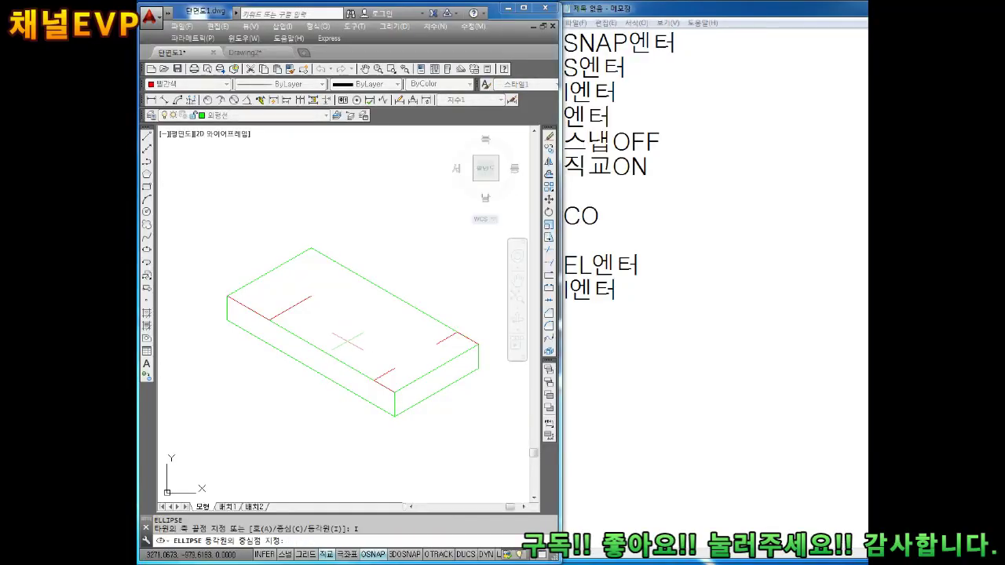
- Draw a radius-2 isometric circle centred toward the left end of the box's top face
click(311, 296)
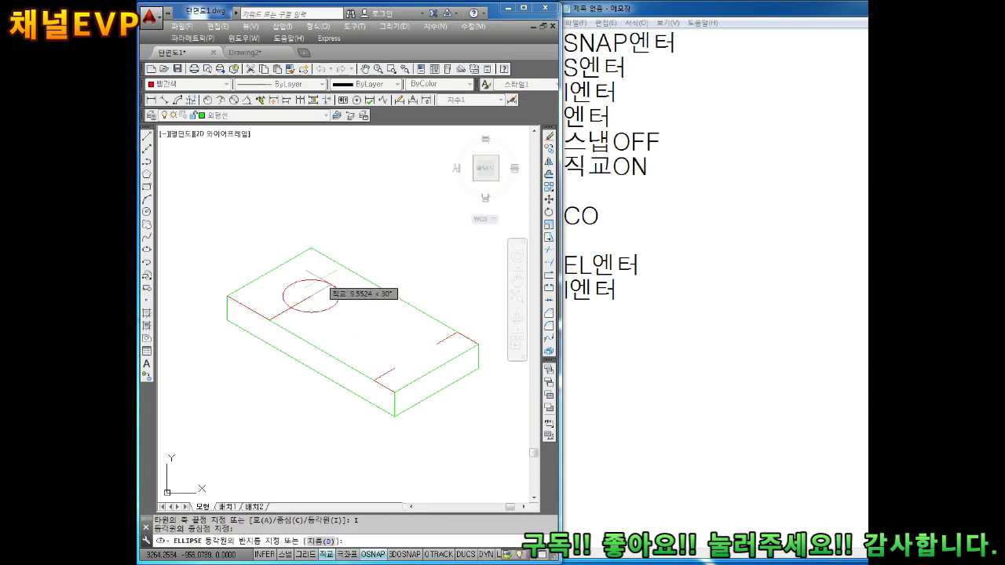
text(2)
key(Return)
key(Escape)
key(Escape)
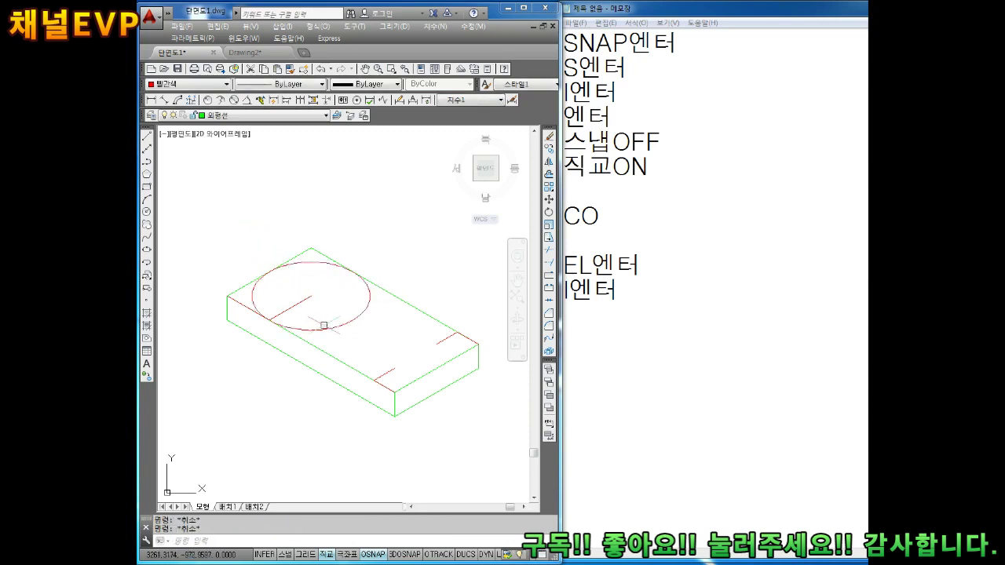
click(328, 325)
key(Escape)
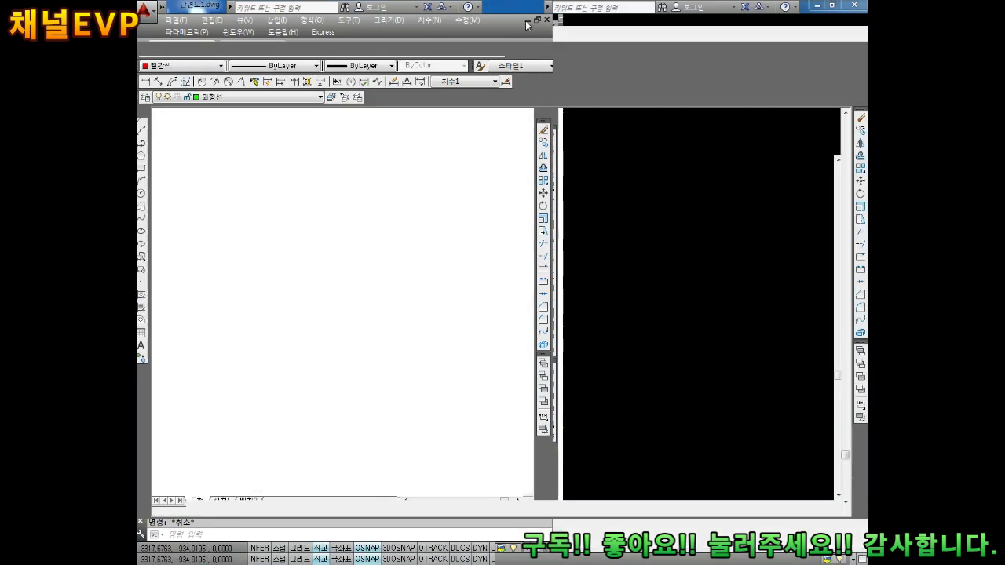
- Turn on lineweight display so all lines show at full thickness
click(527, 9)
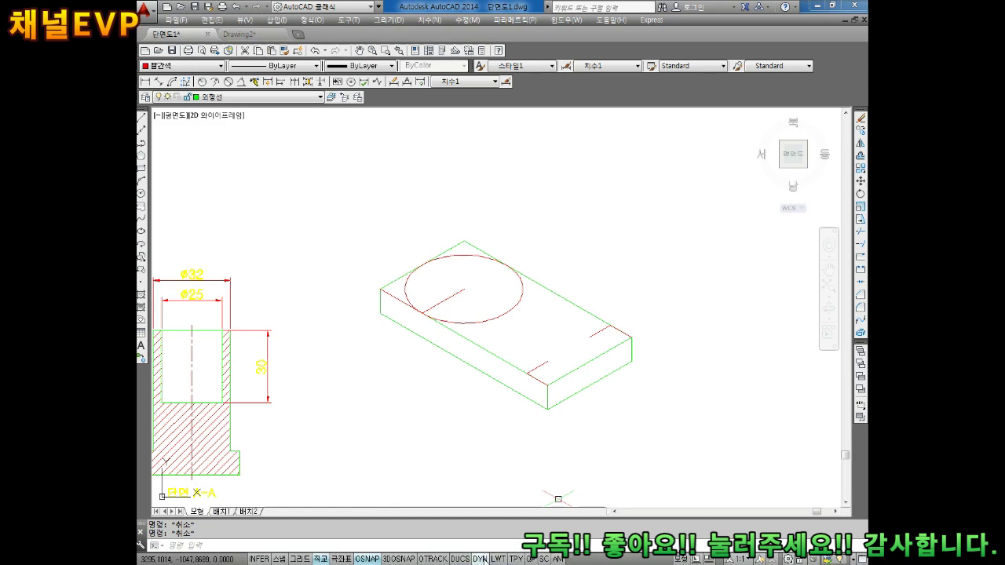
click(497, 559)
click(832, 6)
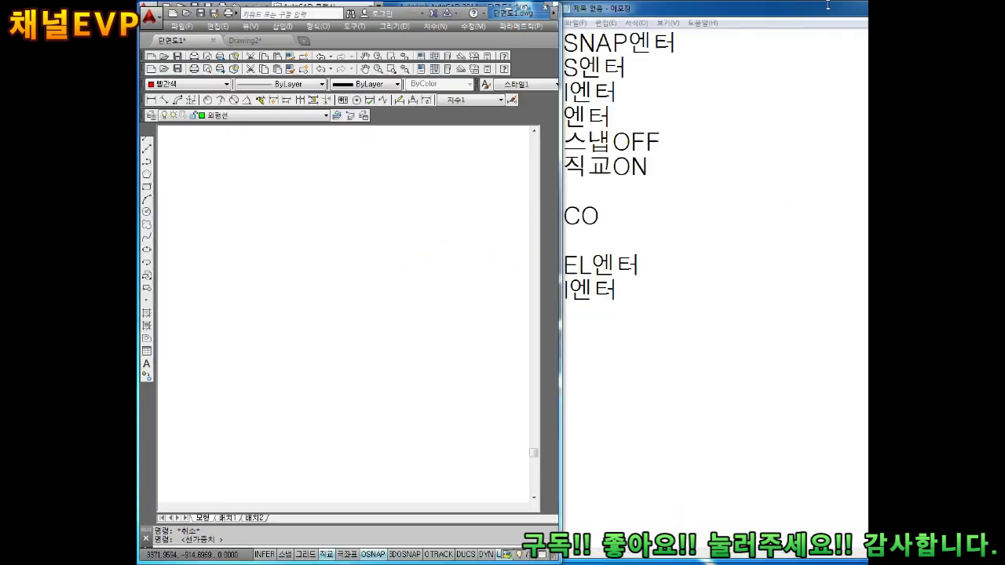
scroll(397, 337, up, 2)
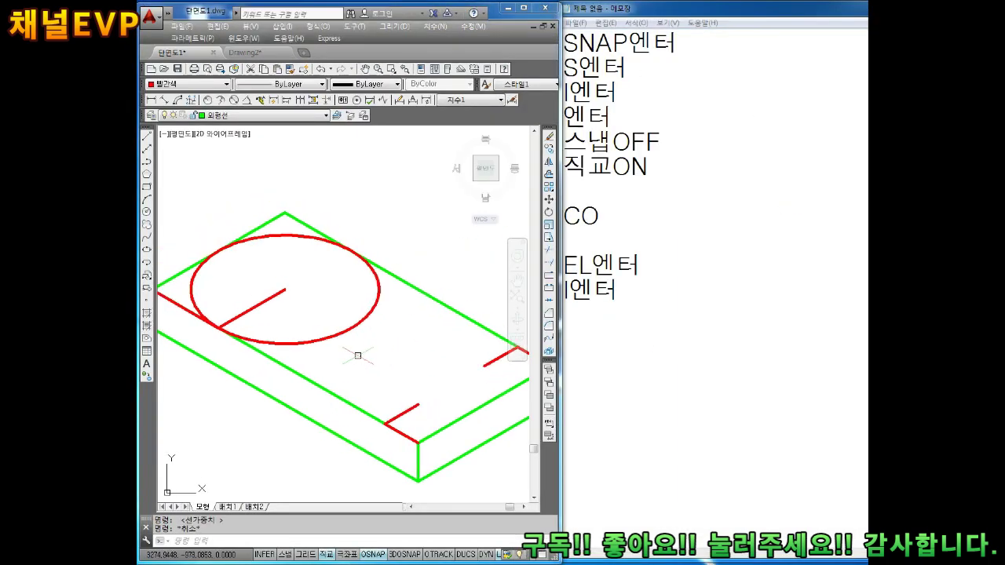
- Change the top-face circle's colour from red to ByLayer so it matches the green box
click(339, 334)
click(182, 84)
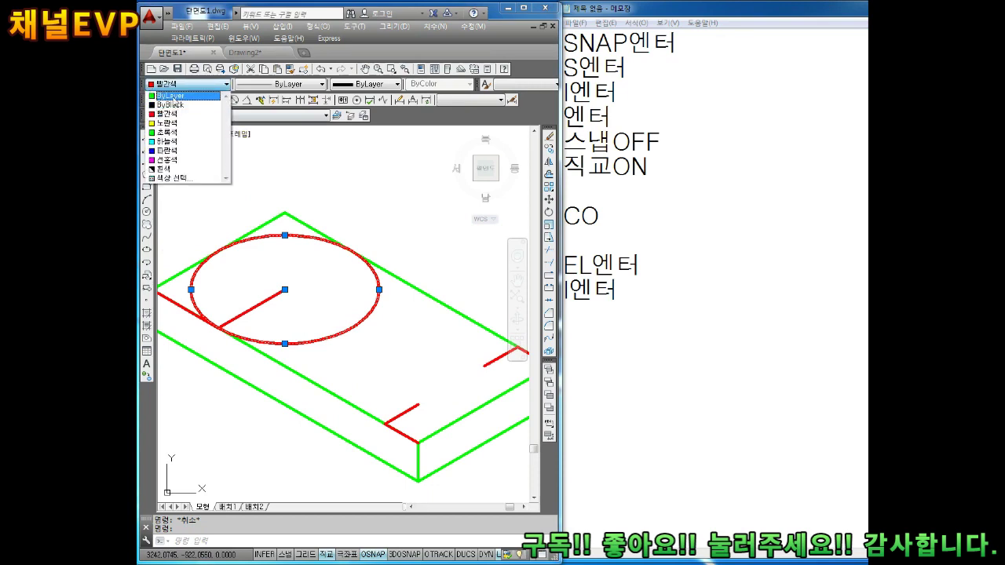
click(177, 92)
key(Escape)
scroll(377, 325, down, 3)
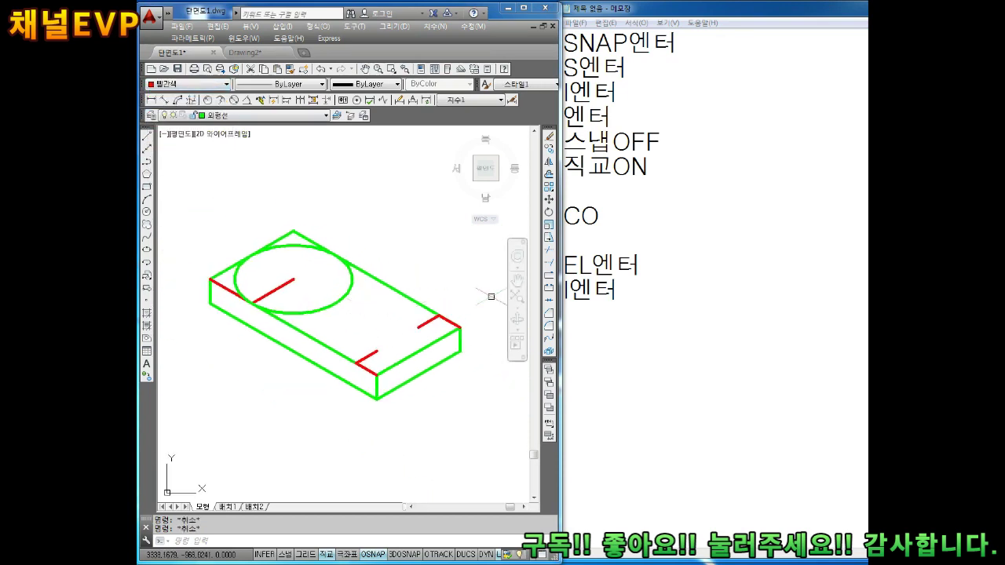
- Draw a small isometric circle near the box's right end with ELLIPSE Isocircle
text(EL)
key(Return)
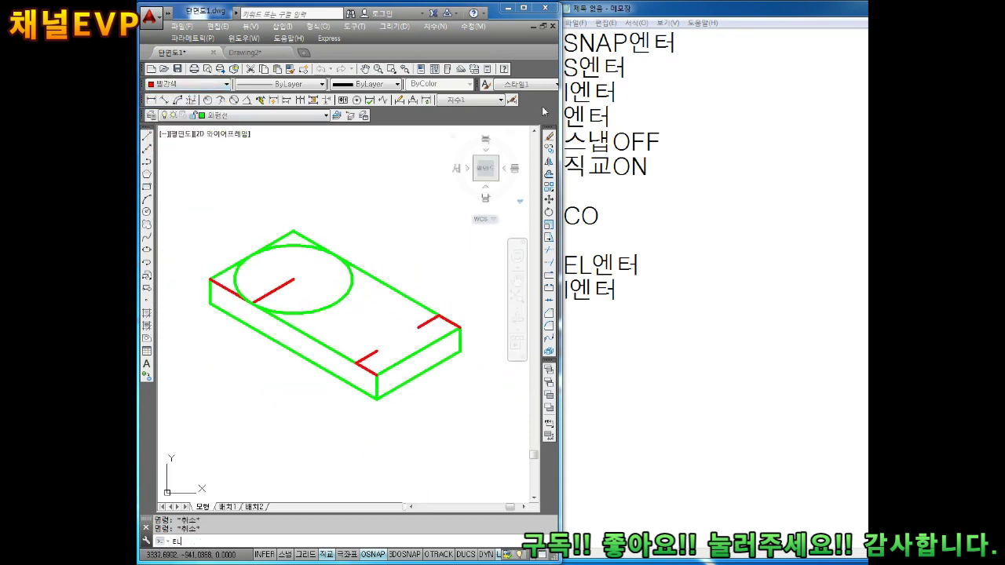
text(I)
key(Return)
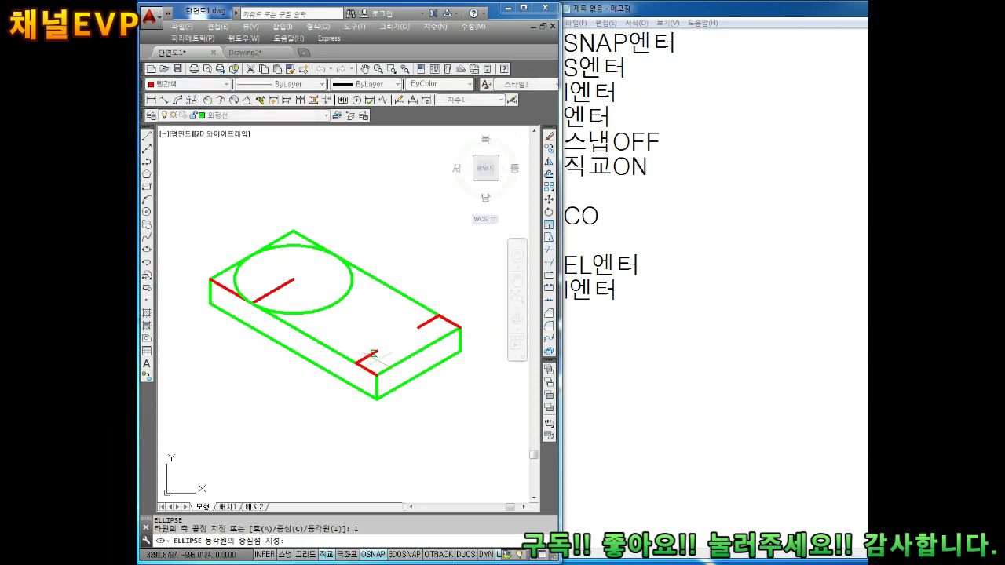
click(376, 352)
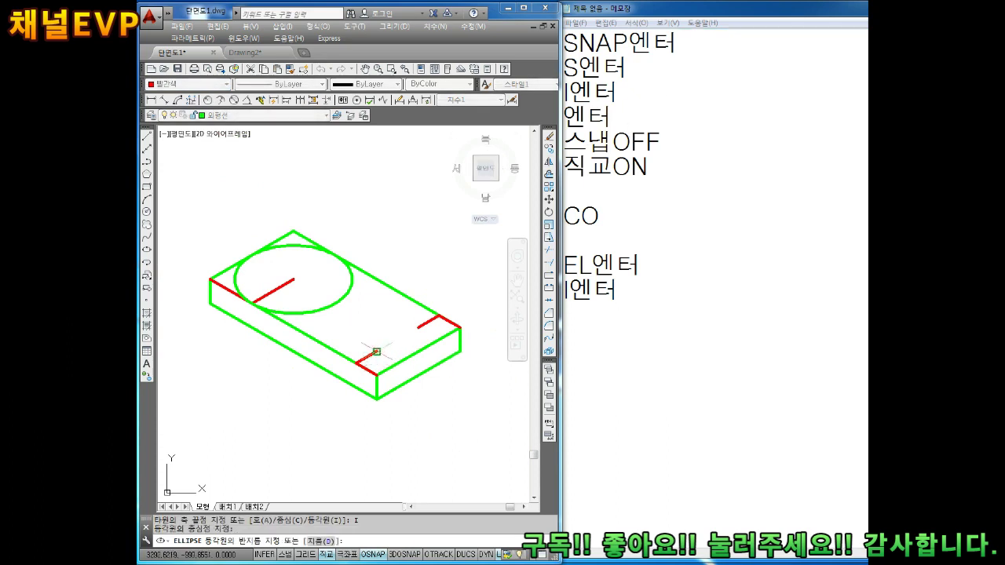
click(400, 365)
key(Escape)
key(Escape)
scroll(395, 333, up, 2)
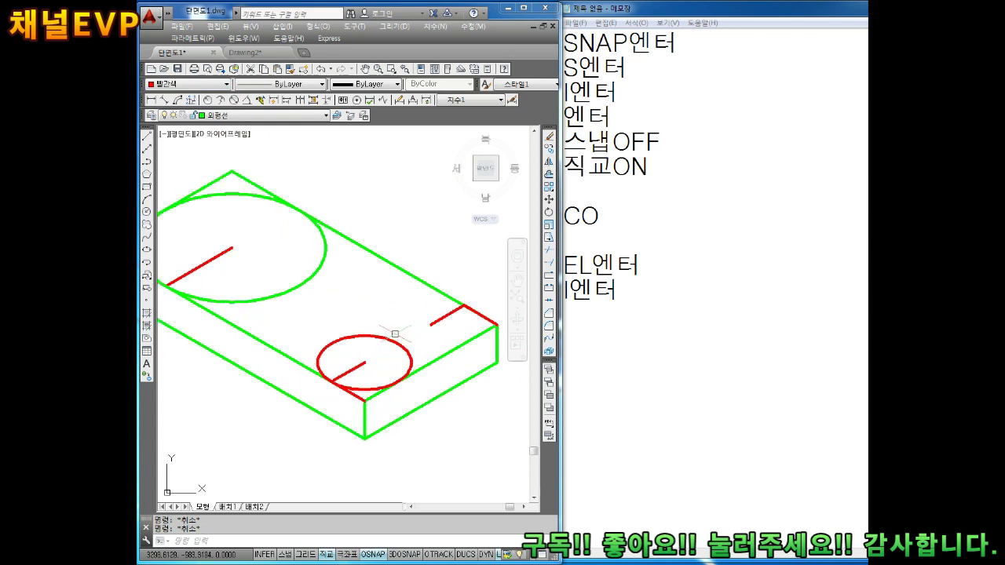
- Copy the small circle to the adjacent centre point up and to the right
text(co)
key(Return)
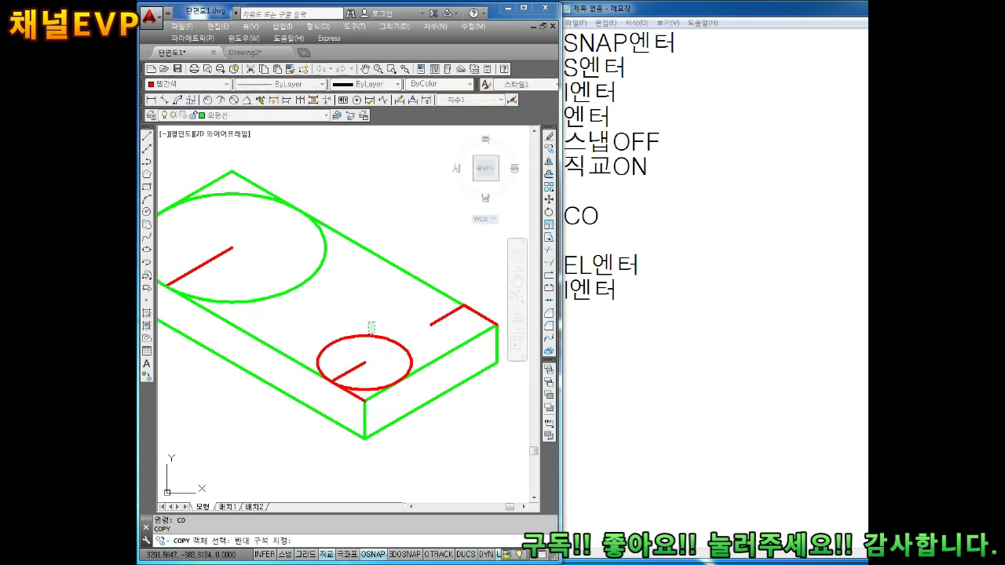
click(364, 343)
click(386, 313)
click(368, 336)
key(Return)
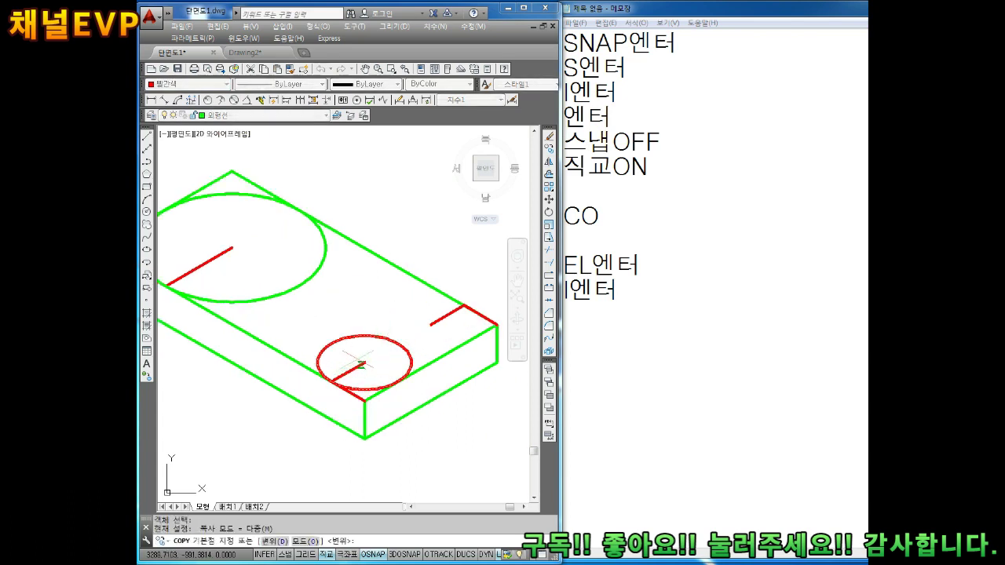
click(364, 362)
click(430, 323)
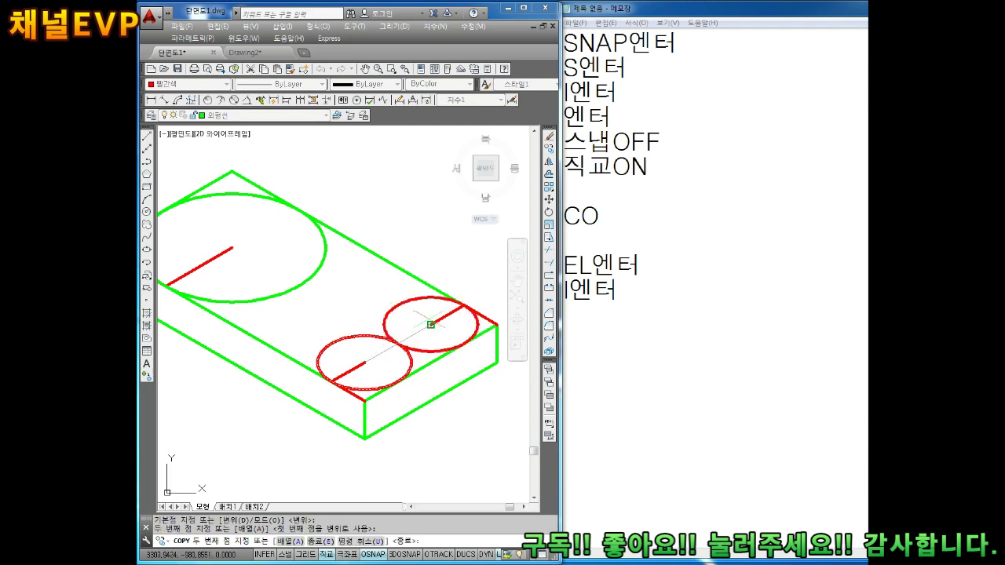
key(Escape)
key(Escape)
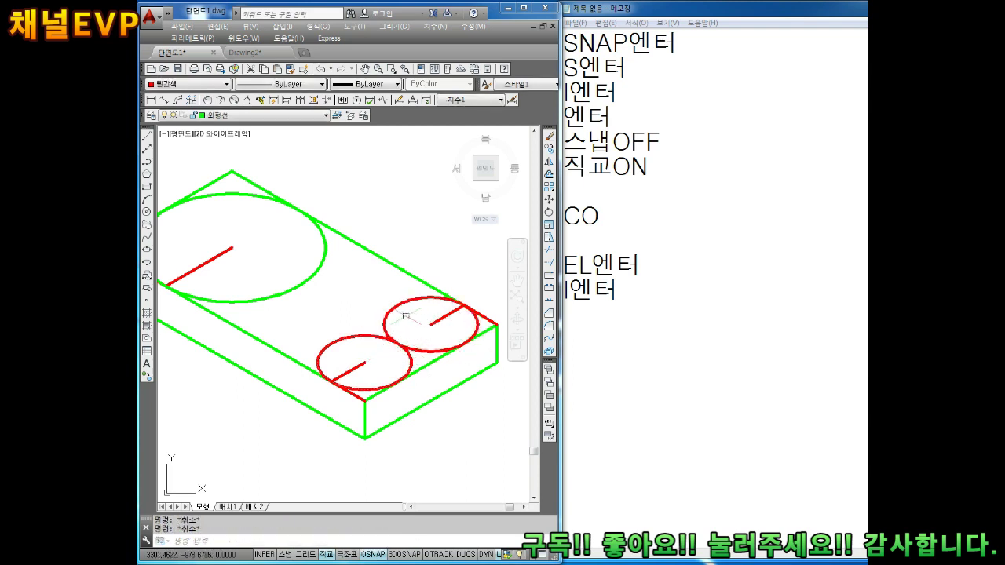
middle_drag(390, 320, 423, 344)
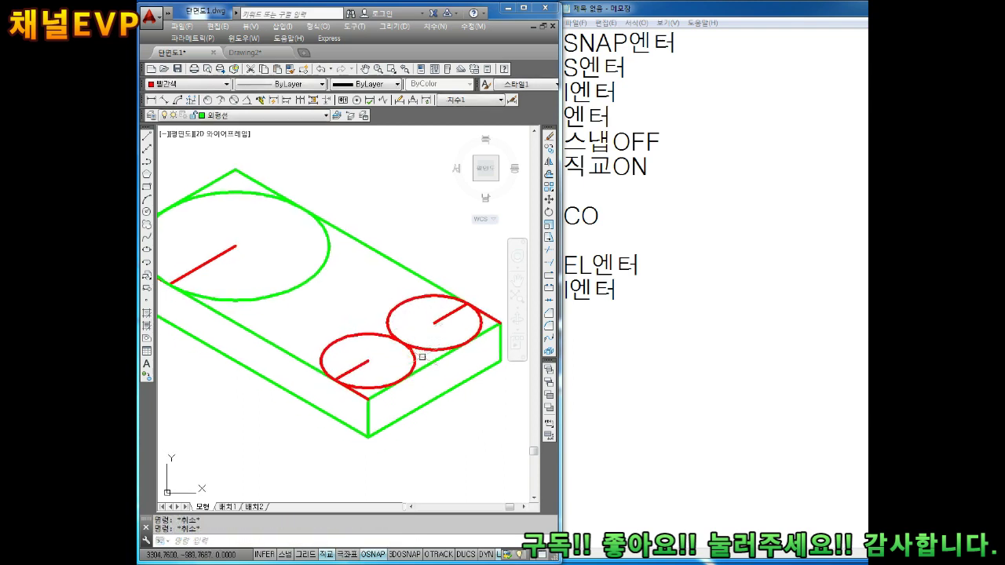
text(TR)
- Trim the overlapping parts of the two small circles to form the rounded right end
key(Return)
key(Return)
click(388, 322)
click(345, 346)
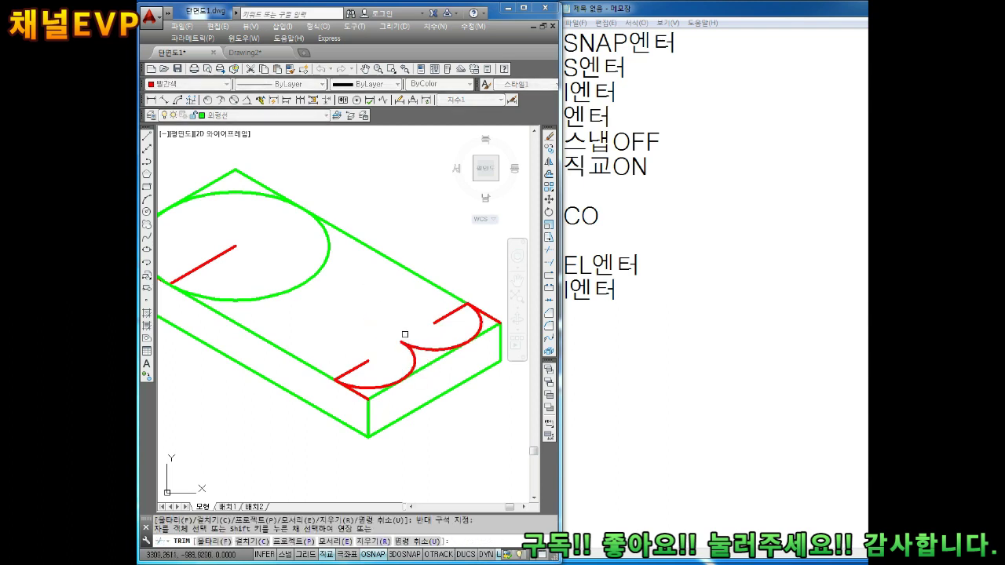
click(398, 347)
mouse_move(450, 338)
middle_down()
mouse_move(432, 329)
mouse_move(440, 341)
middle_up()
key(Escape)
- Set the two red end arcs to ByLayer colour so they turn green
click(475, 323)
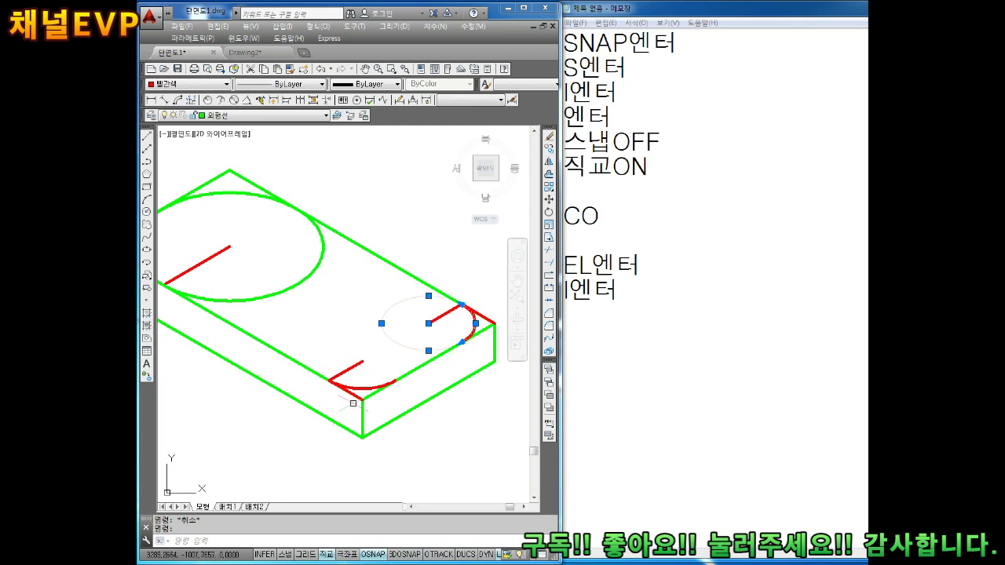
click(364, 387)
click(189, 84)
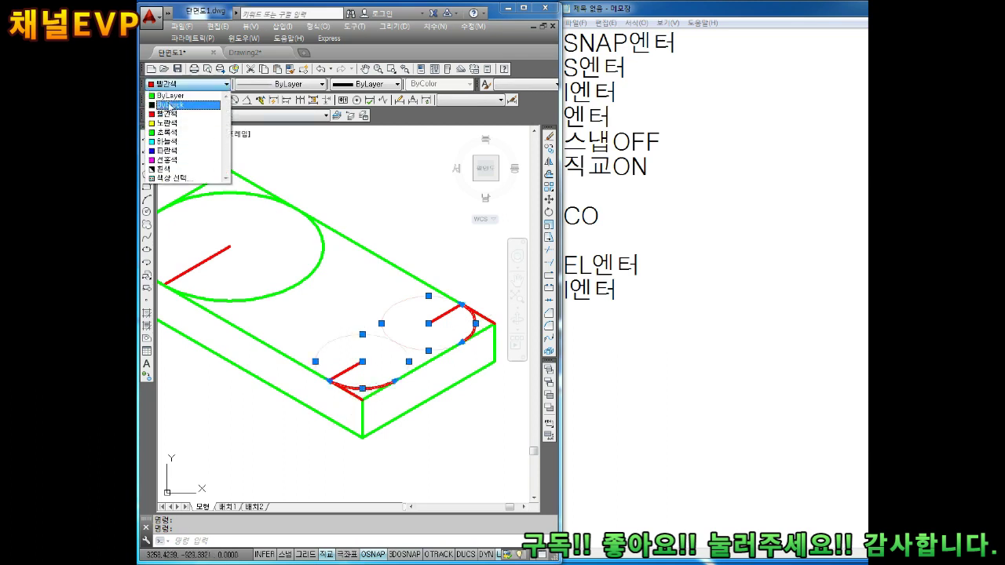
click(181, 95)
key(Escape)
key(Escape)
- Delete the red centre lines at both arcs, the large circle, and the left edge
click(440, 316)
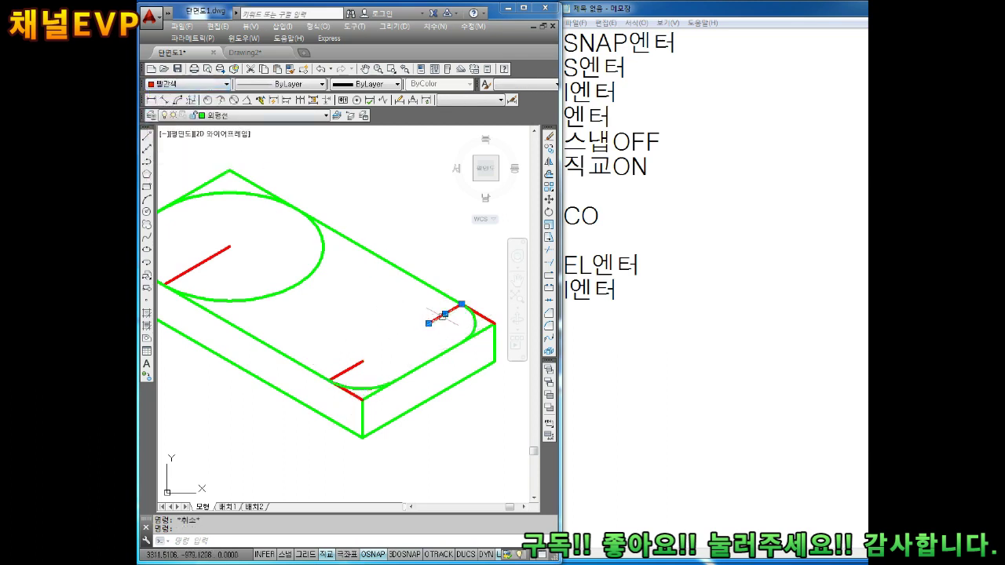
key(Delete)
click(346, 370)
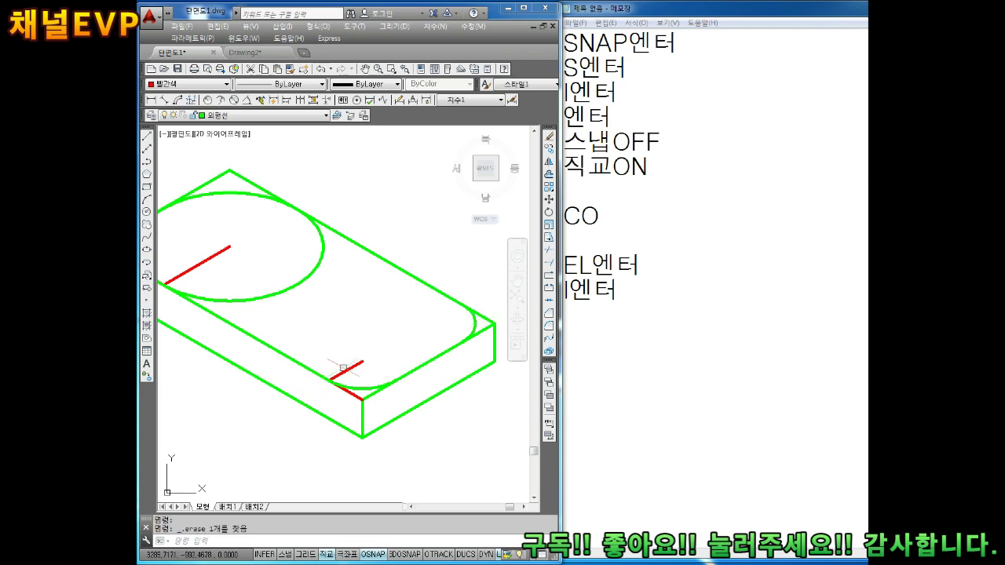
key(Delete)
middle_drag(218, 282, 291, 333)
click(251, 302)
key(Delete)
click(218, 311)
key(Delete)
scroll(285, 298, down, 1)
scroll(298, 322, down, 1)
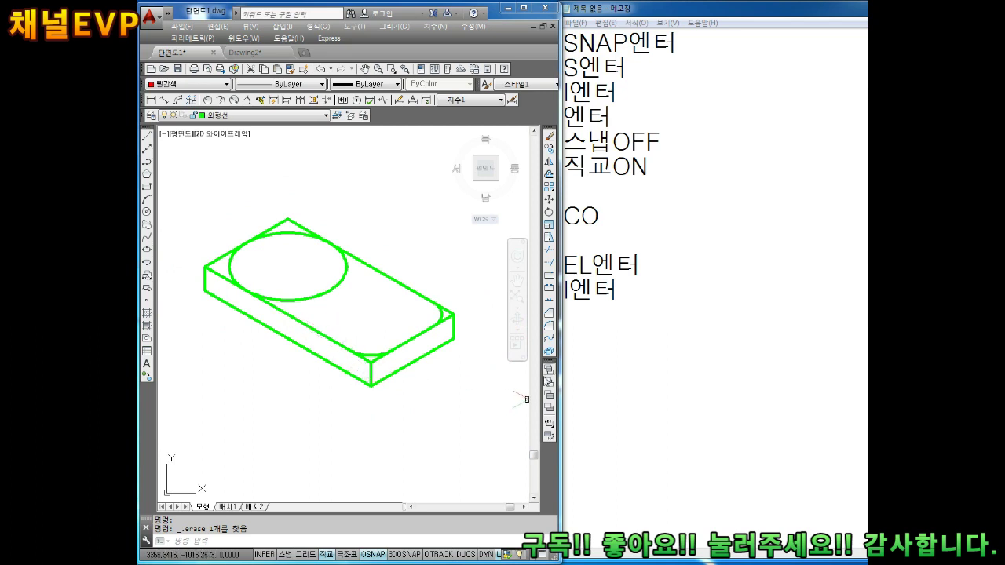
- Select the large top ellipse and the rounded-end arc for copying
drag(617, 228, 547, 227)
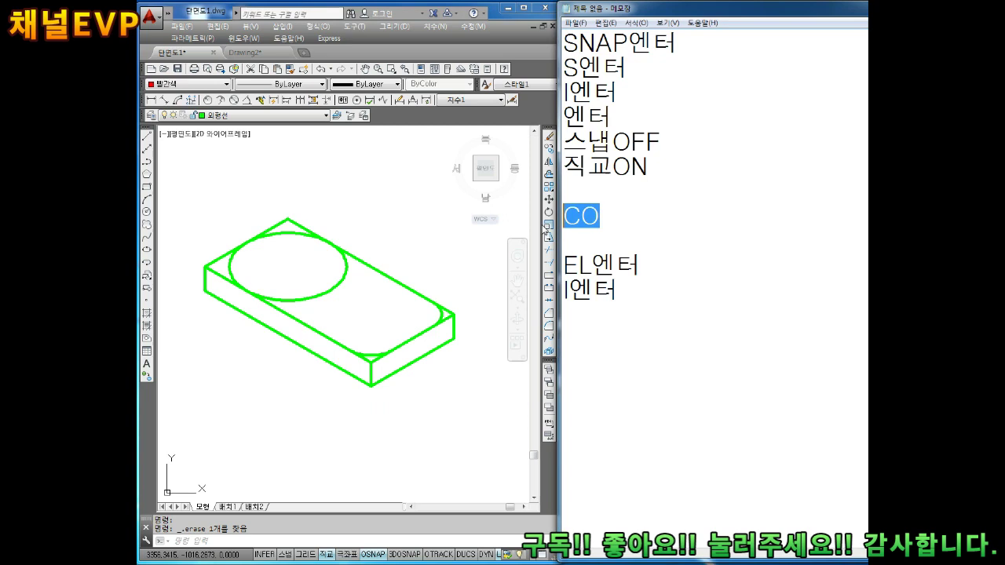
click(282, 341)
key(Escape)
key(Escape)
text(co)
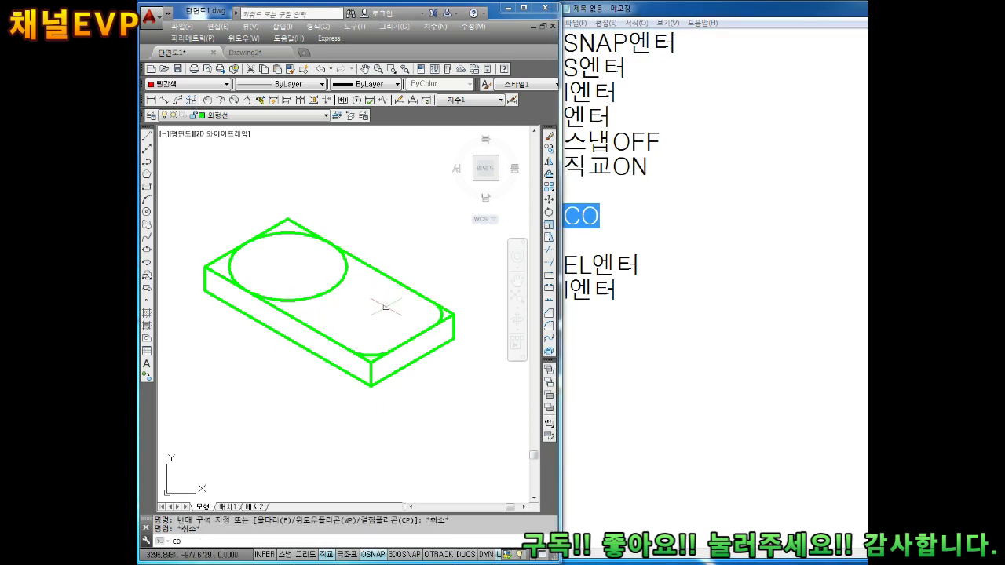
key(Return)
scroll(364, 298, up, 2)
scroll(311, 314, up, 1)
click(313, 306)
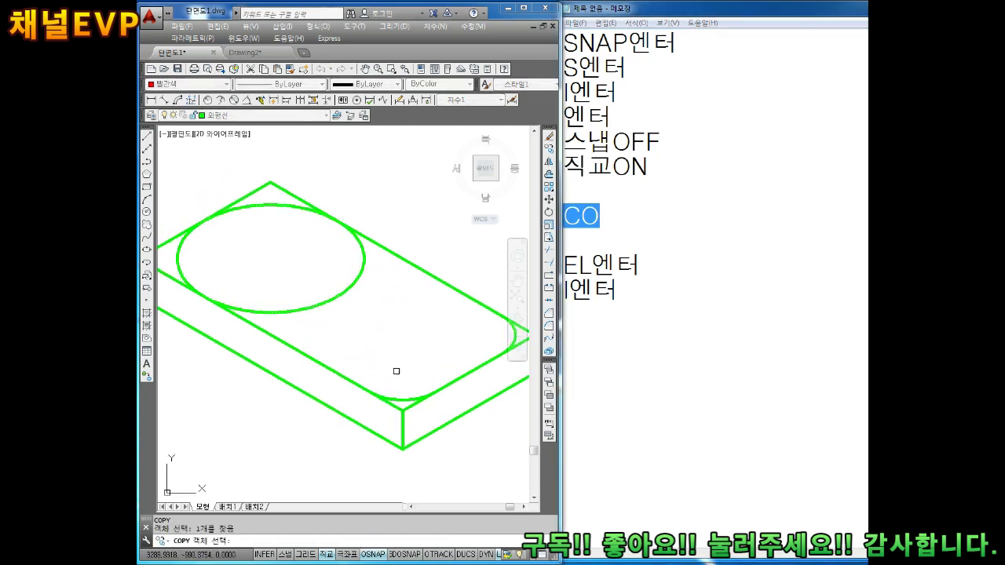
click(400, 400)
middle_drag(484, 325, 432, 335)
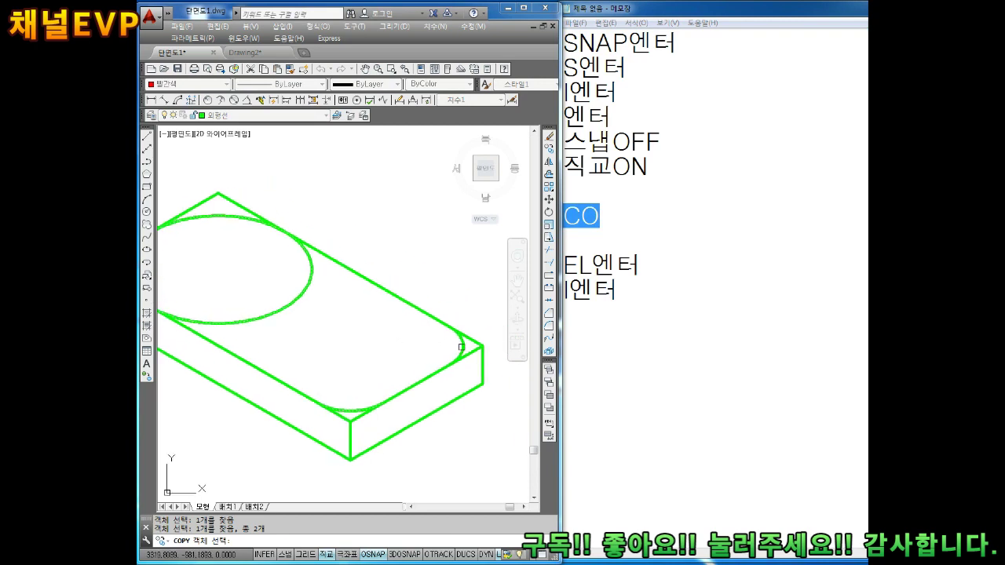
scroll(431, 342, down, 2)
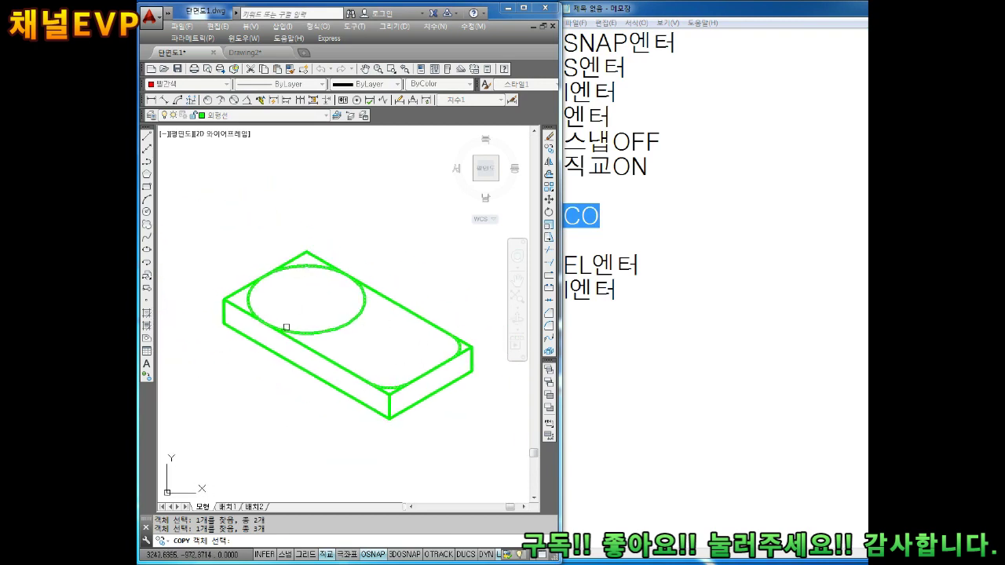
key(Return)
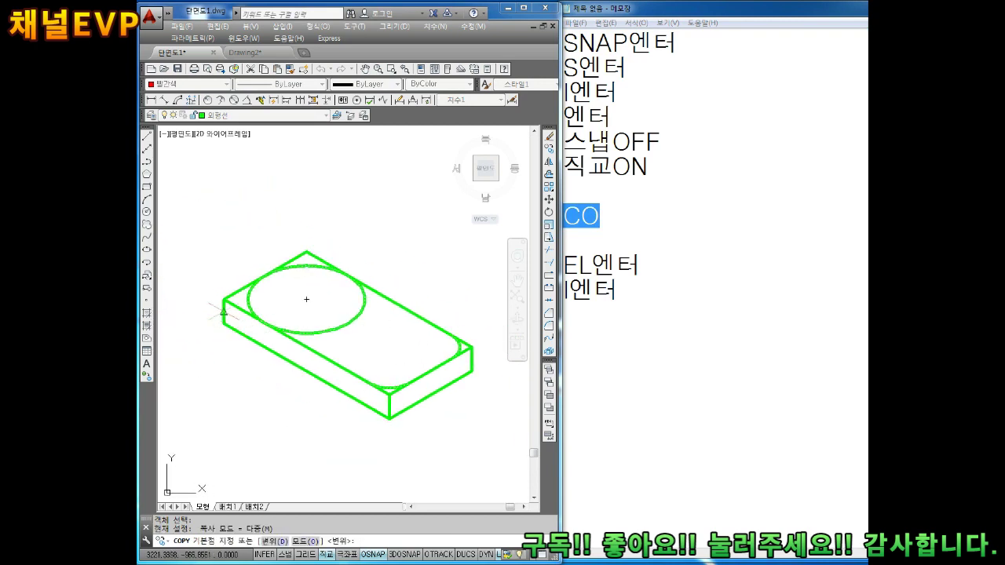
- Place the copy straight down at the slab's bottom face
click(223, 299)
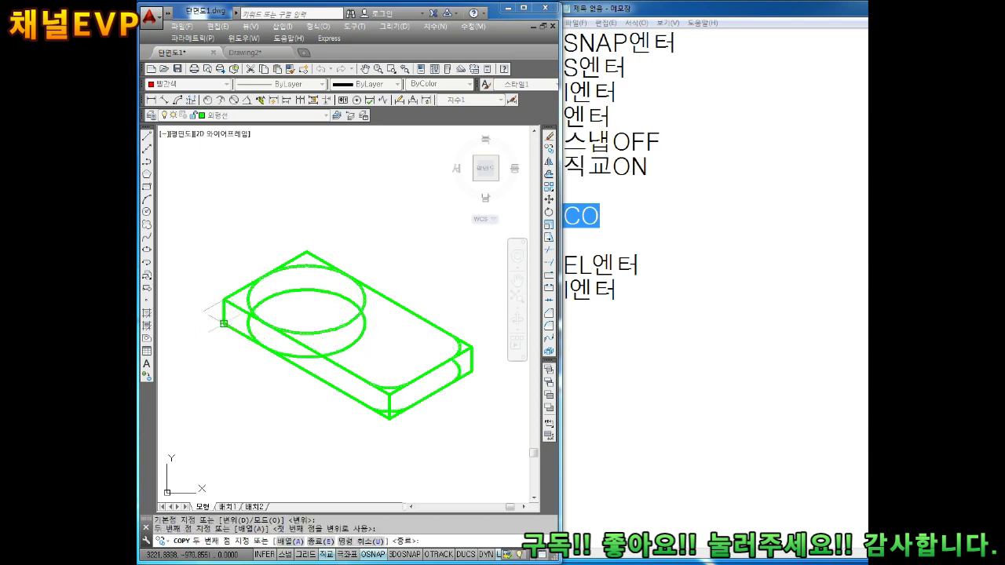
click(225, 323)
key(Escape)
key(Escape)
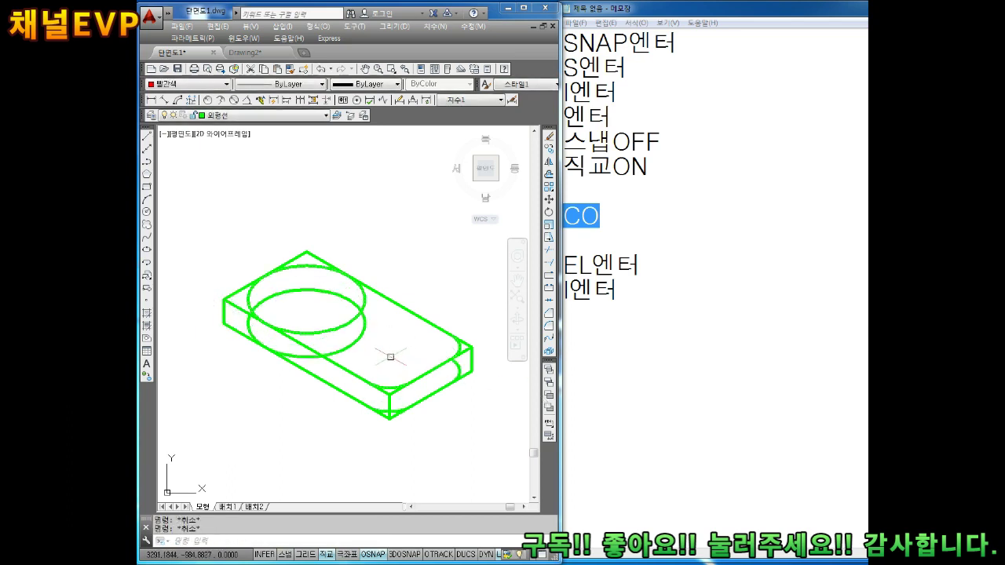
middle_drag(388, 343, 391, 360)
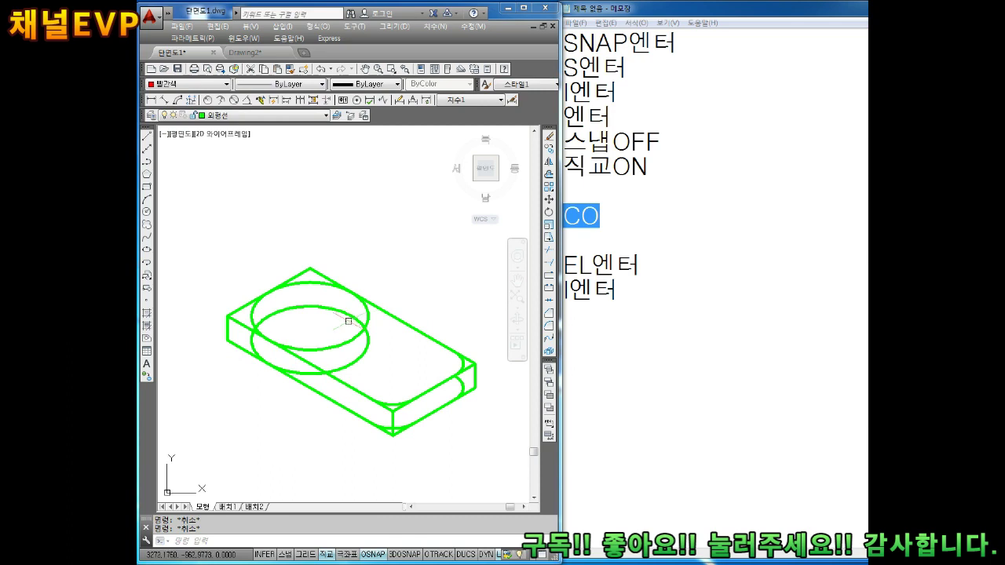
text(TR)
- Trim the box edges and inner ellipse arcs at the slab's left end
key(Return)
key(Return)
click(275, 289)
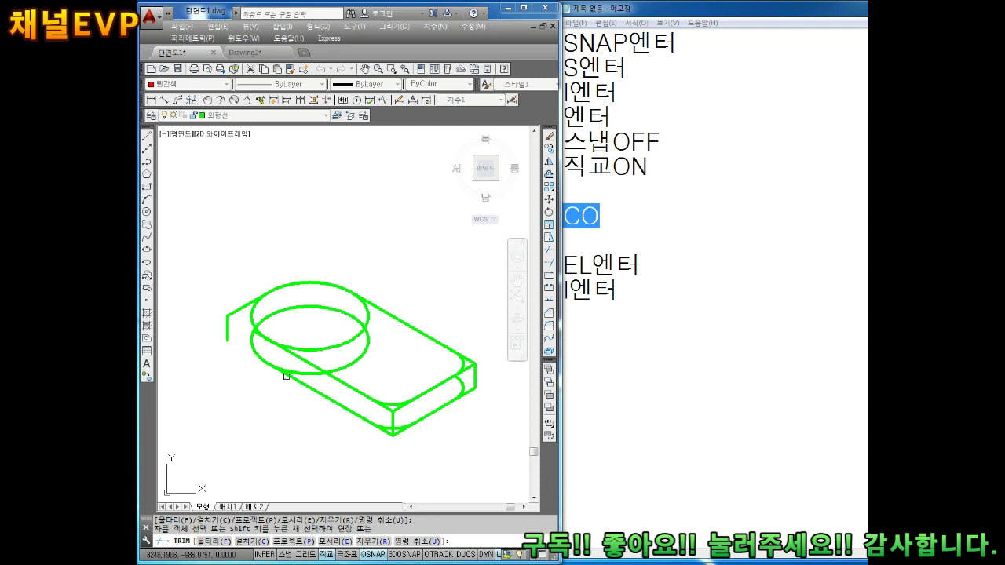
click(349, 348)
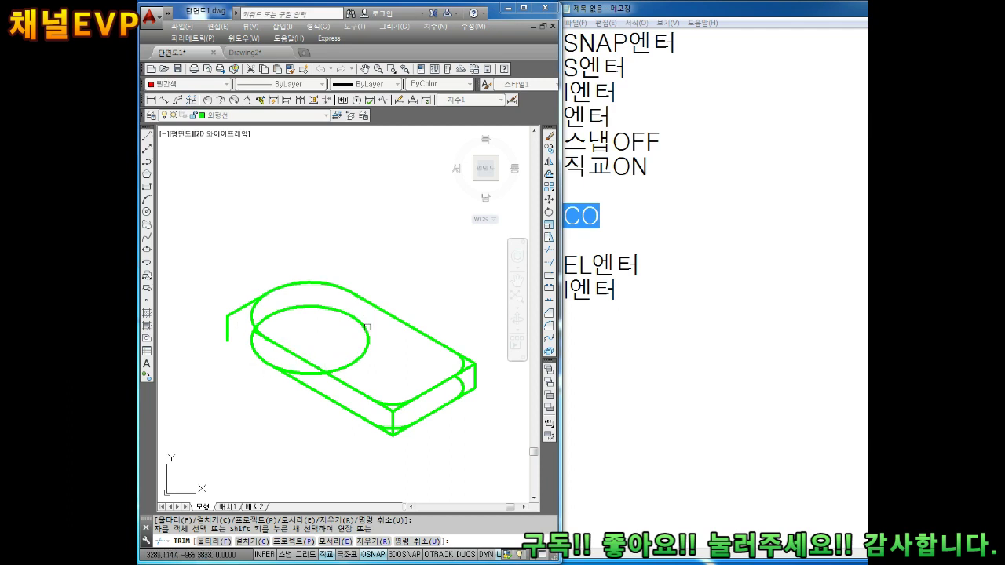
click(367, 327)
click(302, 371)
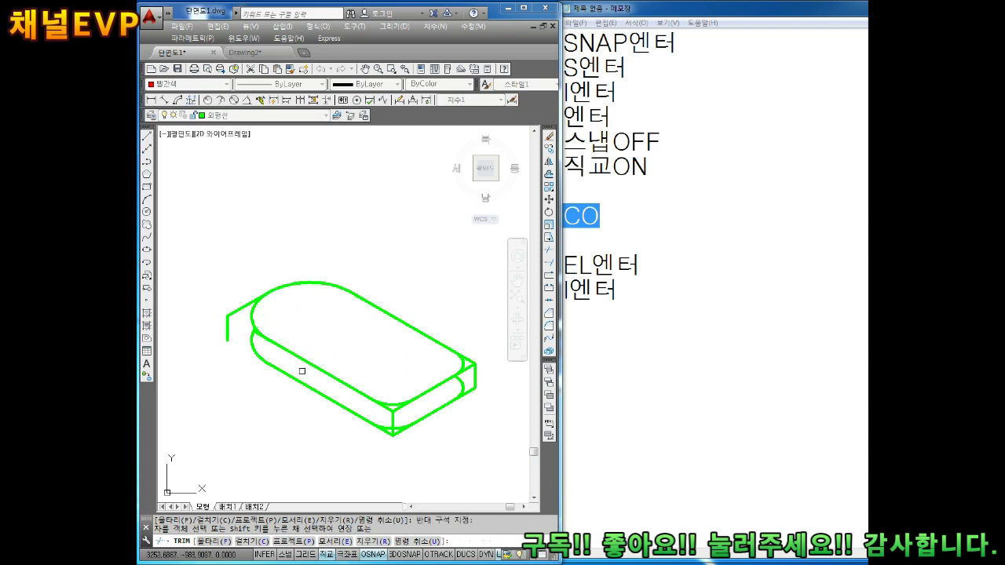
scroll(266, 340, up, 3)
scroll(235, 330, down, 2)
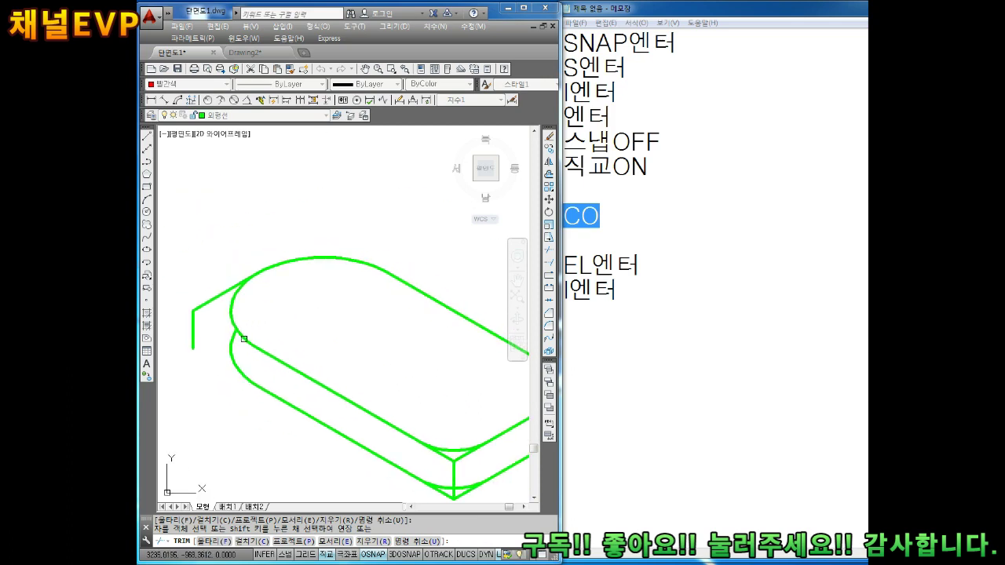
middle_drag(347, 348, 247, 312)
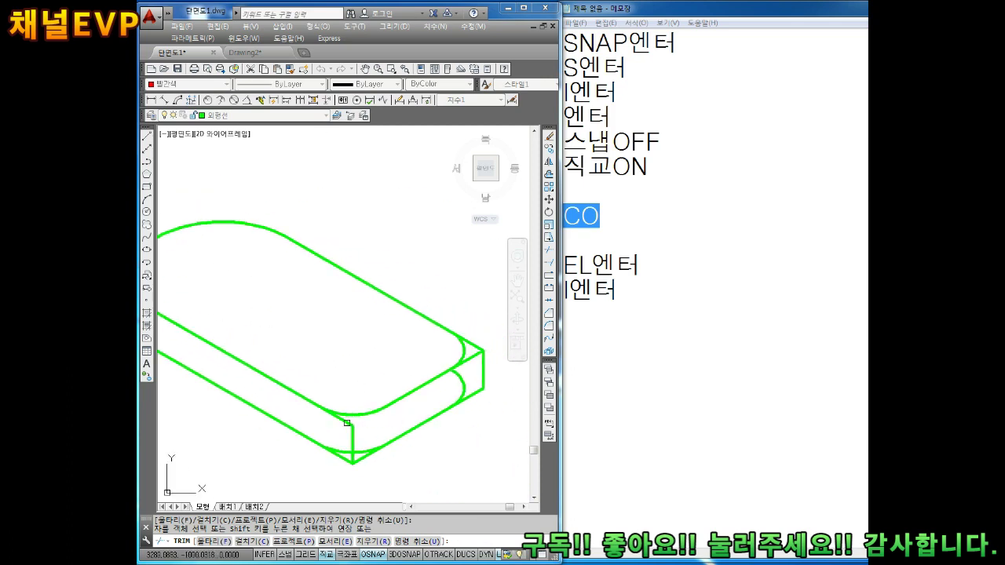
scroll(347, 423, up, 2)
scroll(347, 424, up, 2)
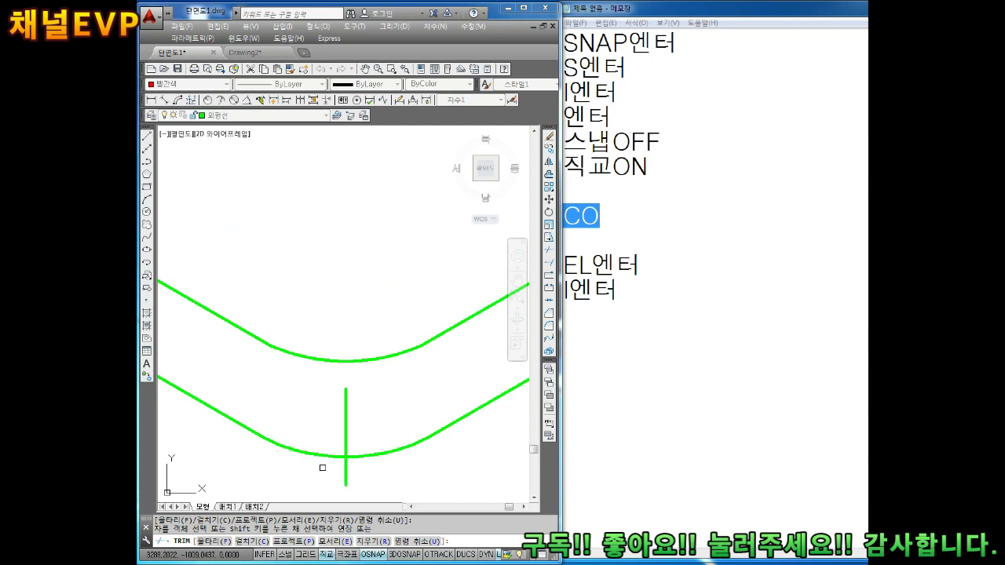
scroll(338, 439, down, 3)
scroll(405, 430, up, 3)
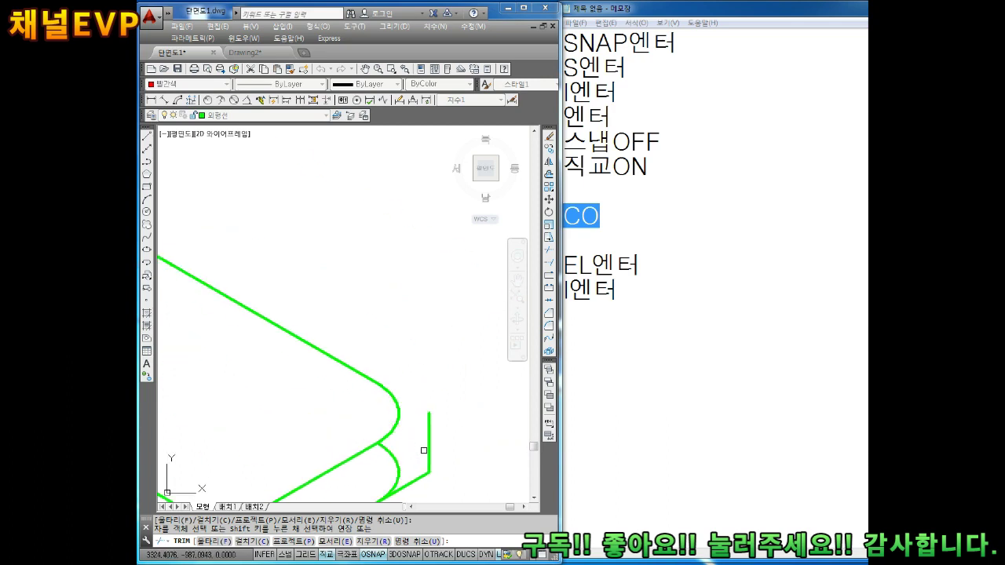
middle_drag(424, 451, 416, 400)
key(Escape)
scroll(416, 381, down, 2)
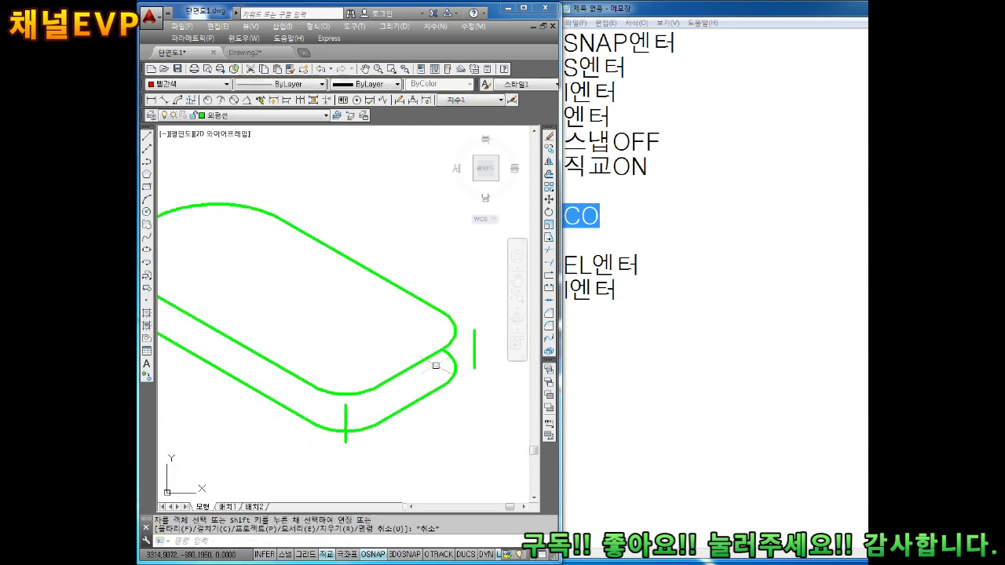
scroll(321, 353, up, 1)
scroll(254, 325, up, 1)
key(Escape)
scroll(253, 314, up, 1)
key(Escape)
scroll(250, 293, up, 1)
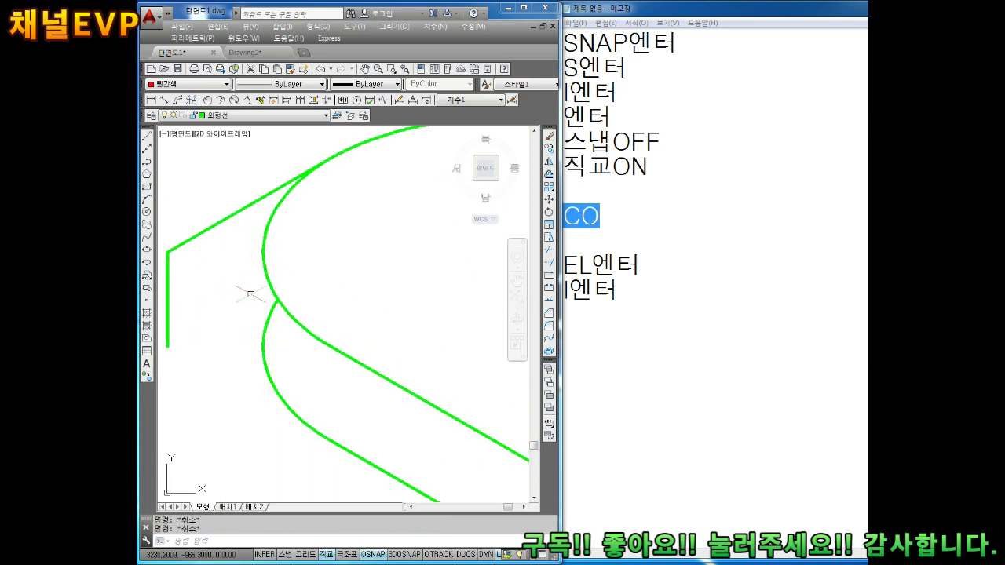
- Draw a vertical line joining the upper and lower arcs at the left end
text(l)
key(Return)
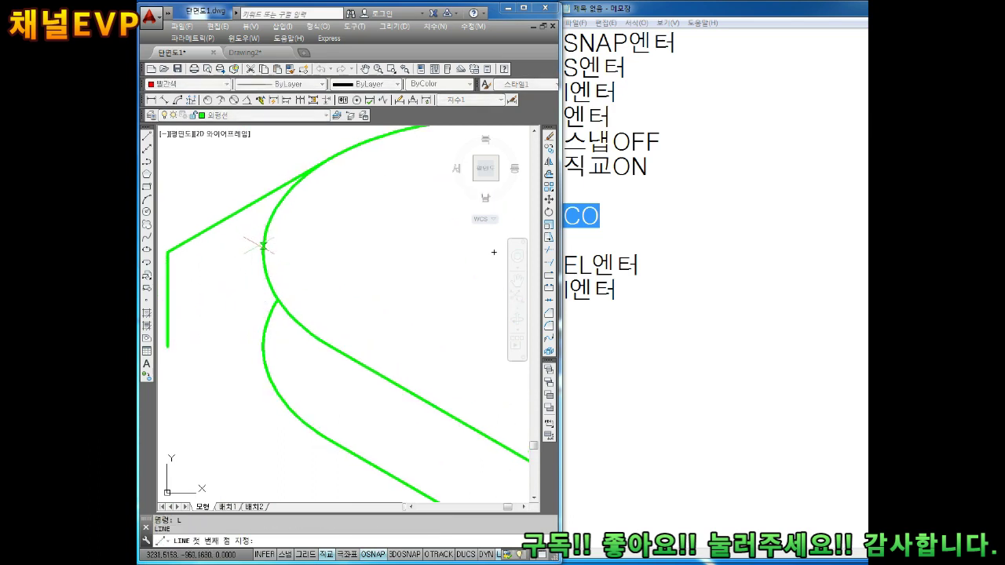
click(263, 249)
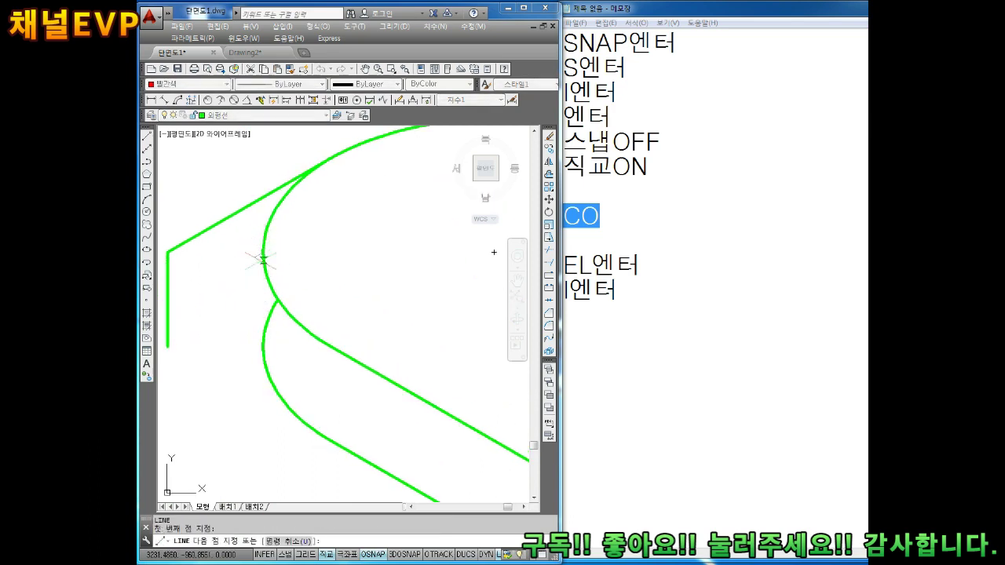
click(263, 346)
key(Return)
scroll(263, 346, down, 5)
scroll(424, 330, up, 3)
key(Return)
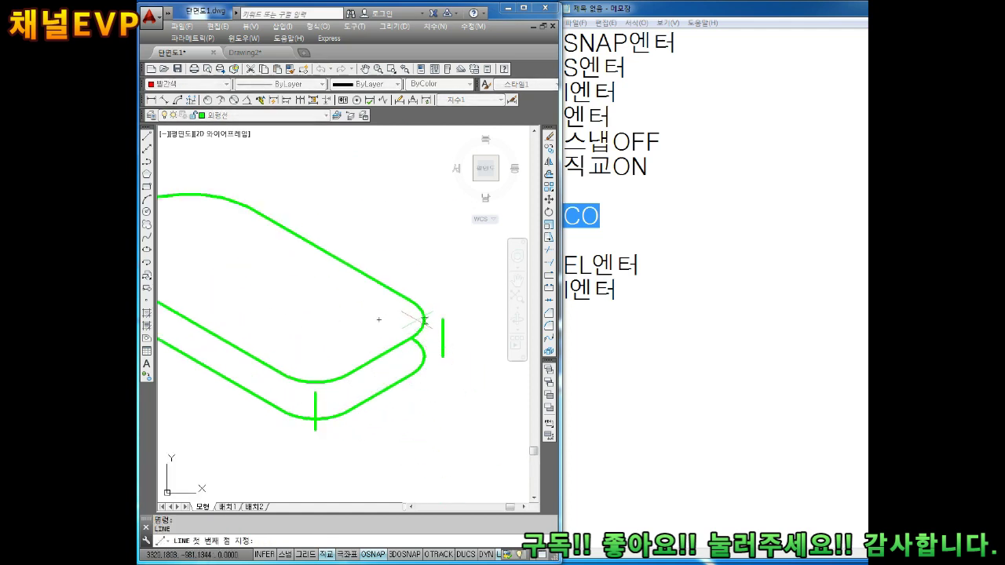
scroll(432, 338, up, 3)
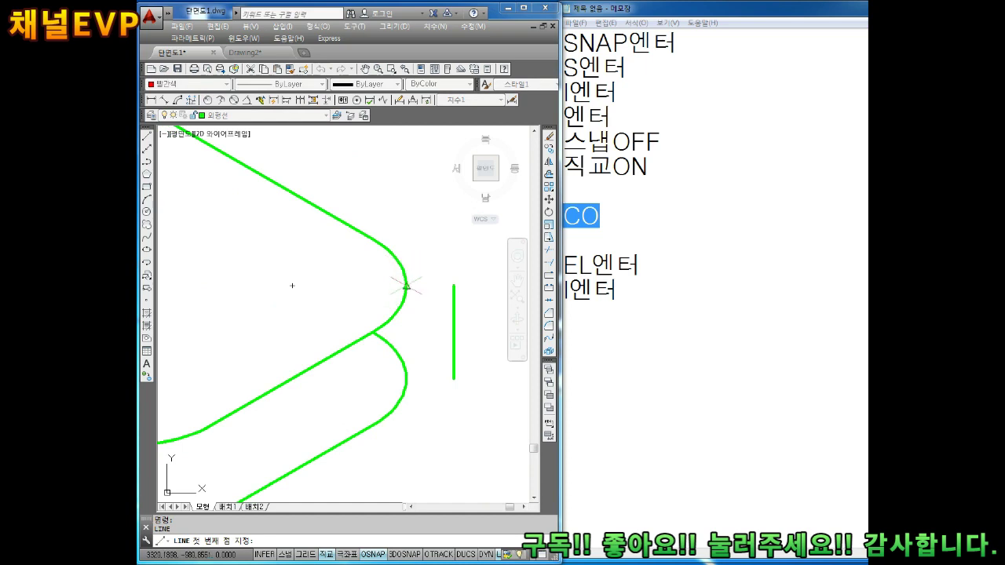
click(405, 289)
key(Escape)
scroll(419, 314, up, 2)
scroll(418, 315, up, 1)
- Draw three more vertical tangent lines linking the upper and lower arcs
key(Return)
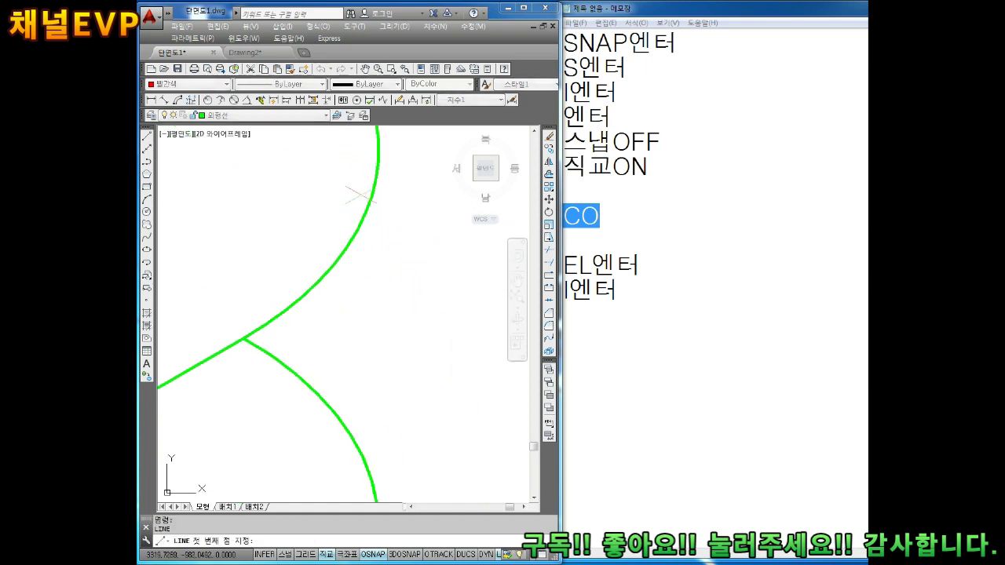
scroll(373, 236, up, 1)
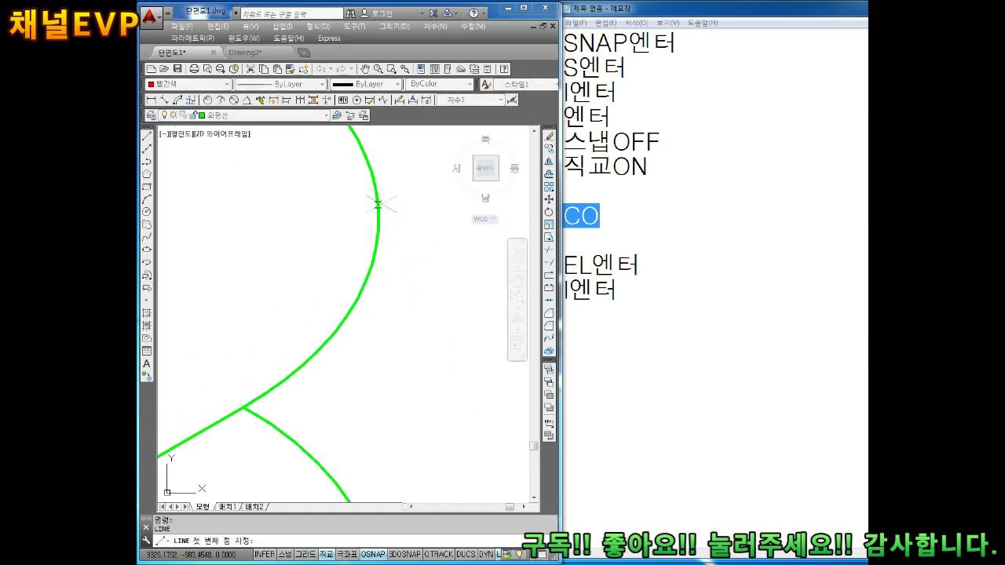
click(379, 219)
scroll(382, 239, down, 4)
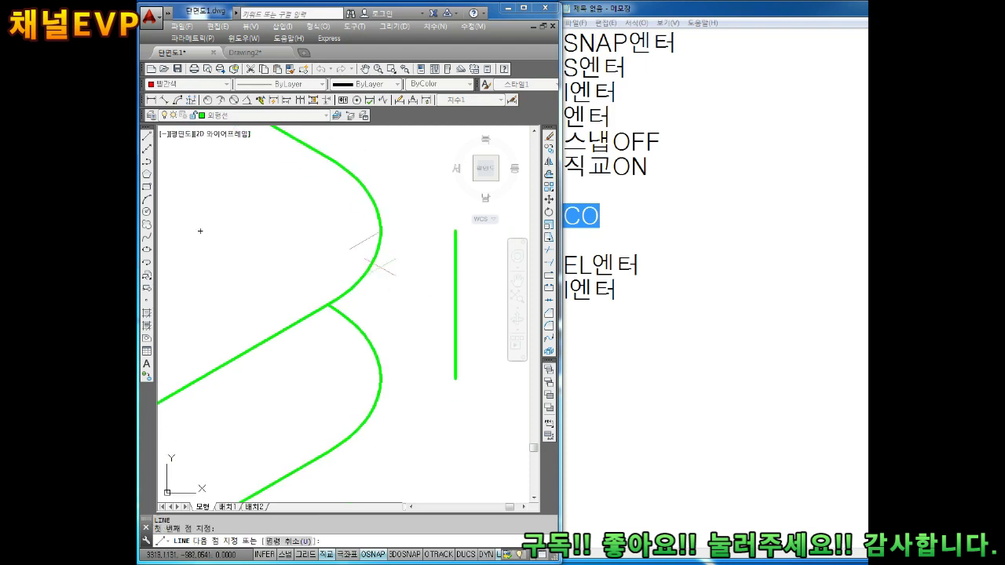
click(380, 378)
scroll(380, 378, down, 3)
key(Return)
key(Return)
scroll(339, 328, up, 2)
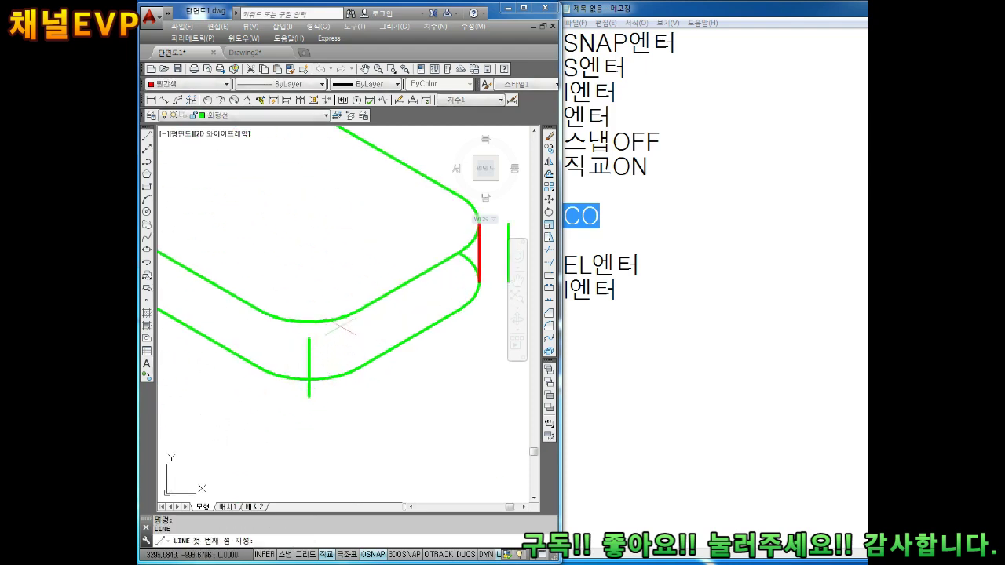
click(359, 310)
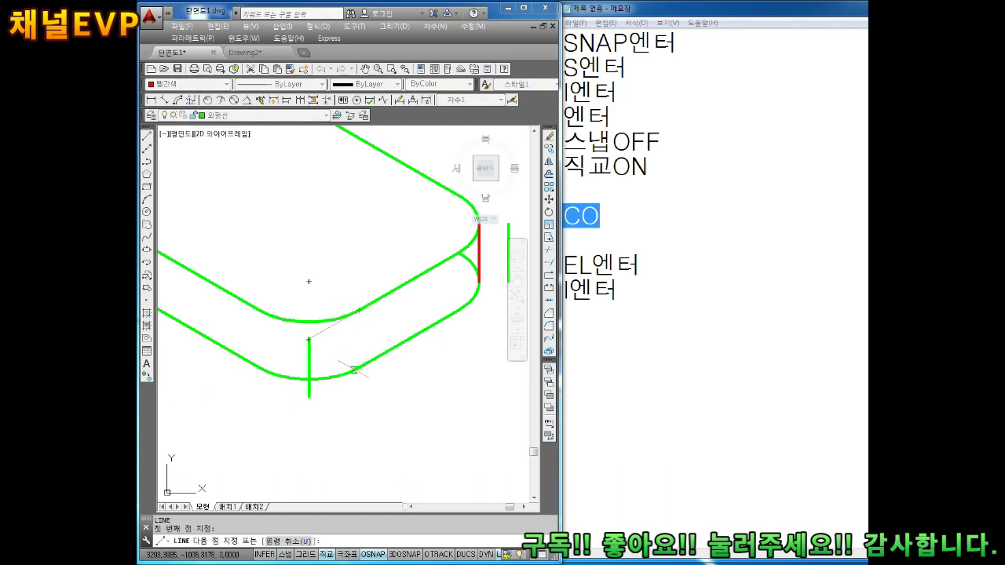
click(358, 367)
key(Return)
key(Return)
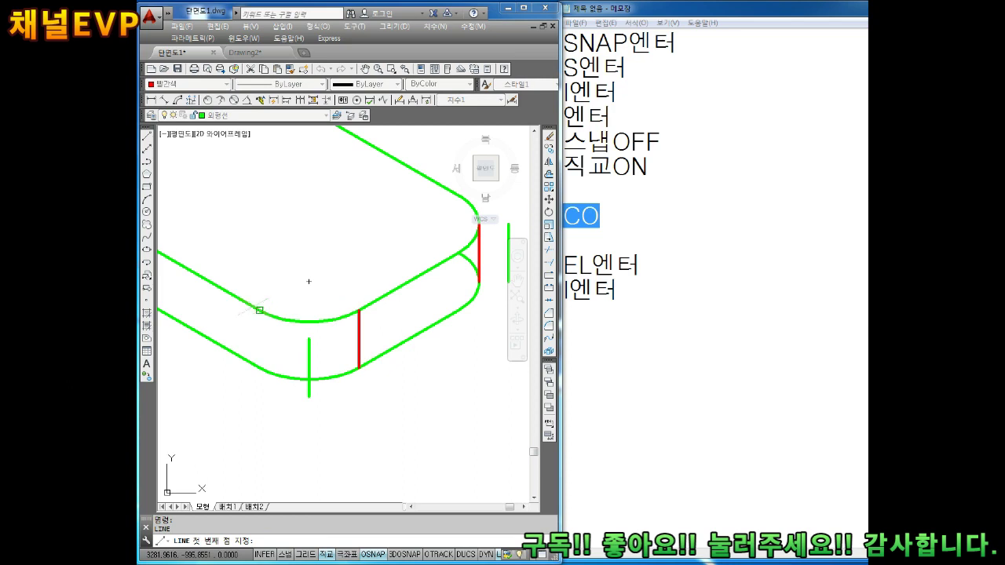
click(260, 310)
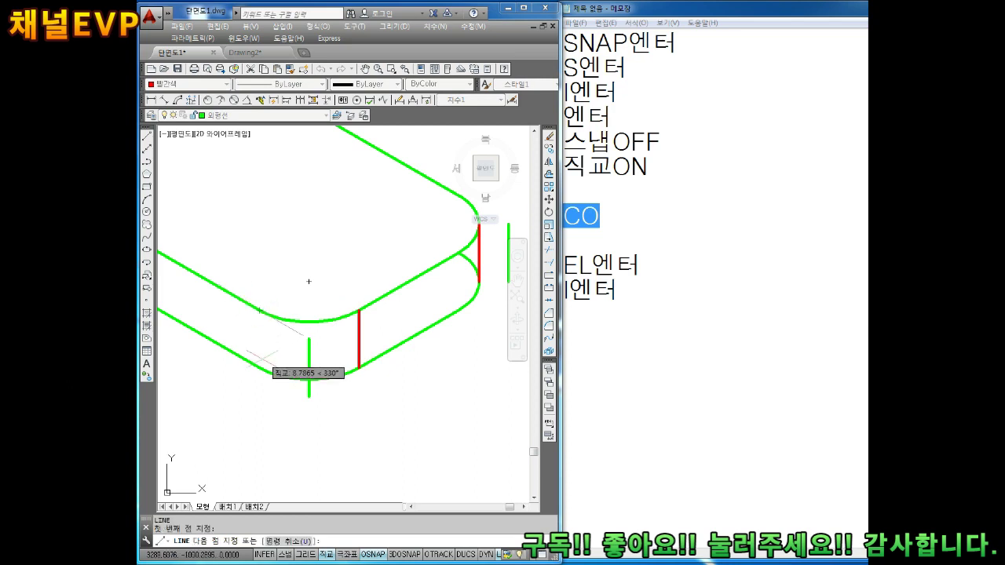
click(260, 367)
key(Escape)
key(Escape)
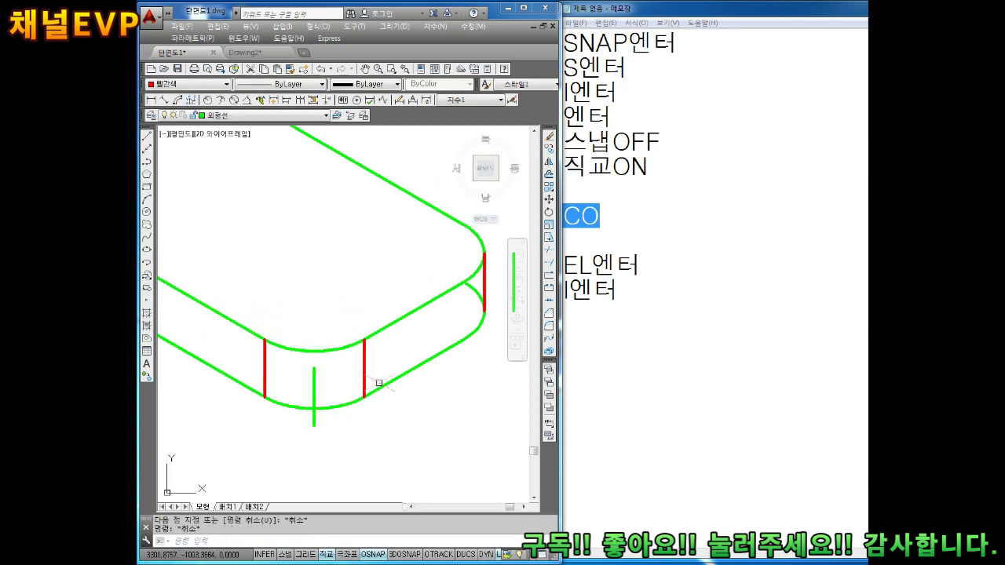
- Trim the leftover small inner arc, delete the stray short vertical line, and select the outline
middle_drag(411, 318, 374, 373)
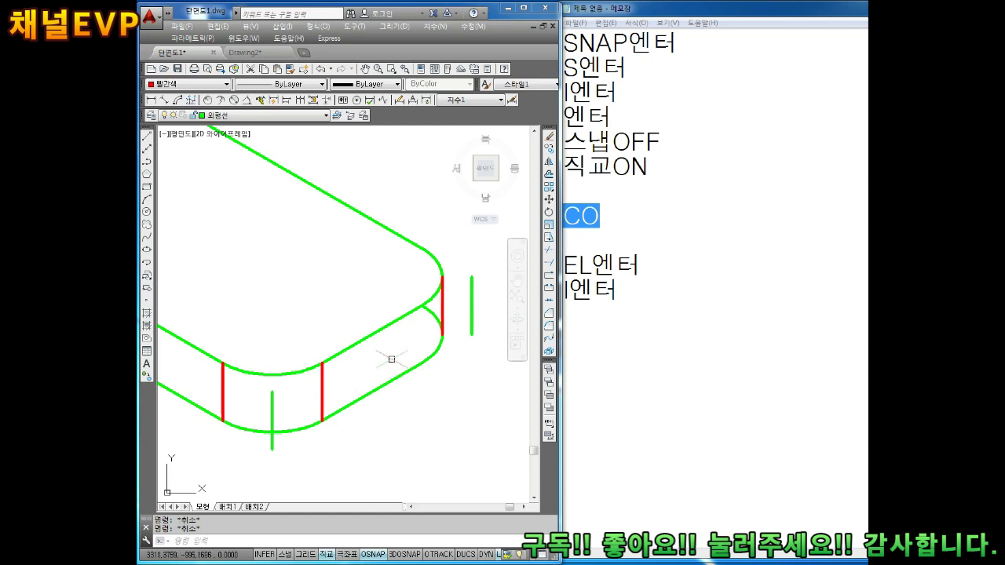
text(ㅊr)
key(Return)
key(Return)
click(429, 316)
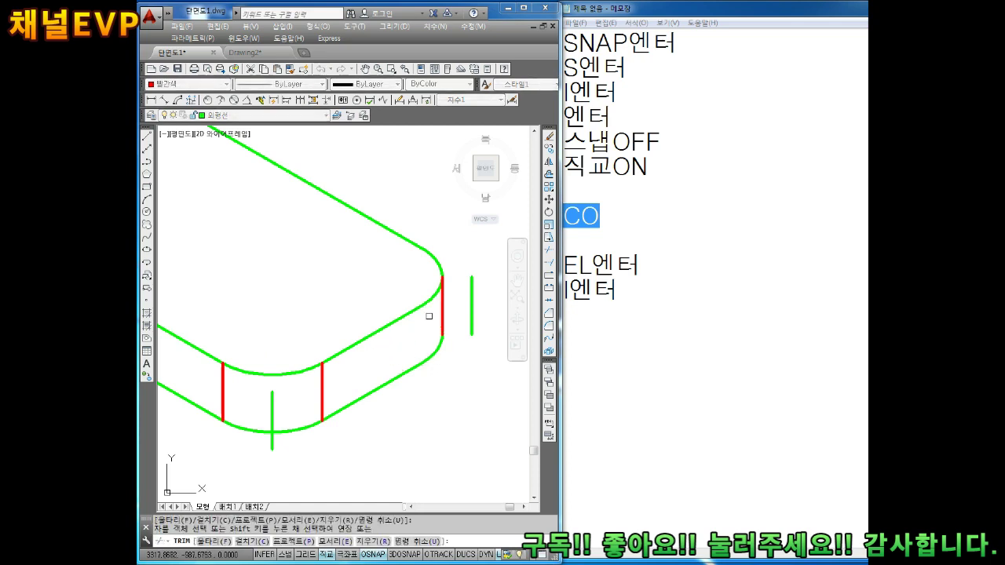
key(Escape)
click(272, 404)
key(Delete)
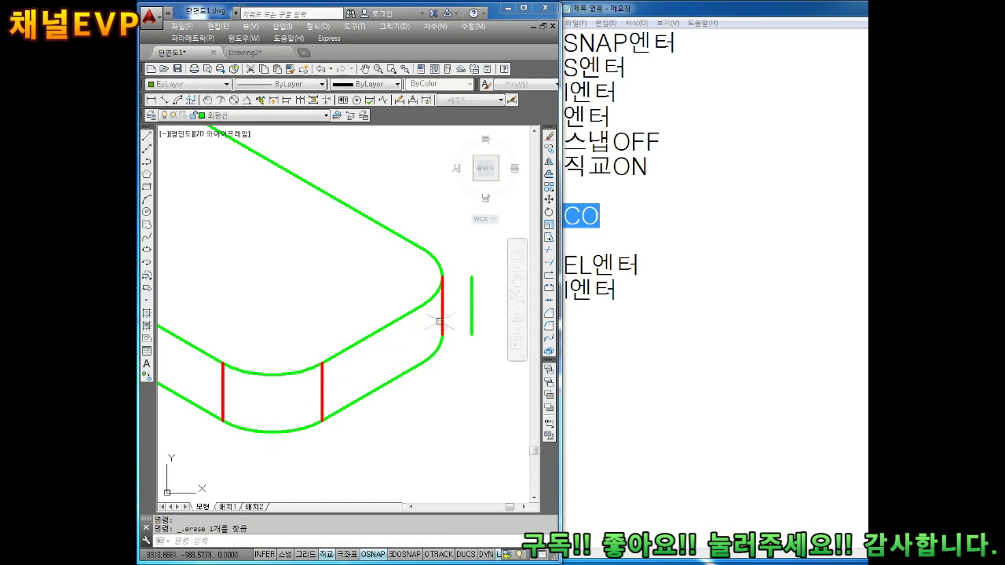
drag(455, 272, 205, 468)
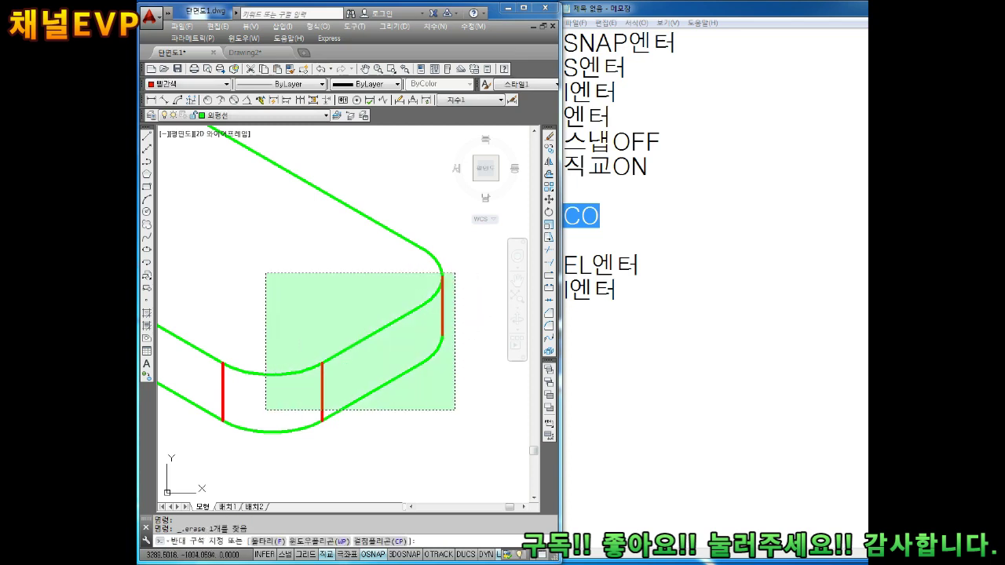
- Change the selected red lines to ByLayer colour so they turn green
click(189, 84)
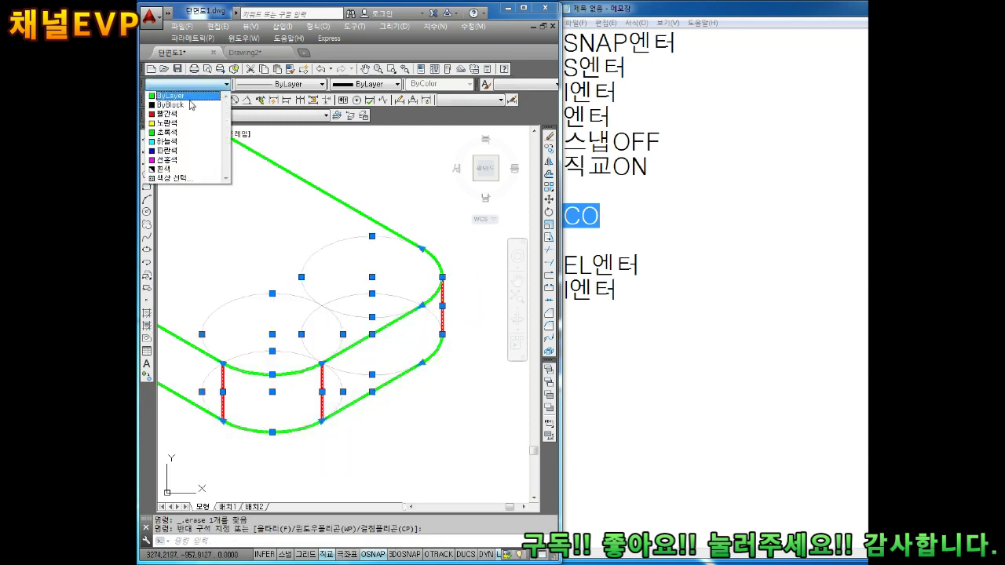
click(169, 88)
key(Escape)
scroll(265, 247, down, 1)
scroll(292, 285, down, 1)
scroll(240, 285, up, 3)
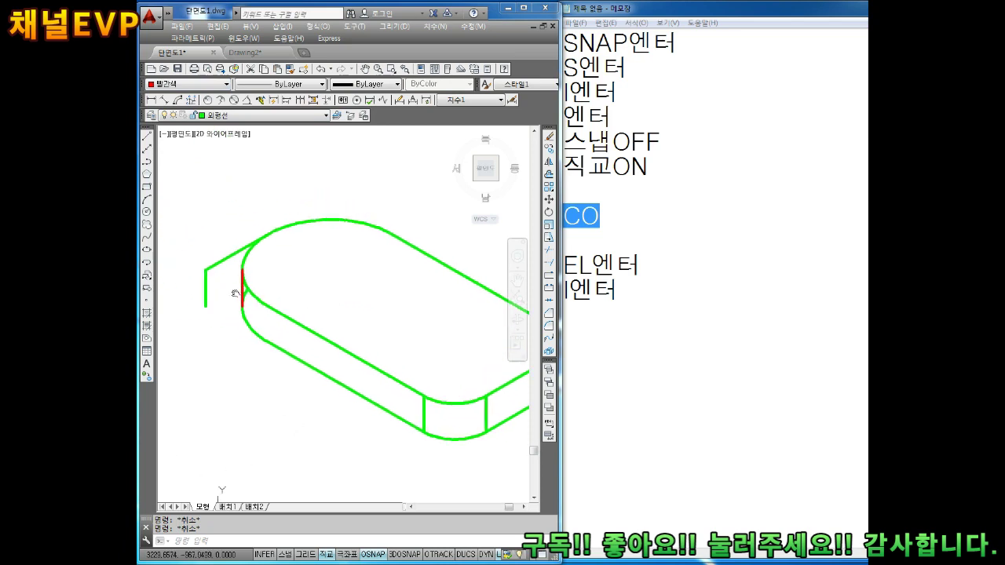
scroll(241, 294, up, 3)
scroll(259, 305, up, 1)
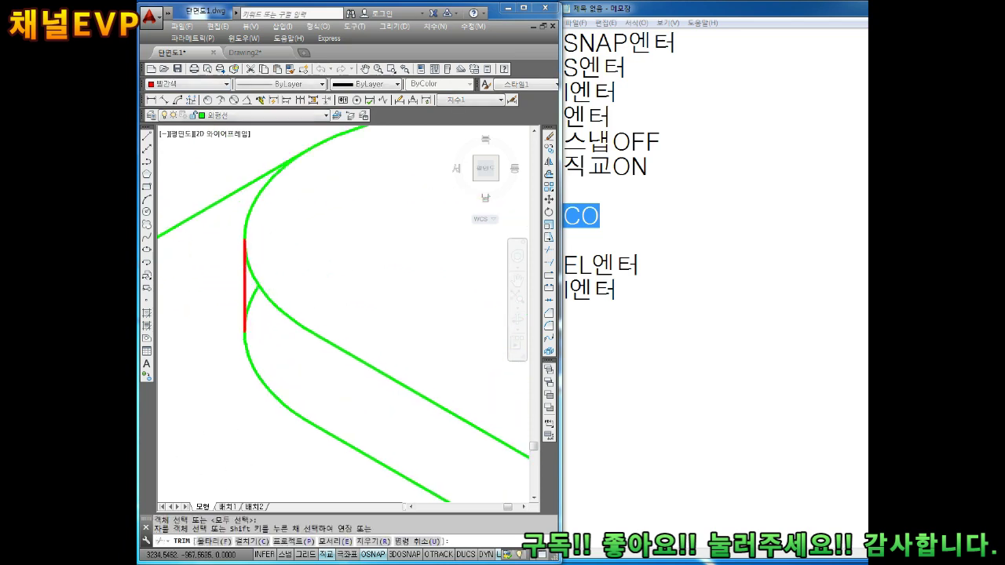
scroll(259, 302, up, 2)
- Delete the stray red line at the slab's left end
key(Return)
scroll(254, 322, down, 2)
key(Escape)
scroll(253, 322, down, 3)
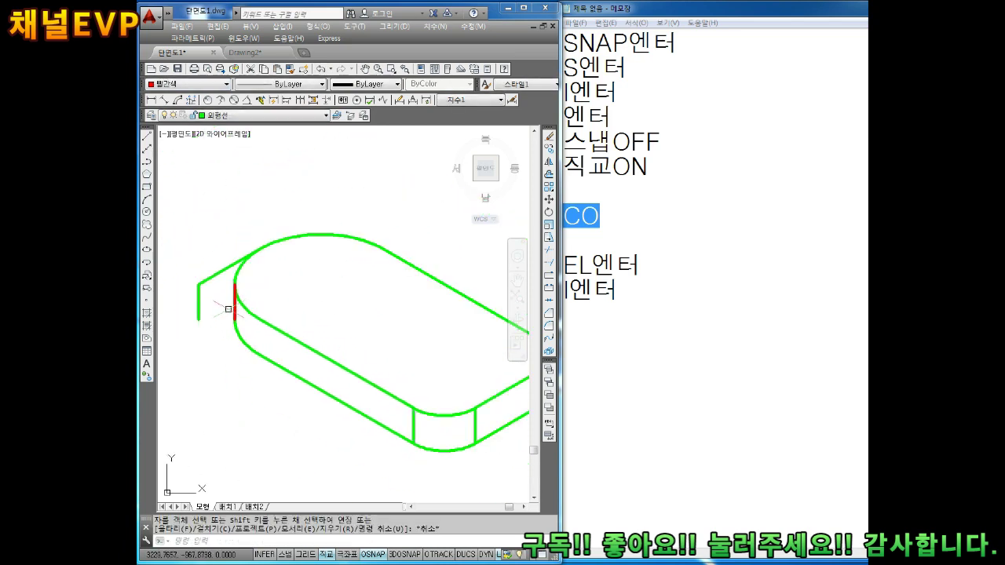
scroll(259, 298, up, 3)
click(259, 294)
key(Delete)
- Draw a vertical line joining the two arc endpoints and set it to ByLayer colour
middle_drag(259, 295, 287, 295)
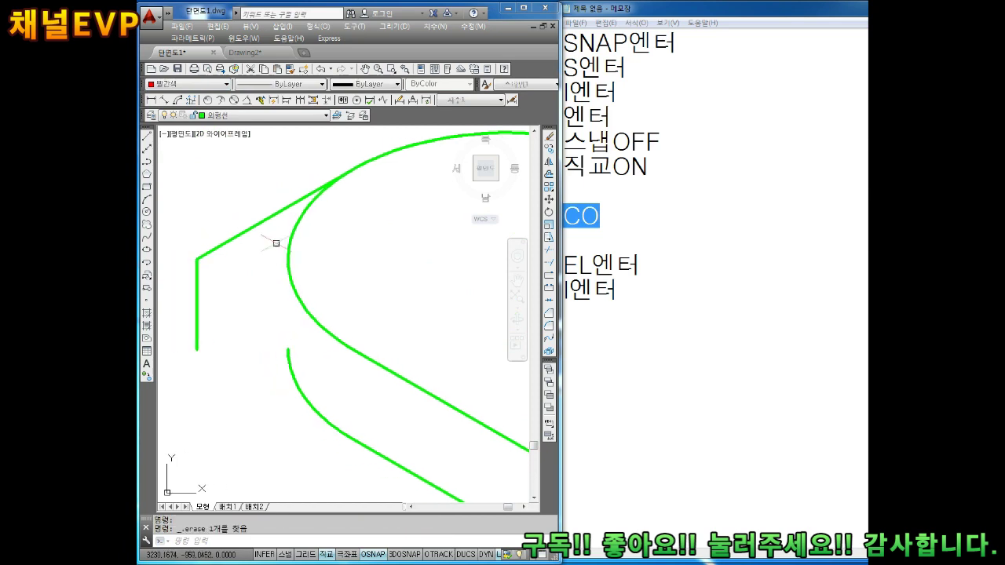
text(L)
key(Return)
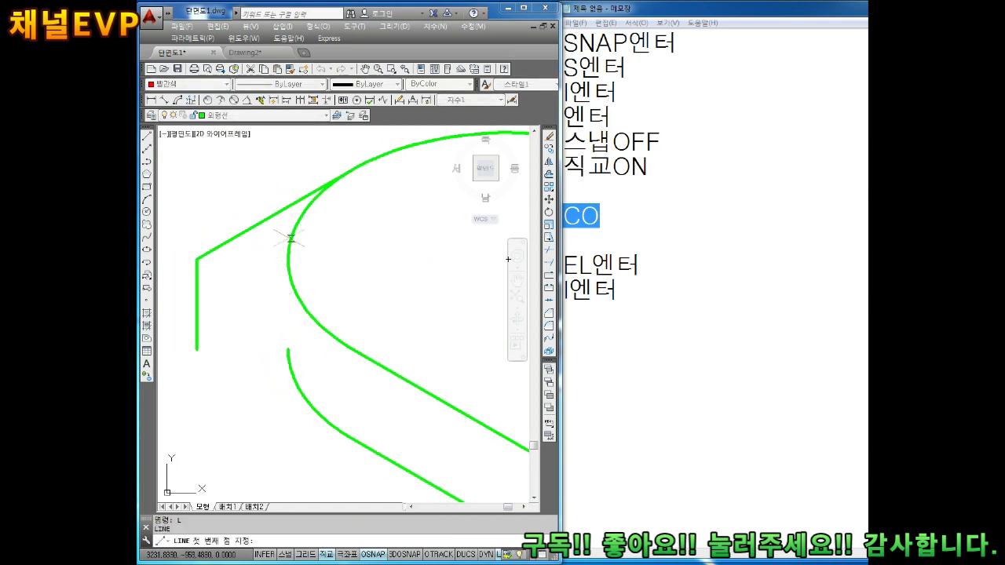
click(288, 259)
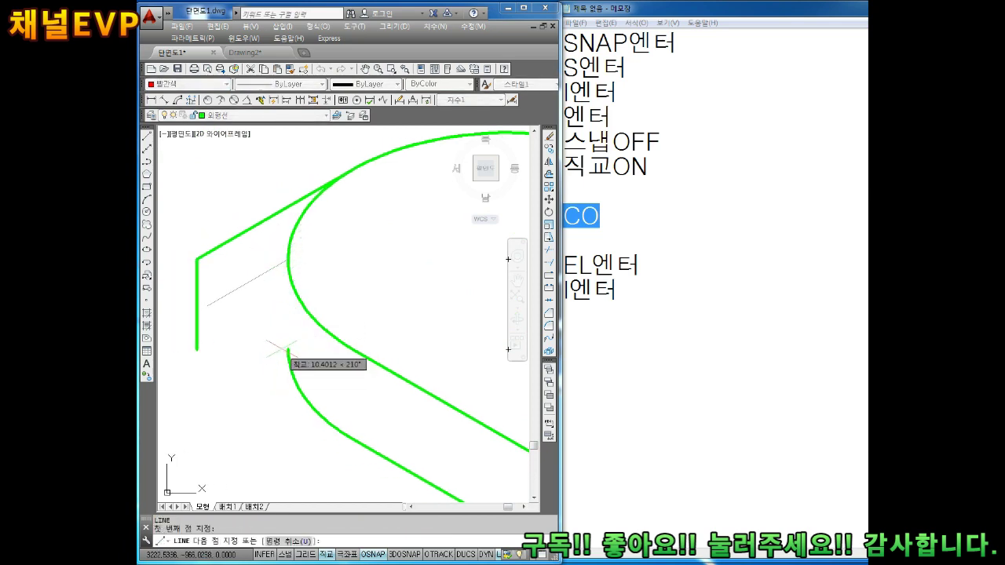
click(288, 349)
key(Escape)
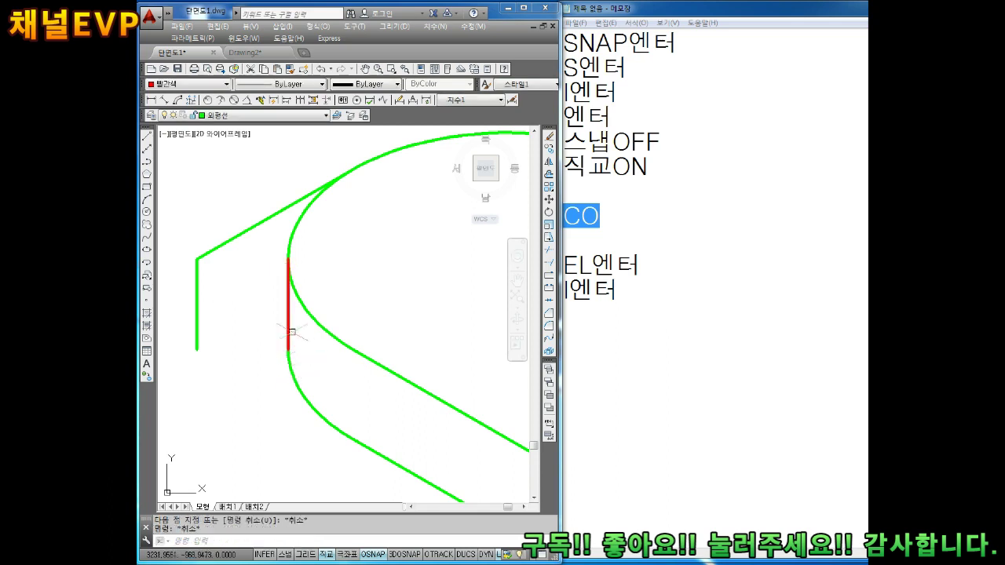
click(281, 310)
key(Escape)
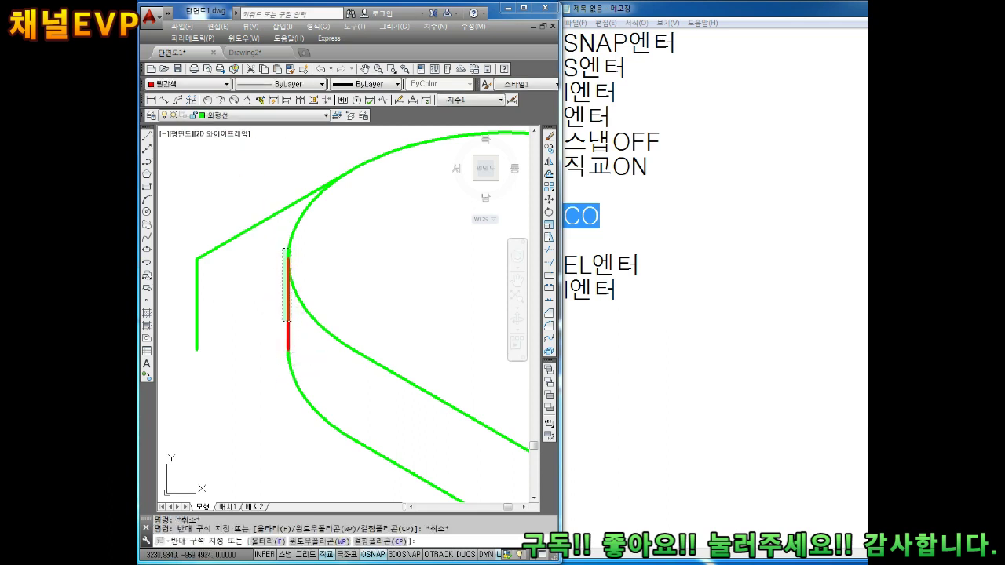
click(289, 318)
click(192, 84)
click(175, 96)
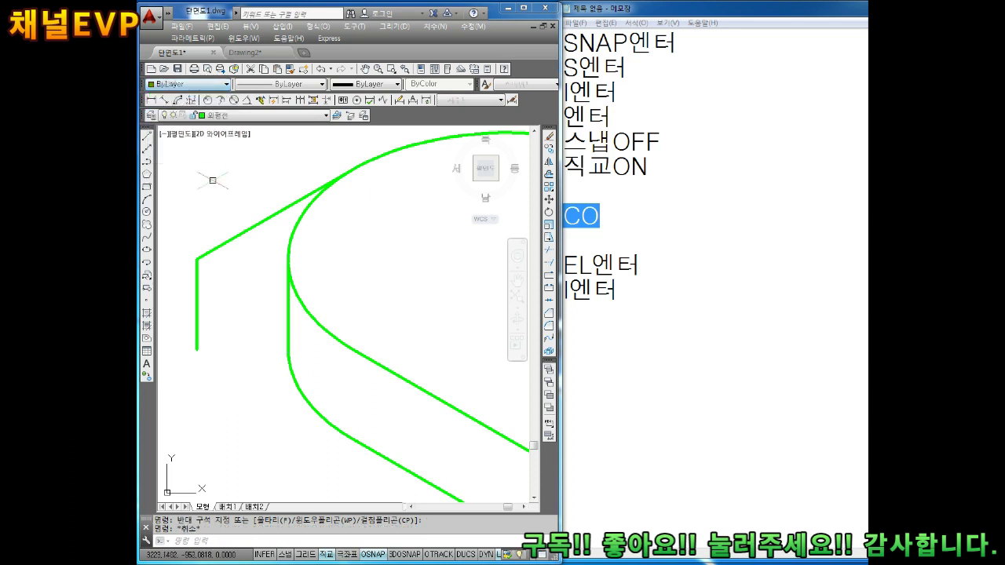
- Crossing-select the leftover construction lines, erase them, and recentre the slab
click(232, 171)
click(215, 253)
key(Delete)
scroll(190, 312, down, 3)
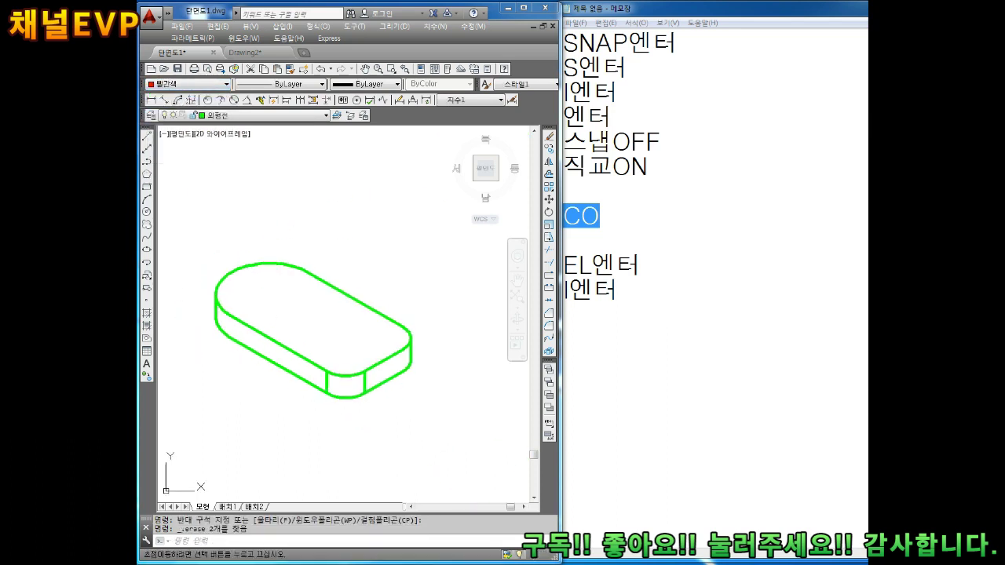
scroll(328, 316, down, 2)
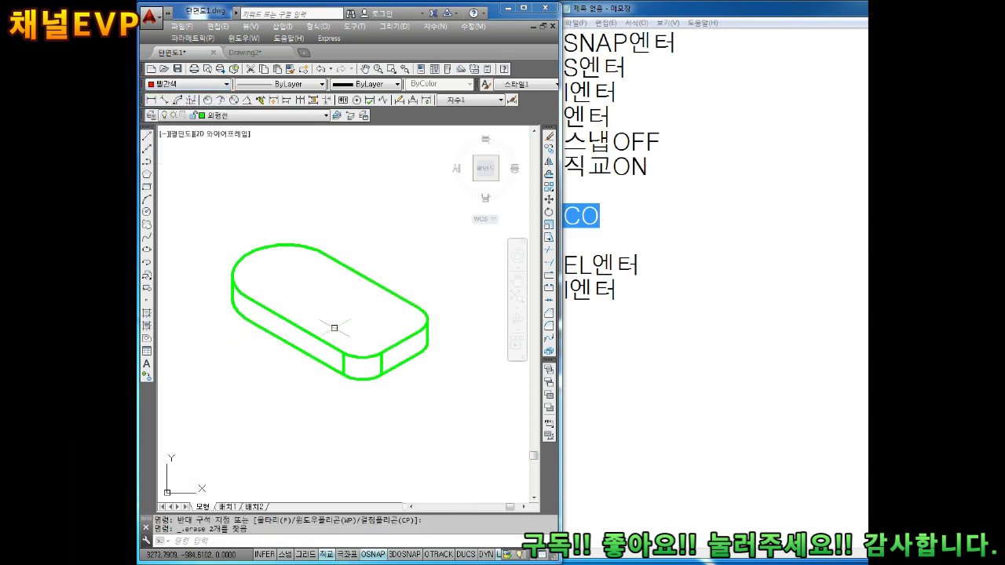
middle_drag(292, 279, 333, 319)
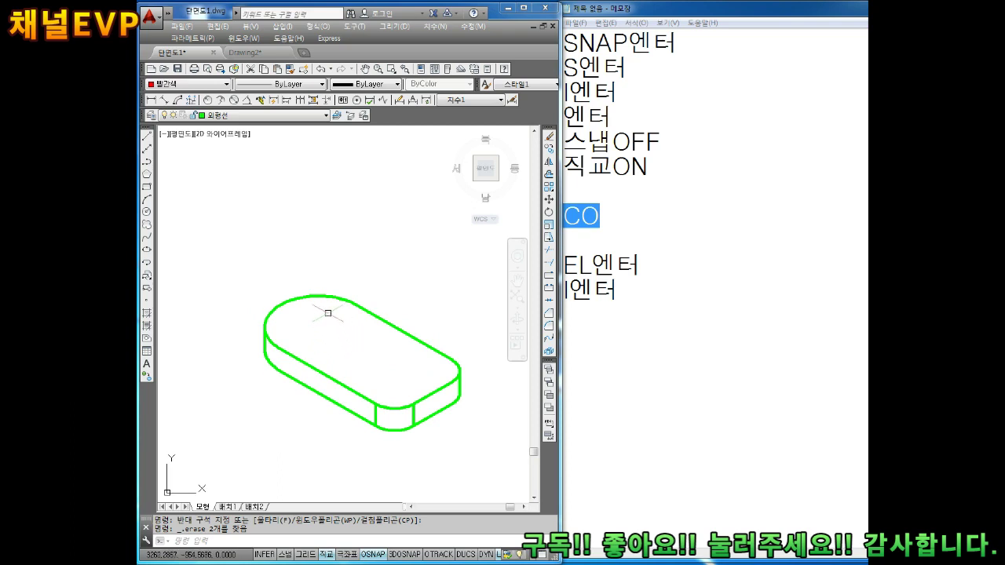
- Draw a vertical line straight up from the left rounded end's centre on the top face
scroll(329, 322, up, 2)
middle_drag(333, 327, 325, 291)
text(L)
key(Return)
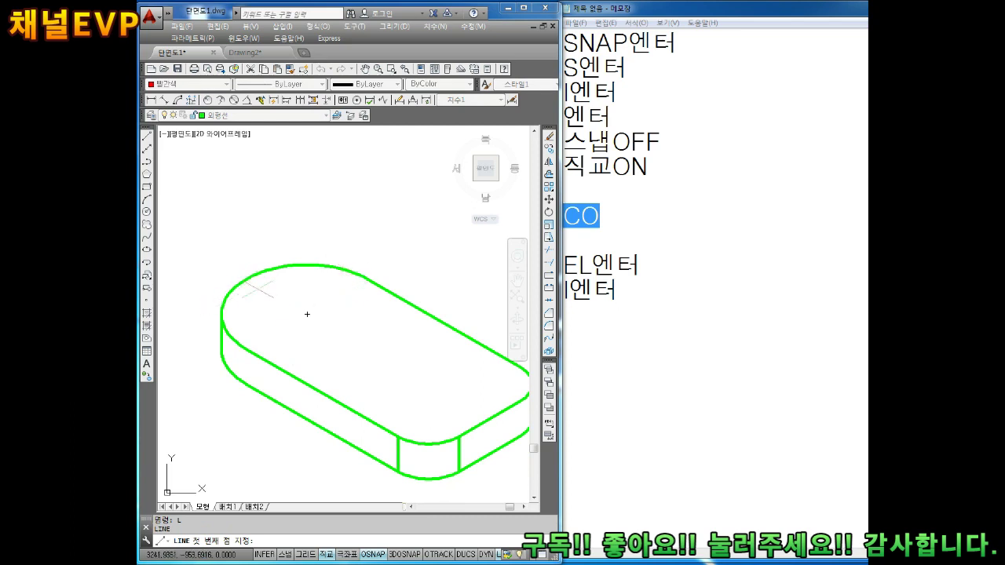
click(307, 314)
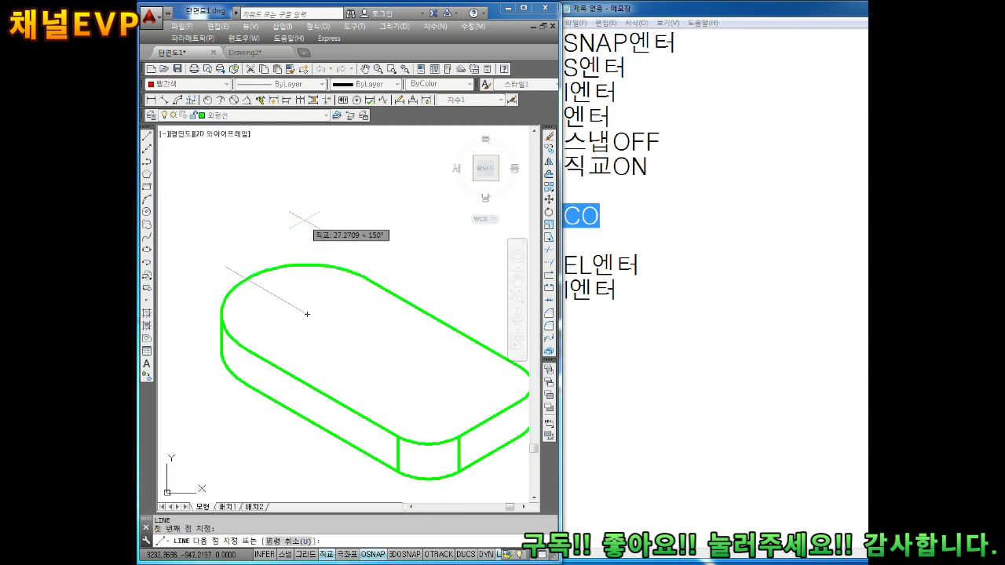
click(306, 161)
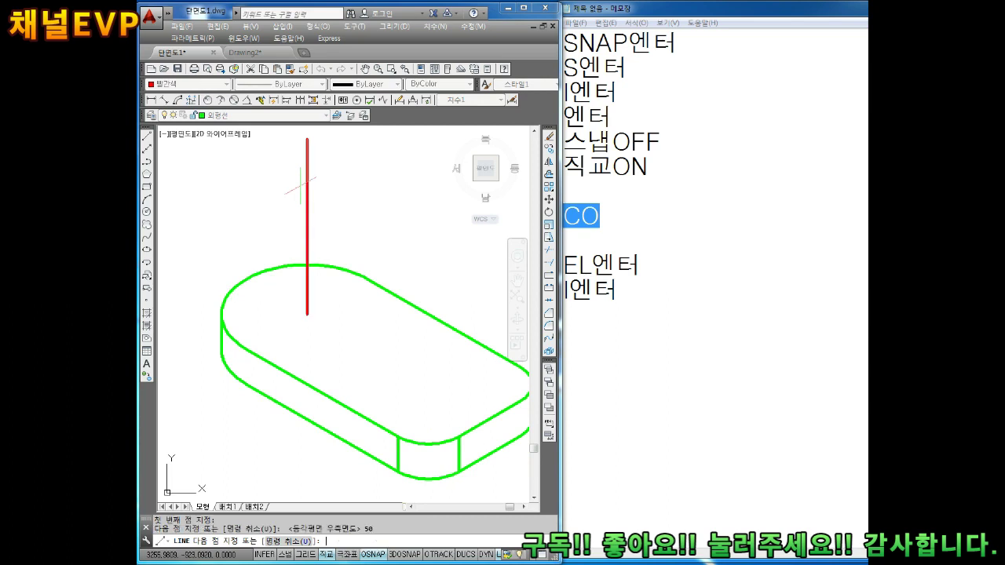
key(Escape)
- Recentre the view, check the new red vertical line, and switch to the notes window
scroll(415, 367, down, 2)
middle_drag(367, 303, 348, 296)
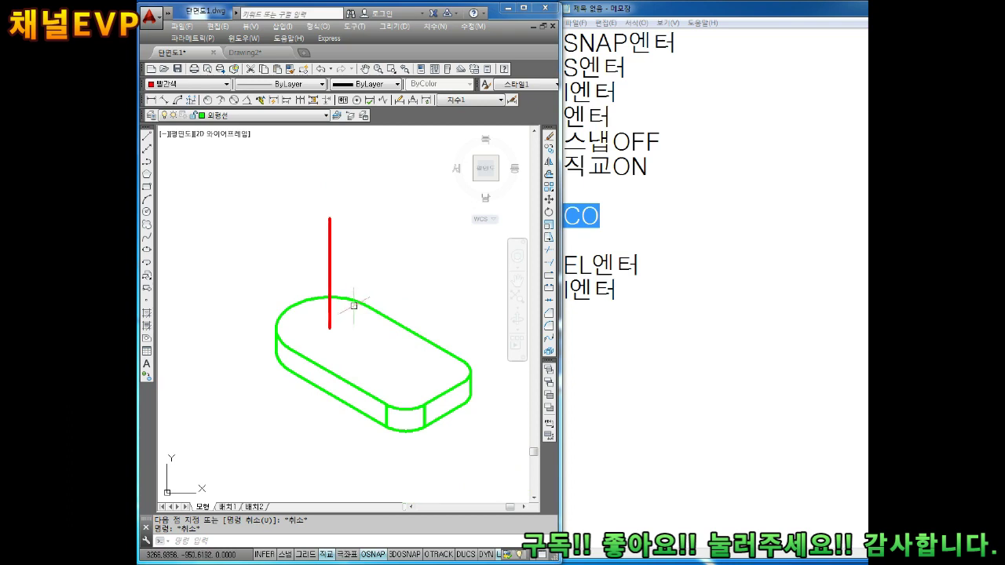
key(Escape)
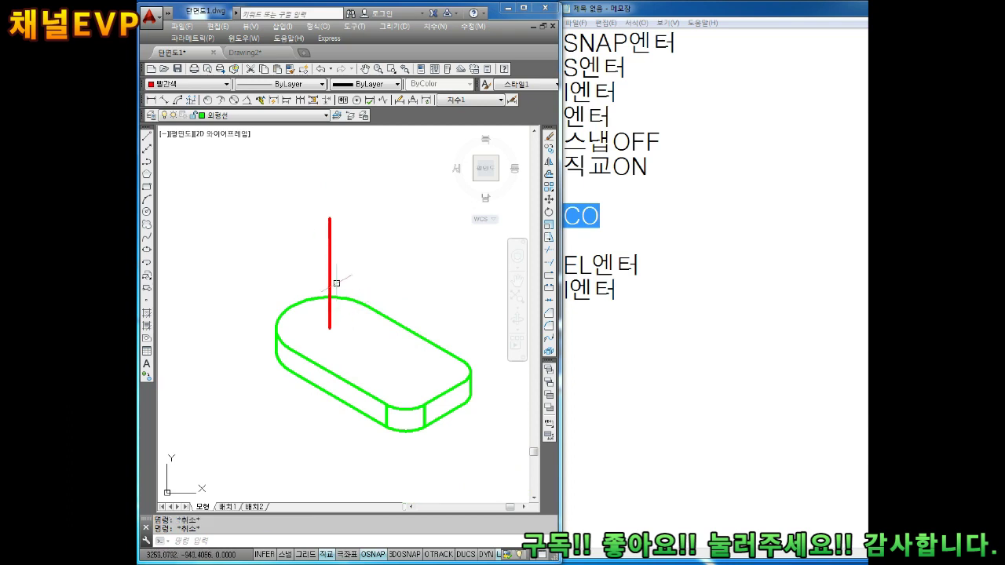
middle_drag(343, 295, 342, 298)
click(330, 243)
key(Escape)
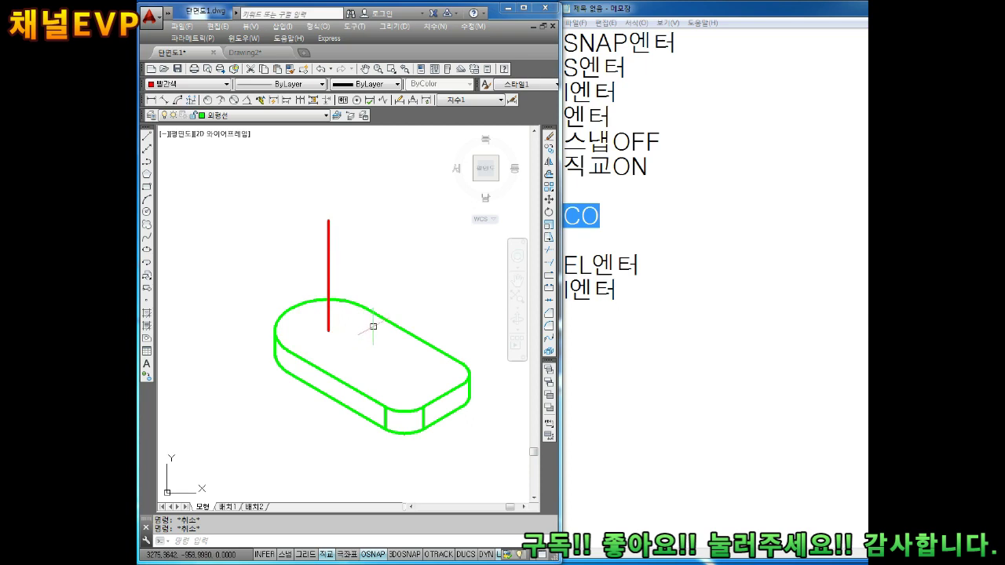
click(585, 343)
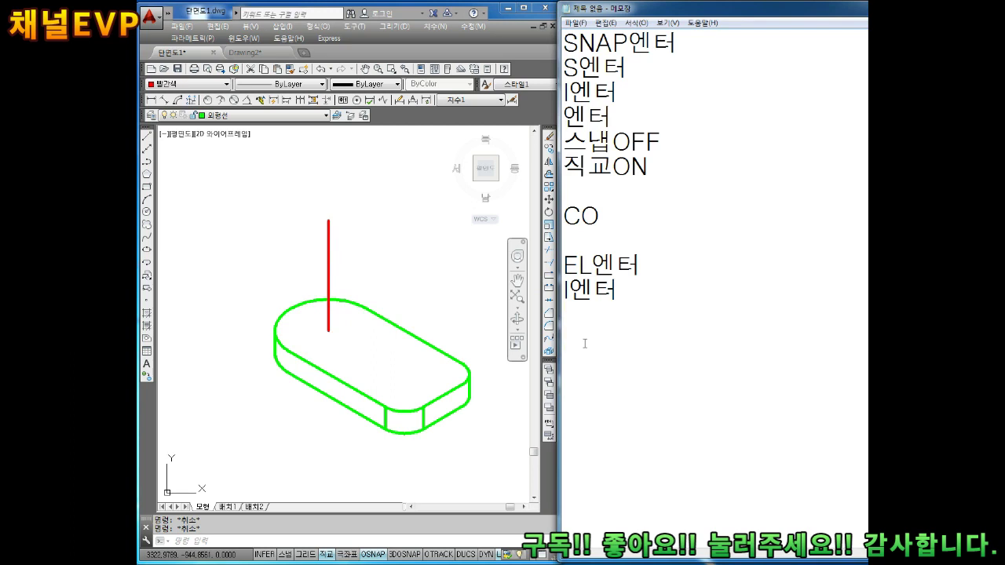
- Draw a radius-16 isocircle on the top isoplane at the red line's top end
text(R16)
text(R12.5)
click(361, 301)
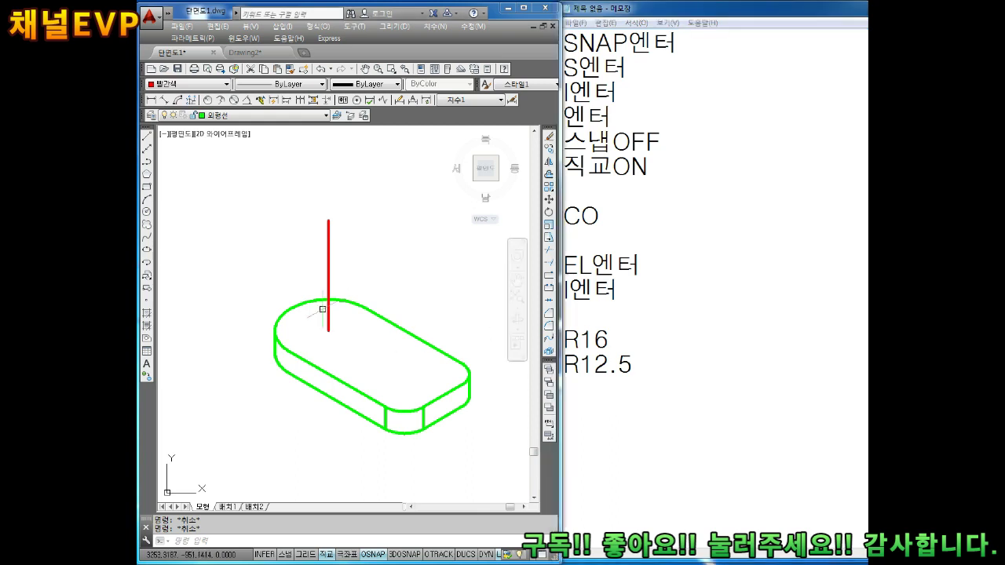
middle_drag(321, 321, 326, 335)
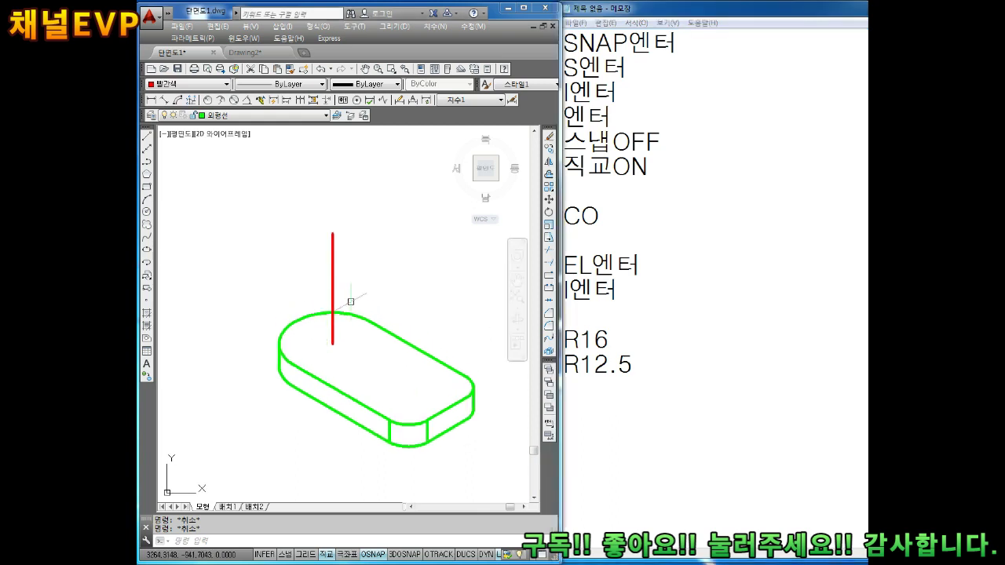
text(EL)
key(Return)
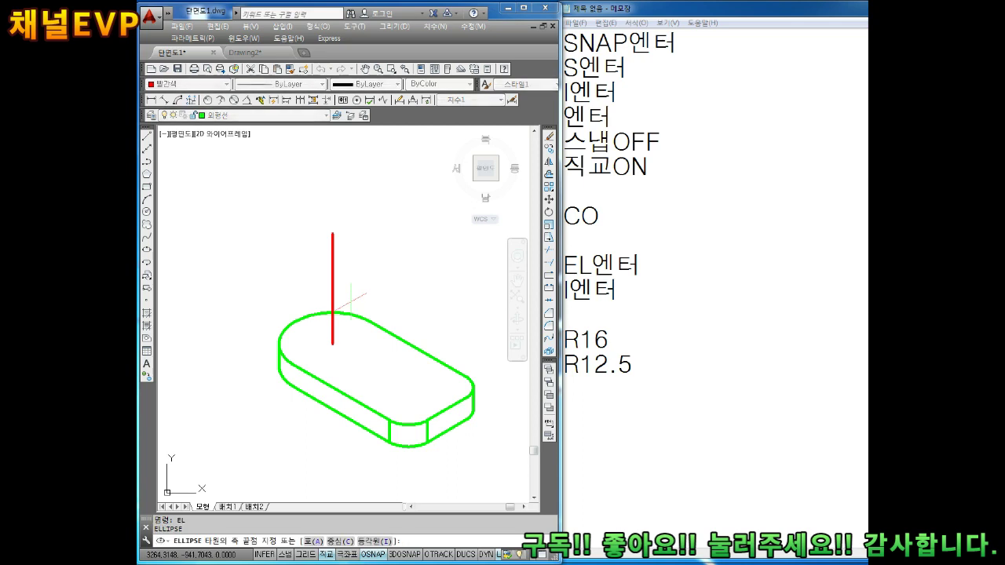
text(I)
key(Return)
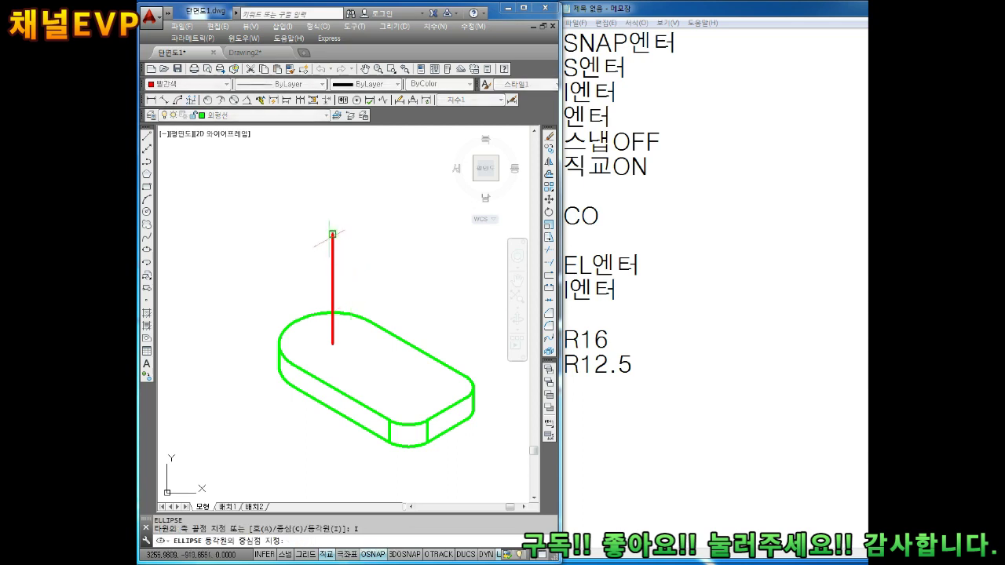
click(333, 236)
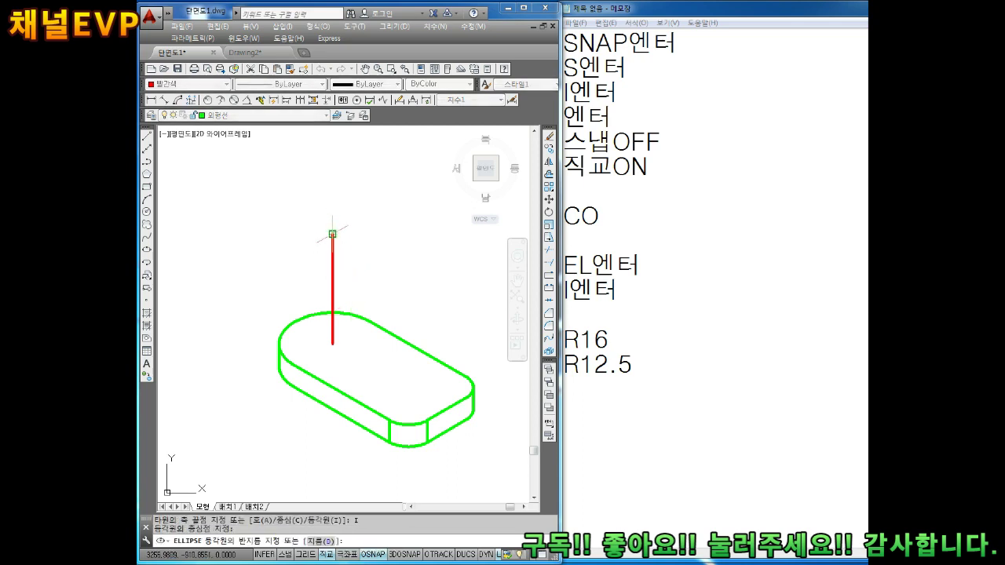
key(F5)
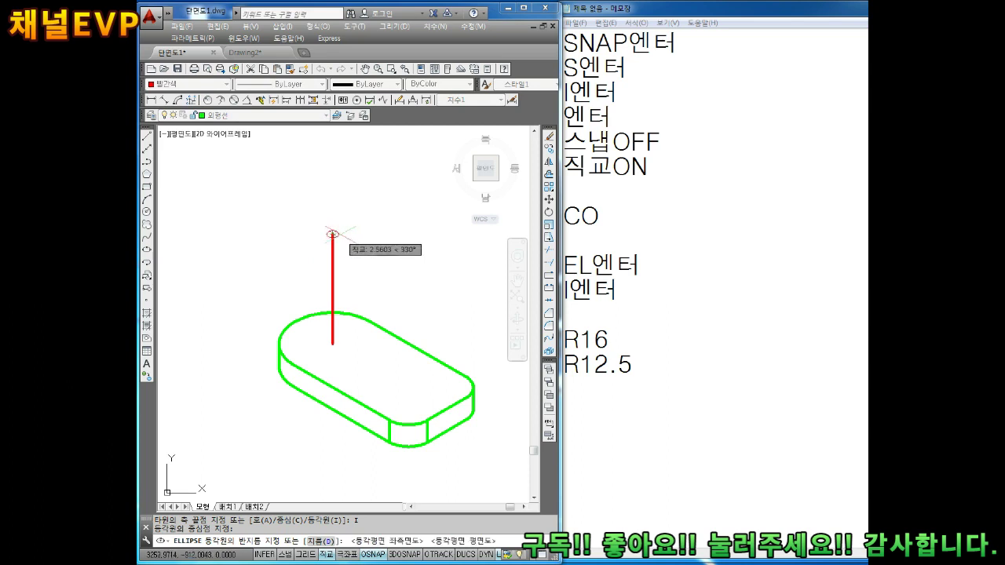
text(16)
key(Return)
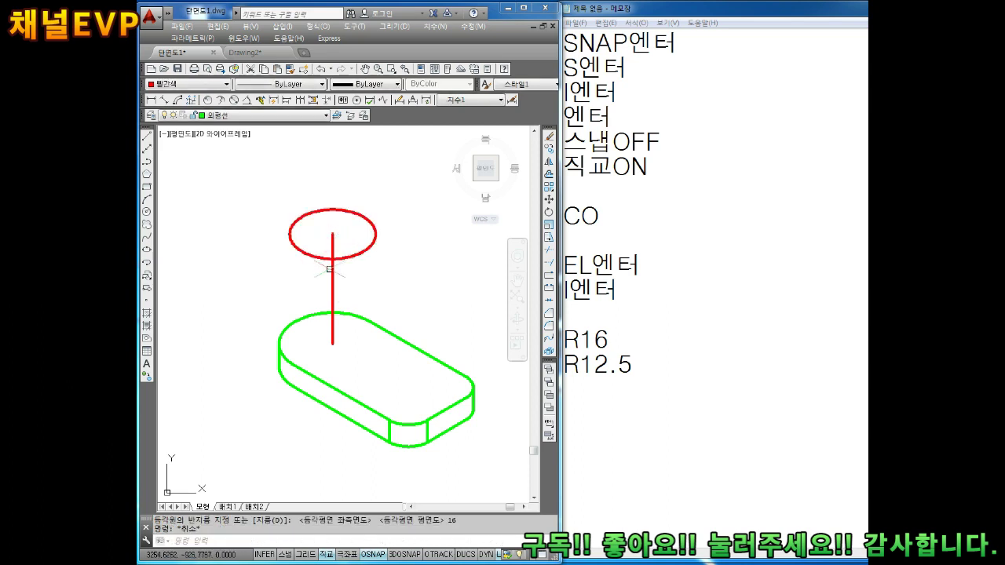
- Draw a concentric radius-12.5 isocircle at the same centre
key(Return)
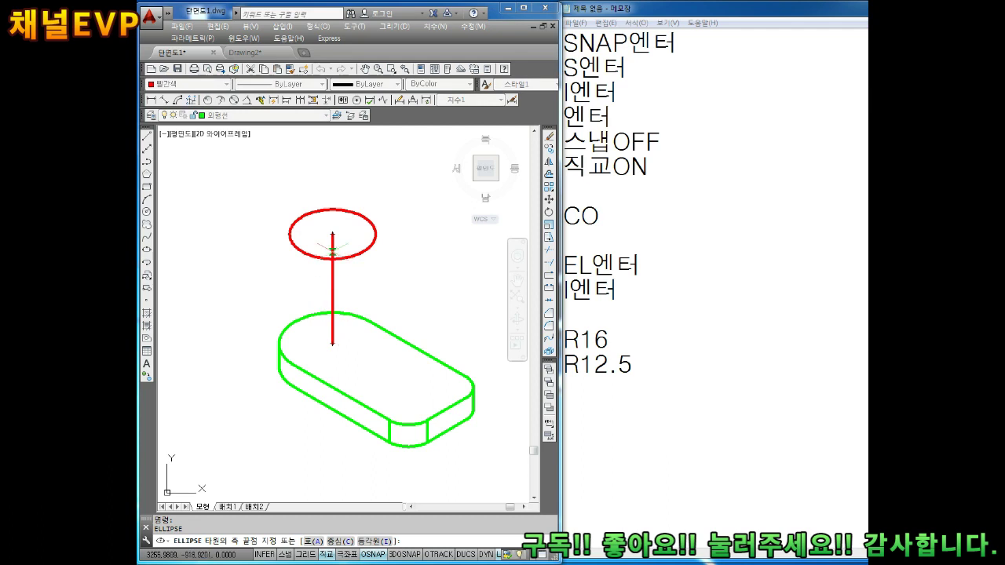
key(Escape)
key(Escape)
text(L)
key(Return)
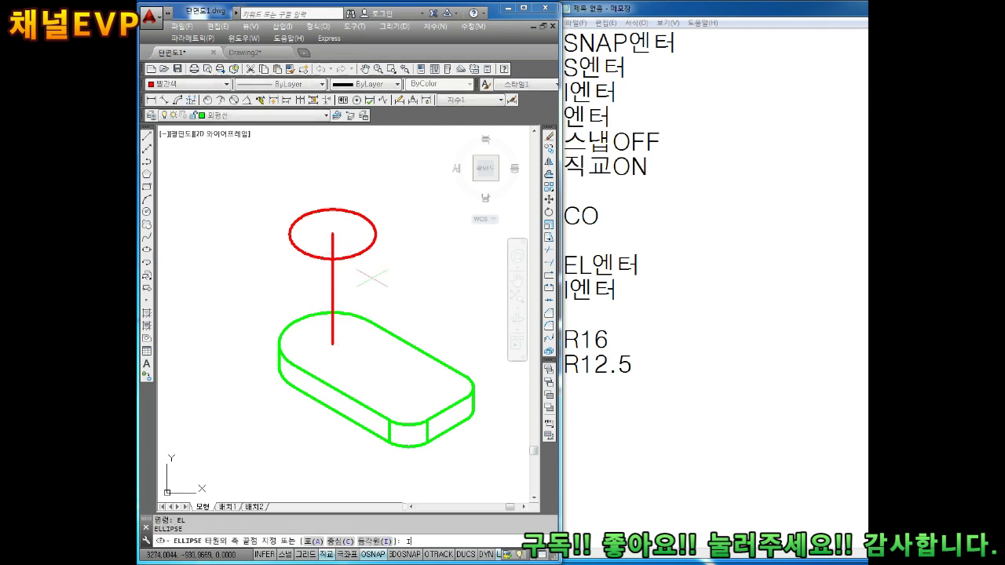
text(I)
key(Return)
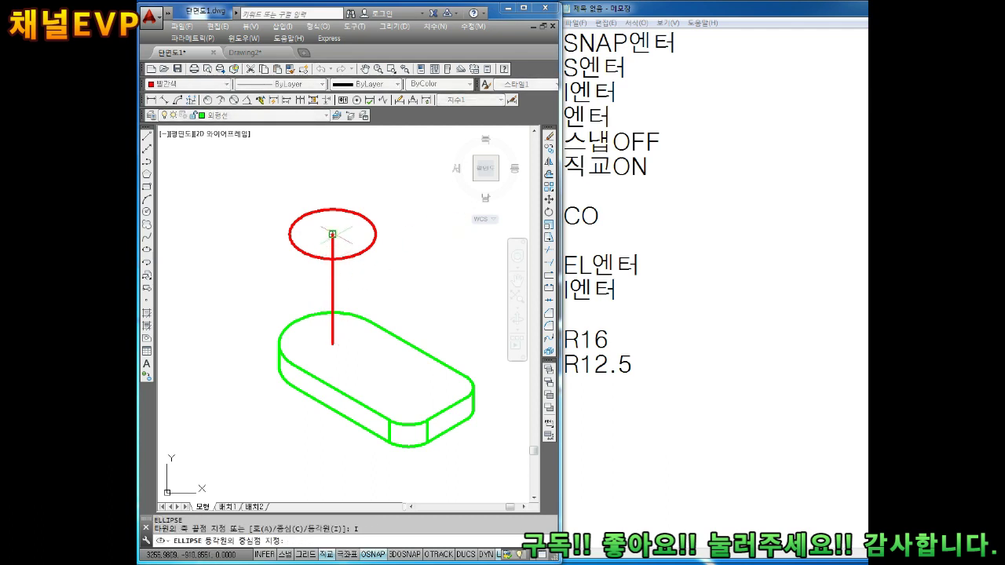
click(333, 233)
key(Return)
text(12.5)
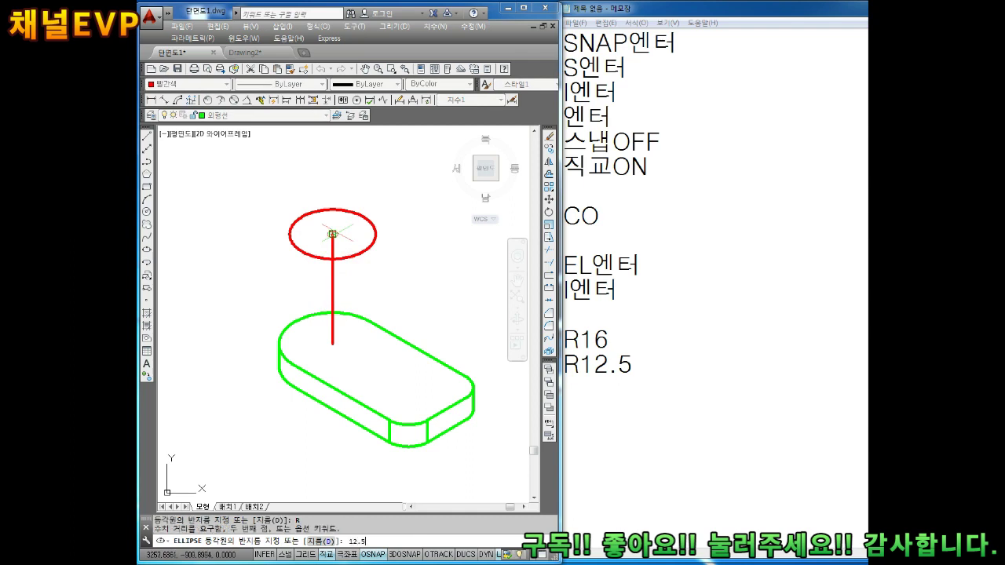
key(Return)
key(Escape)
key(Escape)
- Erase the red vertical line, then undo the erase to keep it
scroll(336, 262, up, 2)
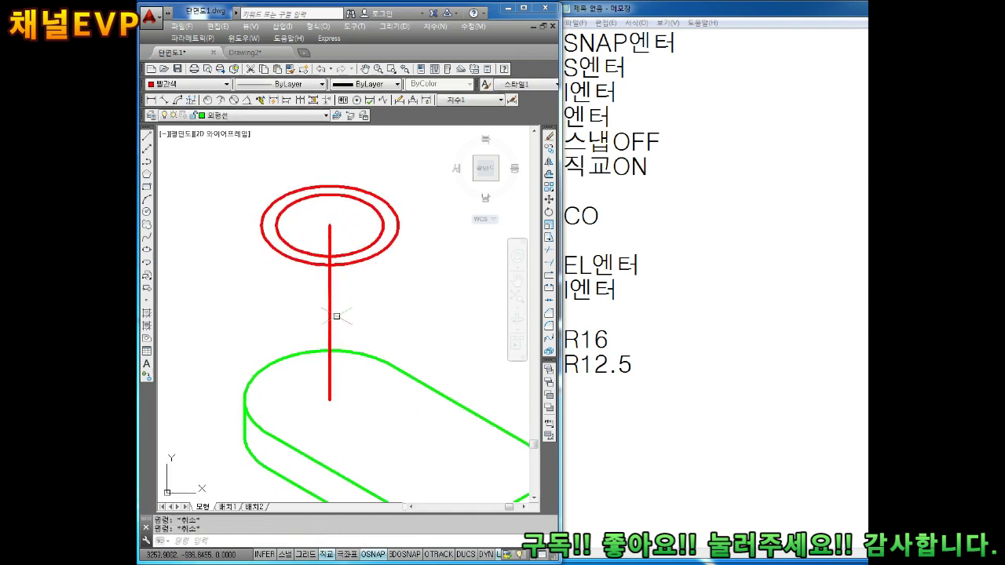
click(336, 316)
click(314, 292)
key(Delete)
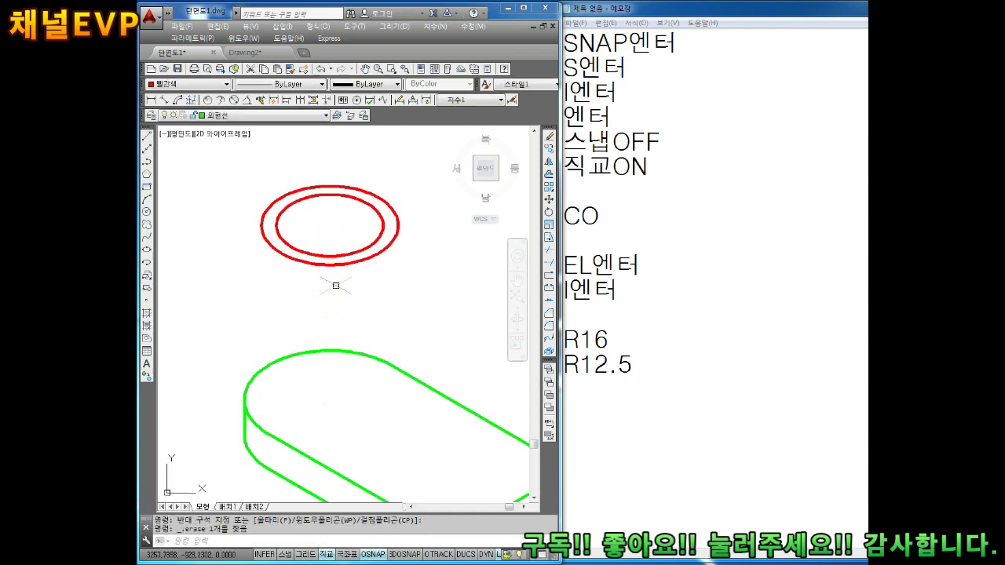
key(ctrl+z)
- Set both isocircles to ByLayer colour so they turn green
click(386, 218)
click(363, 284)
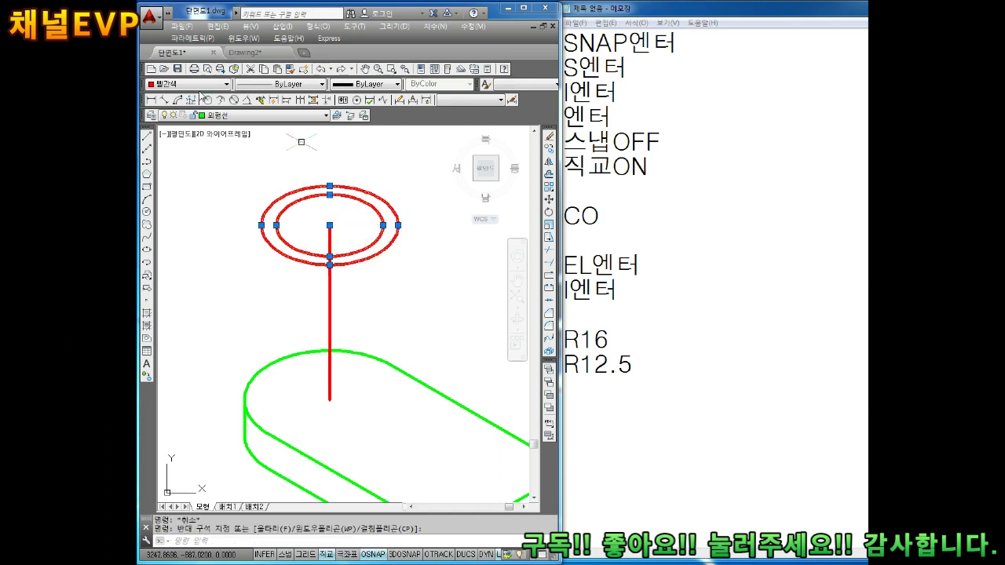
click(189, 83)
click(185, 144)
key(Escape)
middle_drag(399, 285, 384, 265)
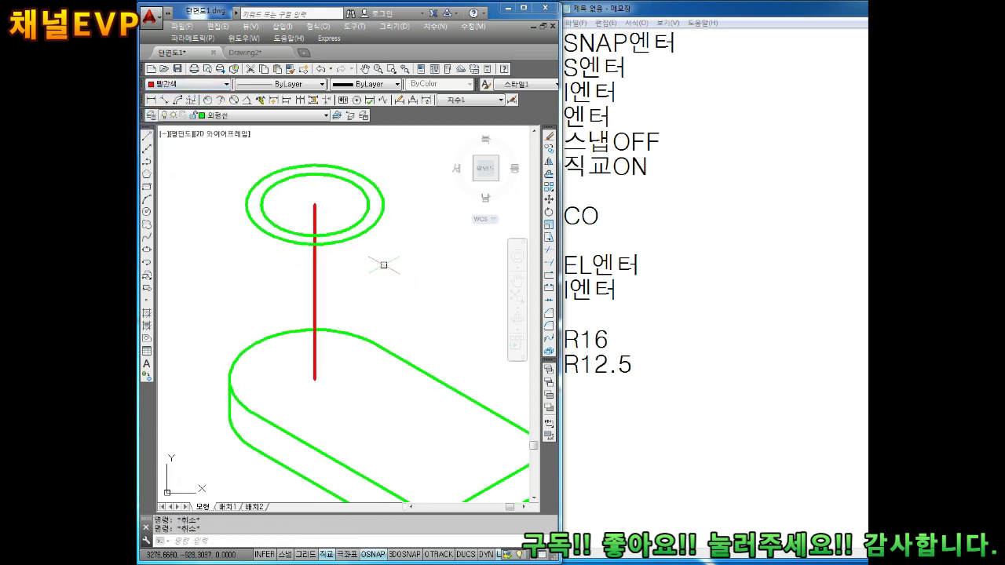
scroll(370, 312, down, 1)
scroll(316, 267, up, 1)
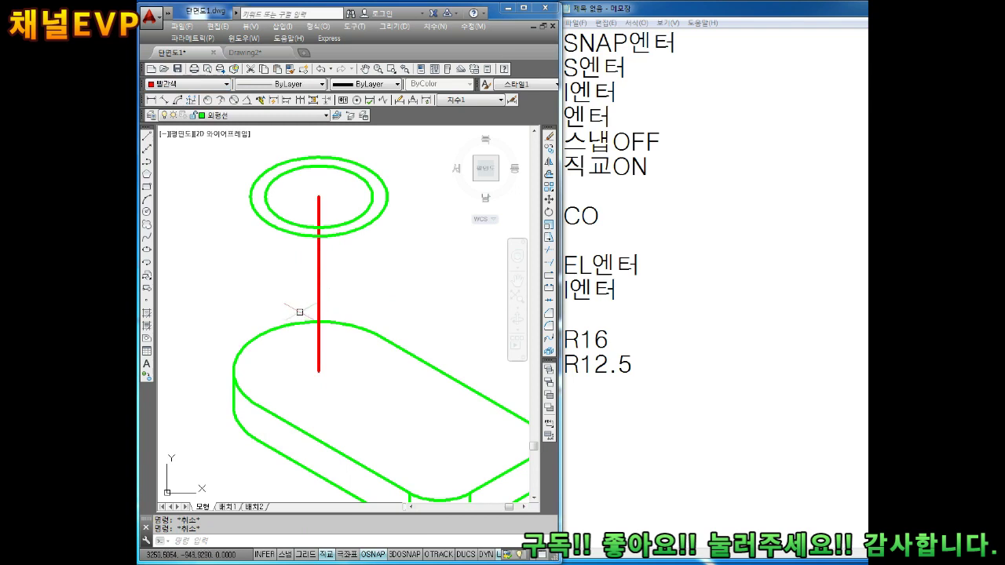
scroll(314, 308, down, 1)
scroll(322, 309, up, 1)
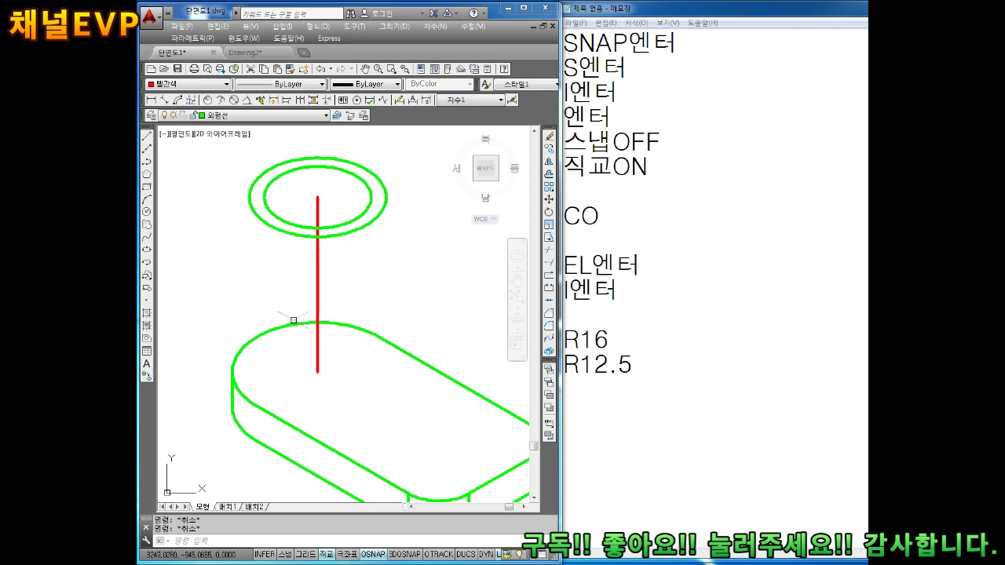
- Copy both isocircles from the red line's top endpoint down to its bottom endpoint
text(co)
key(Return)
click(382, 277)
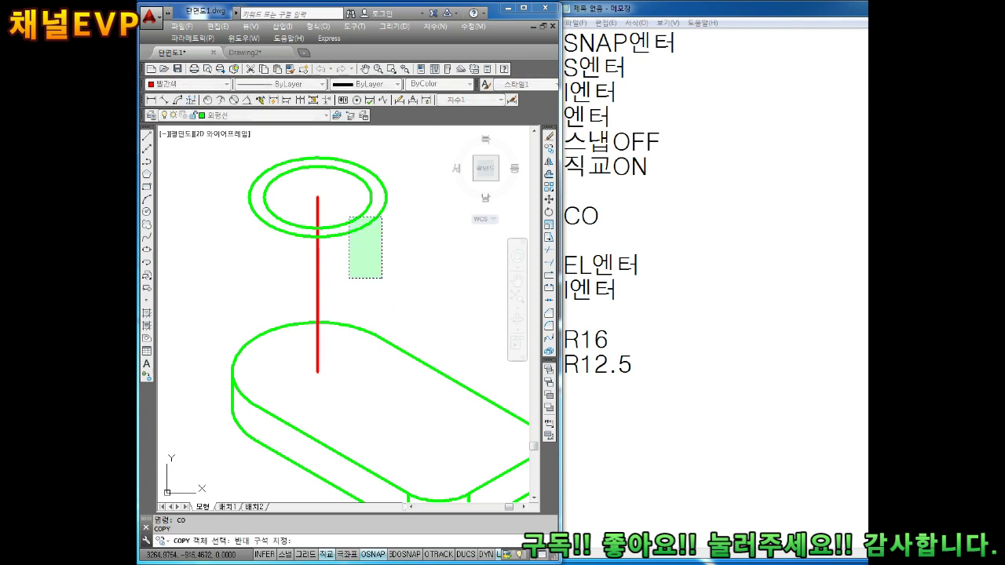
click(350, 227)
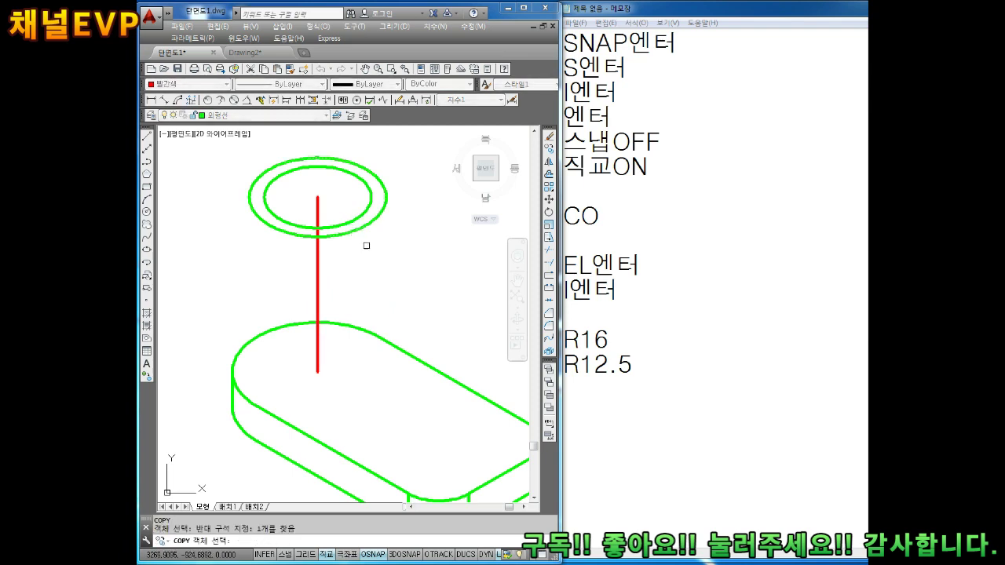
key(Return)
click(318, 198)
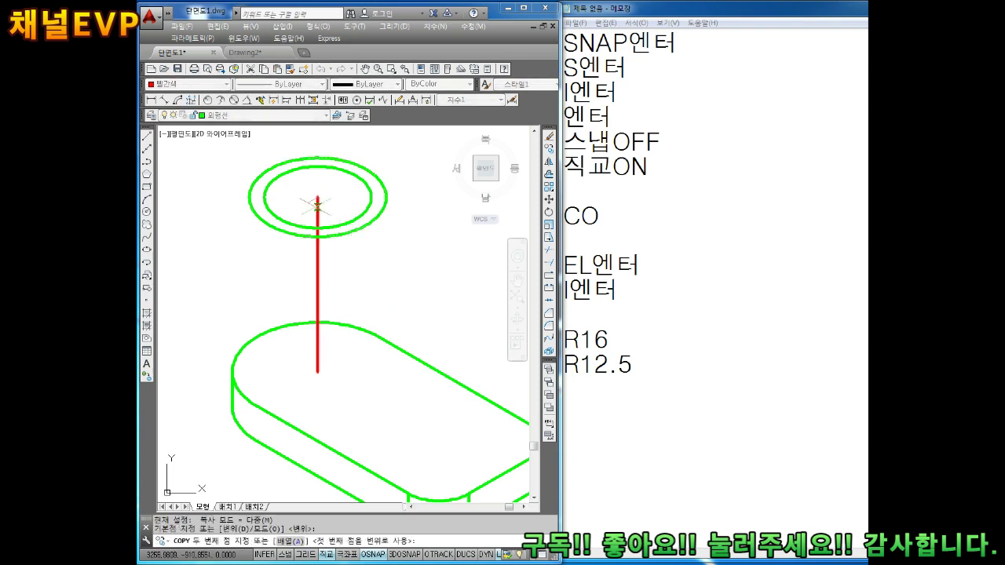
click(317, 372)
key(Escape)
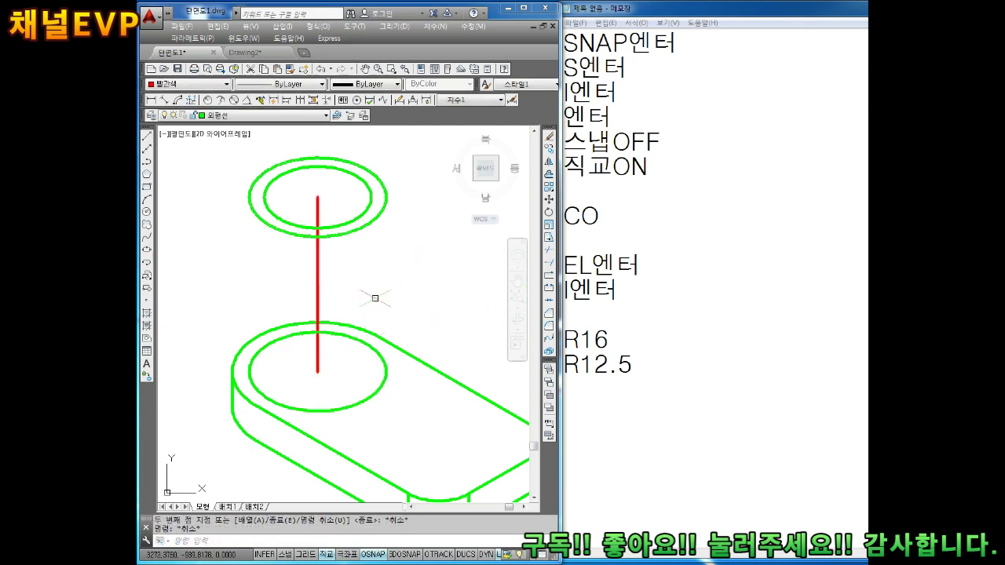
middle_drag(377, 298, 358, 268)
key(Escape)
middle_drag(285, 266, 302, 290)
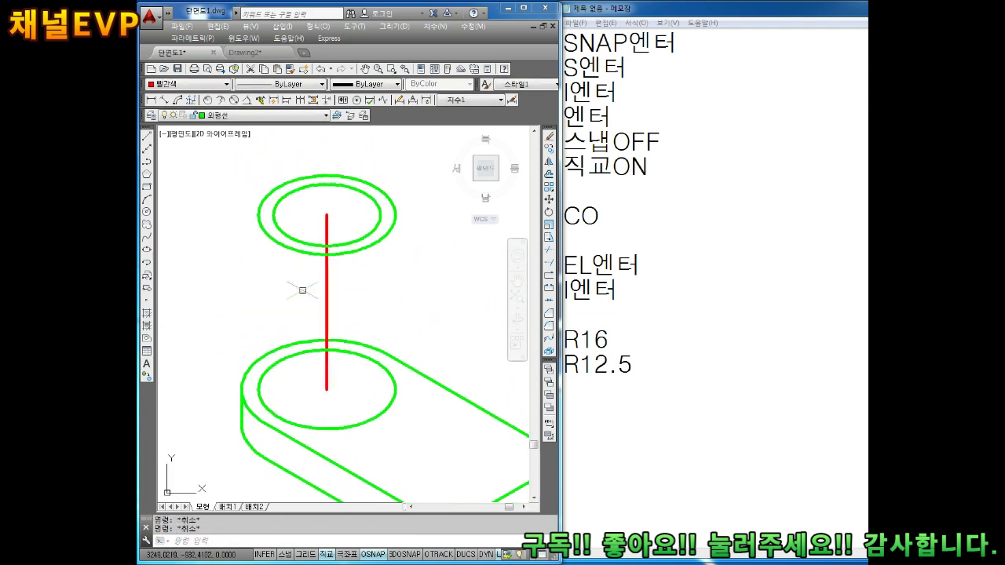
text(L)
key(Return)
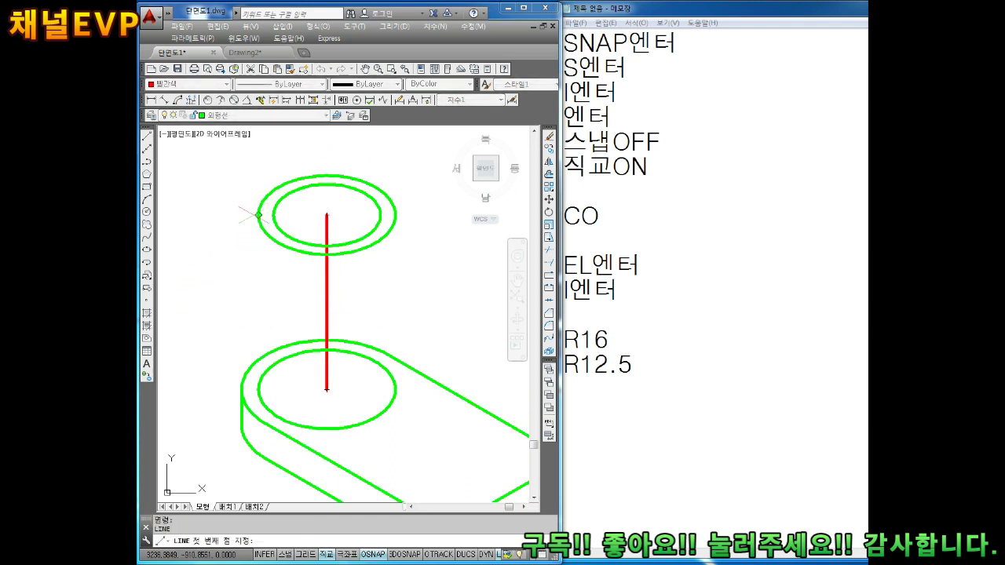
- Draw left and right side lines between the outer isocircles and make them ByLayer green
click(258, 215)
click(258, 389)
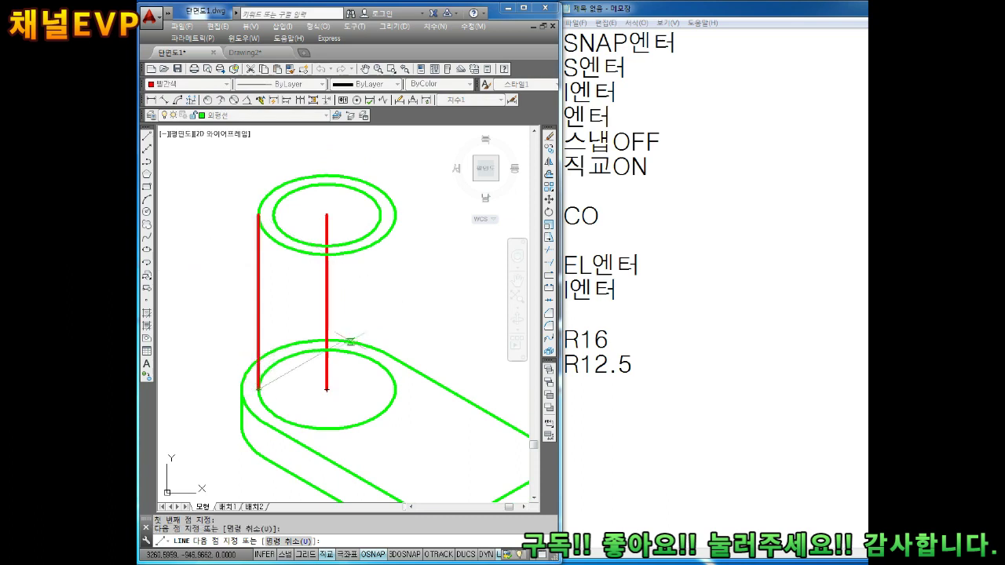
key(Return)
key(Return)
click(395, 214)
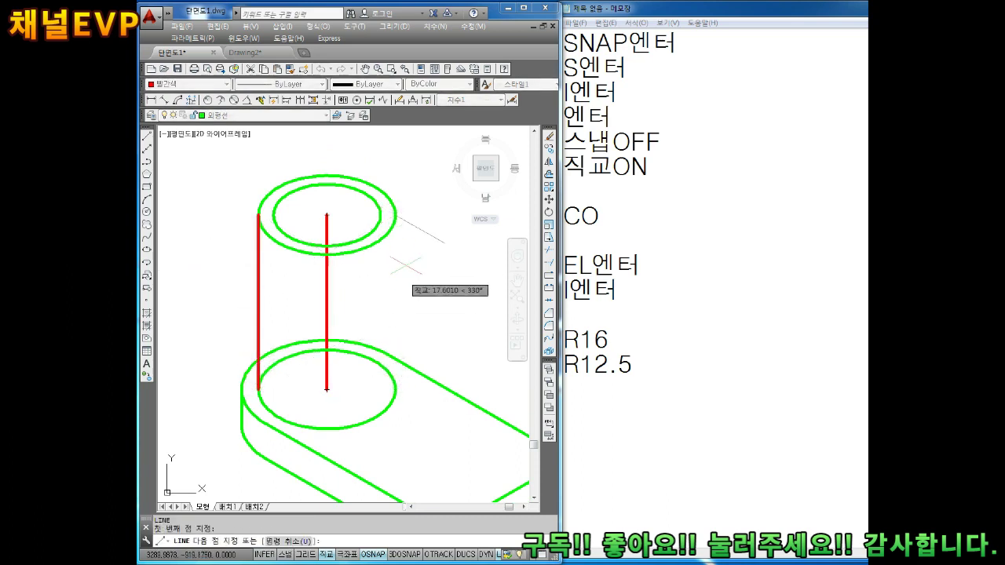
click(395, 390)
key(Escape)
key(Escape)
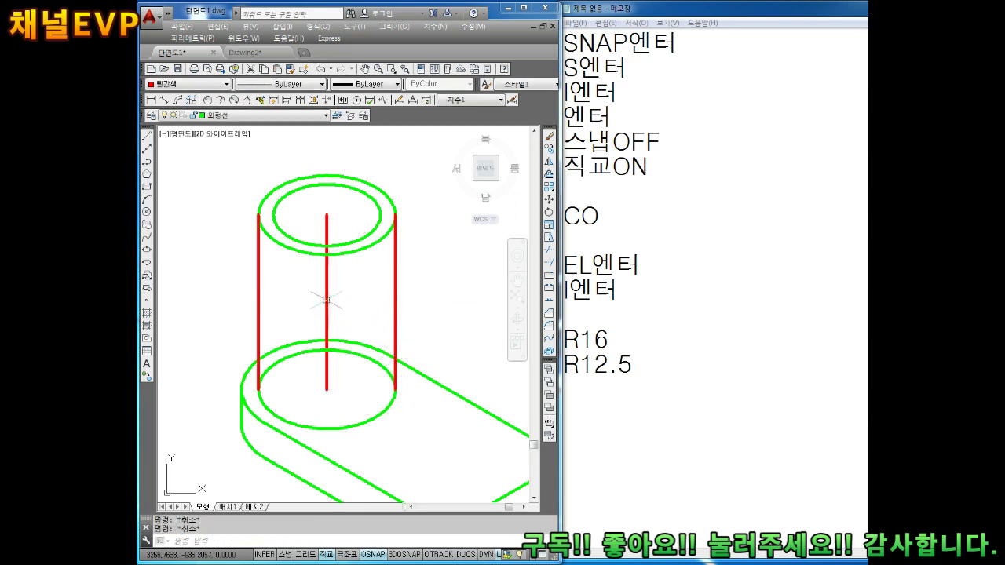
click(395, 280)
click(259, 270)
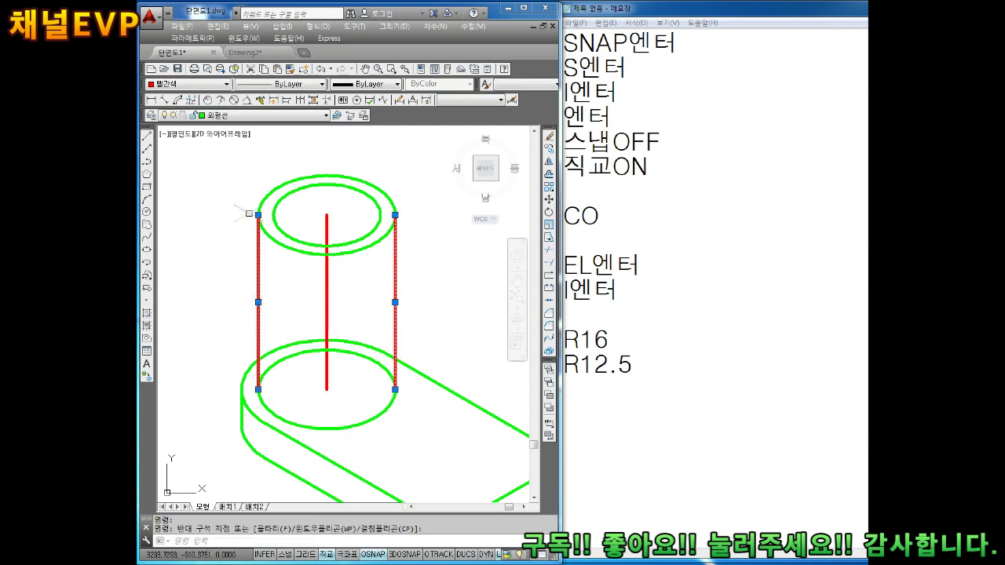
click(192, 84)
click(169, 96)
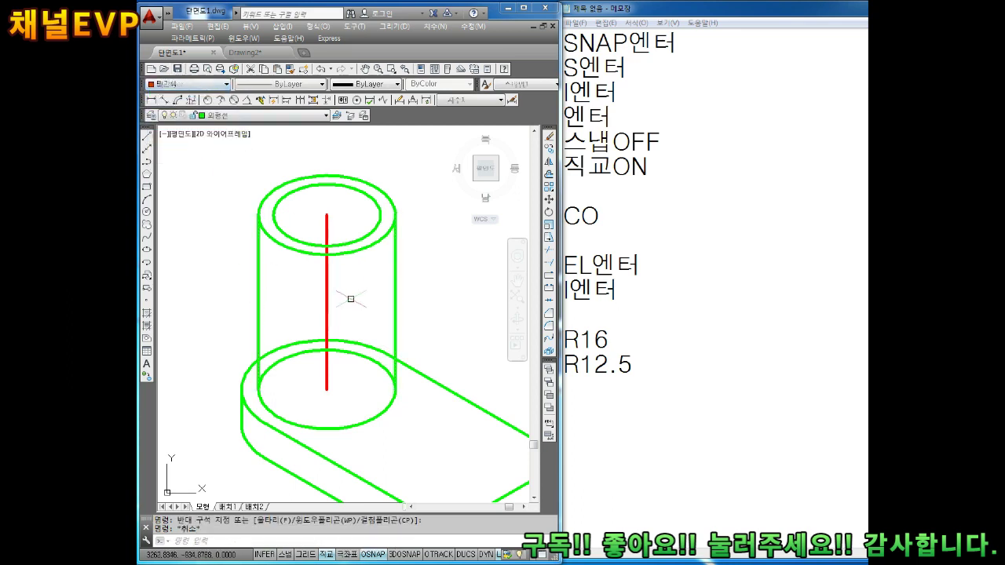
key(Escape)
key(Escape)
- Window-select the red centre line and erase it
click(304, 317)
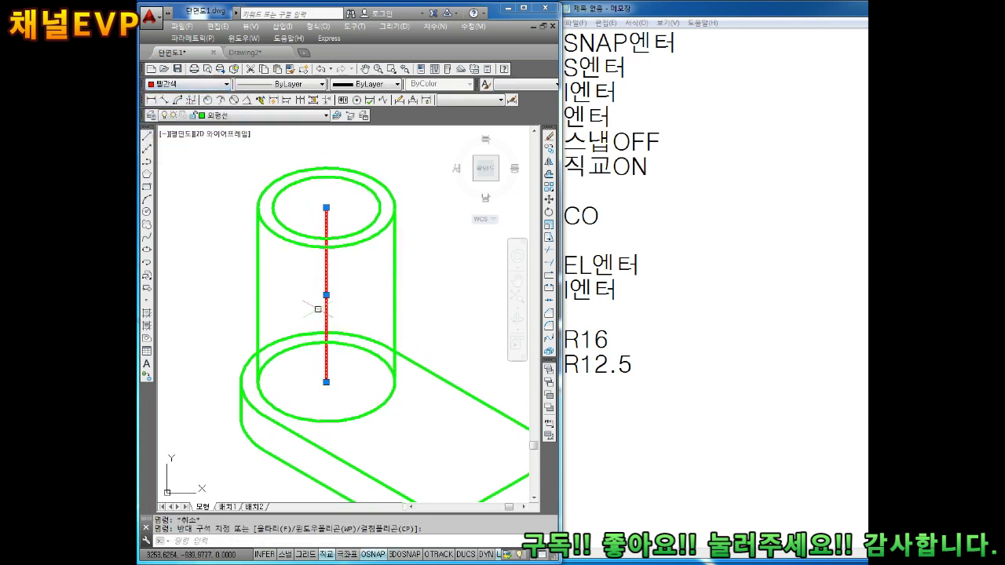
key(Escape)
click(350, 281)
click(292, 317)
key(Delete)
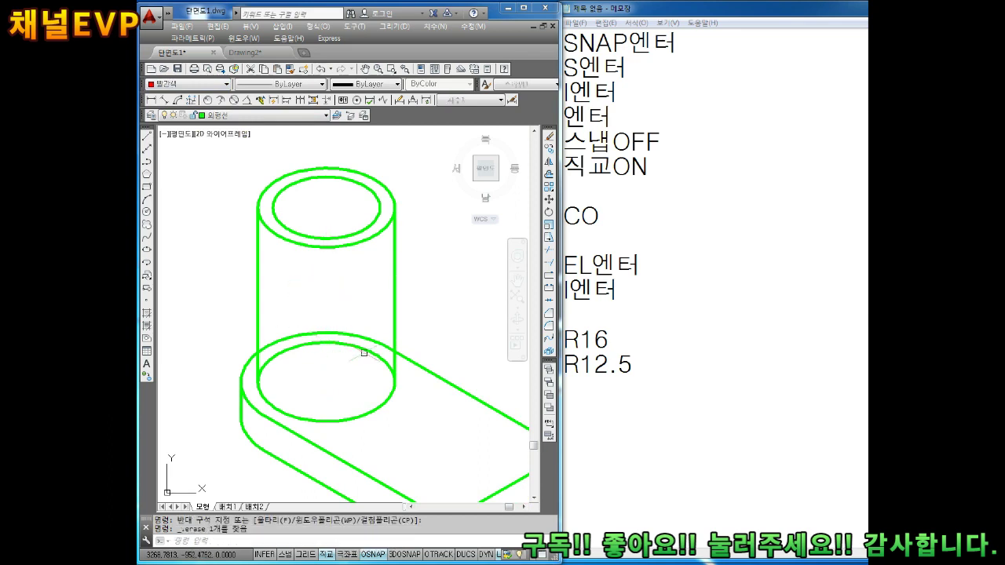
text(TR)
key(Return)
key(Return)
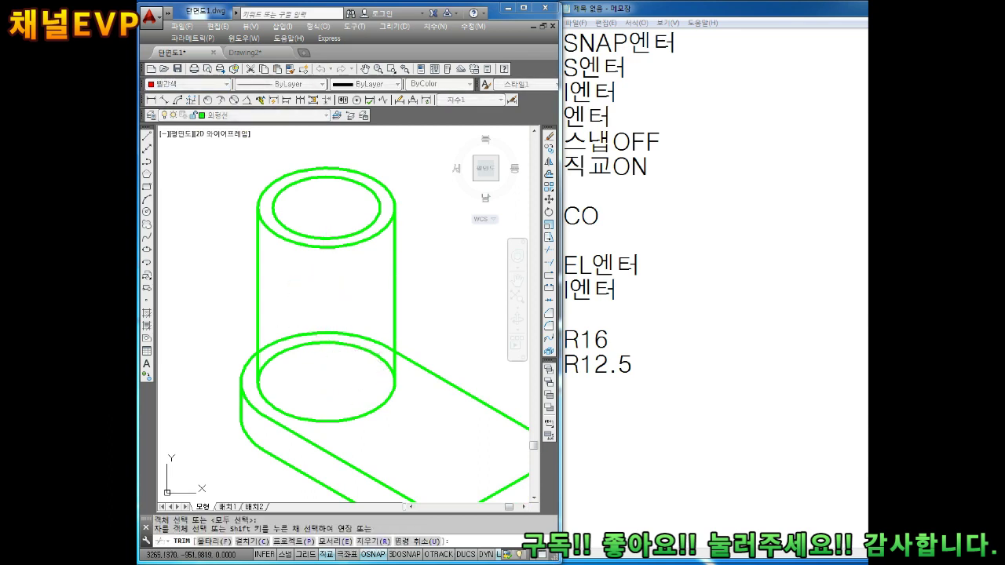
- Trim the hidden arc inside the cylinder's base
click(330, 350)
key(Escape)
scroll(330, 342, down, 2)
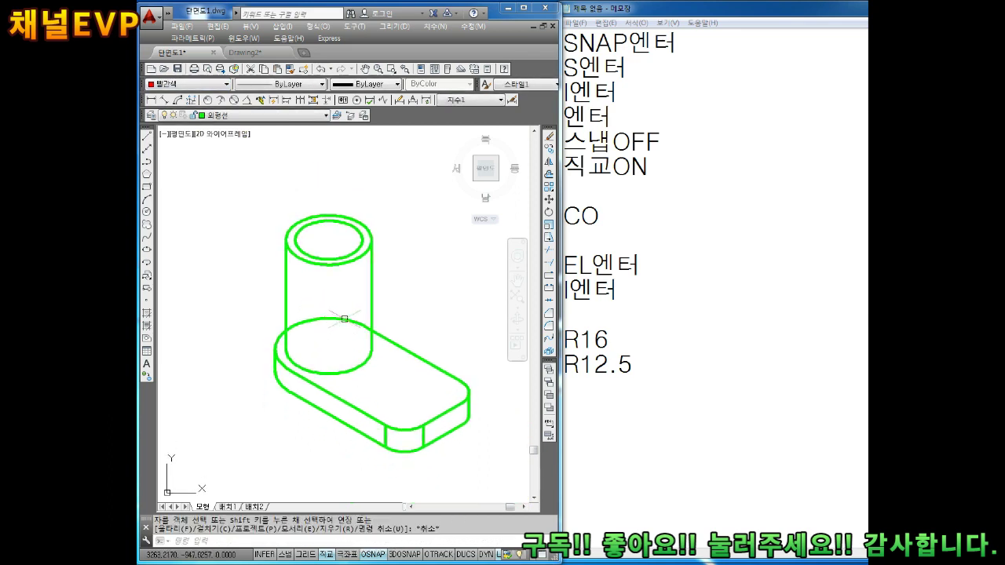
- Zoom and pan to bring the base's front rounded end into view
text(TR)
key(Return)
key(Return)
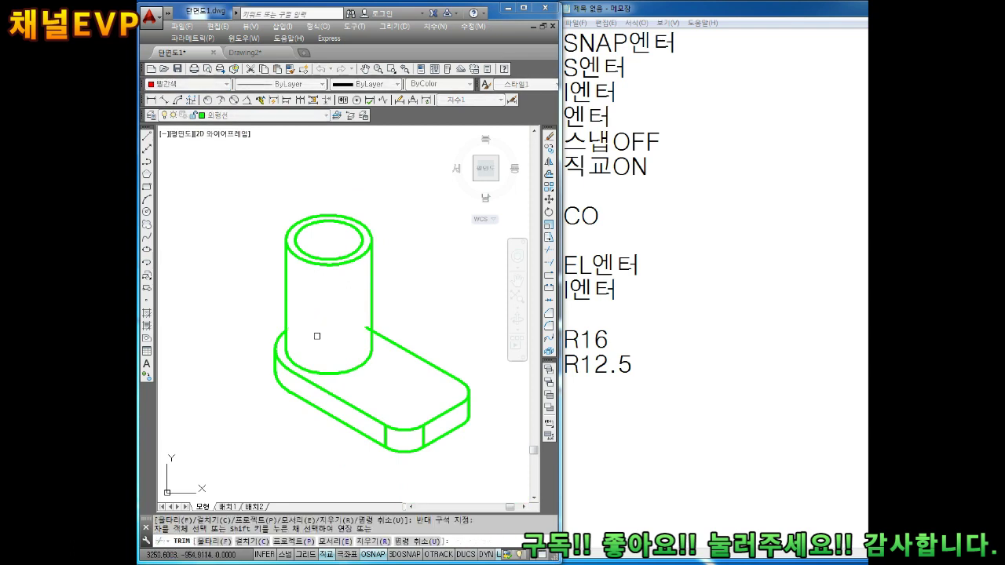
scroll(346, 322, up, 2)
key(Escape)
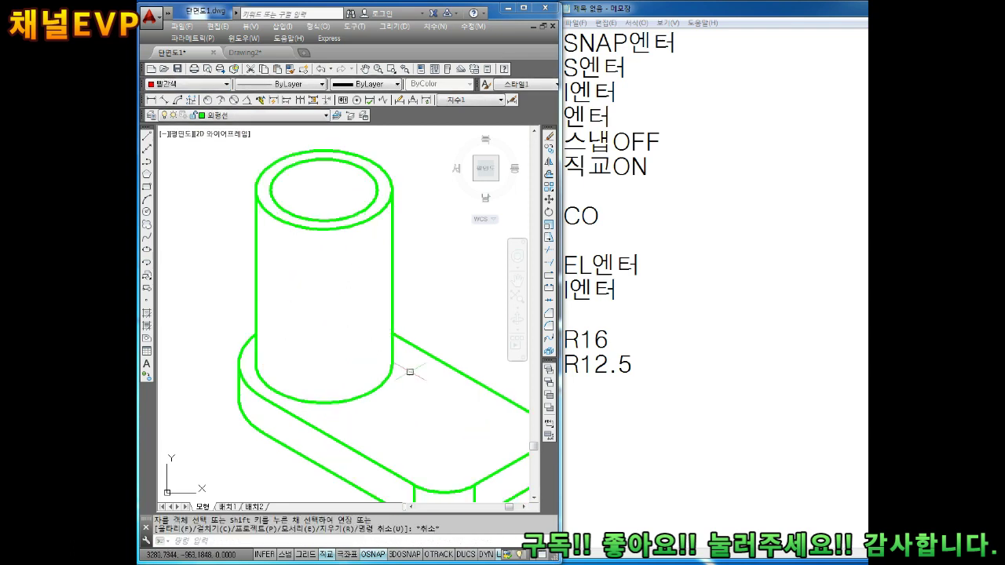
scroll(377, 337, down, 2)
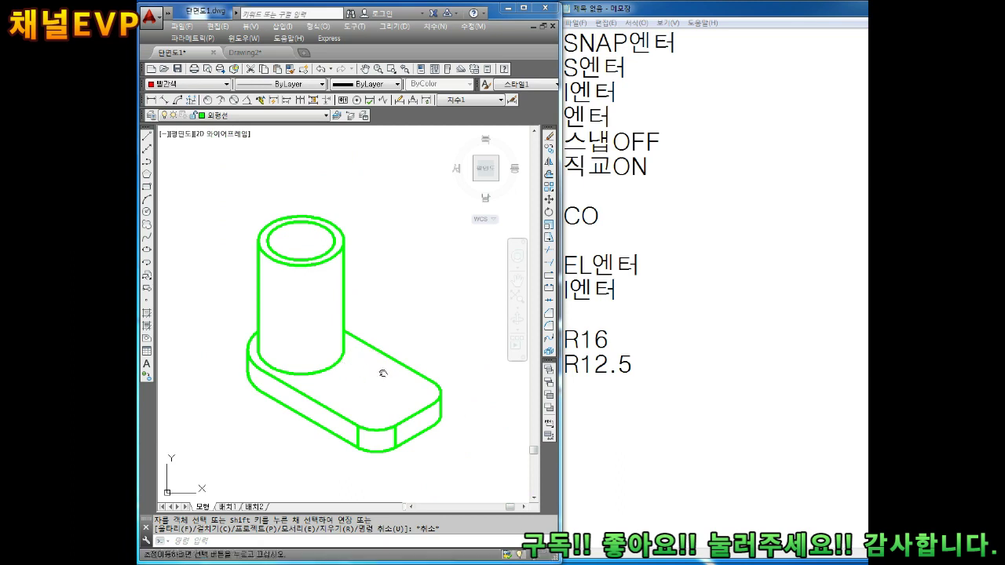
scroll(370, 416, up, 2)
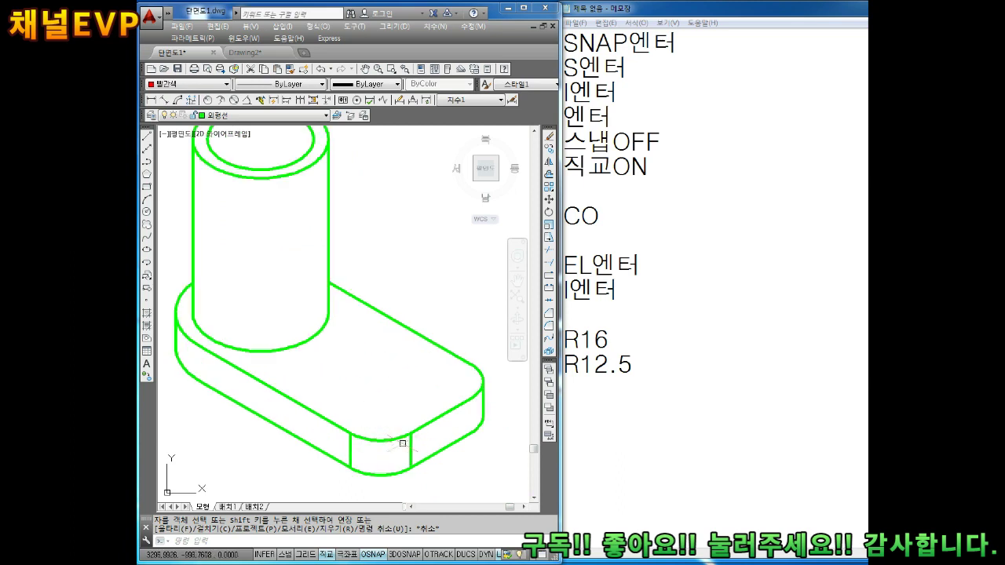
middle_drag(369, 400, 352, 424)
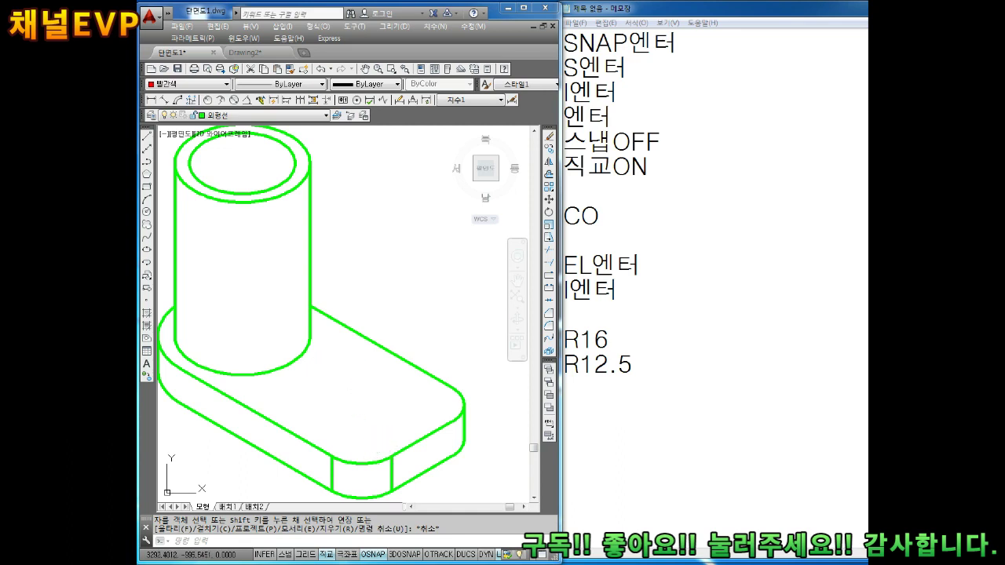
middle_drag(382, 438, 374, 399)
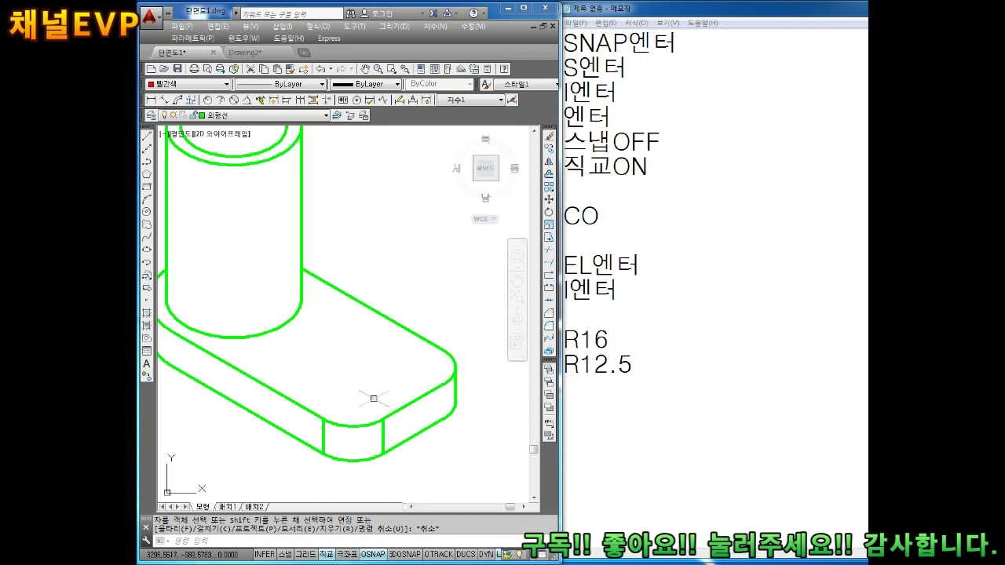
key(Escape)
key(Escape)
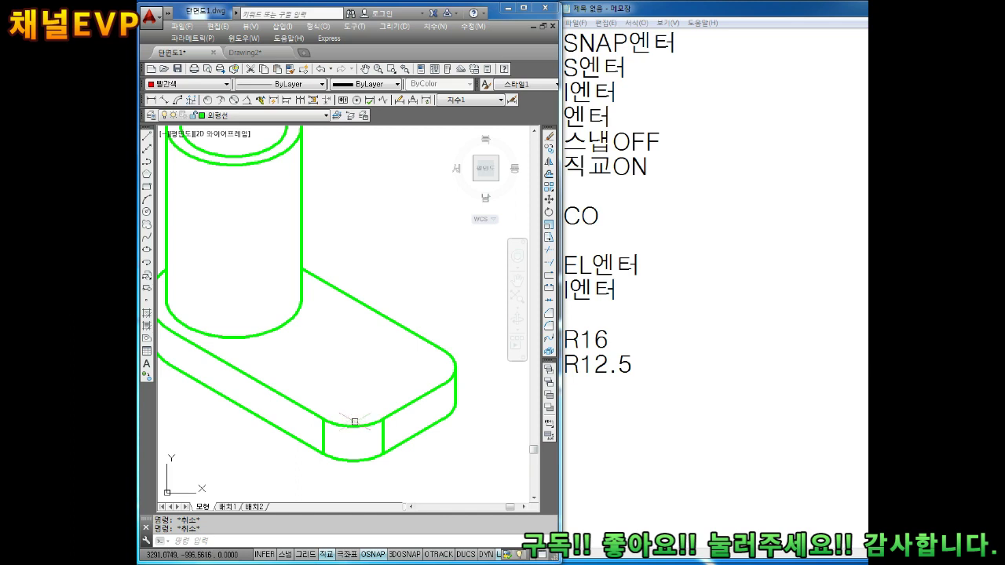
- Draw a short trial vertical line at the base's front end, then delete it
middle_drag(337, 426, 337, 412)
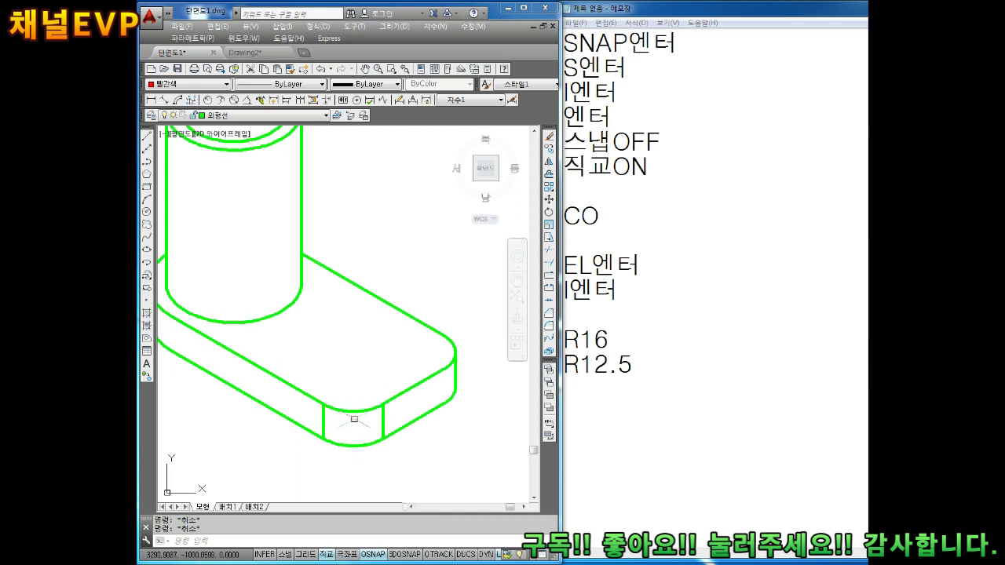
text(L)
key(Return)
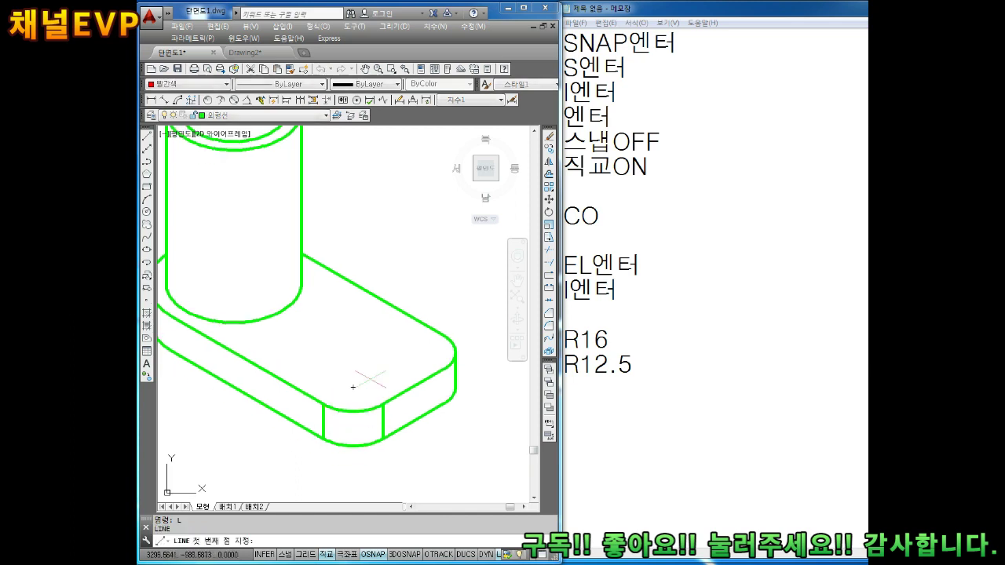
click(352, 390)
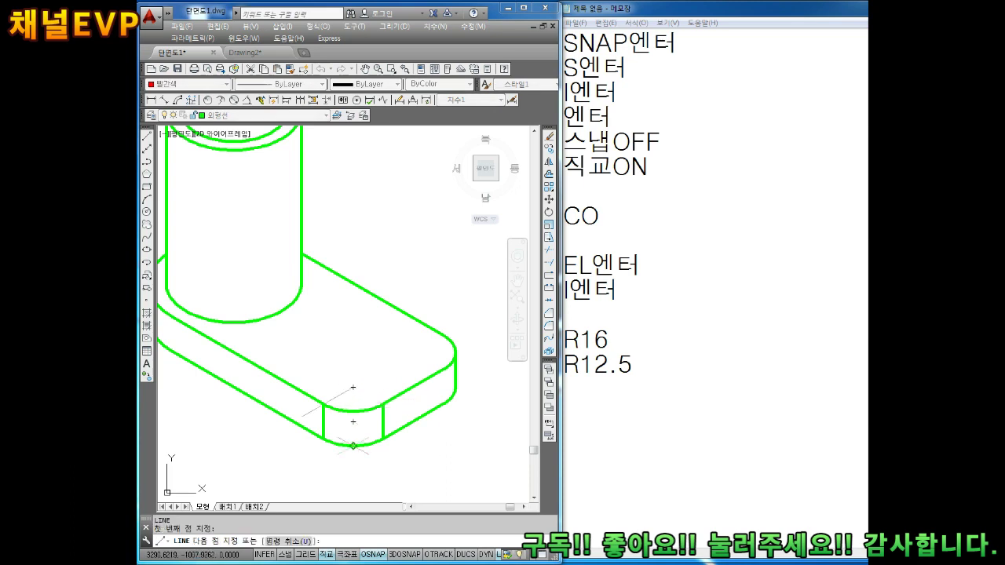
key(F5)
click(352, 405)
key(Return)
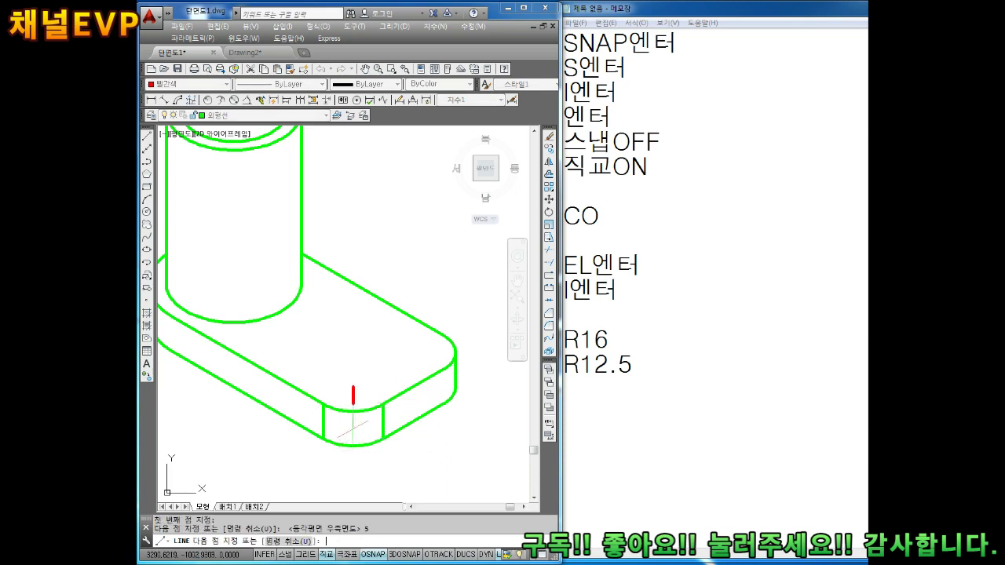
key(Return)
key(F8)
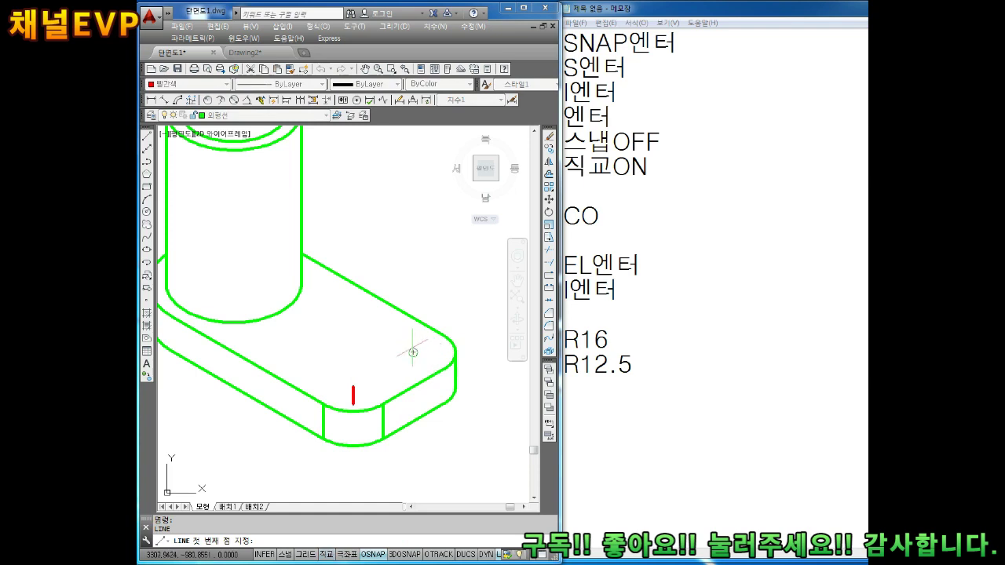
key(Escape)
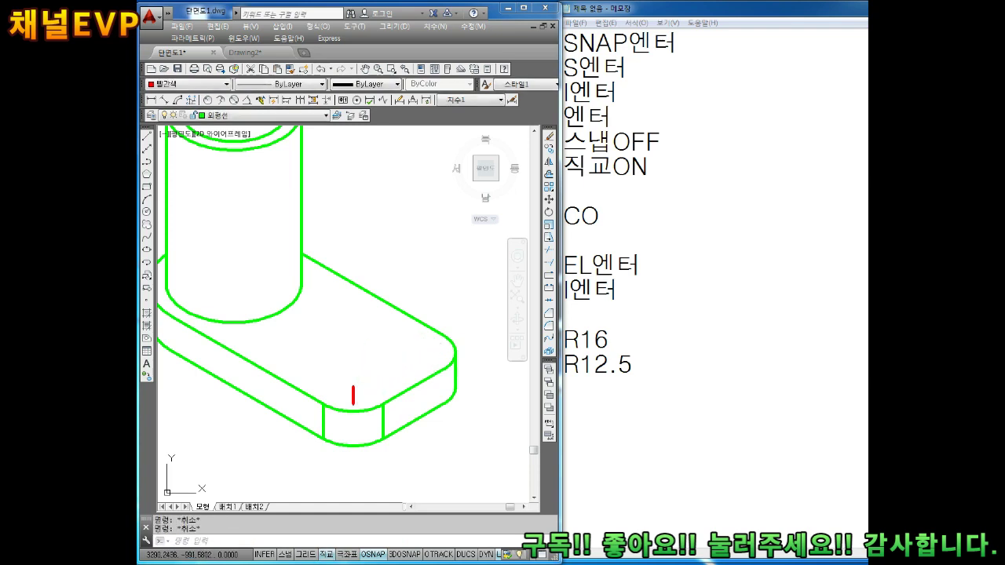
click(350, 408)
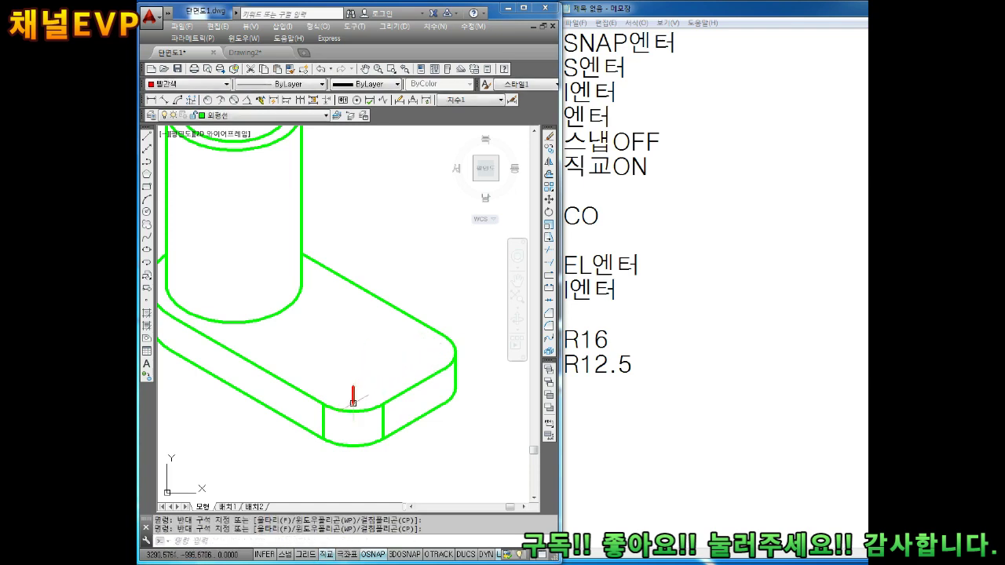
click(355, 391)
key(Delete)
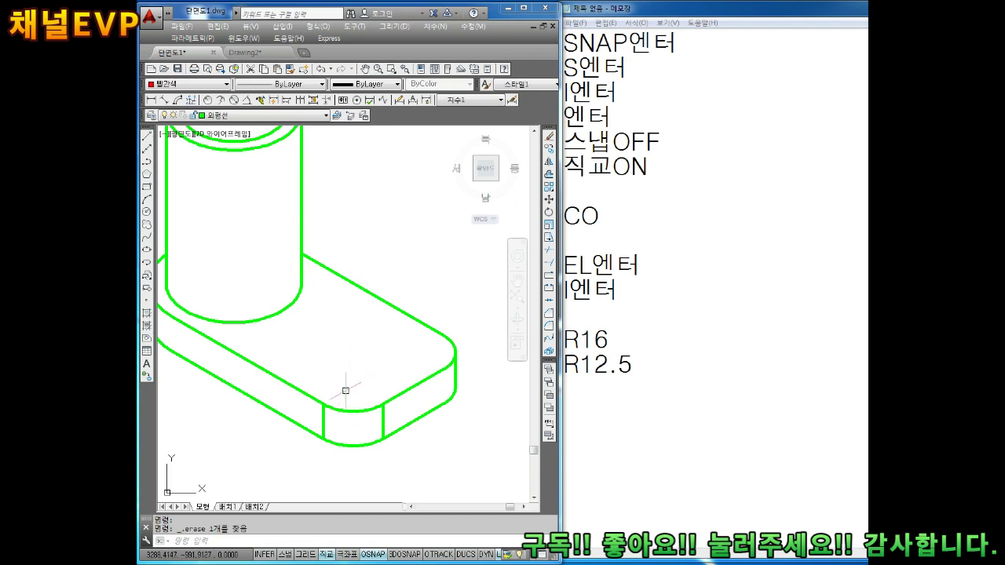
- On the left isometric plane, draw a 7.4-unit then 12-unit line from the edge midpoint
middle_drag(423, 365, 395, 374)
key(Escape)
key(Escape)
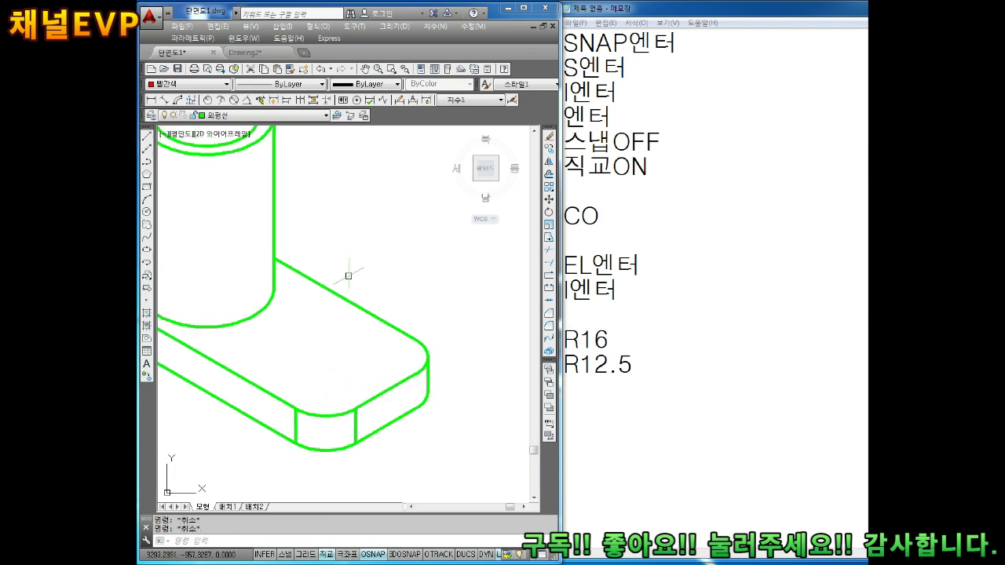
key(F5)
key(F5)
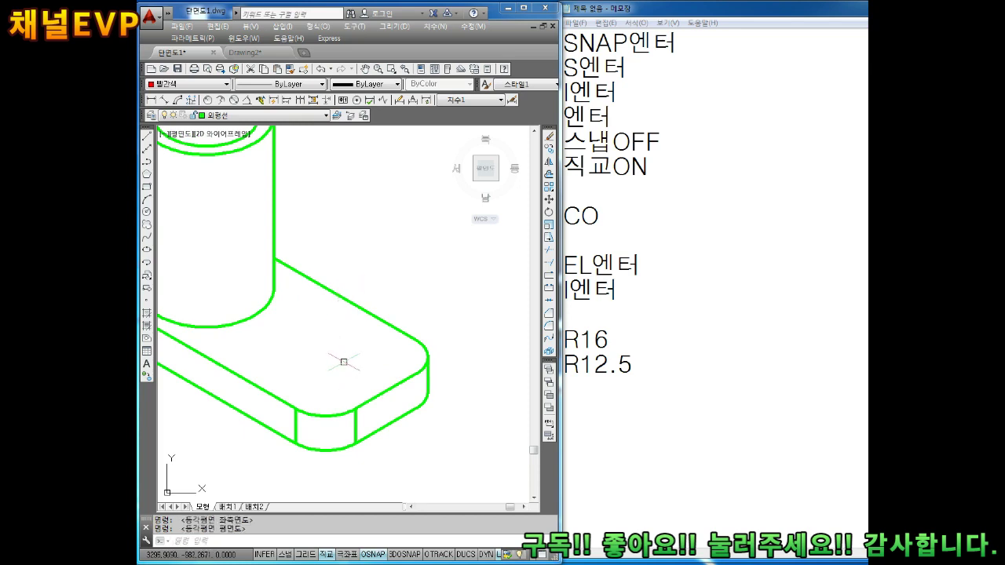
text(l)
key(Return)
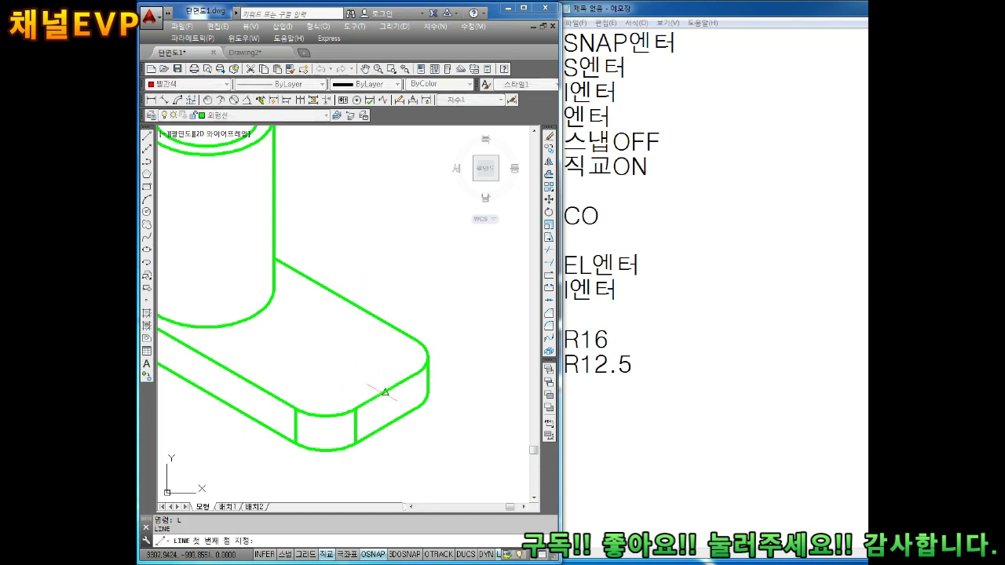
click(384, 391)
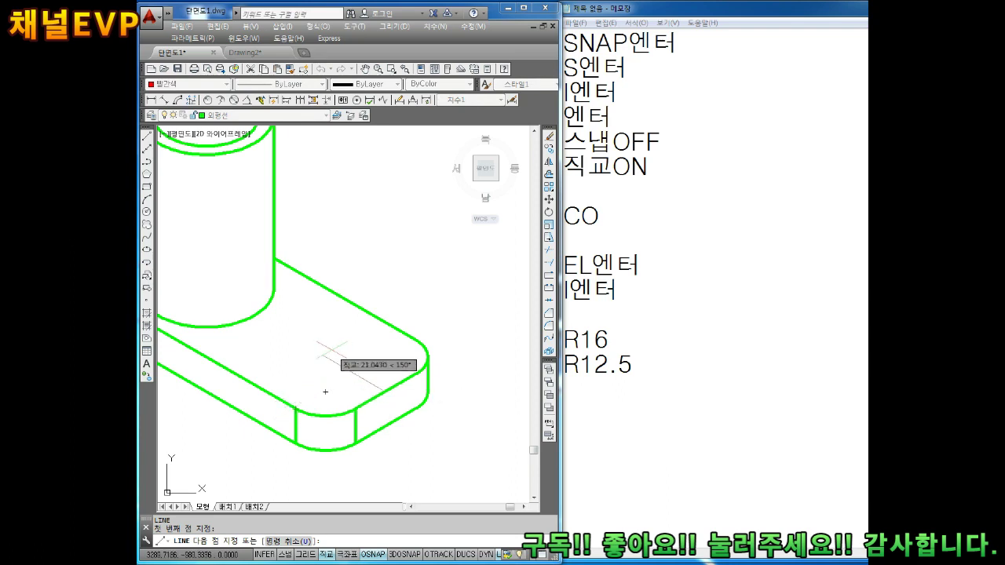
text(7.4)
key(Return)
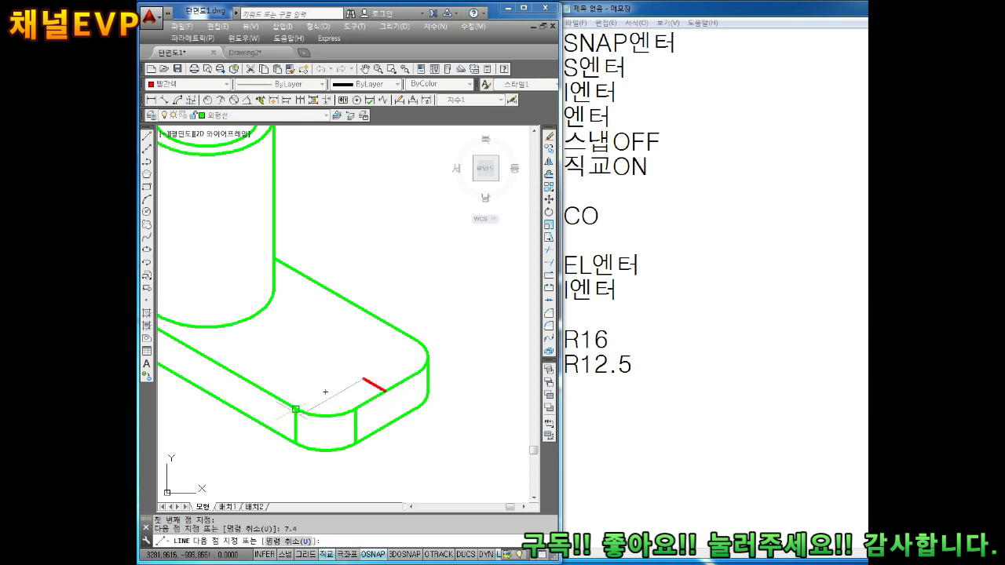
text(12)
key(Return)
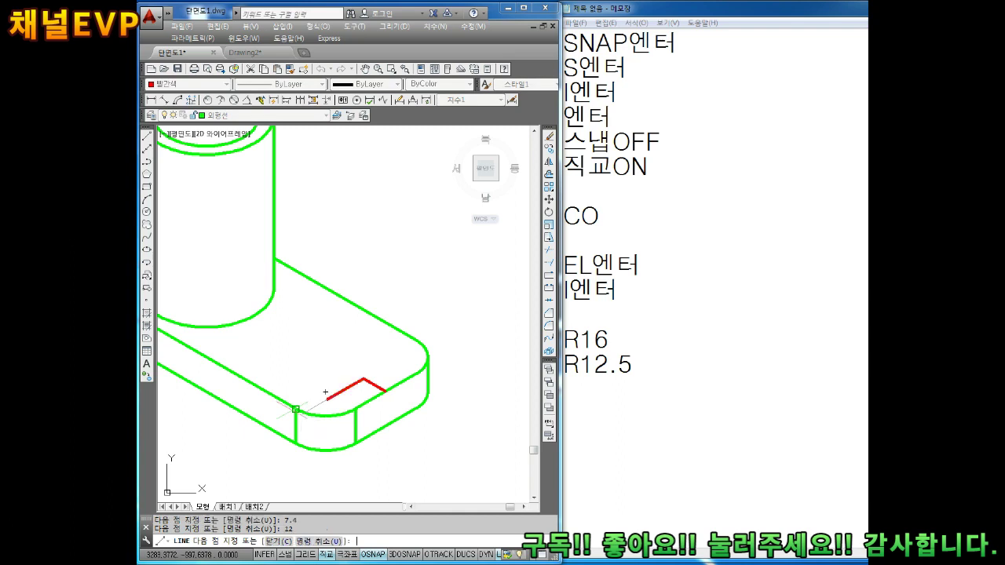
key(Escape)
- Draw a 12-unit line running up-right from the red line's endpoint
key(Return)
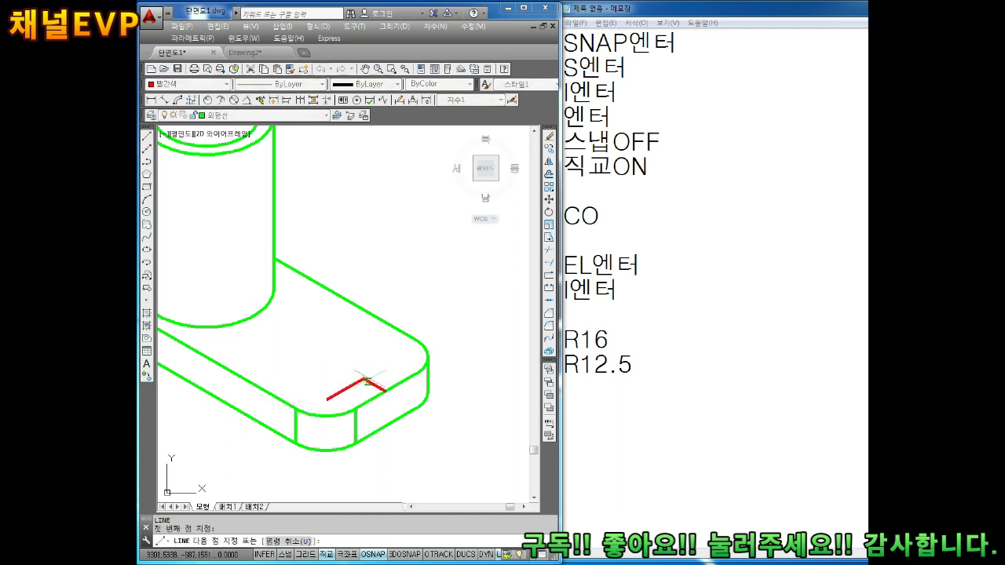
click(363, 378)
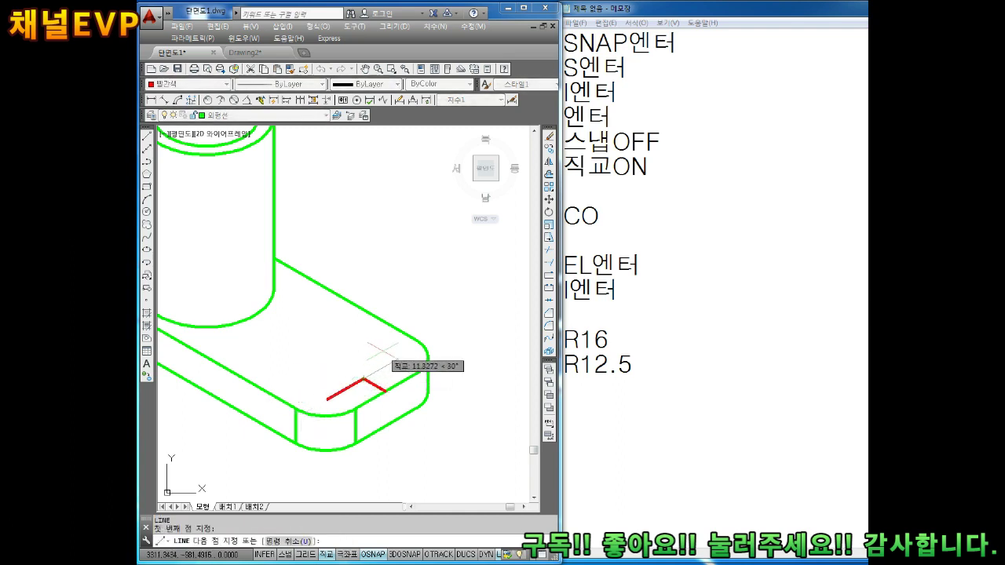
text(12)
key(Return)
key(Escape)
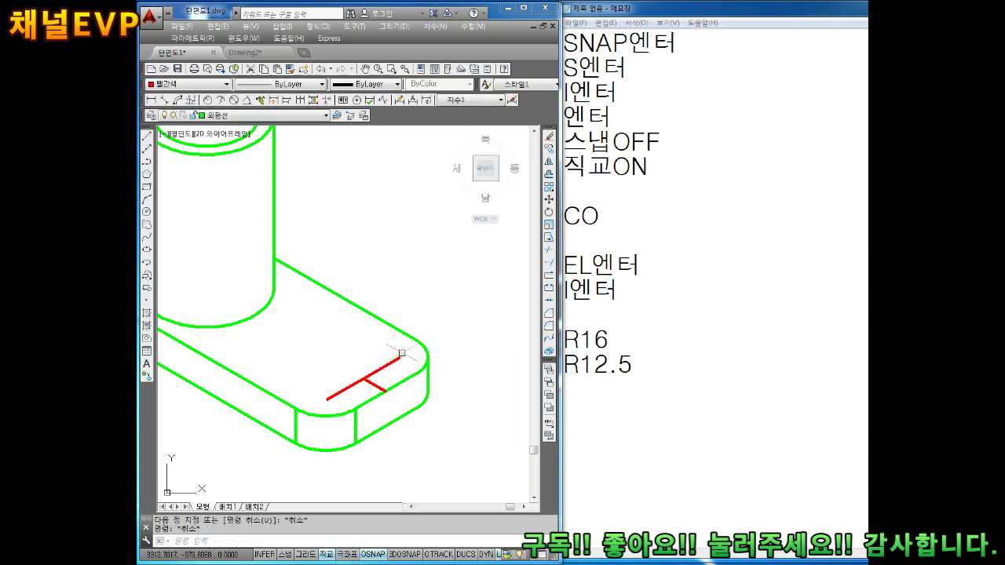
key(Escape)
- Tidy the last line of the notes window, removing stray characters, and return to the drawing
click(593, 396)
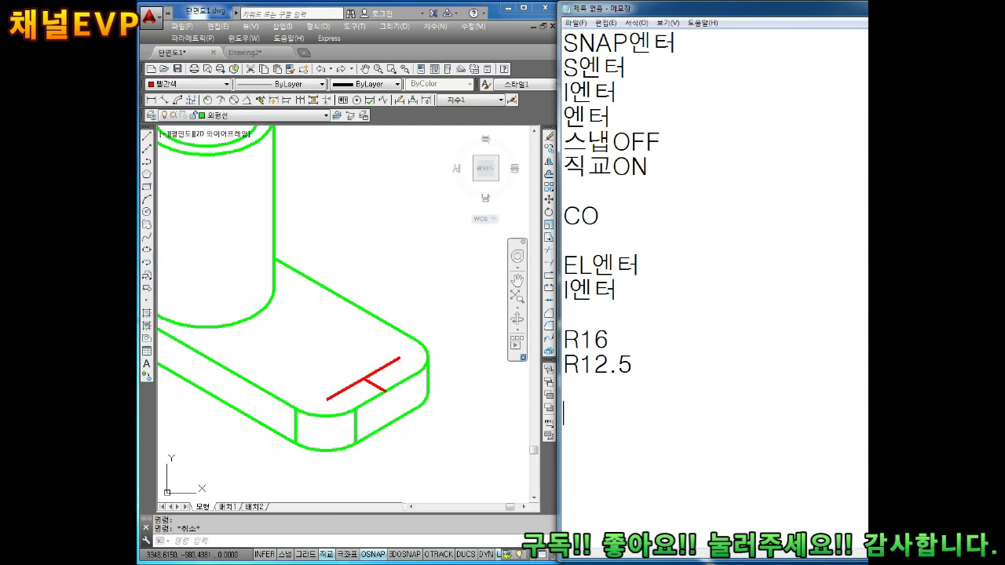
text(2.)
key(BackSpace)
key(BackSpace)
text(ㄱ2)
key(BackSpace)
key(BackSpace)
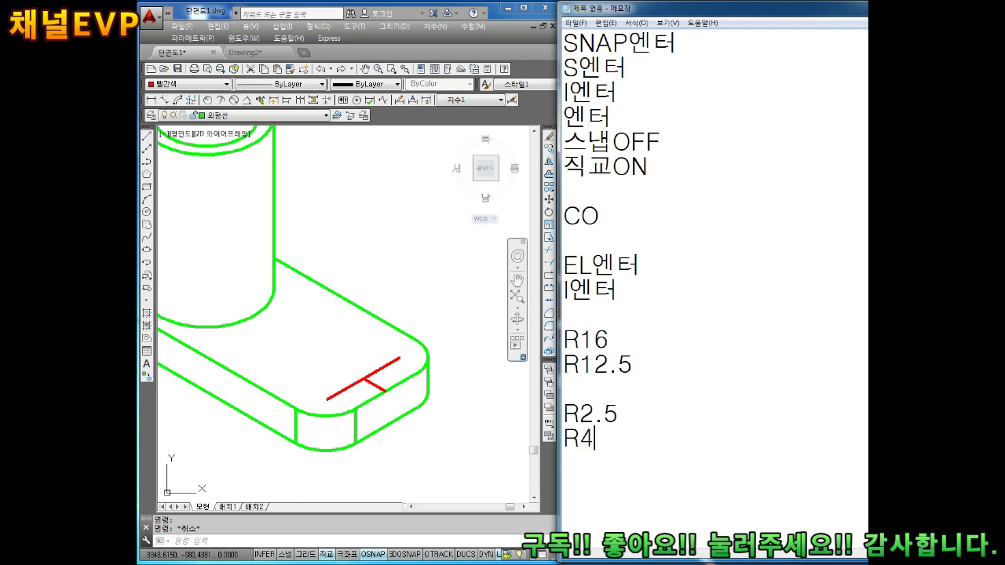
click(340, 378)
scroll(339, 378, up, 2)
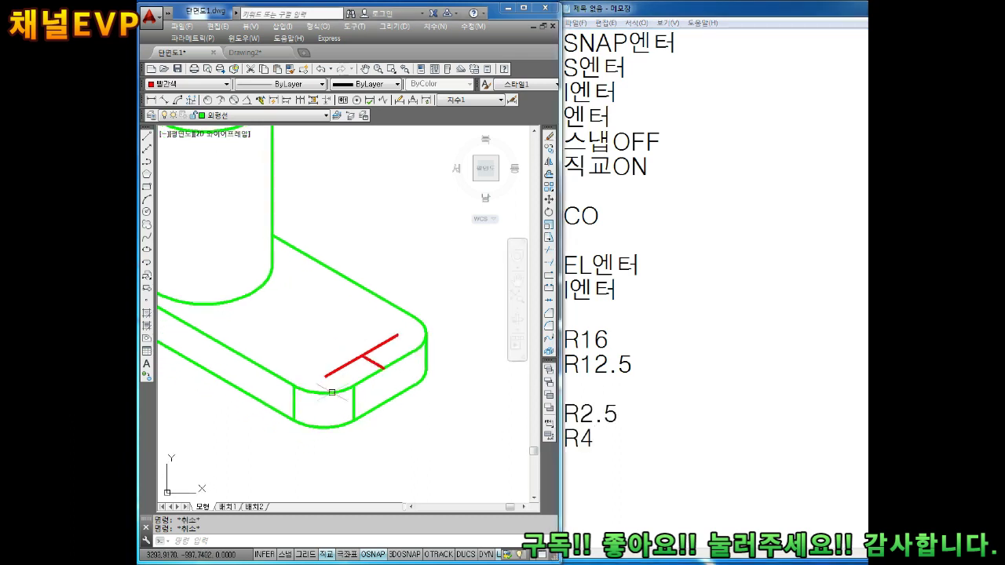
scroll(340, 378, up, 1)
- Attempt an ellipse at the red line's end, then cancel it
text(el)
key(Return)
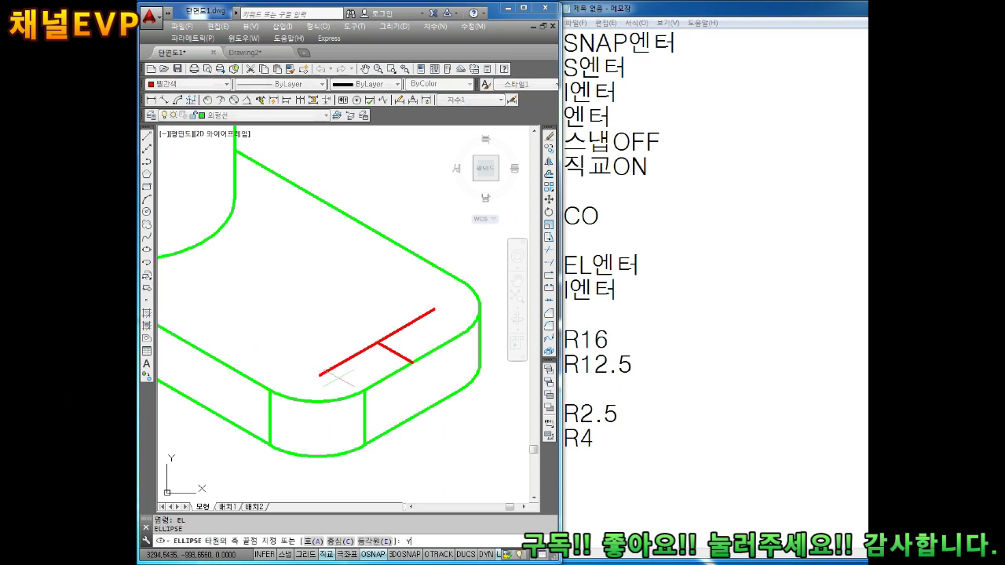
text(y)
key(Return)
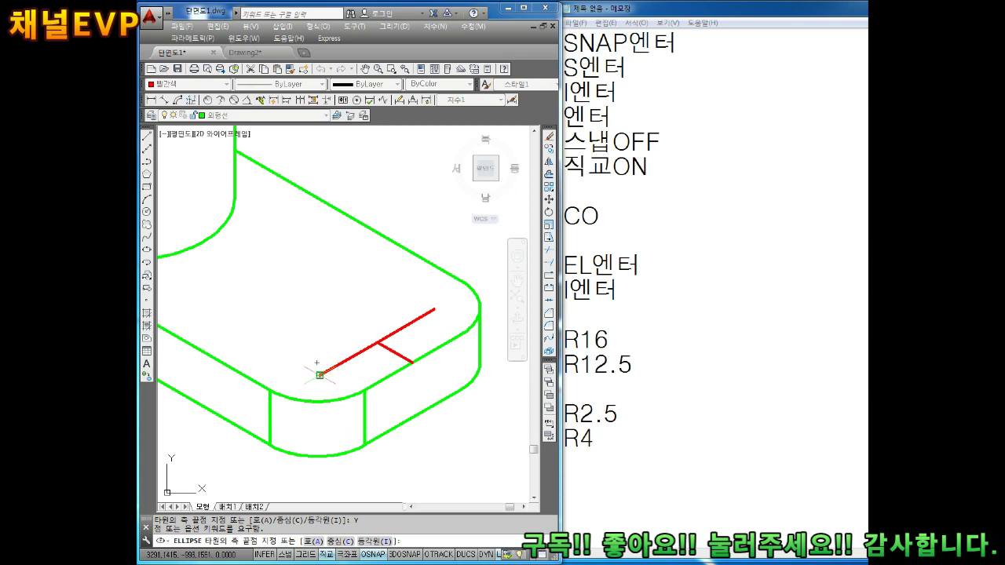
click(348, 358)
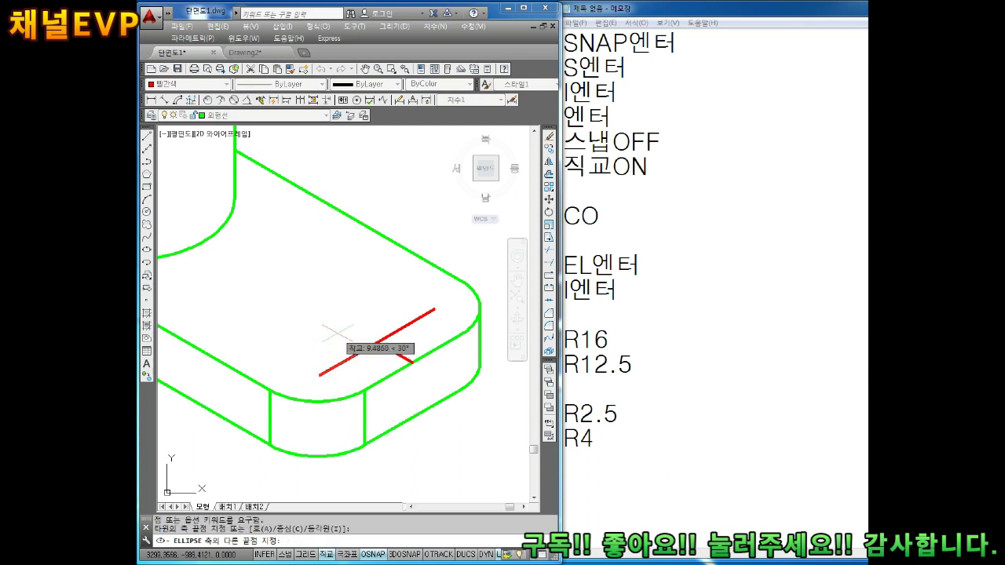
text(2.5)
key(Return)
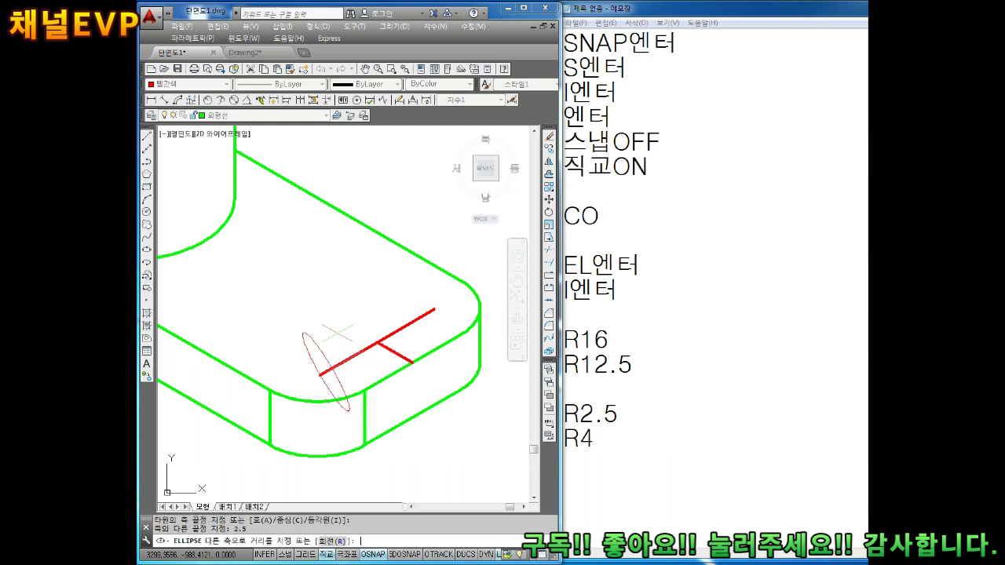
key(F5)
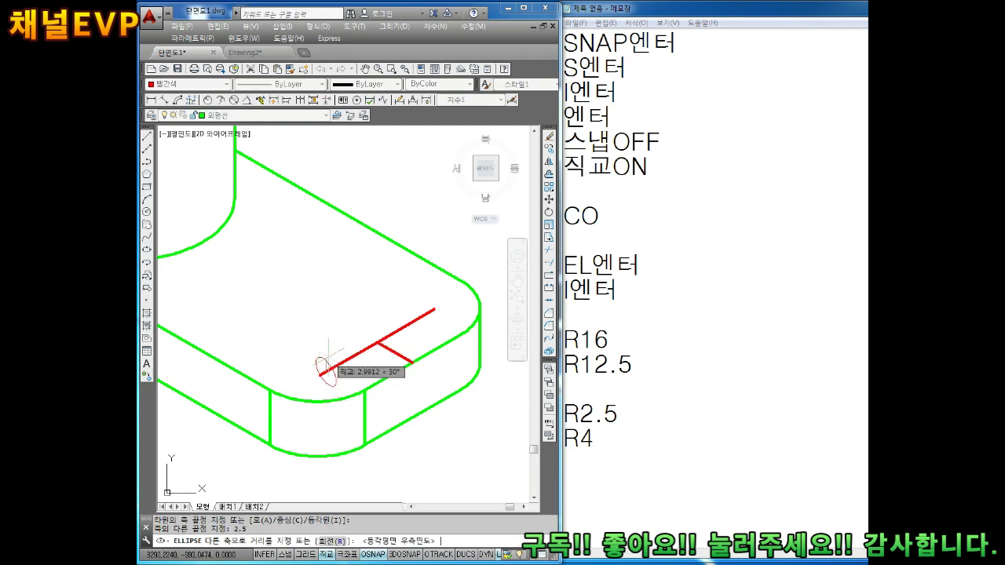
key(F5)
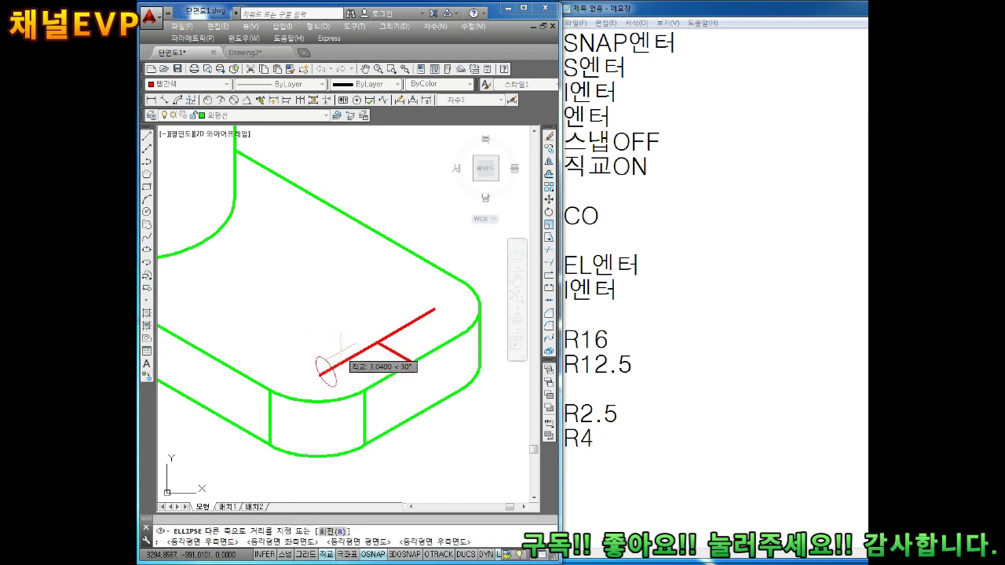
key(Escape)
key(Escape)
- Draw a radius 2.5 isocircle centred on the red line's endpoint
text(L)
key(Return)
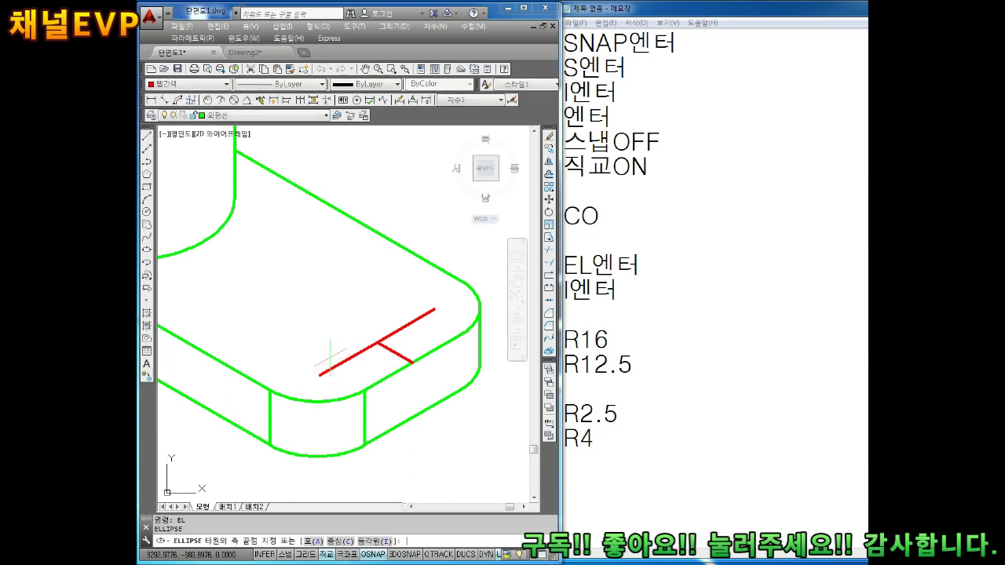
text(I)
key(Return)
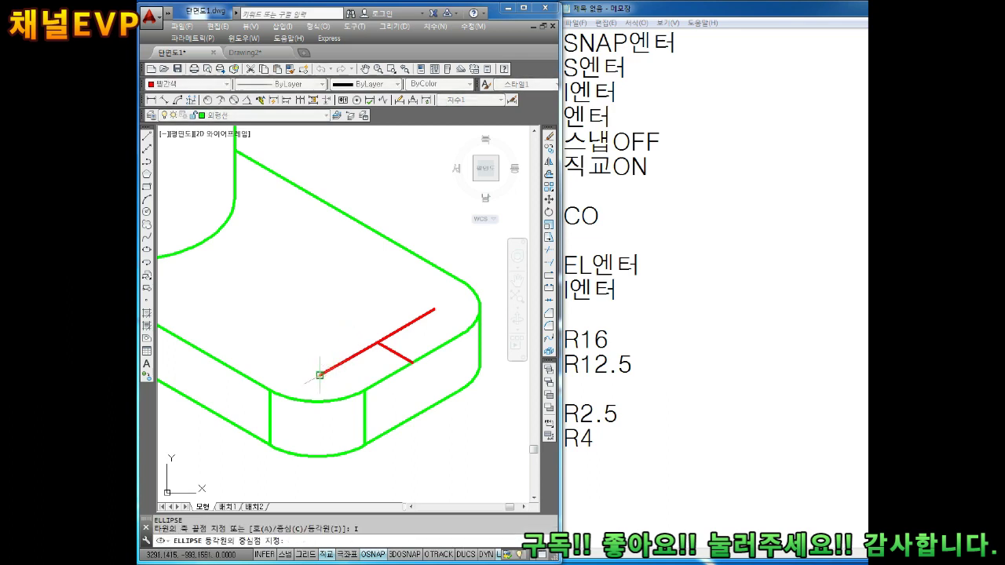
click(320, 376)
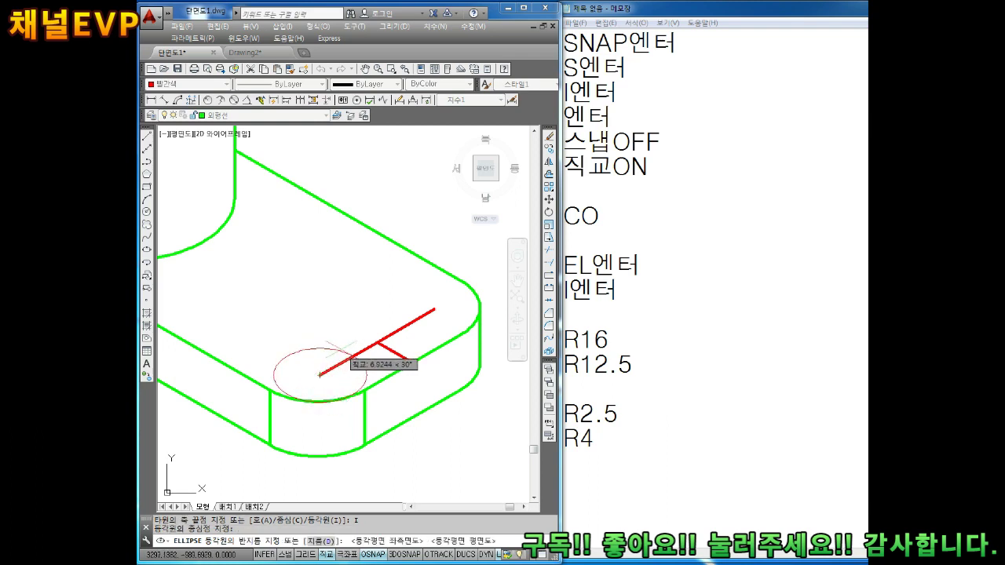
text(2.5)
key(Return)
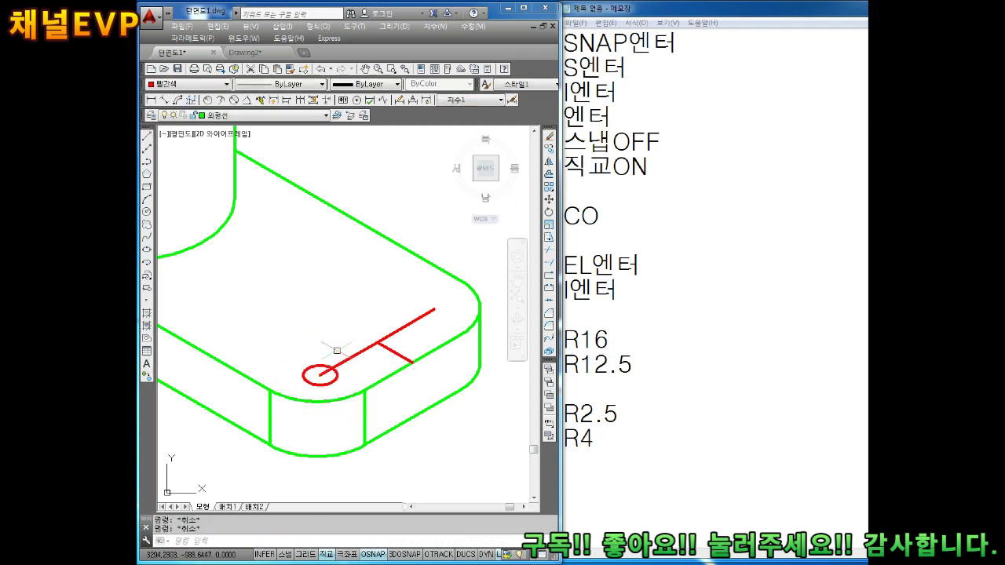
- Add a concentric radius 4 isocircle at the same centre
key(Return)
text(I)
key(Return)
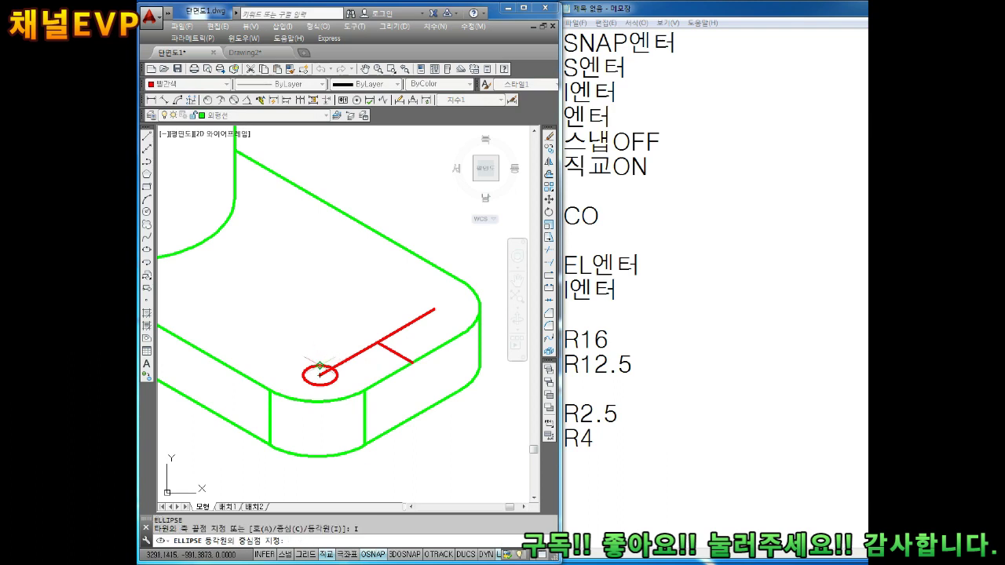
click(319, 375)
text(4)
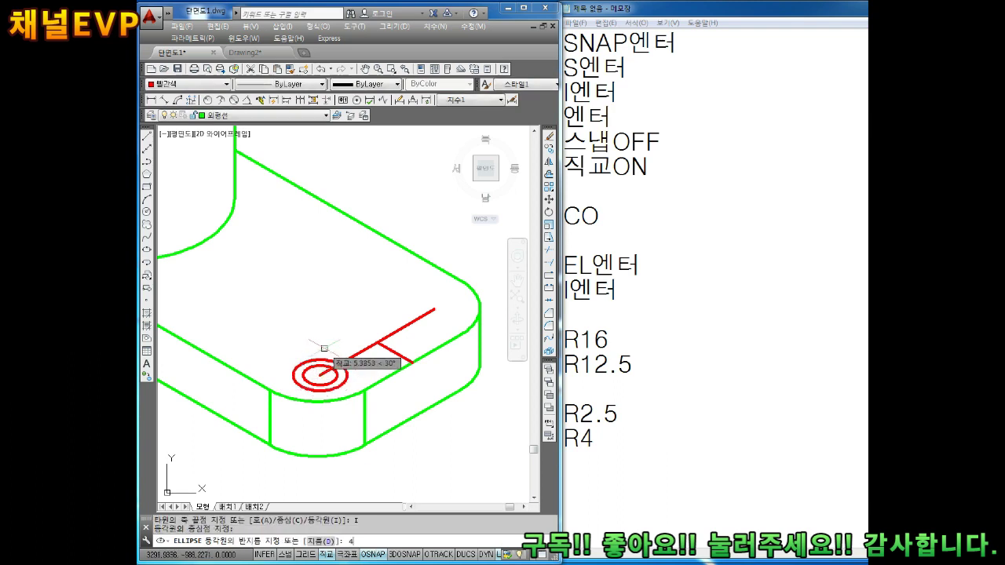
key(Return)
key(Escape)
key(Escape)
scroll(335, 373, up, 1)
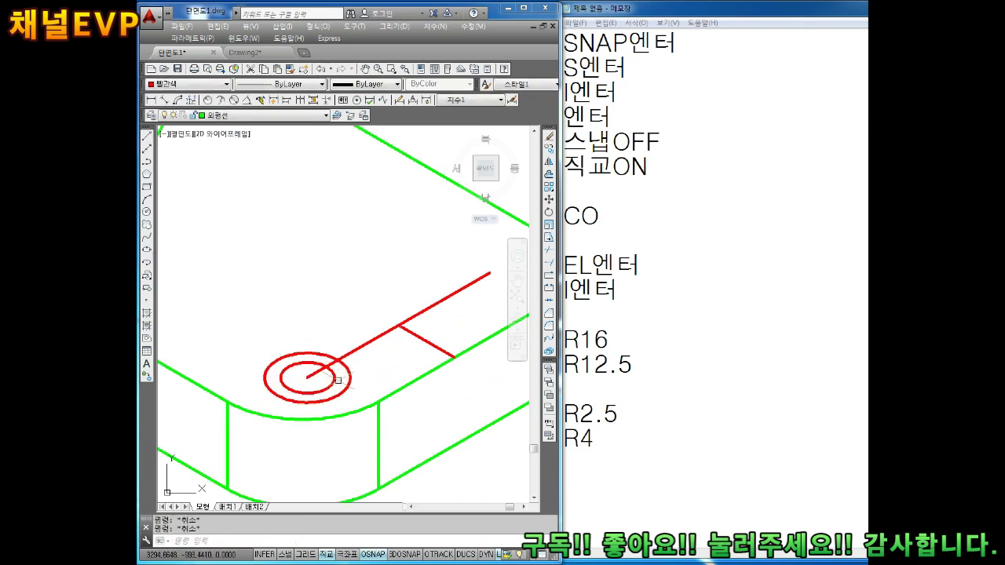
scroll(334, 375, up, 1)
- Copy the two concentric circles to the other end of the red guide line
text(o)
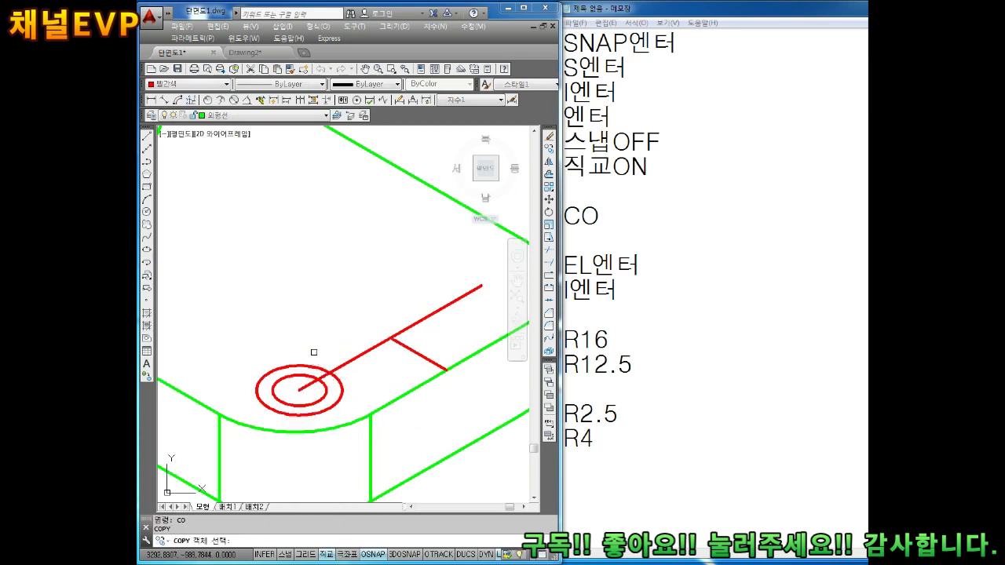
key(Return)
drag(313, 371, 289, 343)
key(Return)
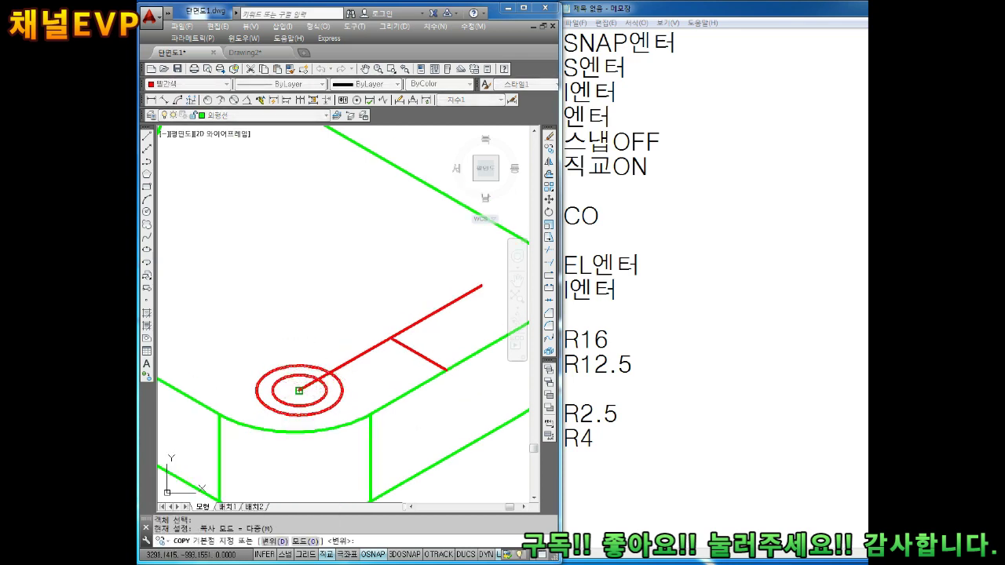
click(300, 390)
middle_drag(300, 390, 235, 417)
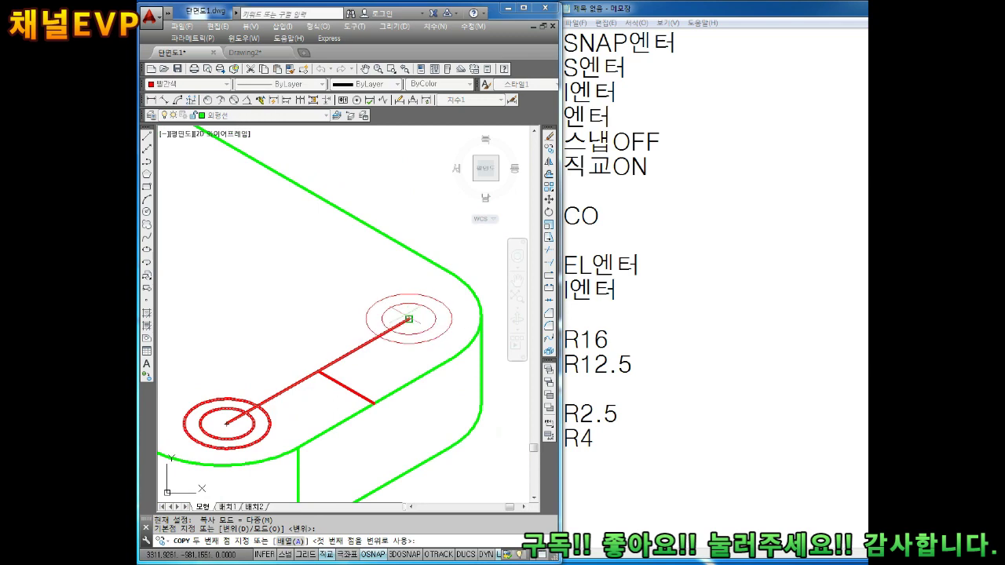
click(408, 319)
key(Escape)
scroll(409, 319, down, 2)
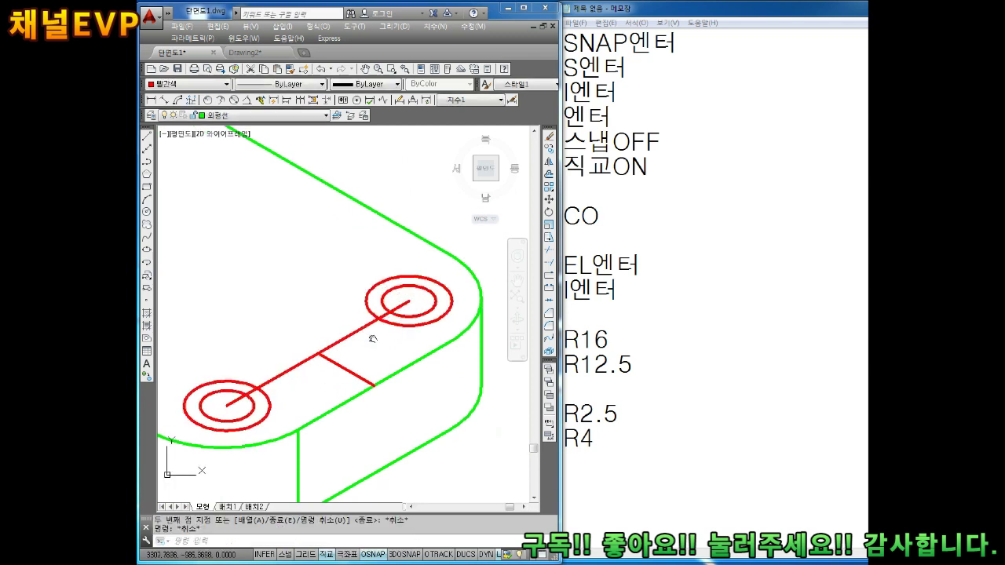
scroll(341, 331, down, 1)
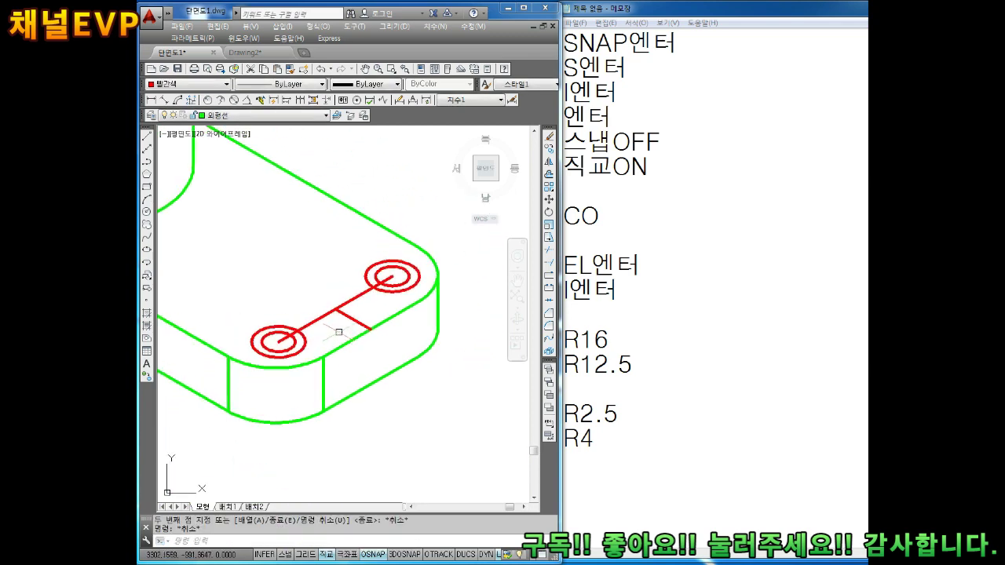
scroll(279, 331, up, 4)
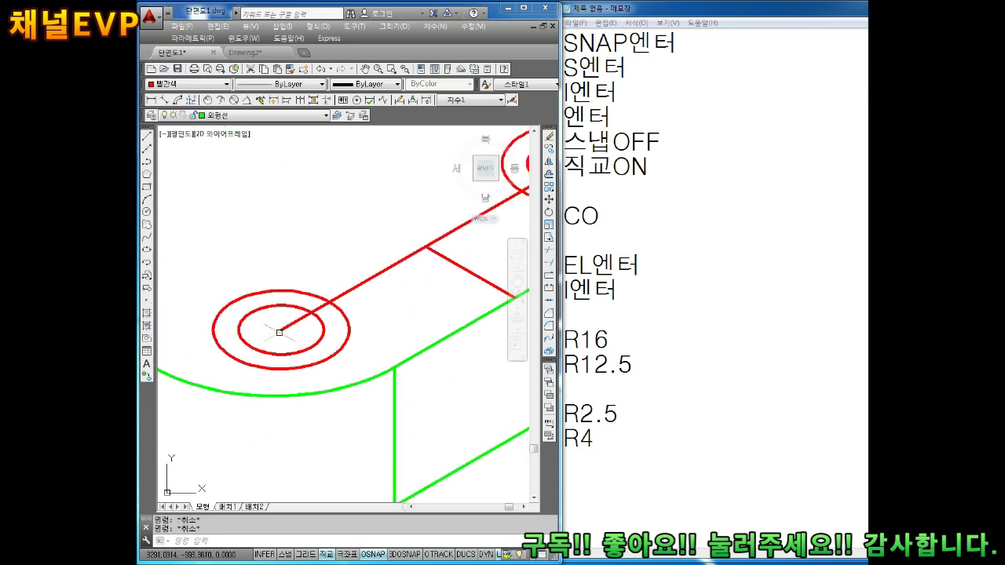
- Draw a 5-unit vertical red line down from the circles' centre
text(l)
key(Return)
click(280, 330)
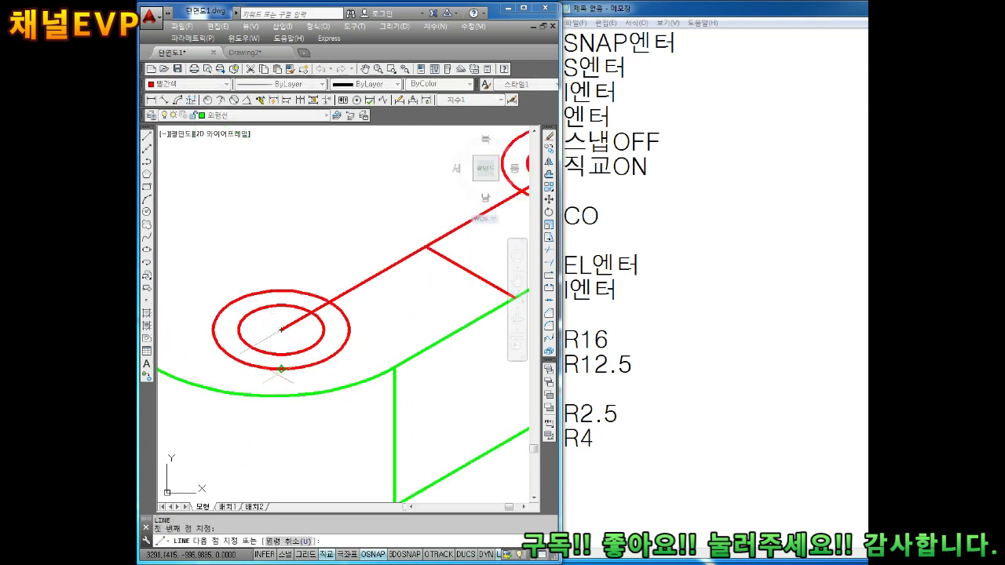
key(F5)
text(5)
key(Return)
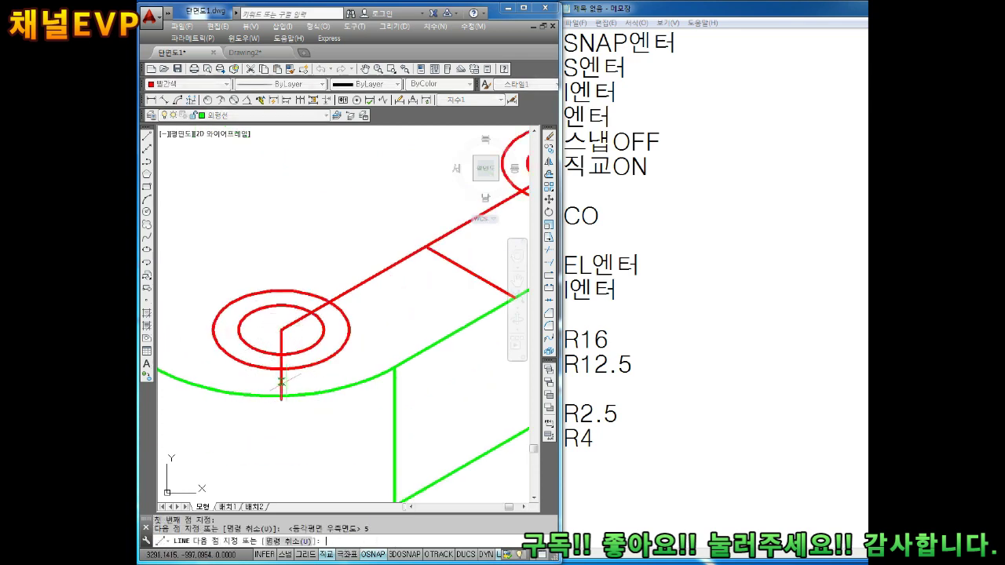
key(Escape)
key(Escape)
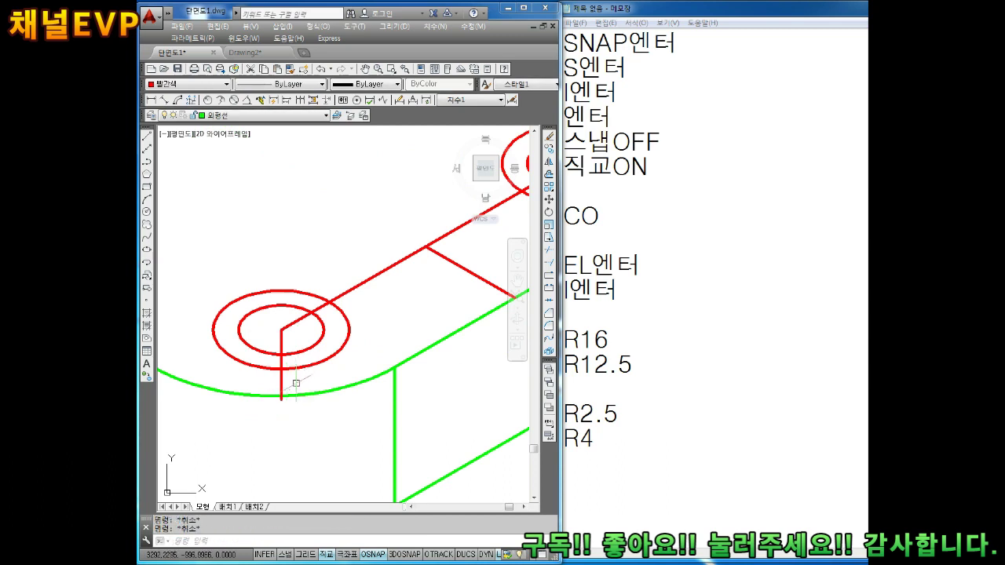
- Pan and zoom out until the whole rounded-end base is visible
scroll(304, 379, down, 3)
scroll(305, 345, up, 1)
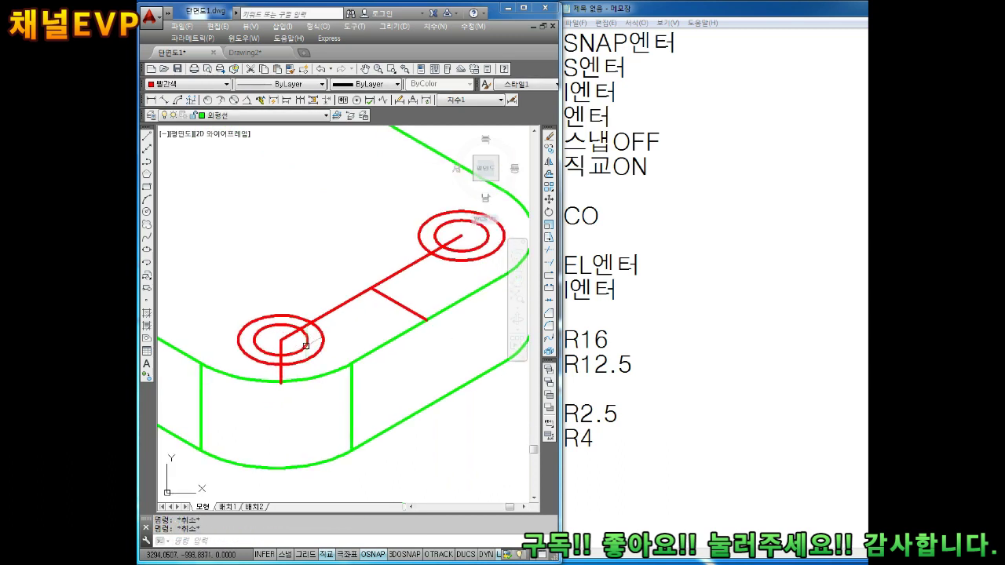
middle_drag(301, 332, 309, 353)
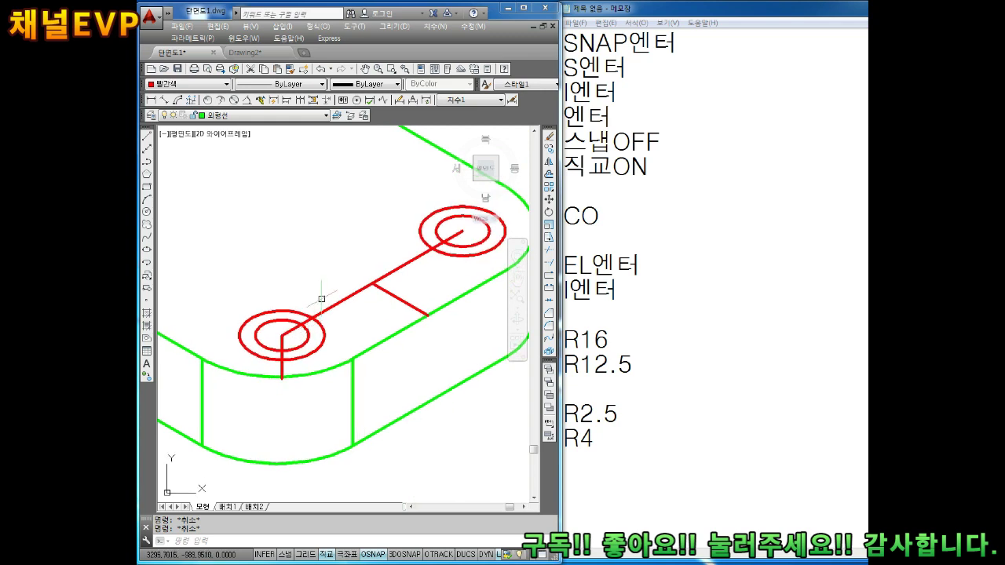
scroll(313, 366, up, 1)
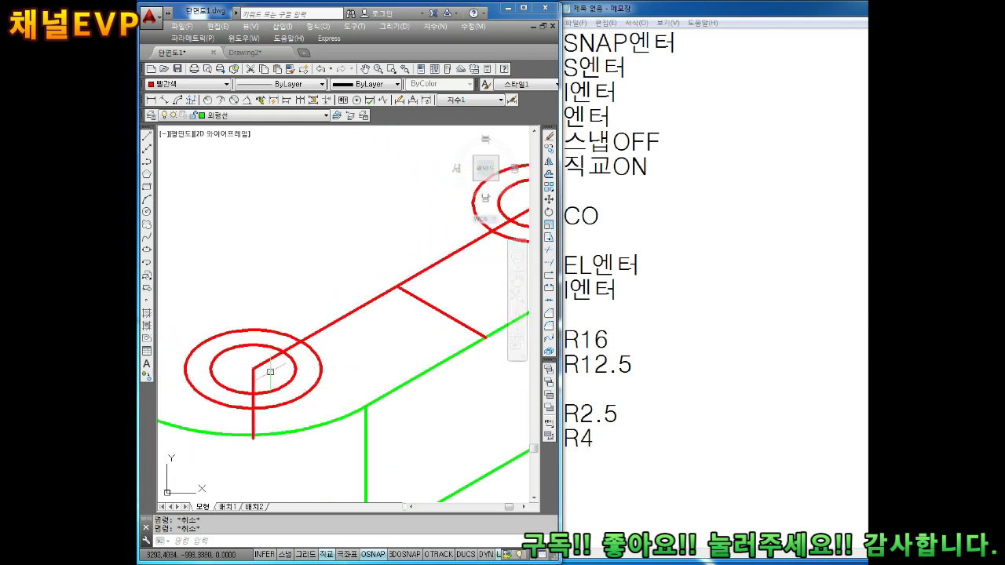
scroll(271, 358, down, 3)
scroll(279, 353, up, 1)
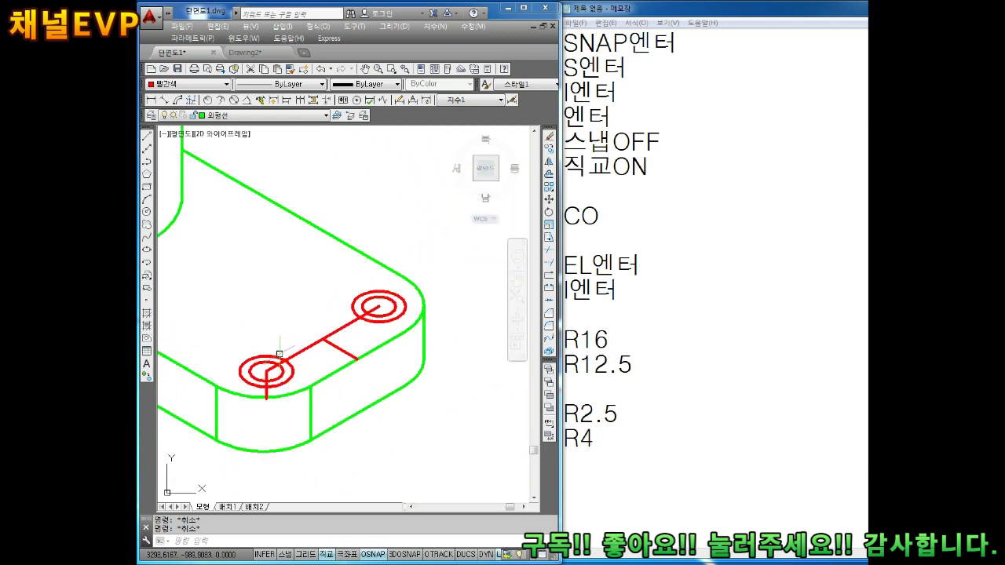
- Delete the two red connecting lines between the holes
click(355, 303)
click(361, 302)
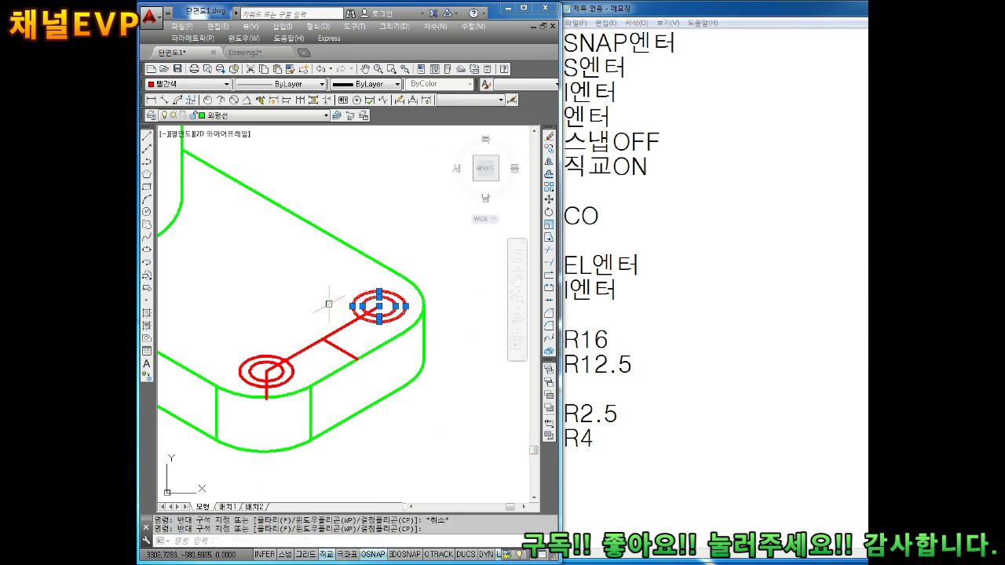
click(276, 343)
key(Escape)
click(314, 352)
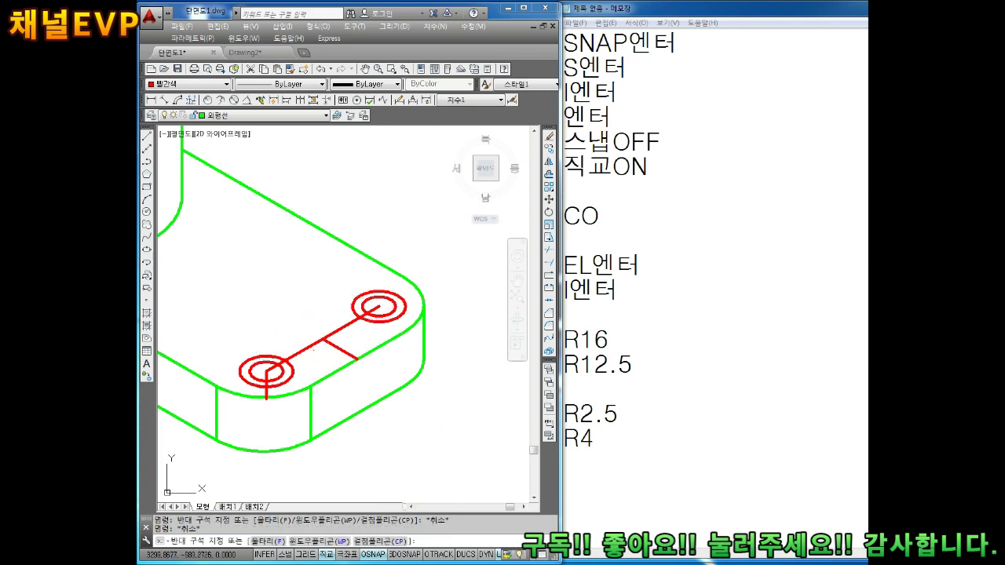
click(301, 327)
click(340, 344)
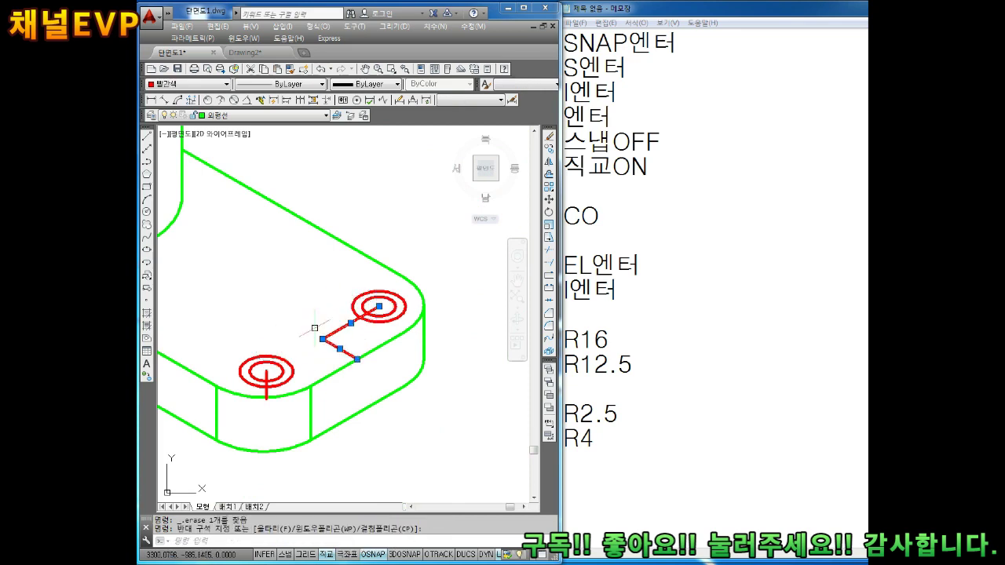
key(Delete)
scroll(268, 372, up, 2)
key(Escape)
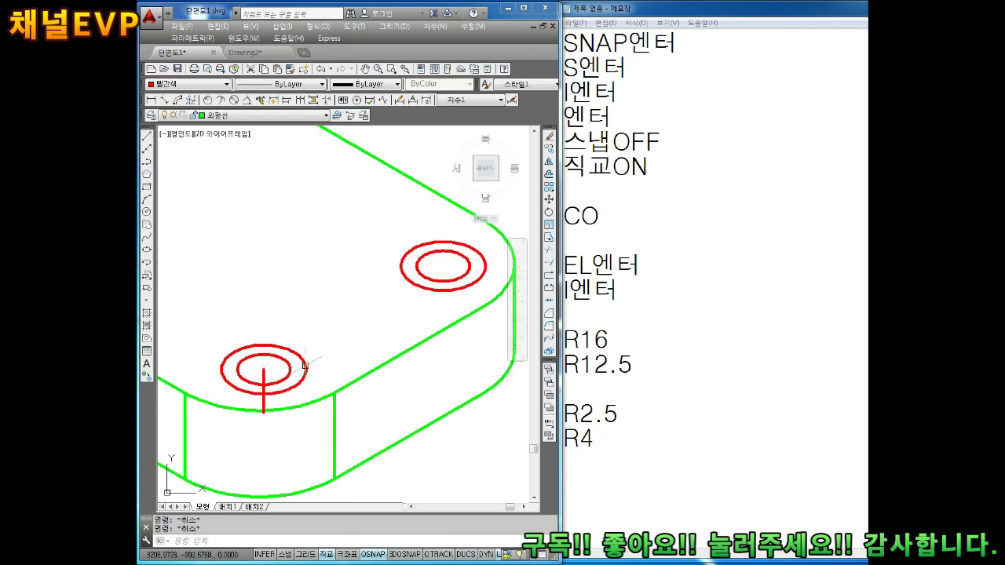
- Set both holes' red circles to ByLayer colour so they turn green
click(317, 343)
click(267, 377)
click(396, 298)
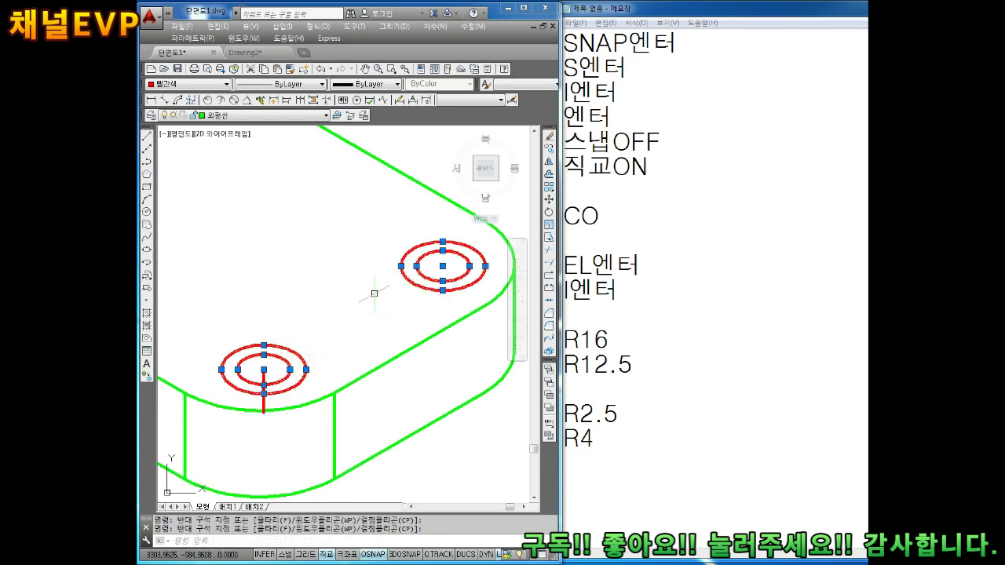
click(187, 84)
click(177, 96)
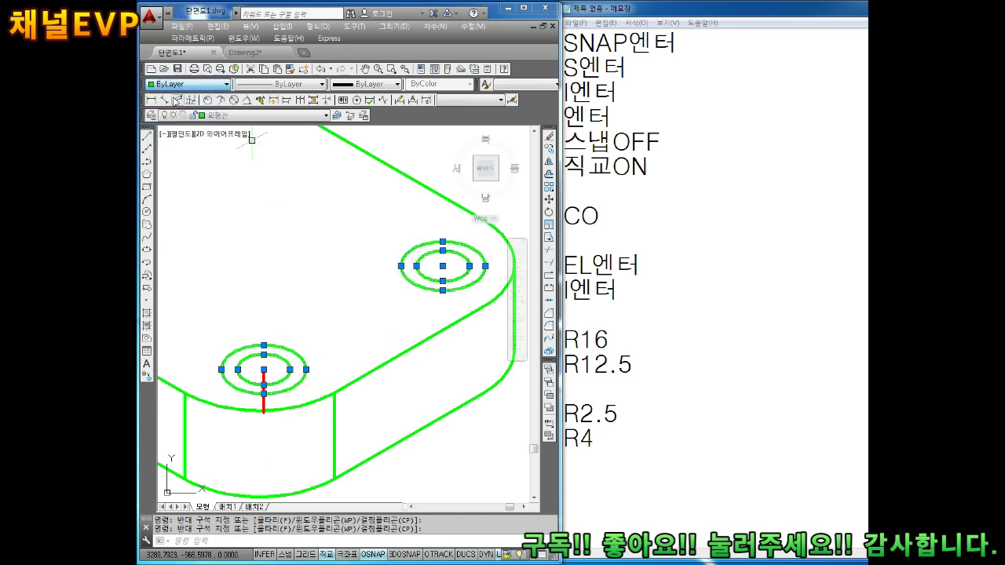
key(Escape)
key(Escape)
- Copy both holes' circle pairs from the short red line's top to its bottom end
text(o)
key(Return)
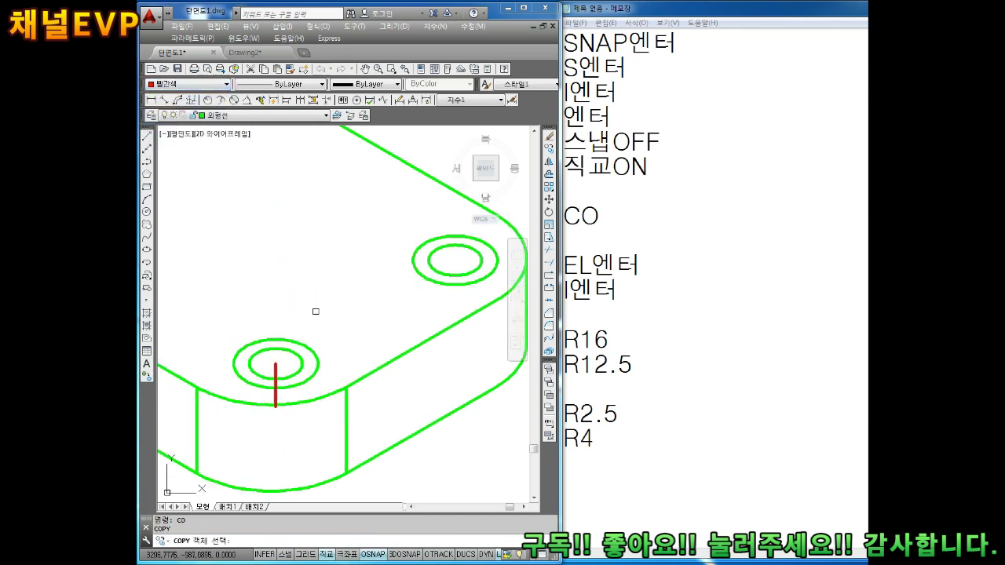
click(443, 256)
click(413, 287)
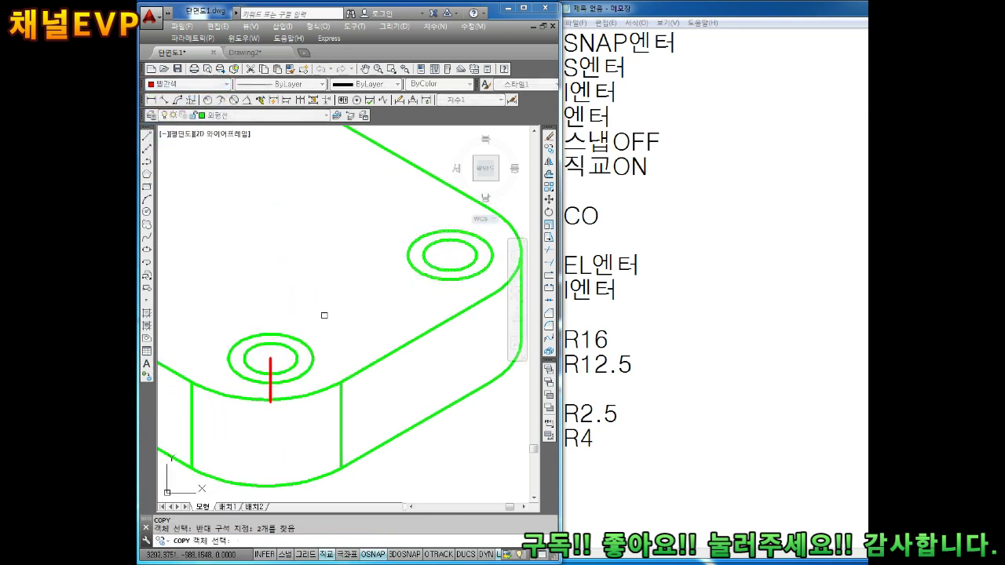
click(324, 315)
click(286, 348)
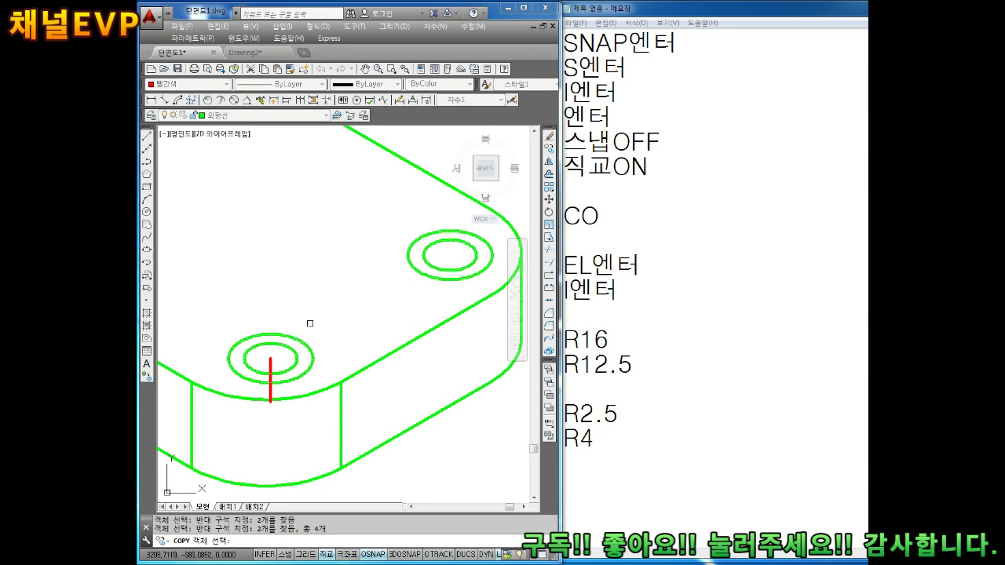
key(Return)
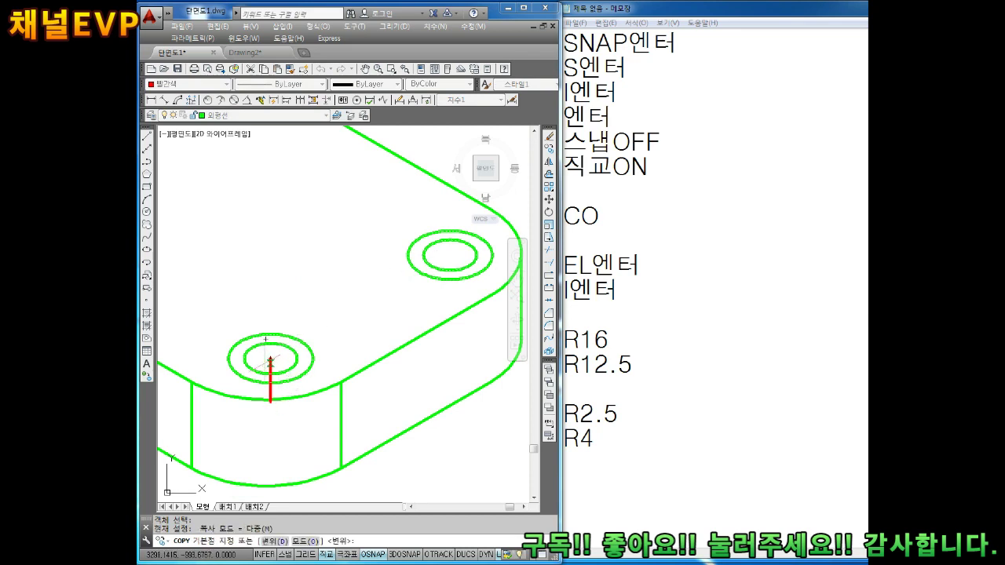
click(270, 358)
scroll(266, 396, up, 3)
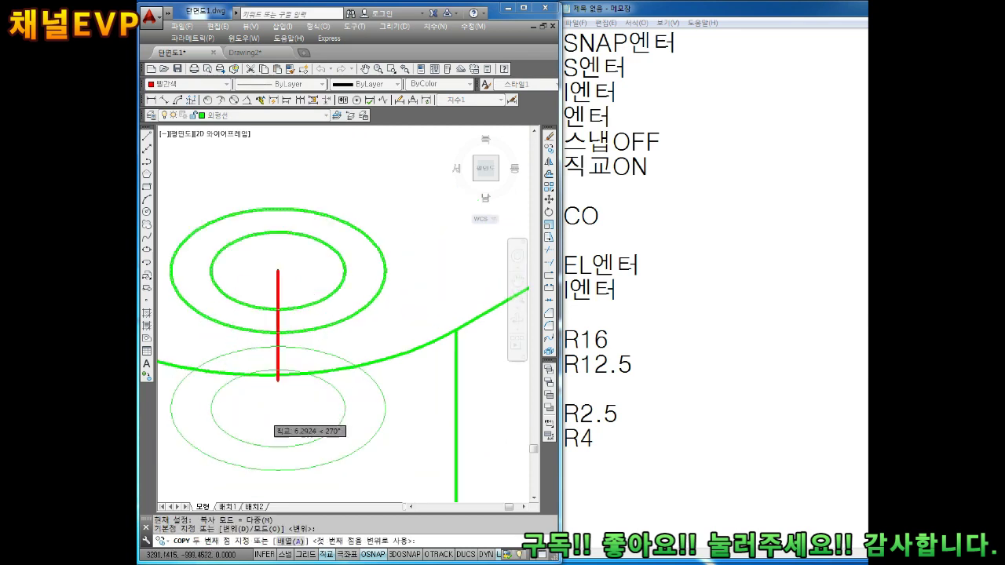
scroll(271, 361, up, 2)
scroll(291, 325, down, 2)
click(293, 101)
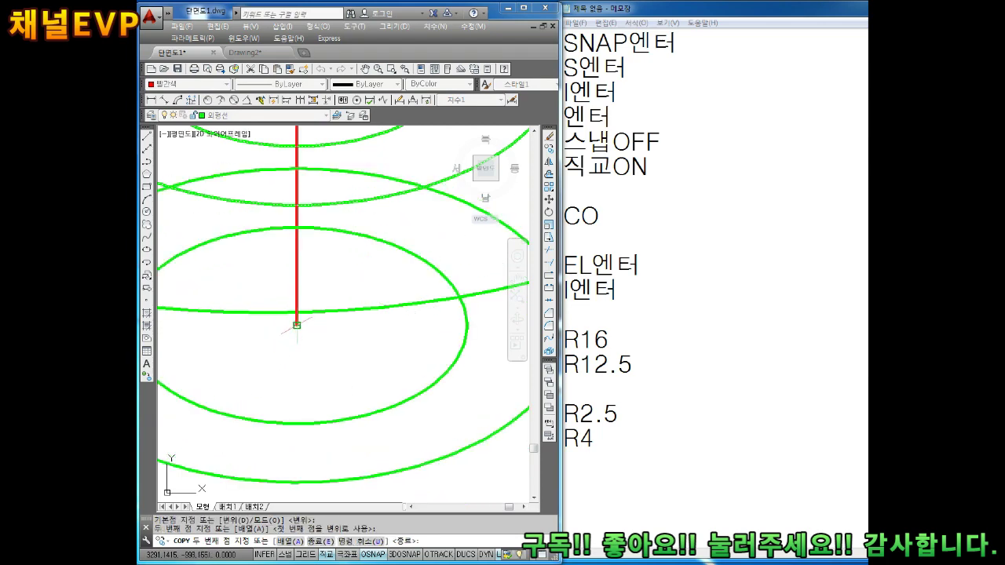
scroll(276, 189, down, 2)
key(Escape)
key(Escape)
scroll(314, 338, down, 2)
scroll(322, 345, down, 2)
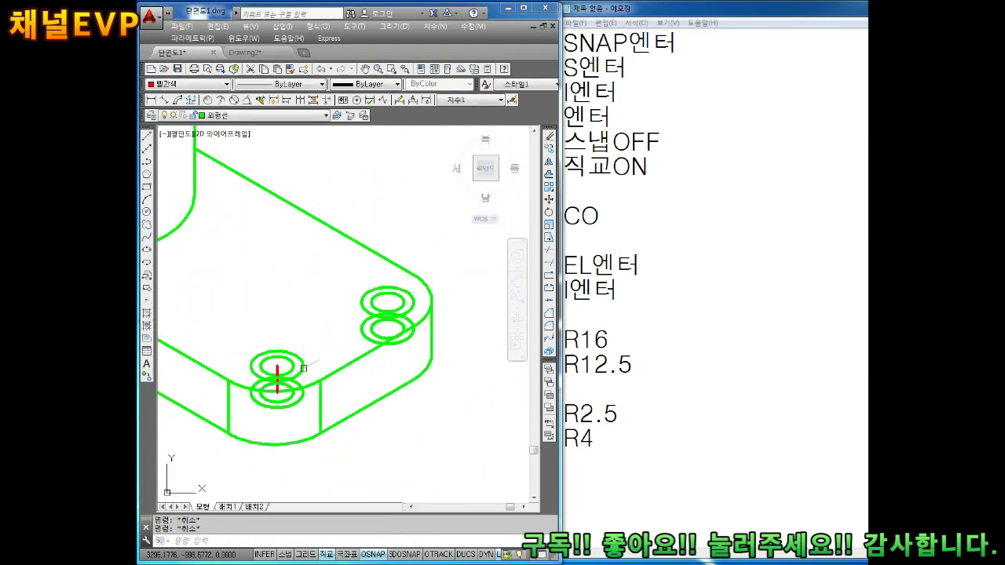
scroll(327, 348, up, 1)
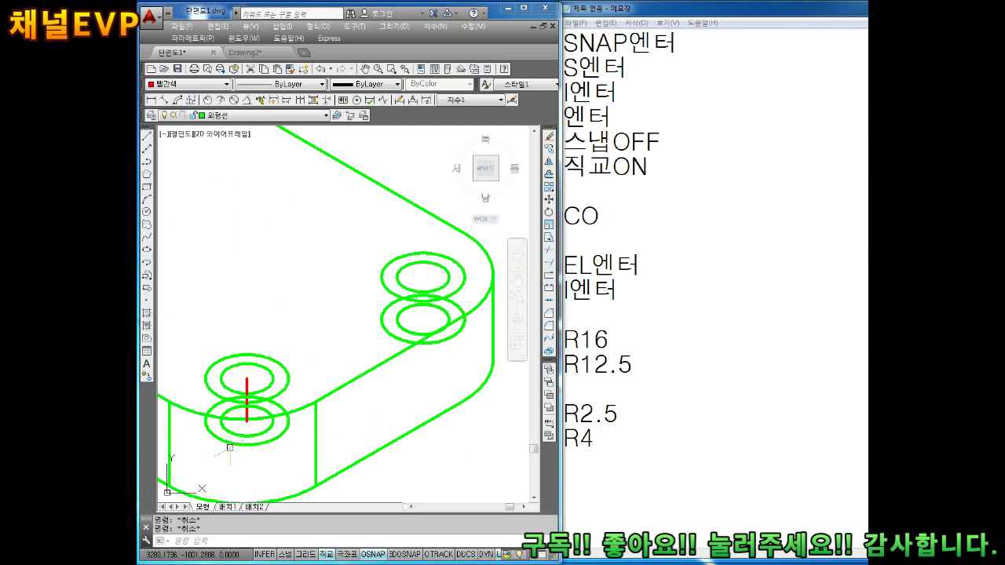
scroll(230, 447, up, 1)
scroll(261, 391, up, 1)
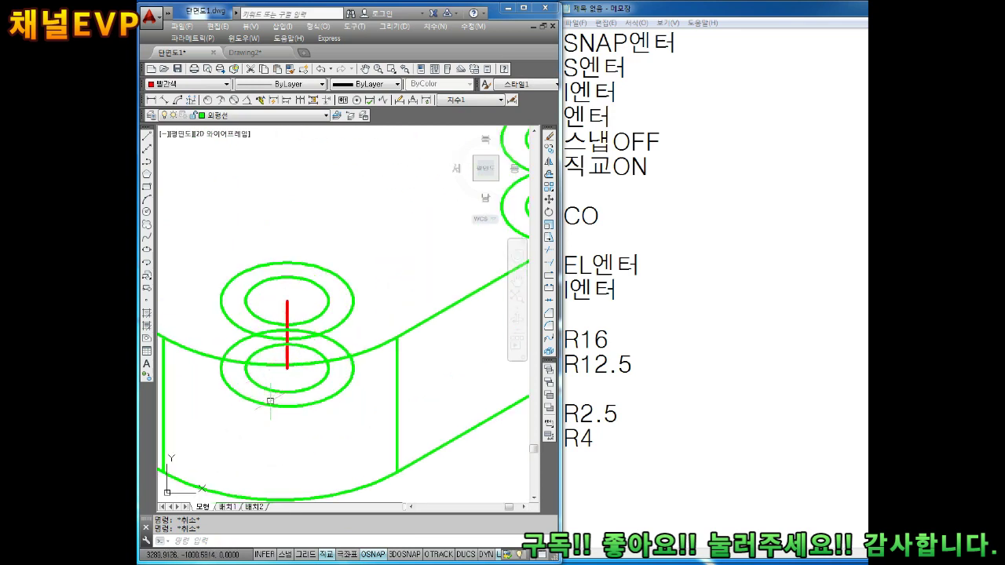
- Trim away the hidden lower arcs of the lower-left hole's ellipses
text(tr)
key(Return)
key(Return)
drag(299, 443, 264, 393)
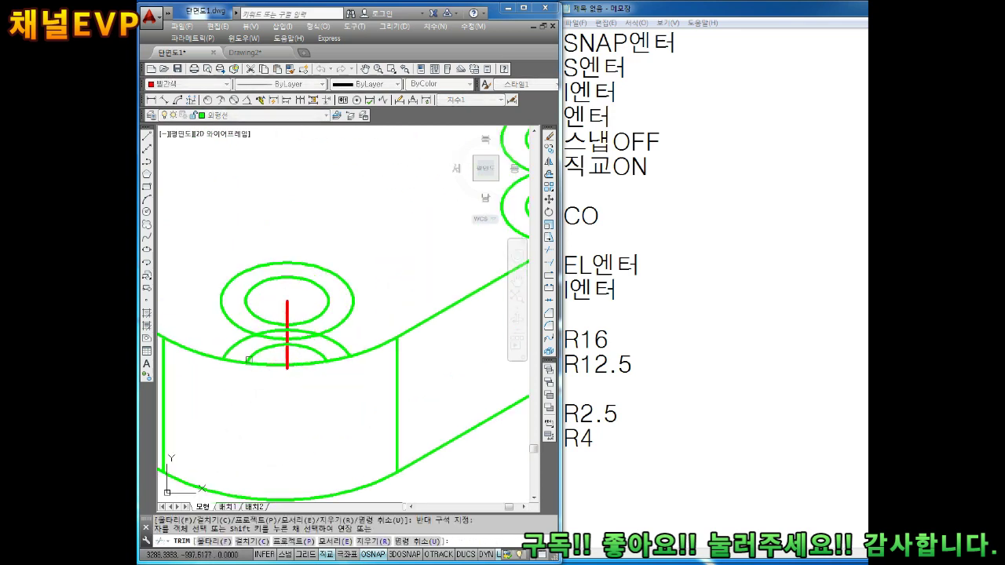
scroll(248, 359, up, 1)
drag(271, 358, 209, 335)
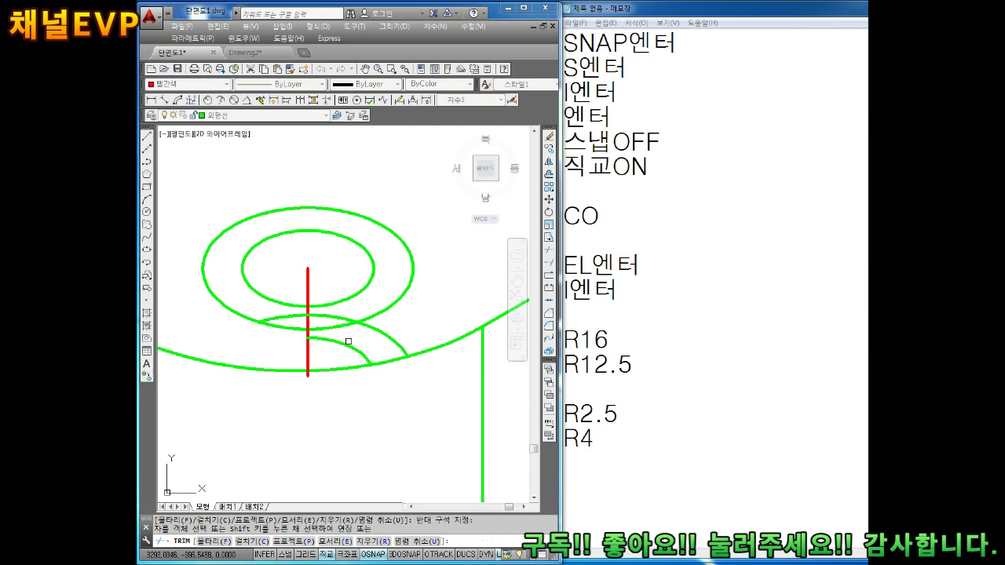
click(390, 334)
click(340, 356)
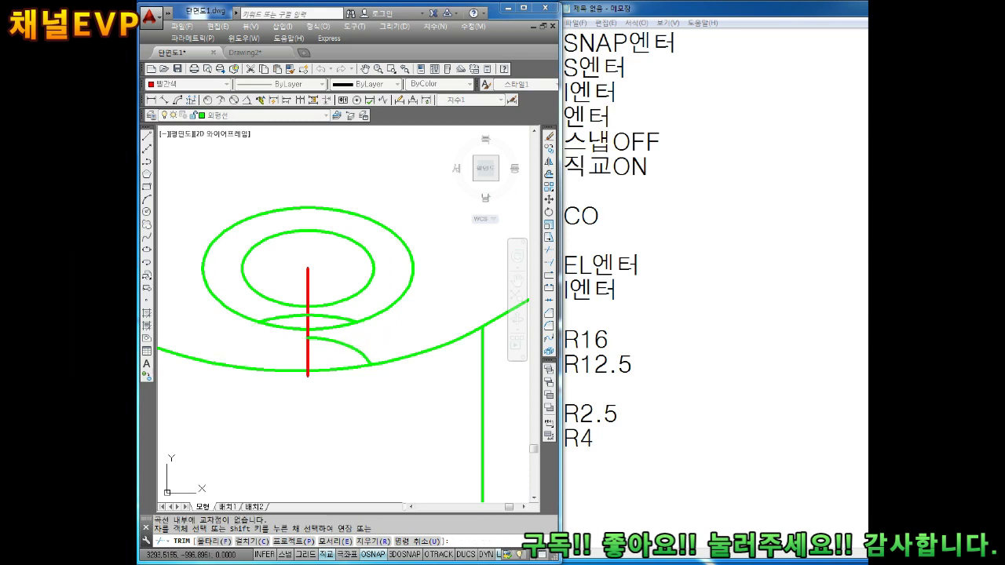
scroll(321, 319, up, 2)
key(Escape)
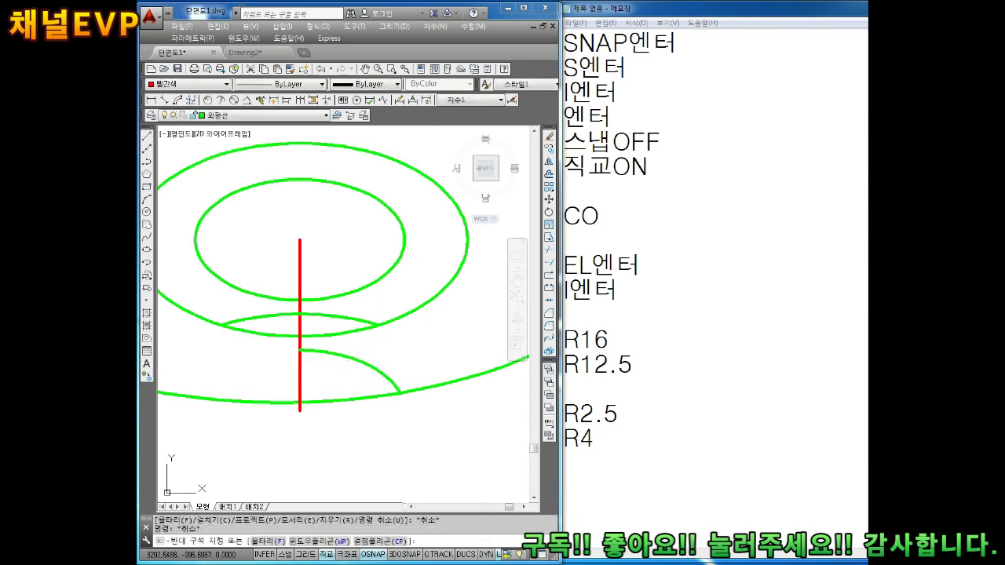
- Erase the leftover lower arc, thin elliptical arc, red vertical line and surplus inner ellipse
click(355, 359)
click(351, 355)
key(Delete)
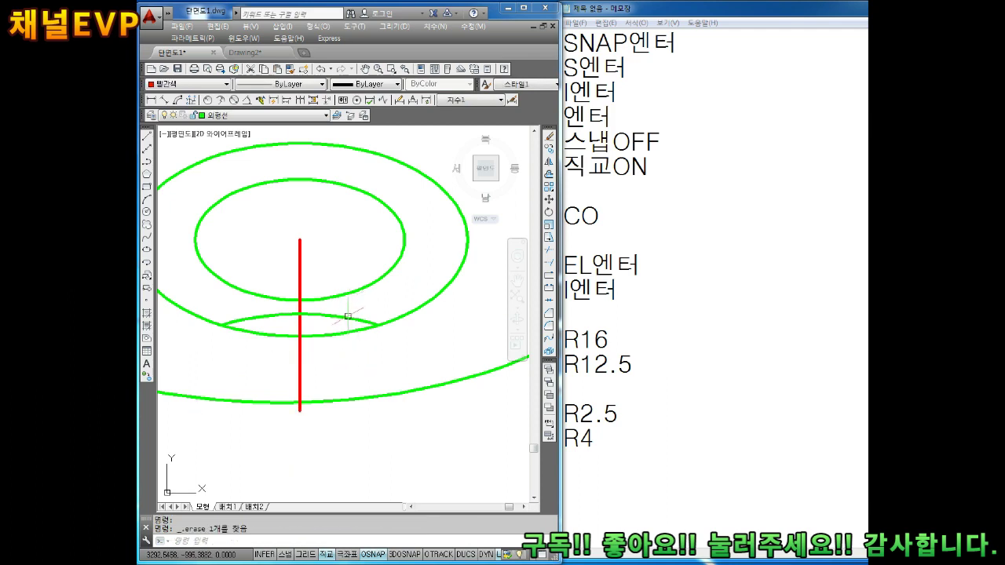
click(347, 316)
key(Delete)
scroll(345, 318, down, 2)
click(330, 353)
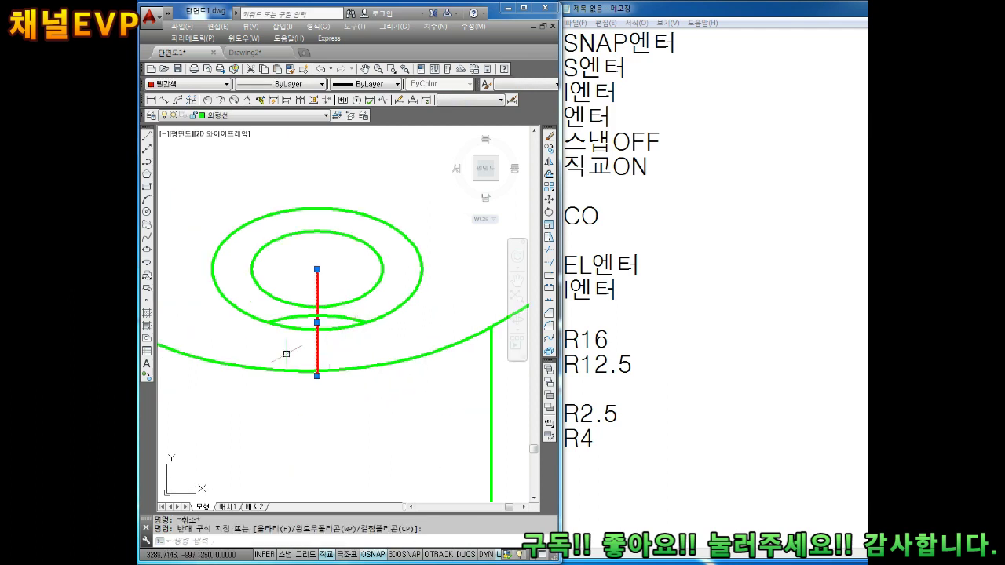
click(286, 355)
key(Delete)
key(Escape)
key(Escape)
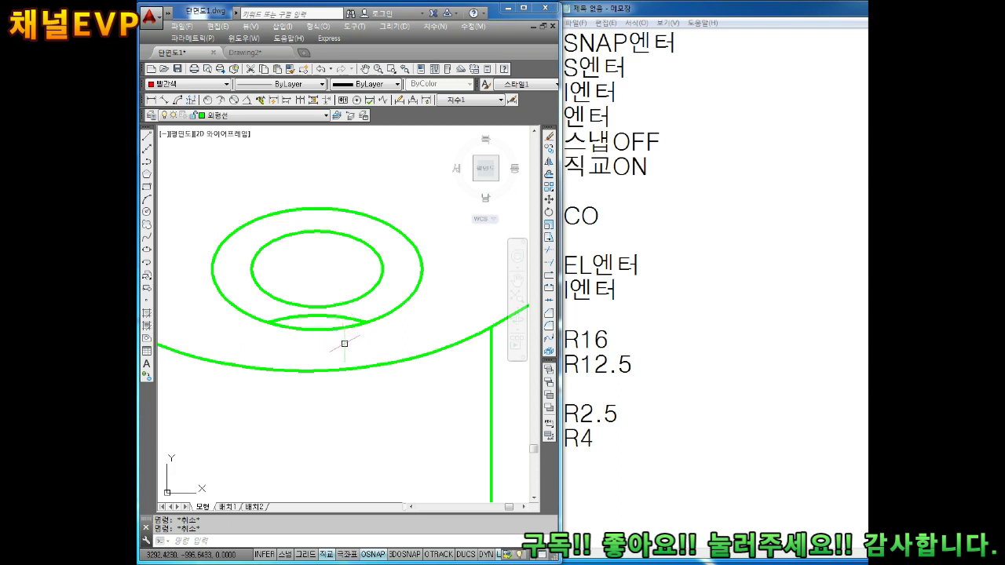
click(358, 284)
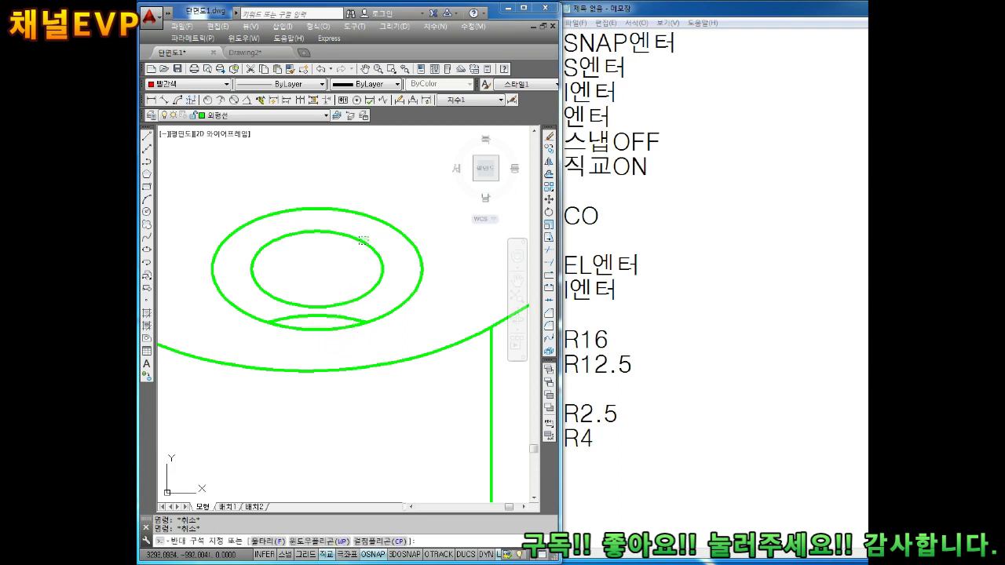
click(357, 235)
key(Delete)
- Trim the hidden arcs of the second hole's lower ellipse
scroll(368, 312, down, 1)
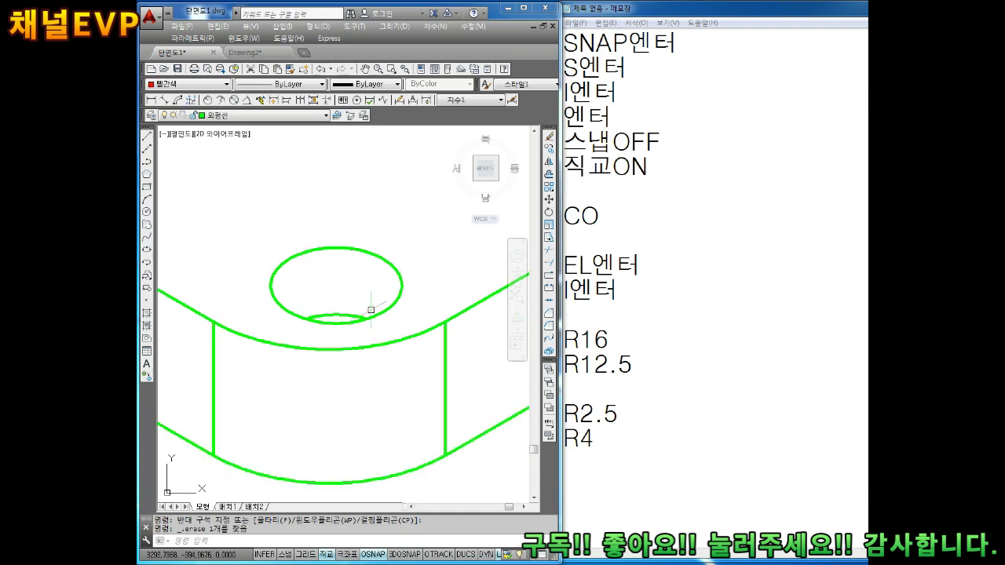
scroll(310, 296, down, 1)
scroll(317, 331, down, 2)
scroll(337, 314, up, 1)
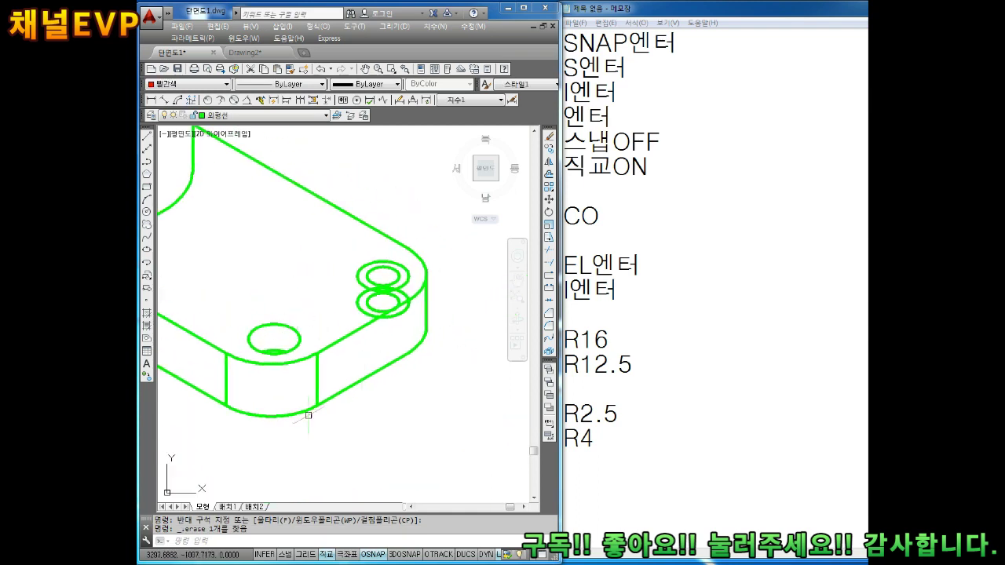
scroll(380, 278, up, 2)
scroll(393, 287, up, 1)
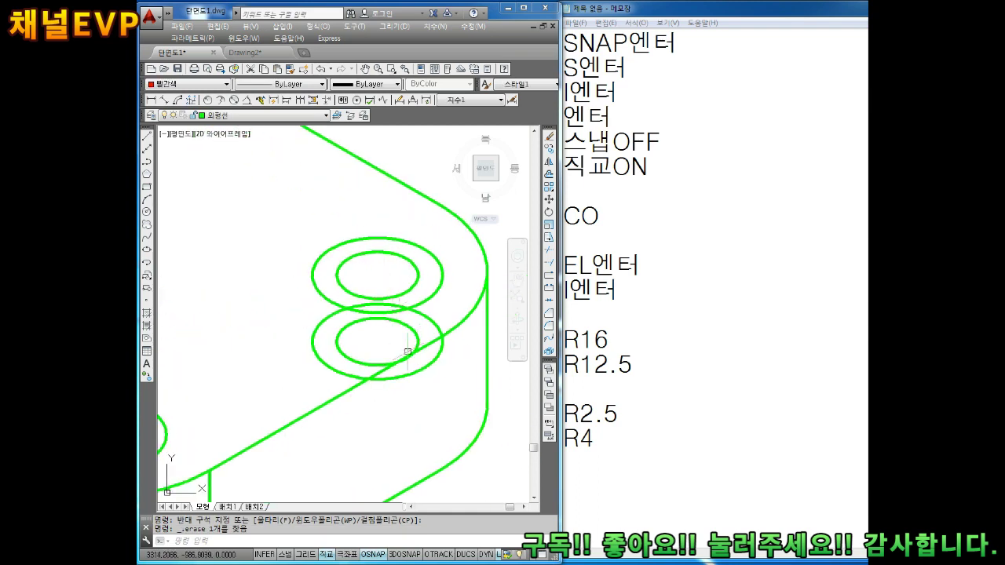
key(Escape)
key(Escape)
text(TR)
key(Return)
key(Return)
scroll(408, 386, up, 2)
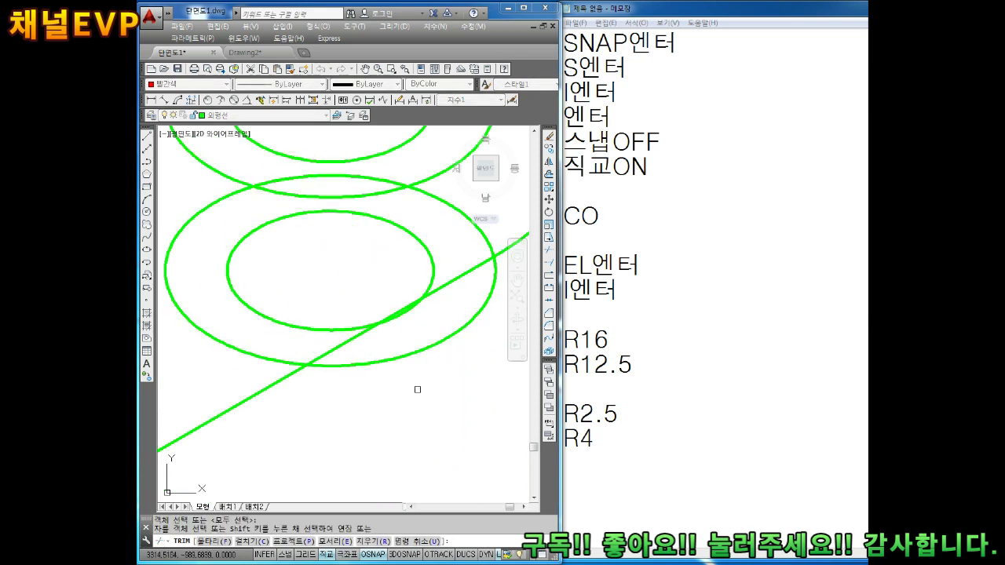
scroll(405, 330, up, 1)
scroll(388, 322, down, 2)
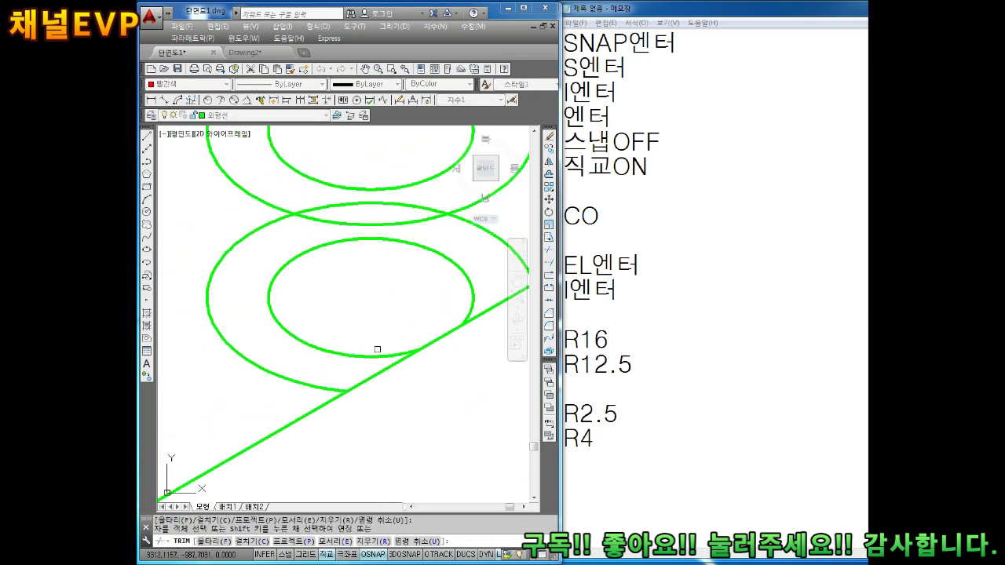
click(320, 345)
click(330, 301)
scroll(331, 302, down, 1)
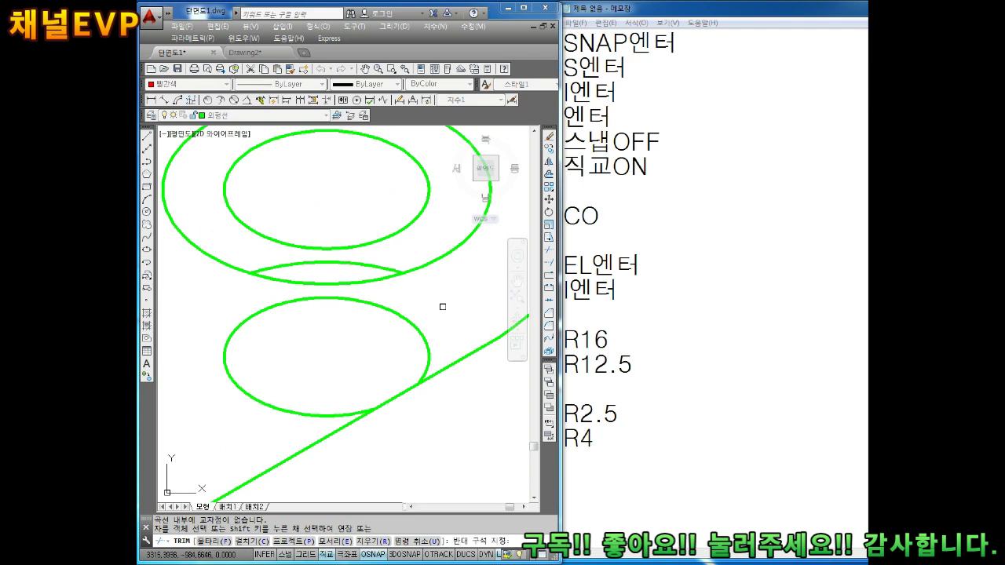
key(Escape)
- Remove the leftover lower and inner ellipses, then zoom out to see the whole part
click(425, 336)
click(404, 340)
key(ctrl+z)
key(ctrl+z)
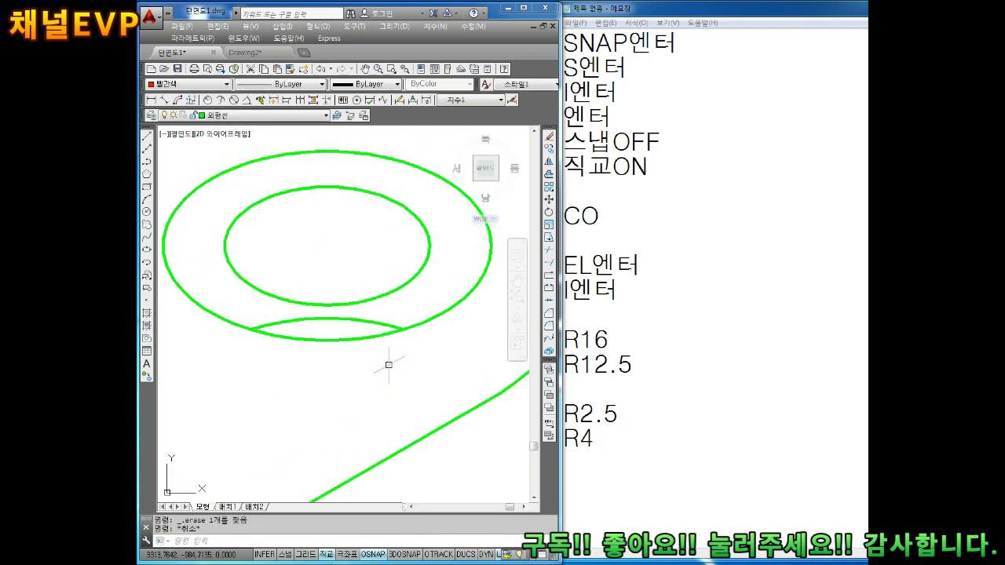
click(392, 289)
key(Delete)
scroll(401, 330, down, 1)
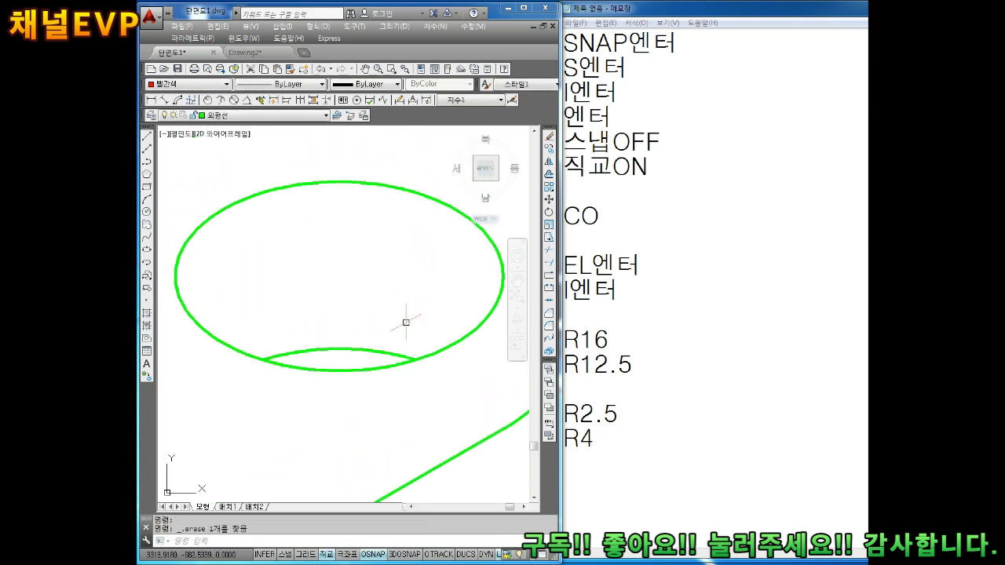
scroll(404, 336, down, 2)
scroll(402, 322, down, 2)
middle_drag(401, 322, 417, 338)
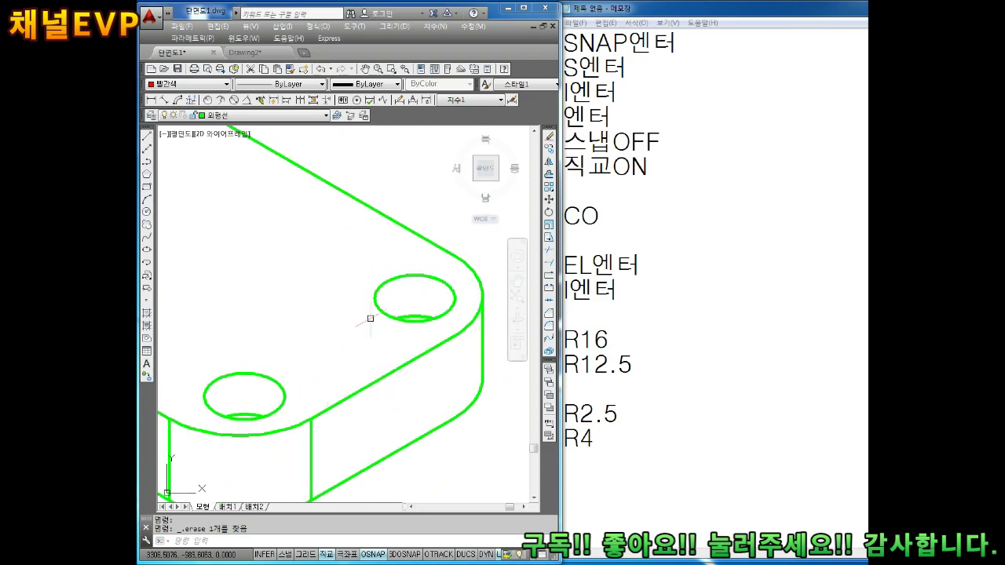
scroll(370, 318, up, 2)
scroll(370, 315, down, 3)
scroll(372, 313, up, 1)
scroll(373, 309, up, 3)
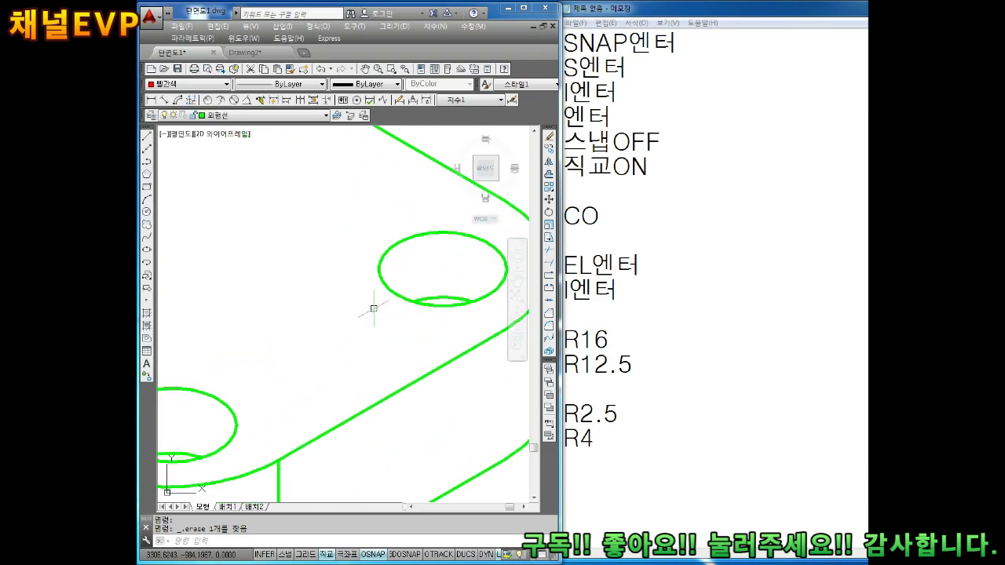
scroll(374, 309, down, 1)
scroll(377, 285, down, 2)
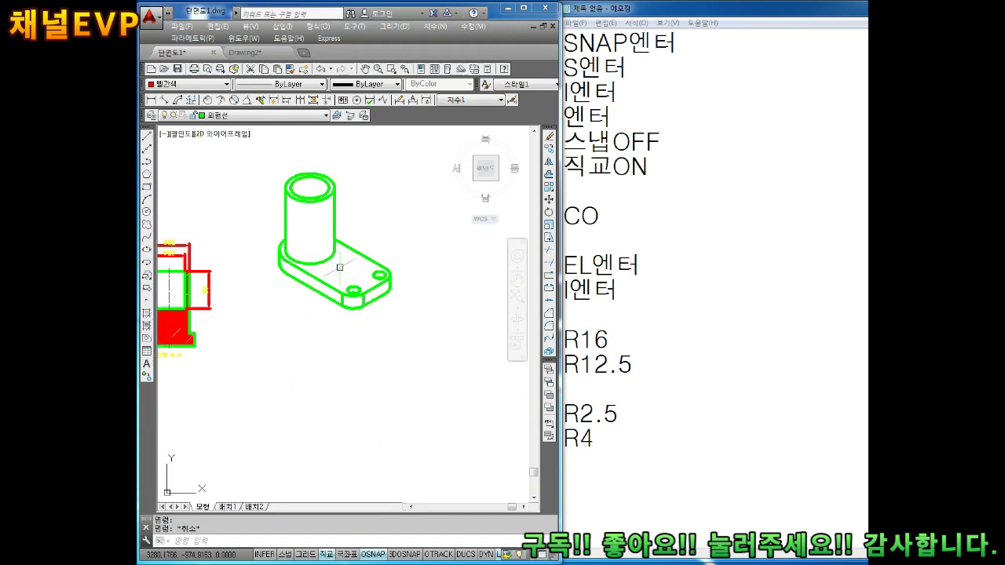
- Add a 44.8 horizontal linear dimension across the rib's base, placed below the part
middle_drag(338, 275, 374, 282)
middle_drag(243, 258, 259, 276)
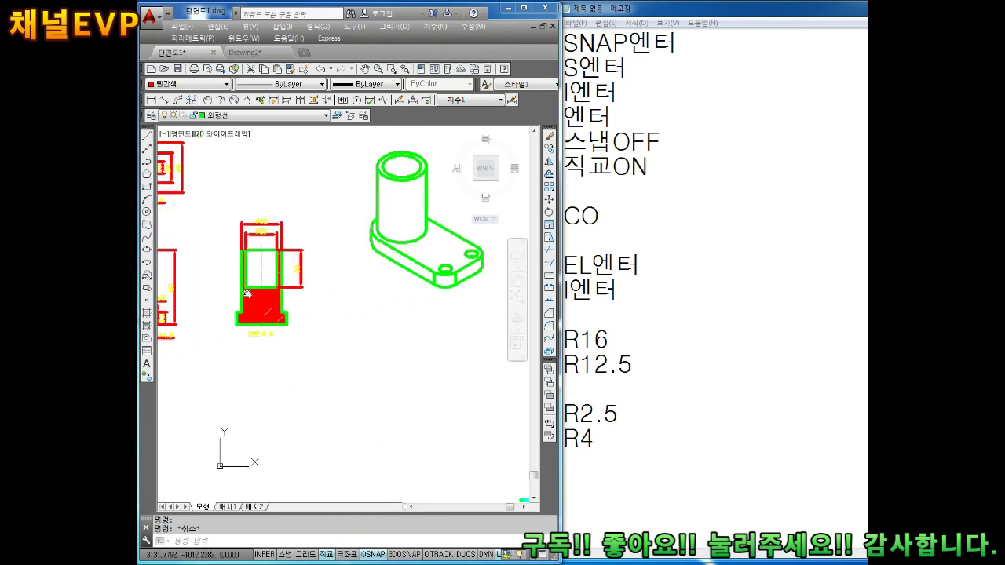
scroll(259, 276, up, 3)
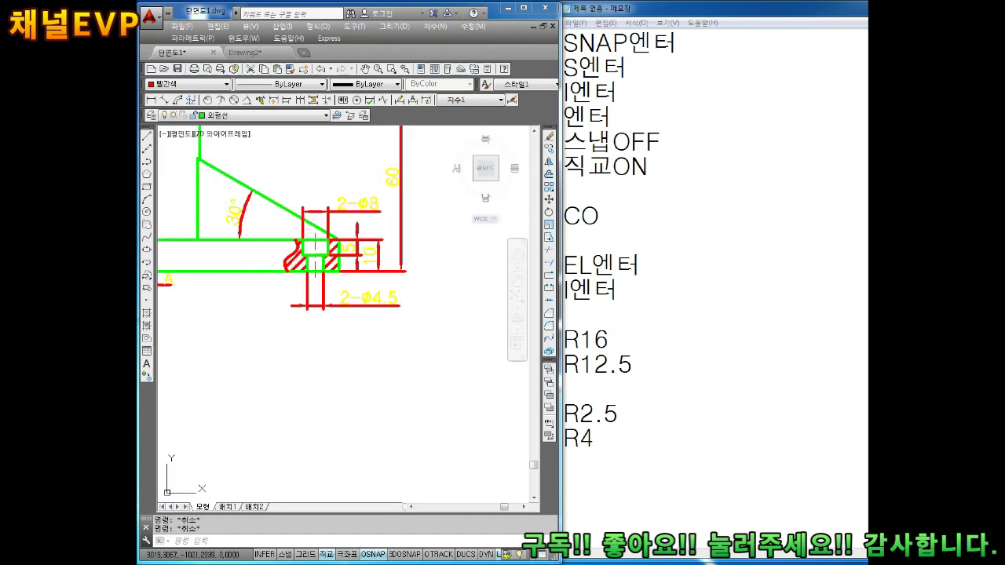
scroll(267, 267, up, 2)
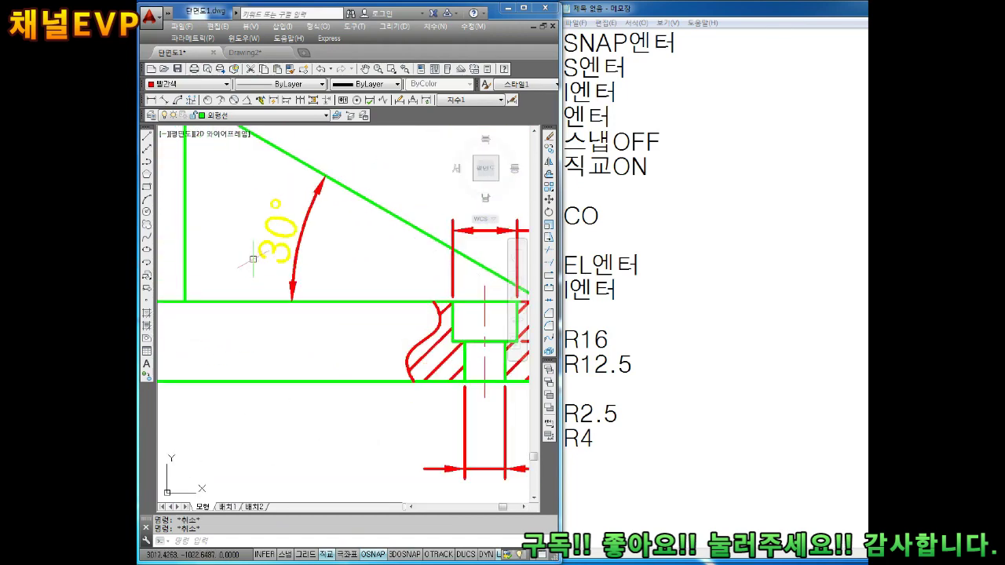
click(151, 99)
scroll(233, 245, up, 2)
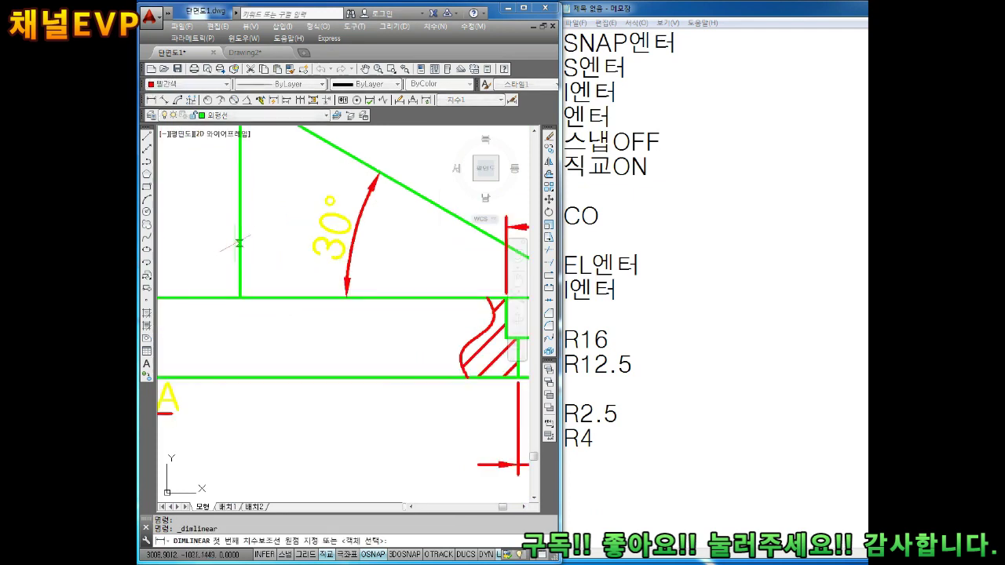
click(240, 298)
middle_drag(353, 330, 239, 330)
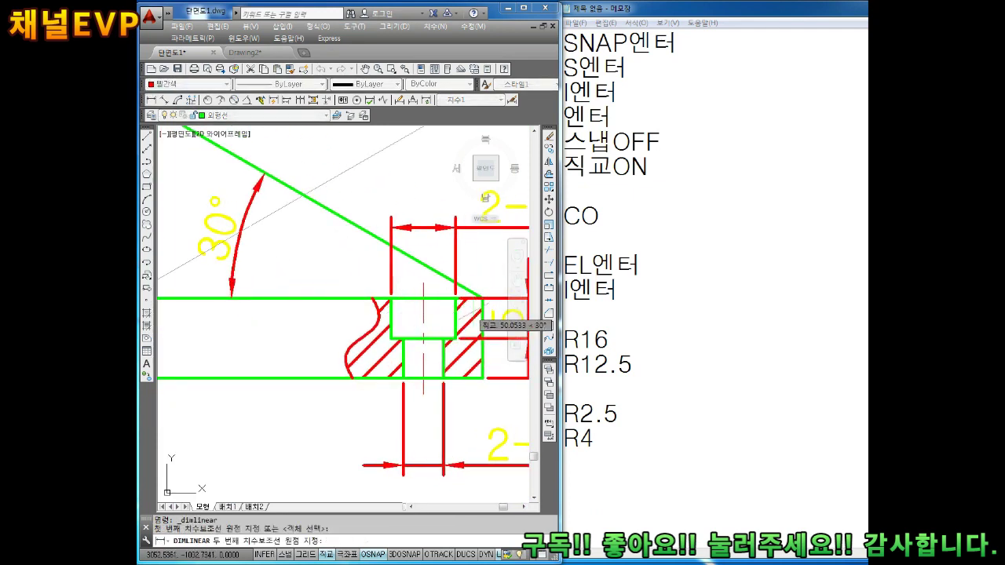
click(482, 299)
middle_drag(369, 393, 383, 249)
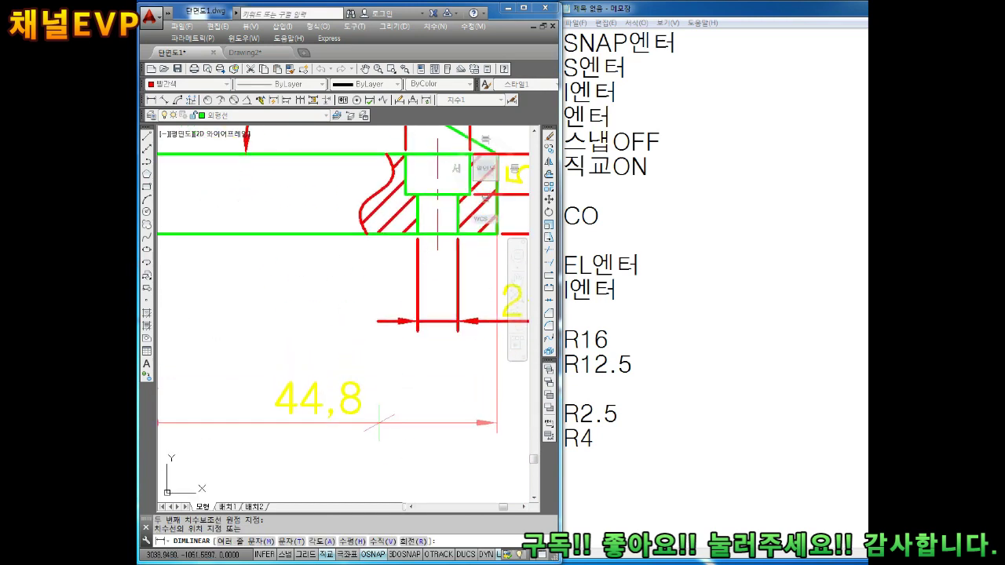
click(379, 422)
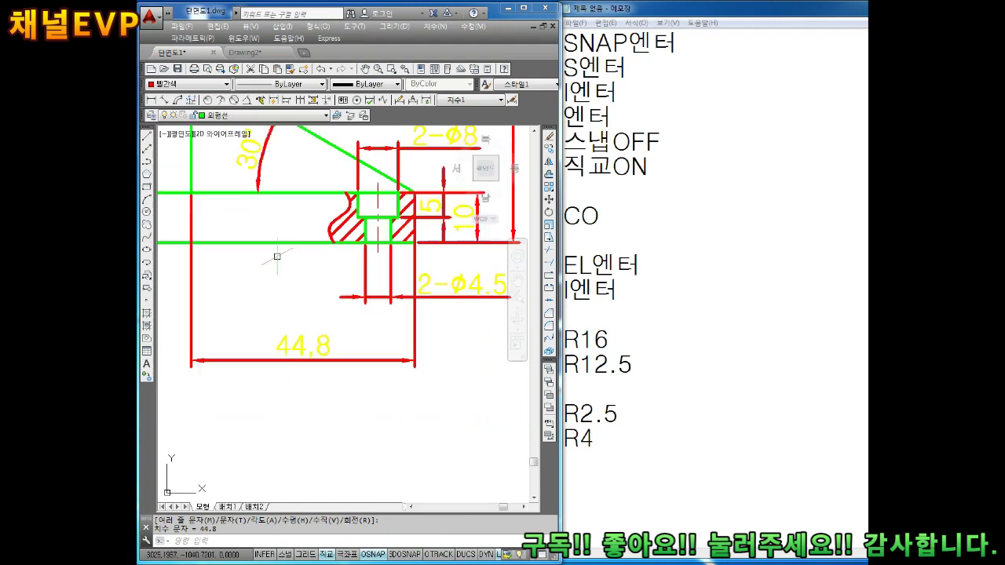
- Add a 25.87 vertical linear dimension along the rib's height, left of the rib
mouse_move(382, 411)
middle_down()
mouse_move(315, 316)
mouse_move(325, 274)
middle_up()
key(Escape)
key(Escape)
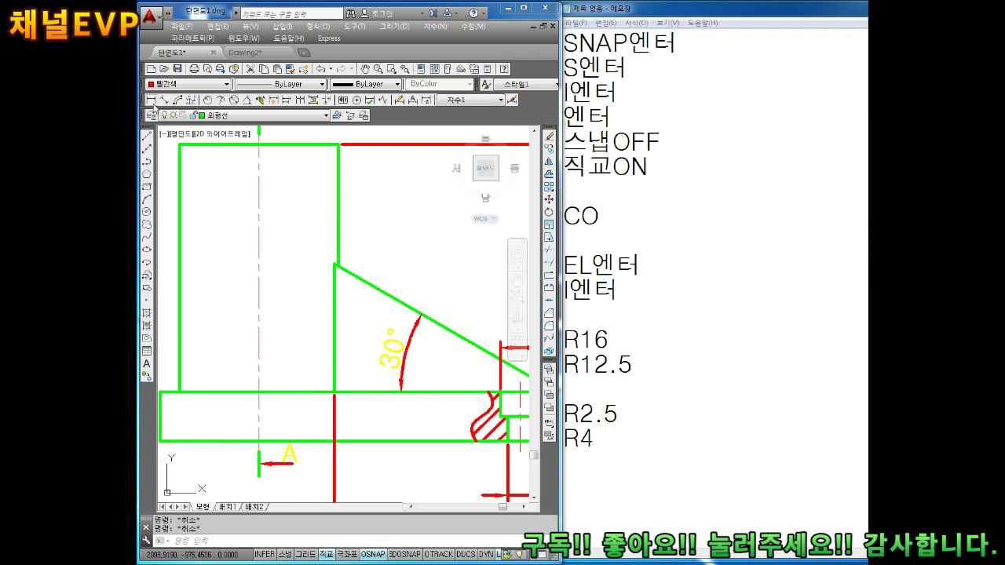
click(151, 100)
scroll(322, 292, up, 2)
click(344, 247)
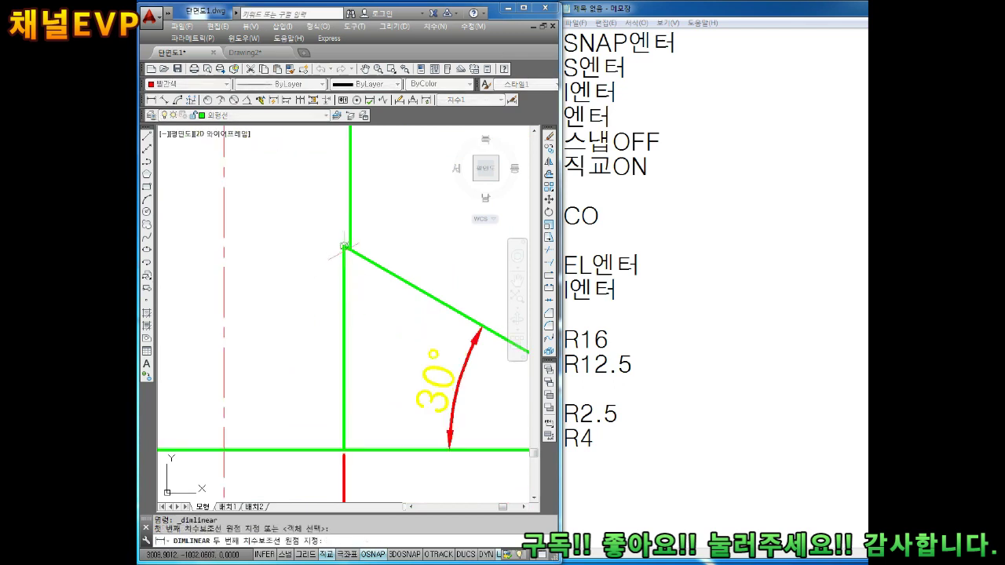
click(344, 450)
click(266, 369)
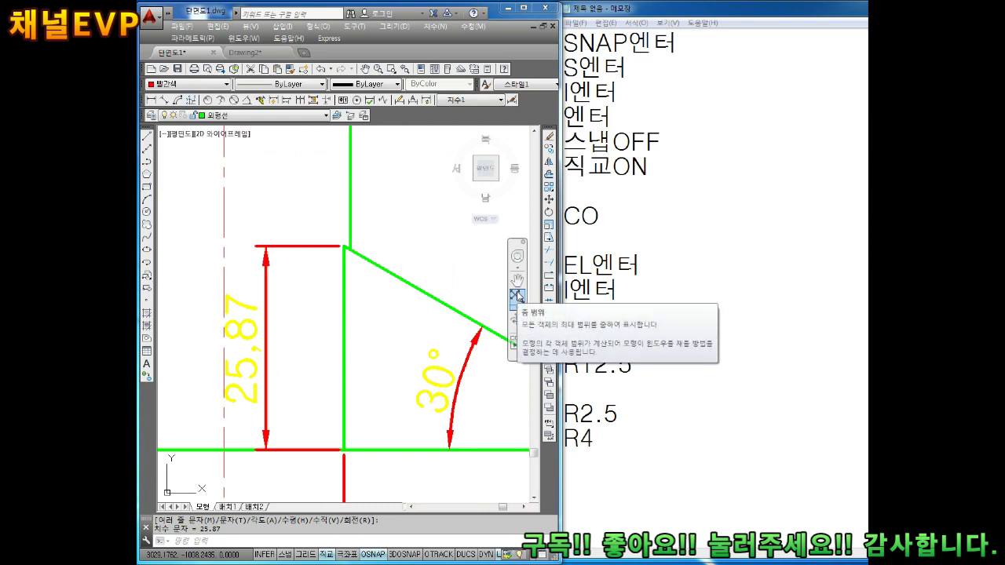
key(Escape)
key(Escape)
- Start a line on the isometric base edge with a 5-unit first segment
scroll(407, 295, down, 2)
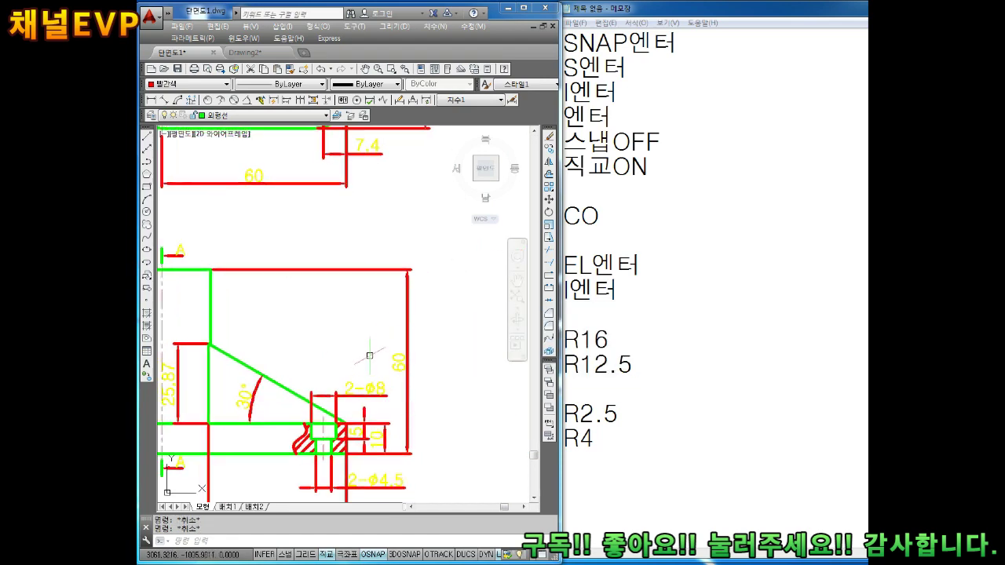
scroll(407, 295, down, 2)
scroll(406, 296, up, 1)
scroll(392, 299, up, 2)
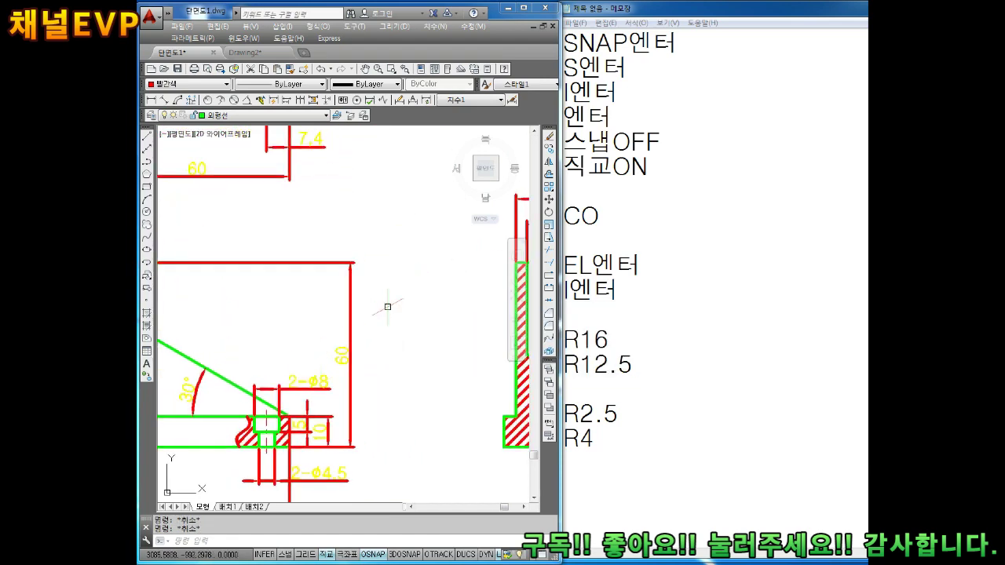
scroll(284, 312, up, 2)
scroll(285, 311, down, 2)
middle_drag(284, 311, 345, 314)
scroll(363, 378, up, 2)
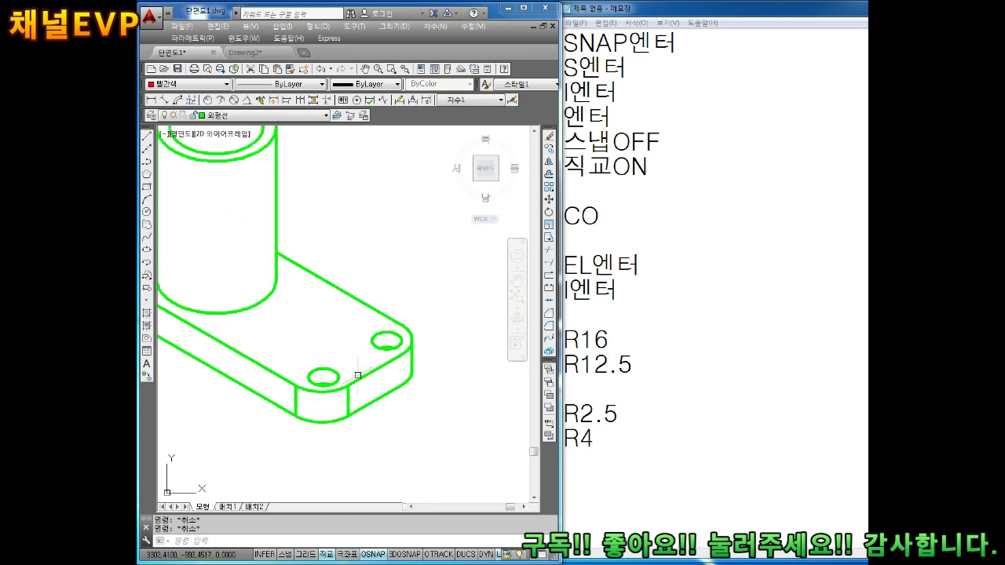
scroll(363, 378, up, 2)
scroll(369, 371, up, 2)
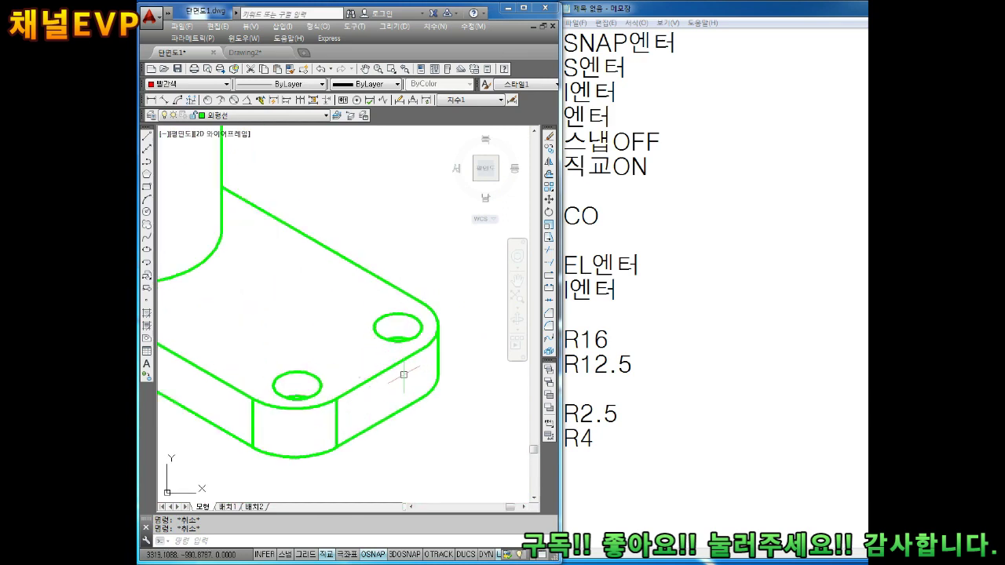
text(L)
key(Return)
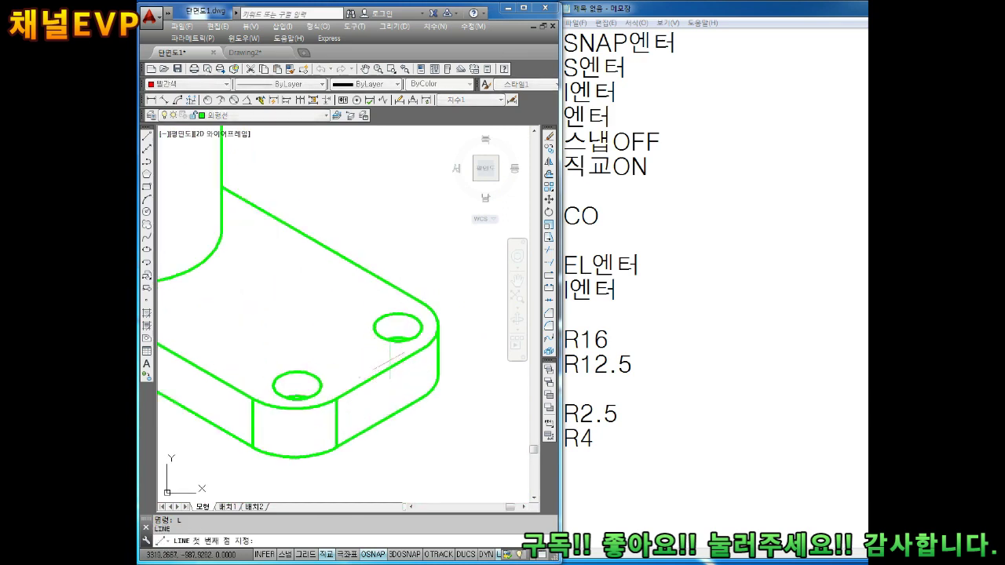
click(379, 380)
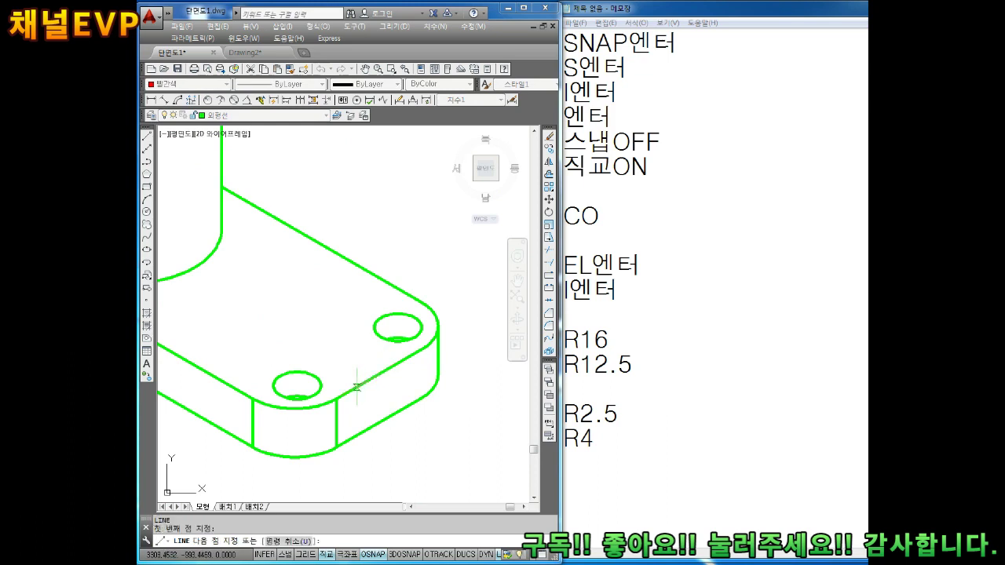
text(5)
key(Return)
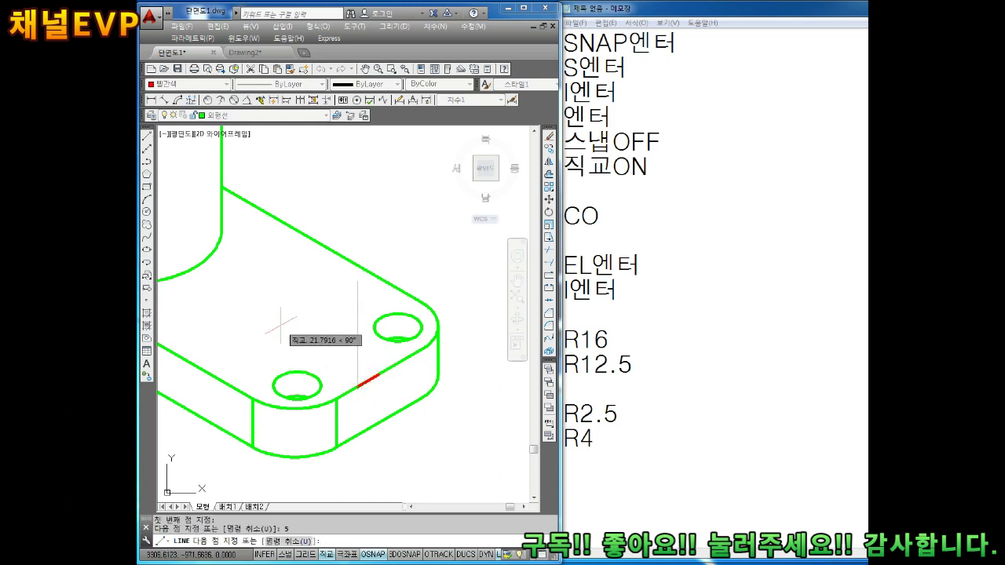
- On the left isoplane, draw the 44.8 base and 25.7 upright edges, then close the triangle
middle_drag(325, 325, 365, 332)
key(F5)
text(44.8)
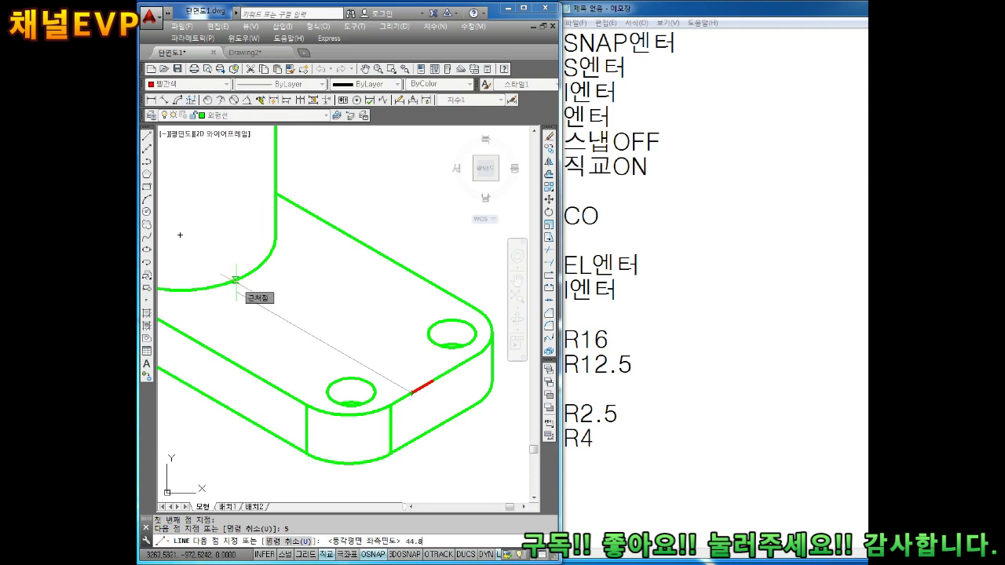
key(Return)
middle_drag(225, 285, 275, 345)
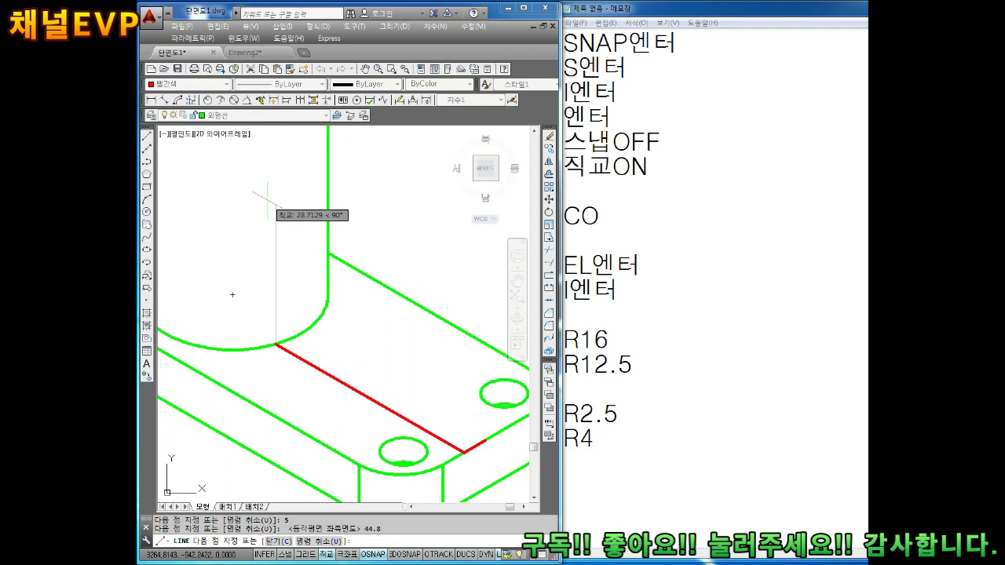
text(25.7)
key(Return)
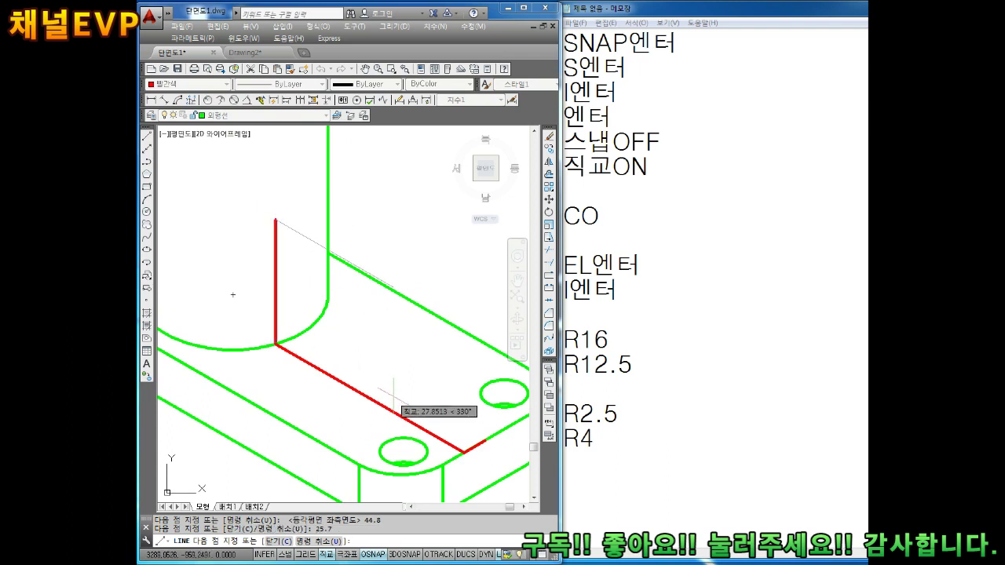
click(462, 449)
key(Escape)
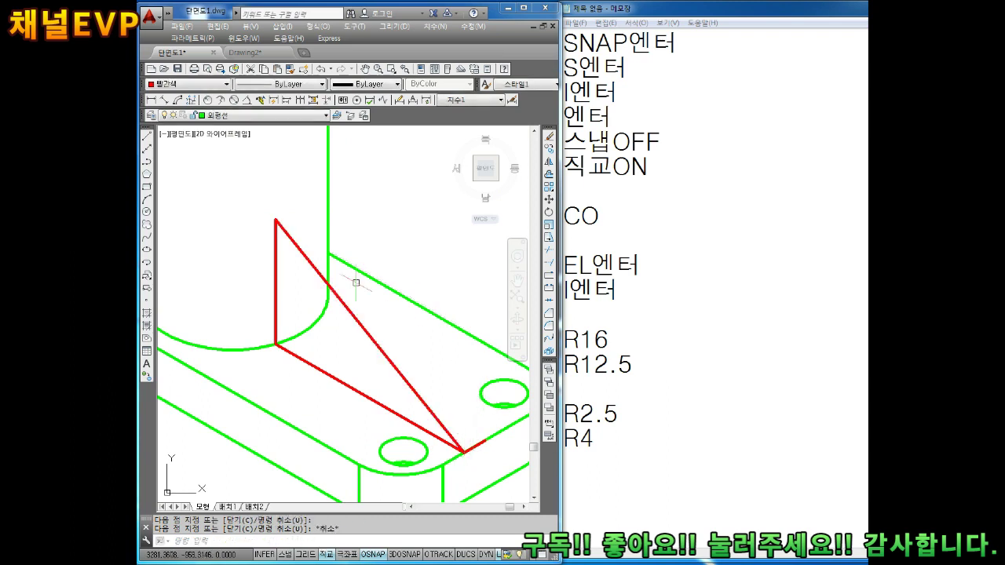
middle_drag(311, 220, 288, 274)
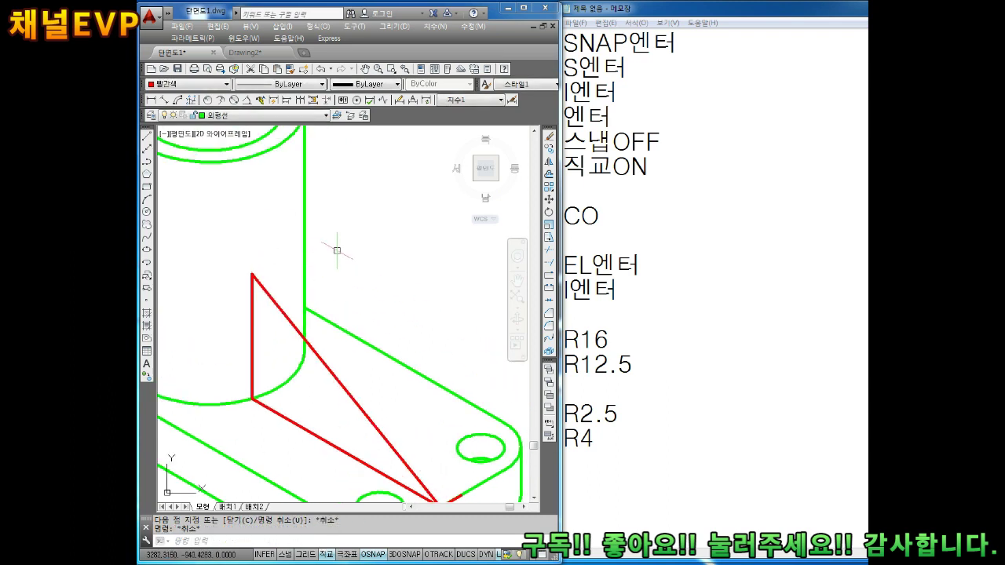
- Draw an Ortho vertical line from the red triangle's apex up the cylinder side
scroll(342, 246, down, 3)
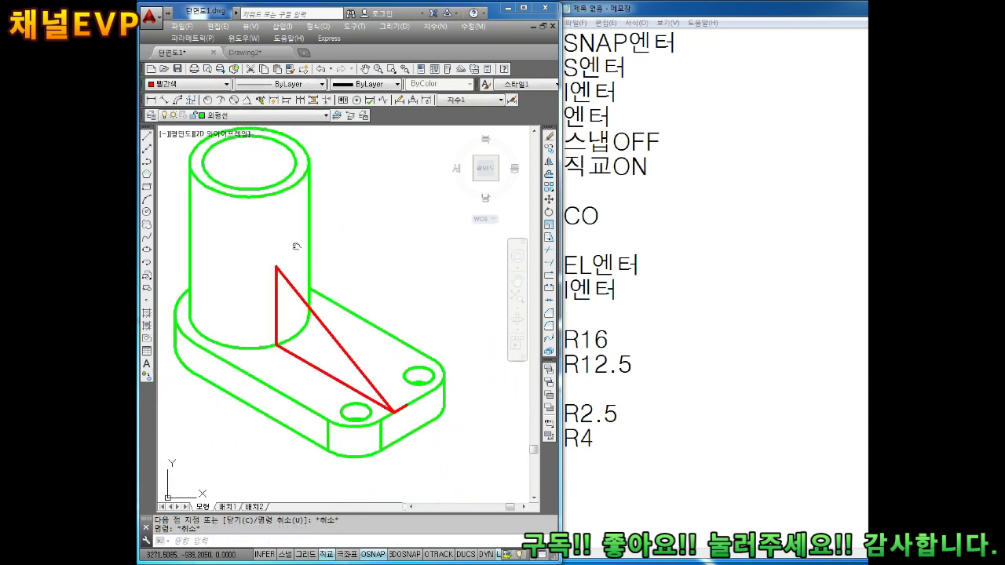
key(Escape)
scroll(306, 240, up, 1)
scroll(312, 254, up, 3)
scroll(338, 295, up, 2)
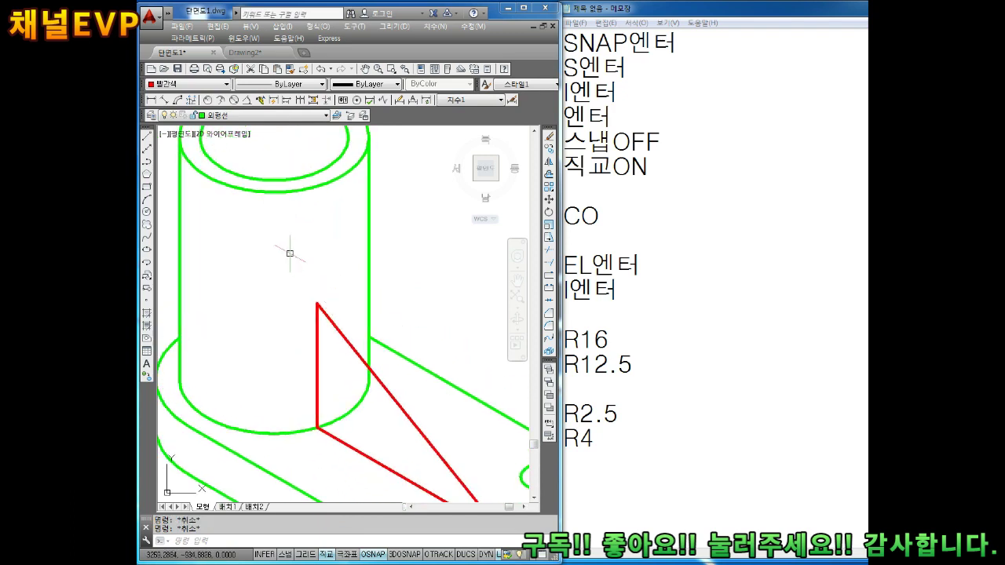
middle_drag(332, 240, 343, 285)
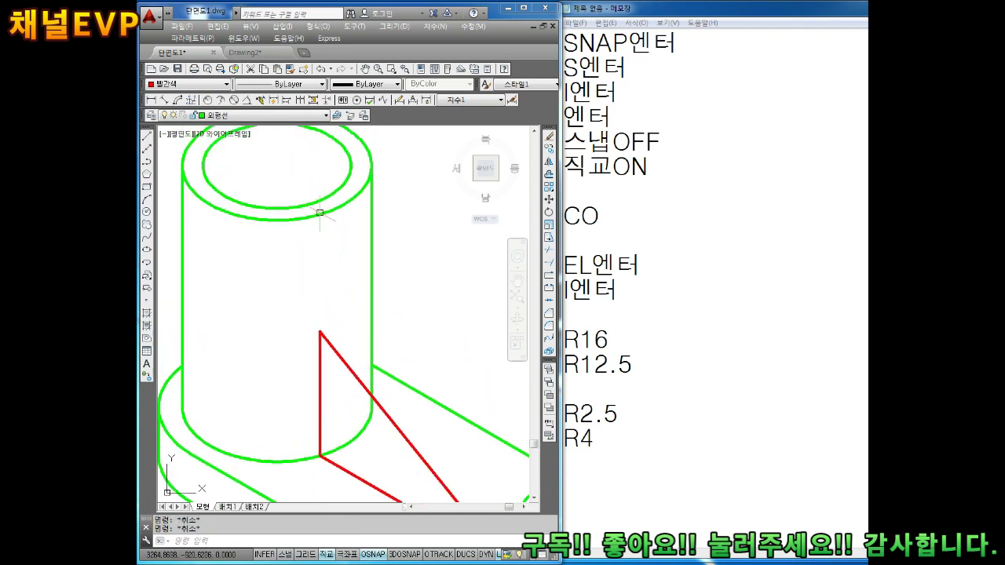
click(321, 372)
key(Escape)
text(l)
key(Return)
click(319, 333)
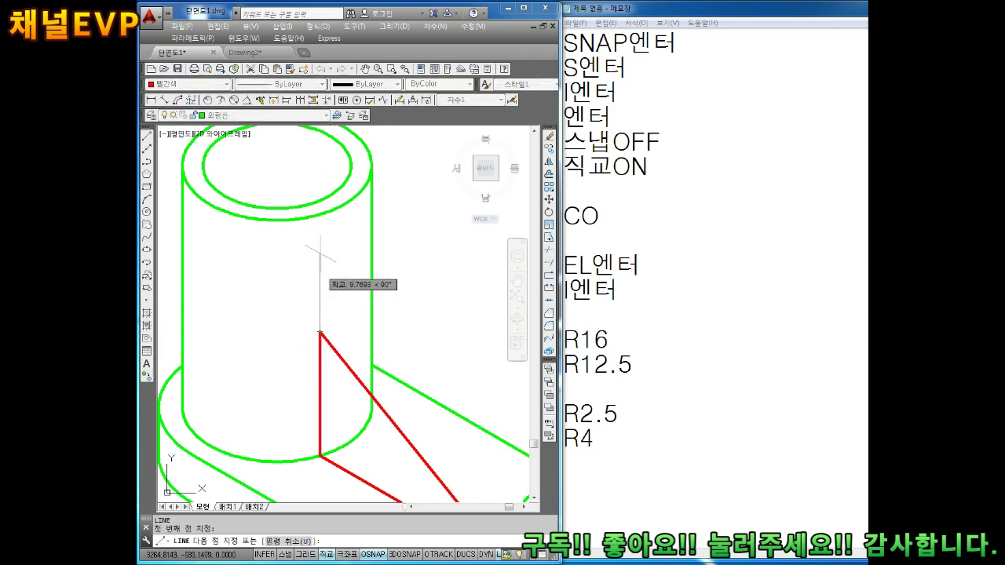
click(319, 174)
key(Escape)
key(Escape)
middle_drag(337, 241, 337, 272)
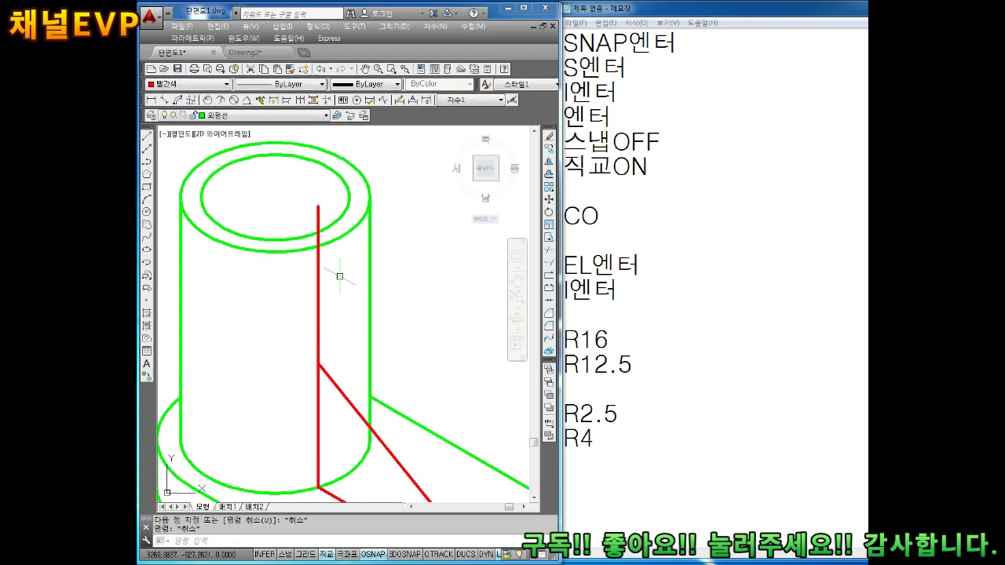
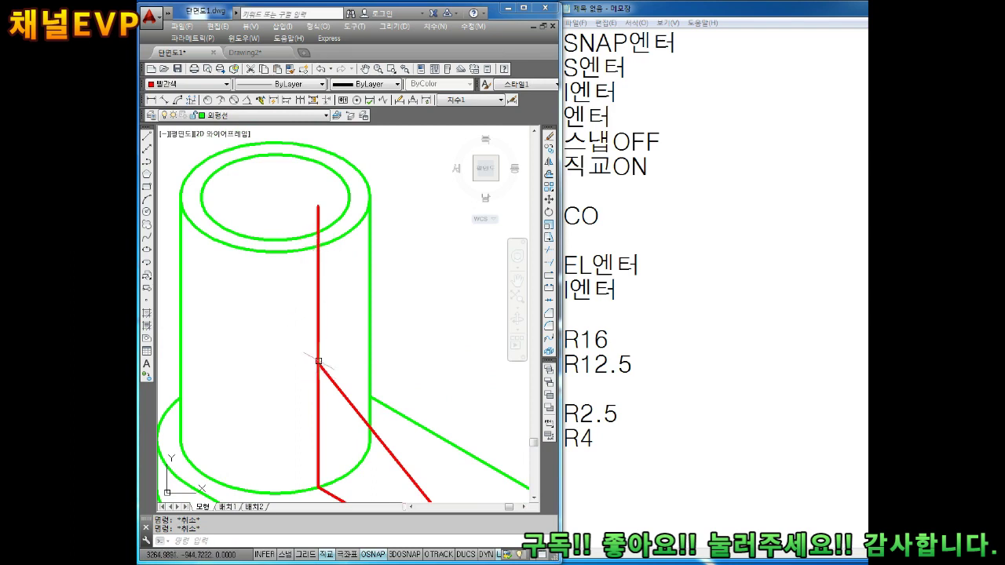
- Copy the cylinder's top ellipse down to the top end of the red rib line
scroll(348, 327, down, 1)
scroll(334, 267, down, 2)
scroll(316, 285, down, 2)
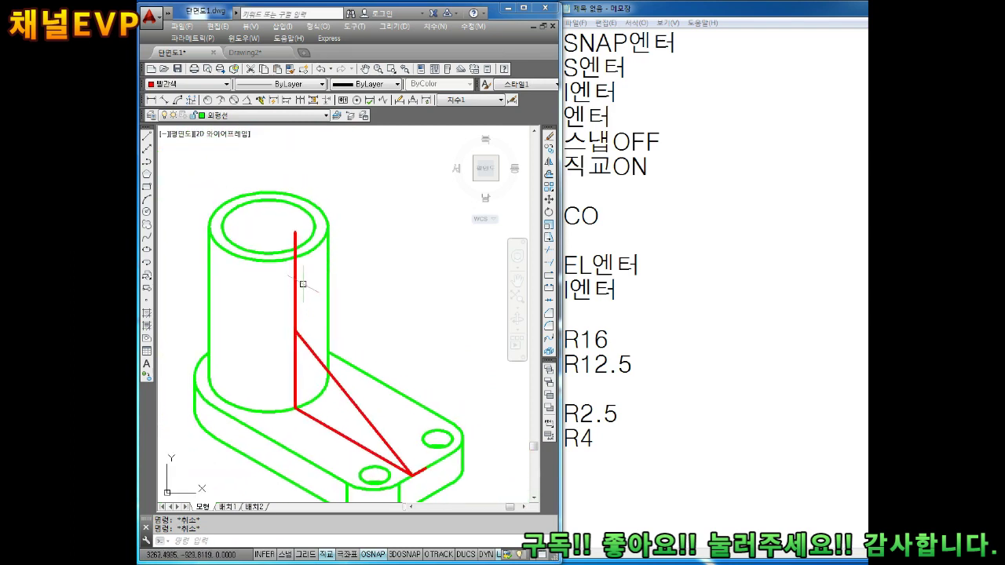
scroll(302, 283, up, 2)
text(o)
key(Return)
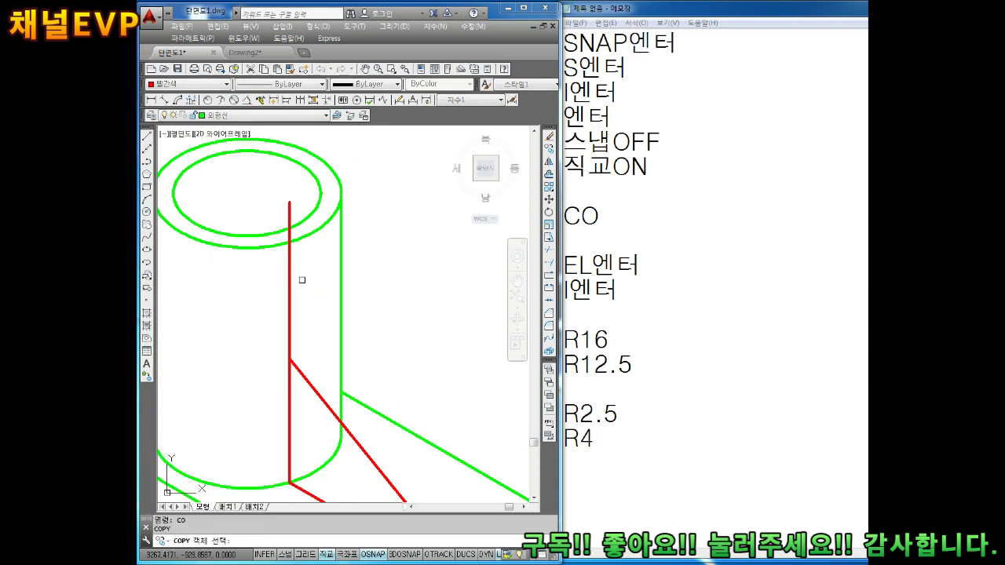
click(304, 236)
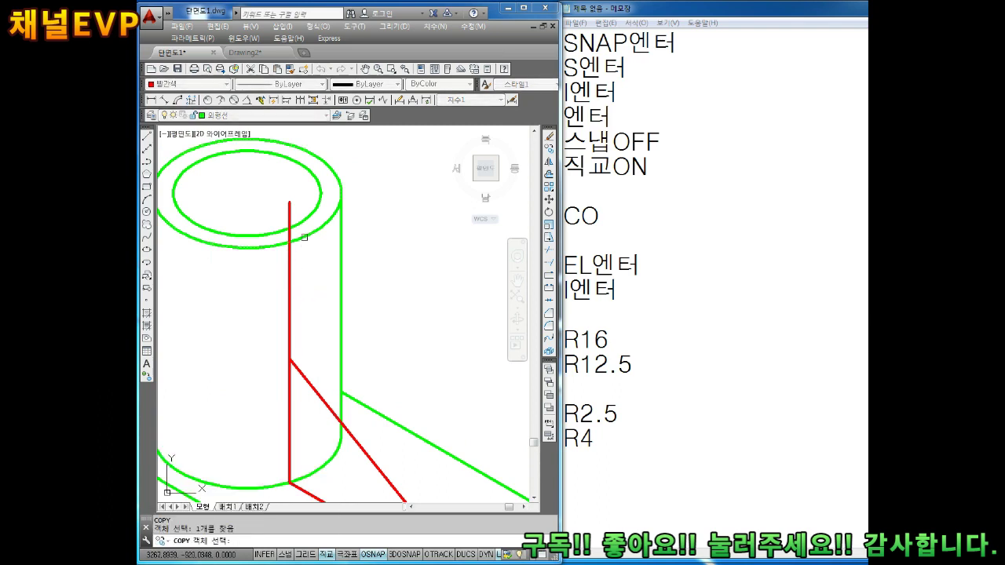
scroll(310, 251, up, 1)
key(Return)
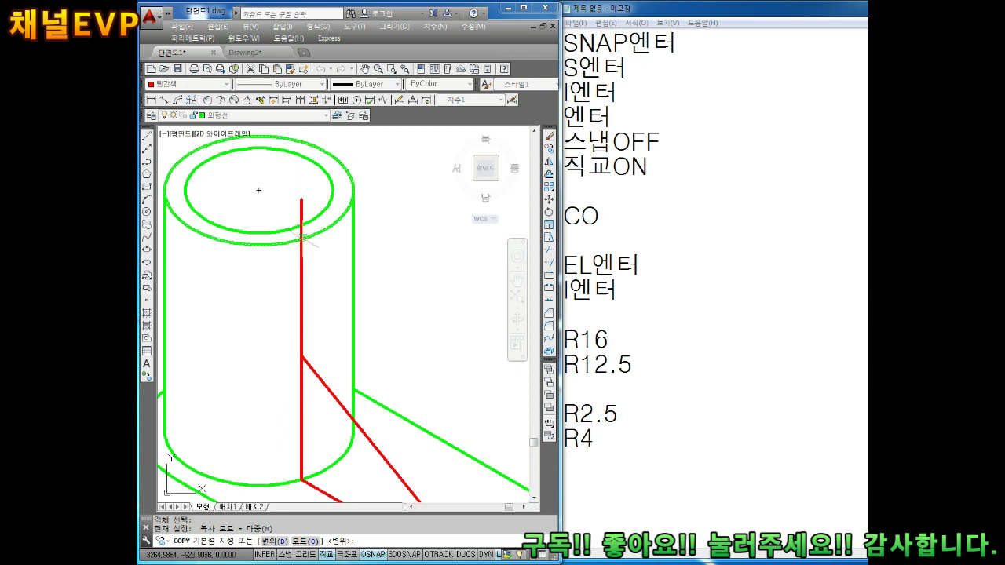
scroll(303, 235, up, 4)
scroll(310, 235, up, 4)
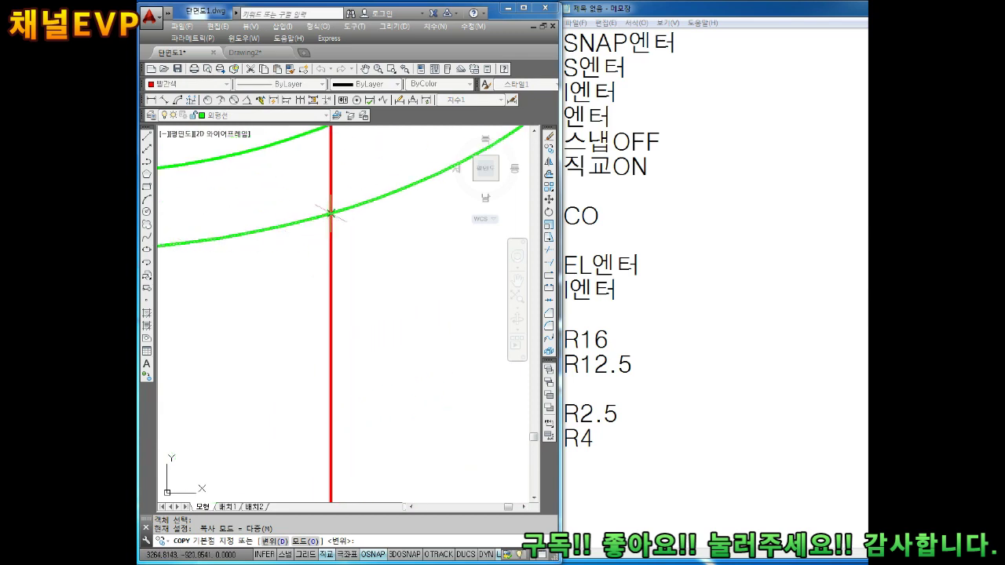
click(330, 213)
scroll(331, 213, down, 3)
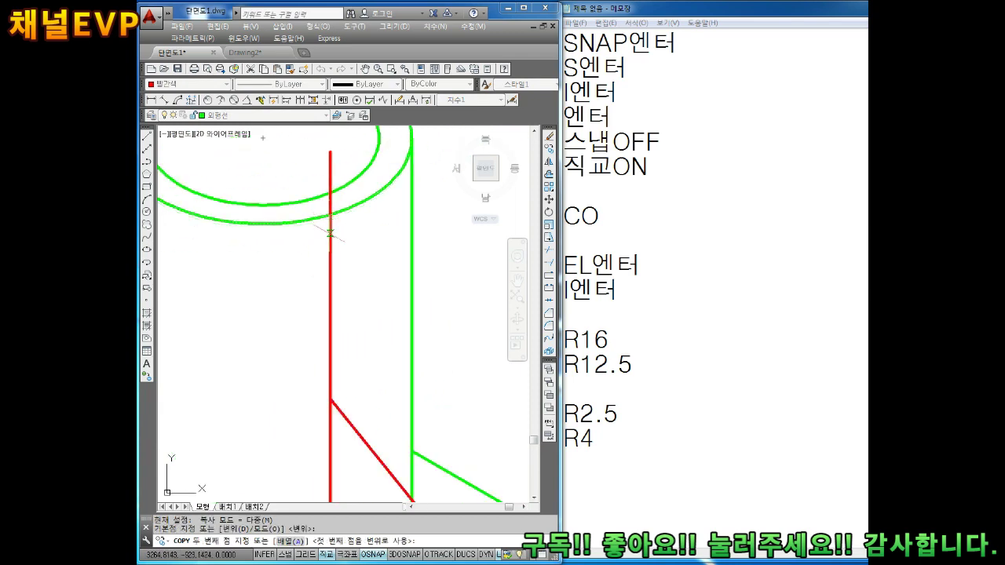
click(330, 399)
scroll(345, 353, down, 4)
key(Escape)
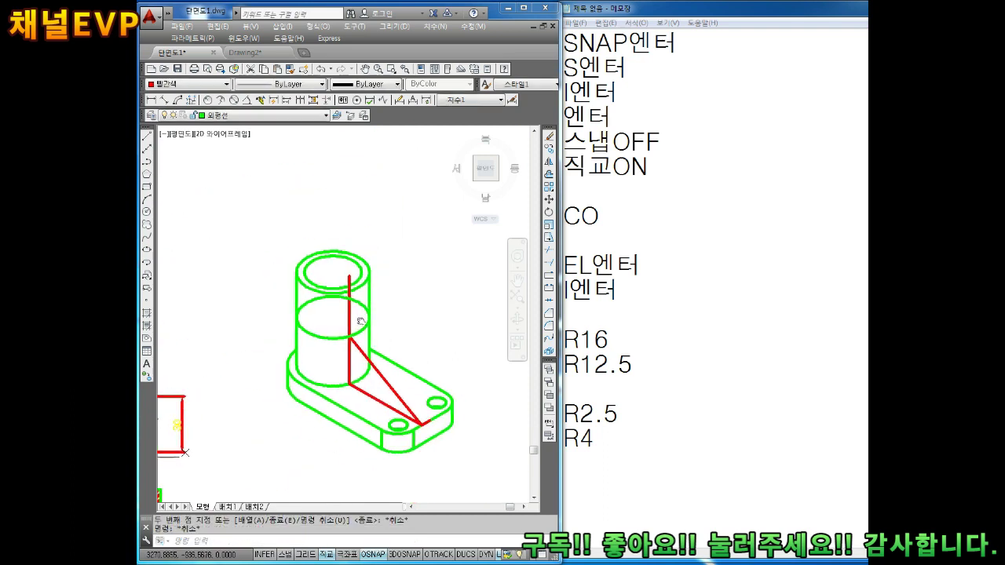
- Select the red vertical rib line to check it, then clear the selection
scroll(360, 322, up, 4)
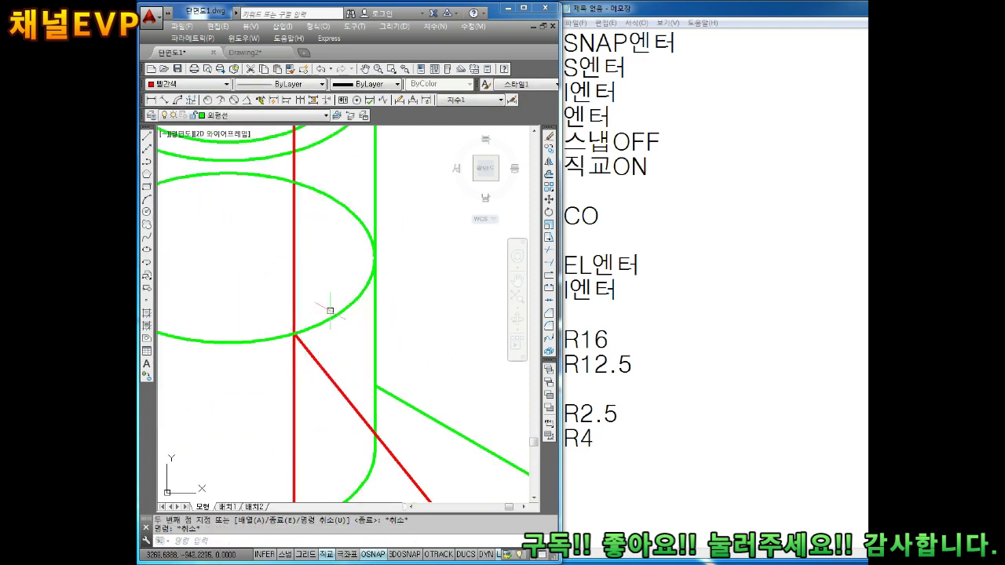
scroll(329, 311, up, 1)
click(298, 306)
click(272, 280)
scroll(331, 284, down, 1)
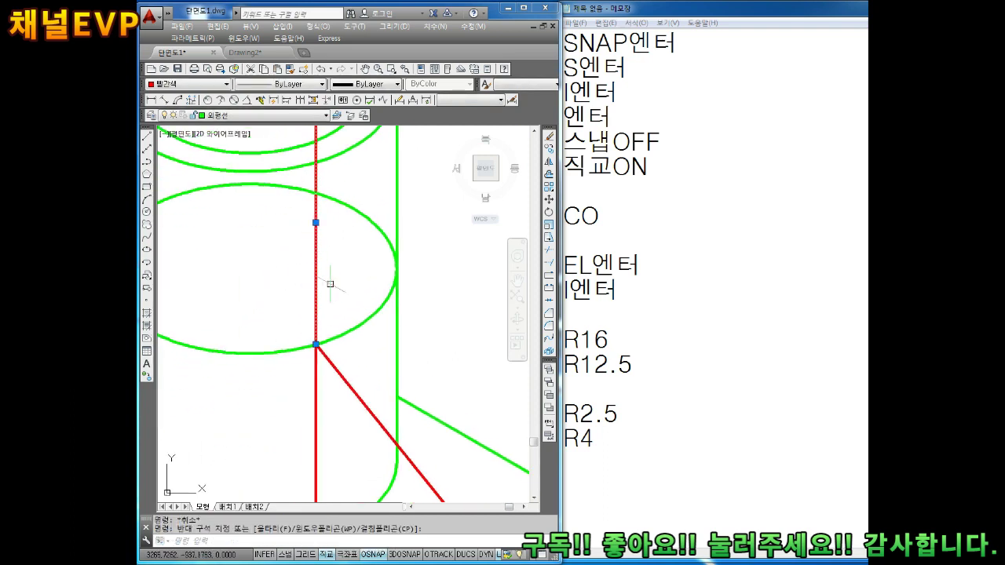
scroll(331, 284, up, 1)
scroll(339, 250, down, 1)
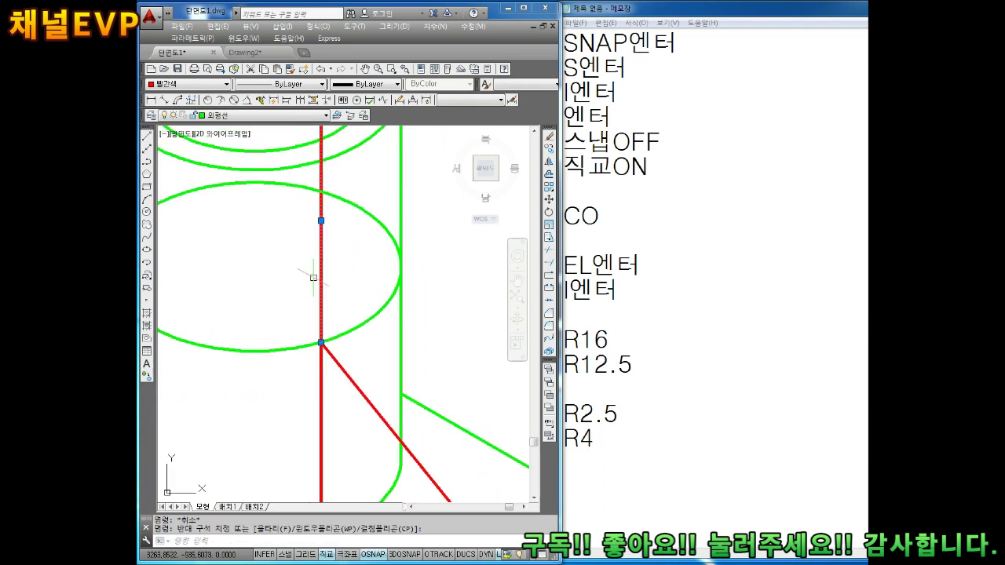
key(Escape)
scroll(312, 281, down, 3)
scroll(328, 255, up, 2)
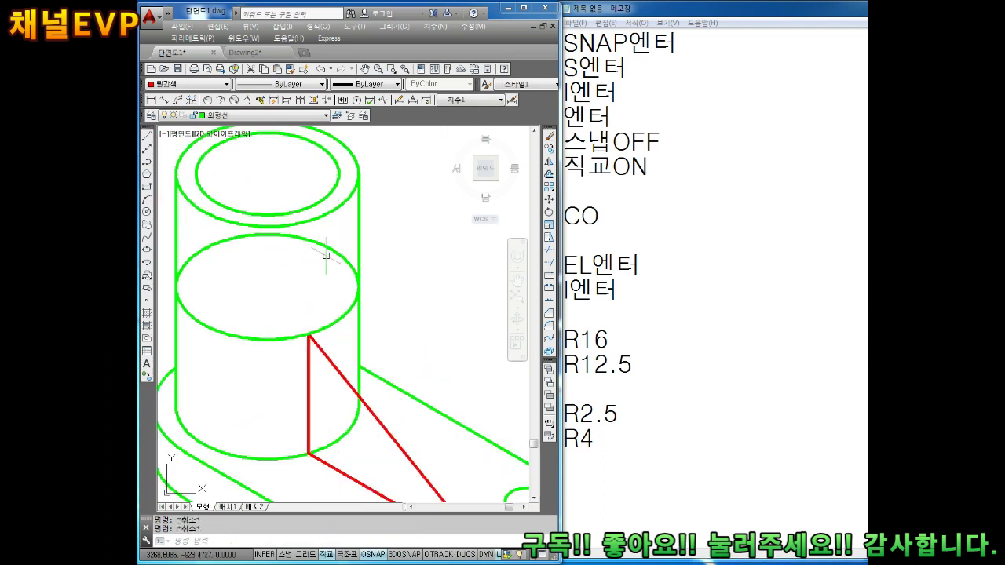
- Trim away the copied ellipse's upper and lower-left arcs with TR, leaving a short curve
text(TR)
key(Return)
key(Return)
click(330, 250)
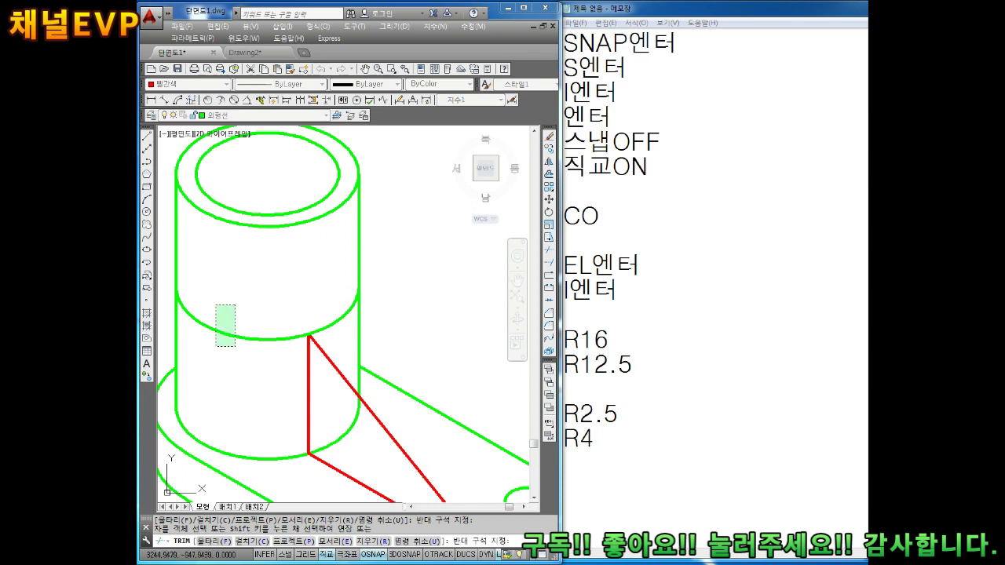
click(229, 338)
scroll(319, 310, down, 3)
scroll(341, 377, up, 3)
key(Escape)
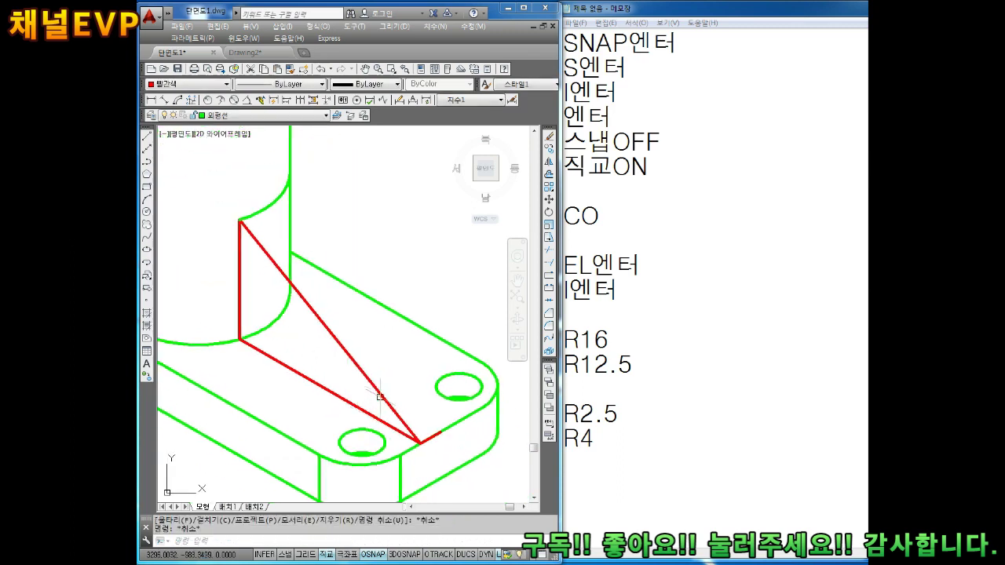
key(Escape)
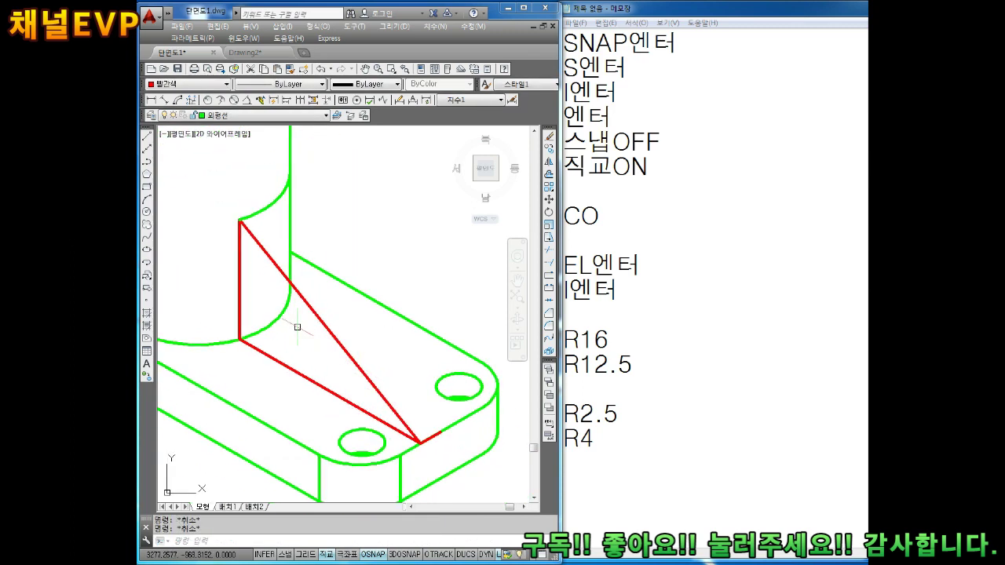
click(330, 331)
key(Escape)
- Switch the isometric drawing plane to top, abandoning the circle and line attempts
key(Return)
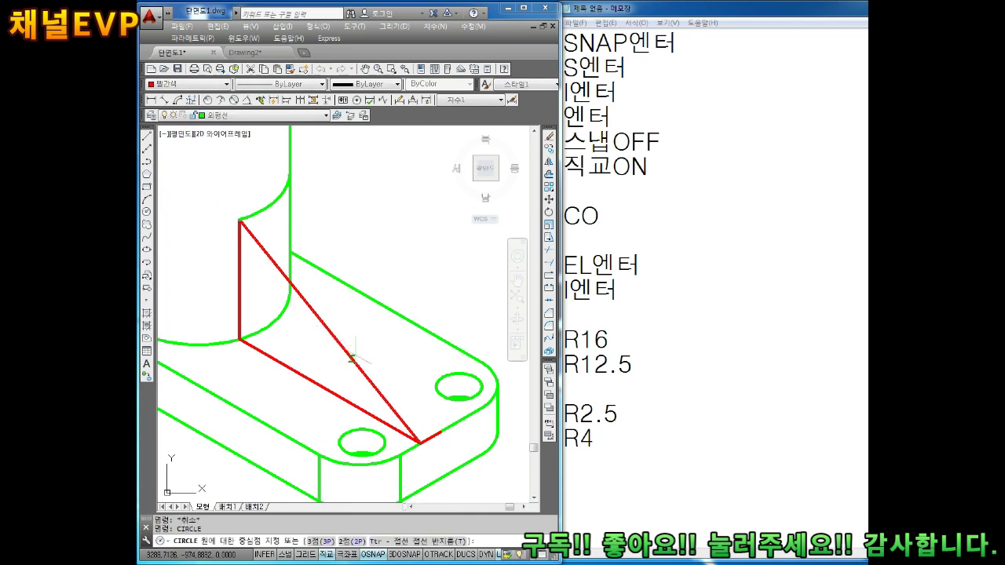
scroll(428, 414, up, 1)
scroll(416, 418, up, 1)
key(Escape)
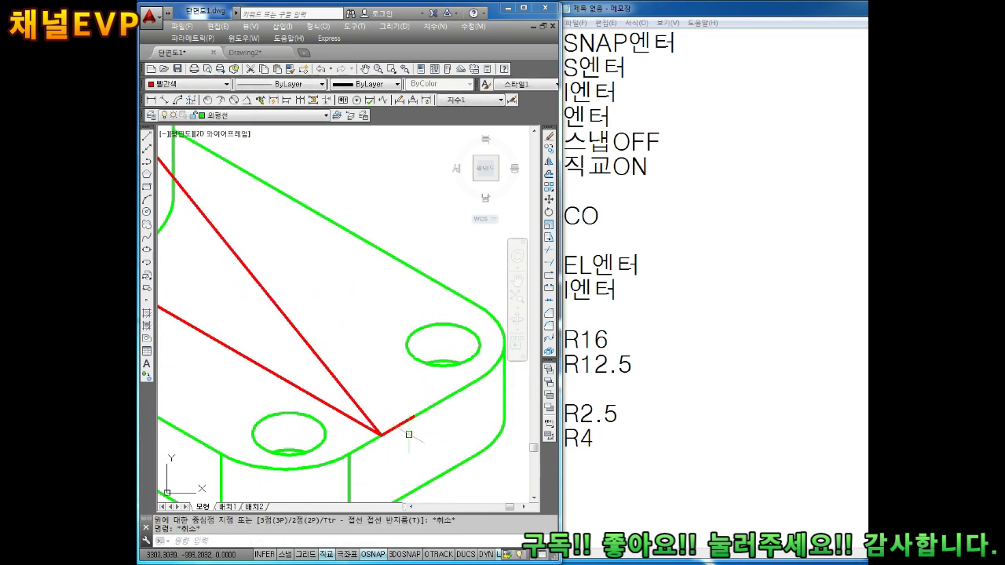
text(L)
key(Return)
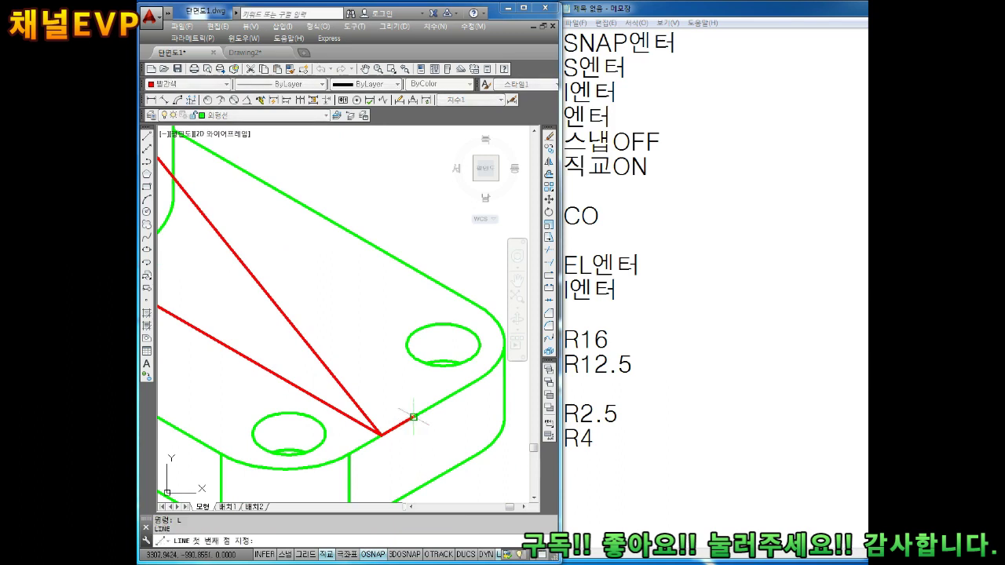
click(413, 417)
key(F5)
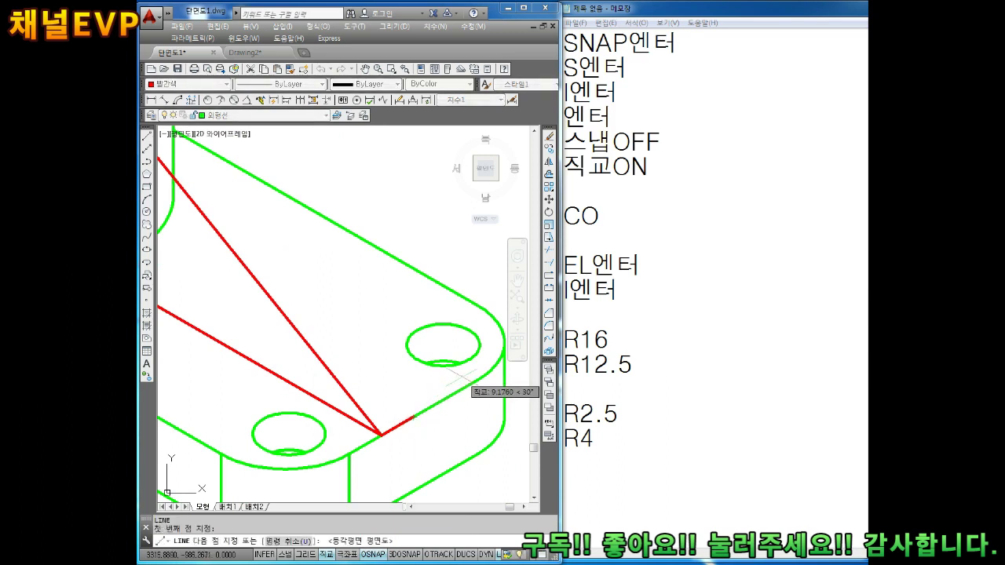
key(Escape)
key(Escape)
scroll(350, 383, down, 2)
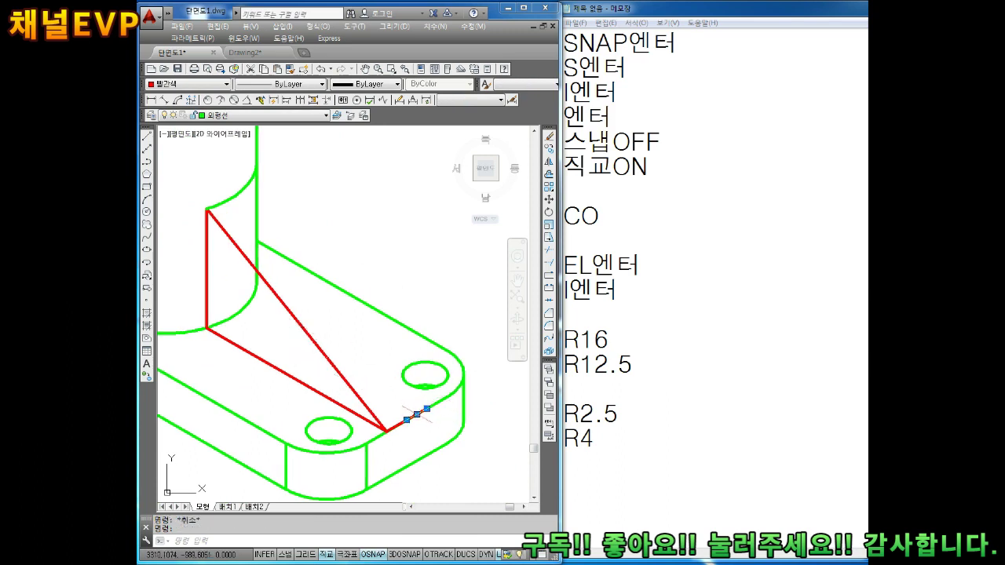
text(c)
text(CO)
- Copy the red diagonal from its lower end to the short red line's end as the rib's second edge
click(358, 395)
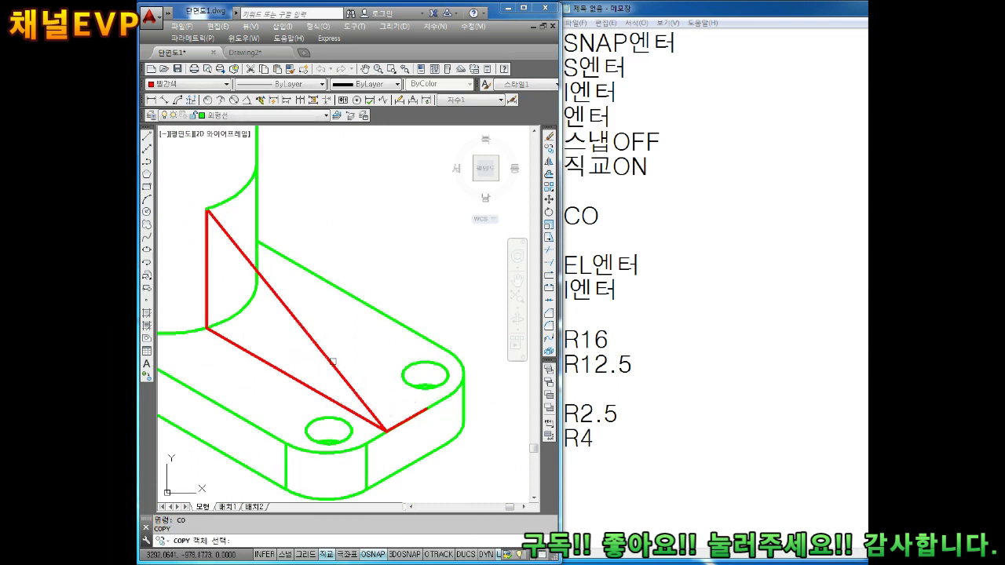
text(co)
key(Return)
click(386, 432)
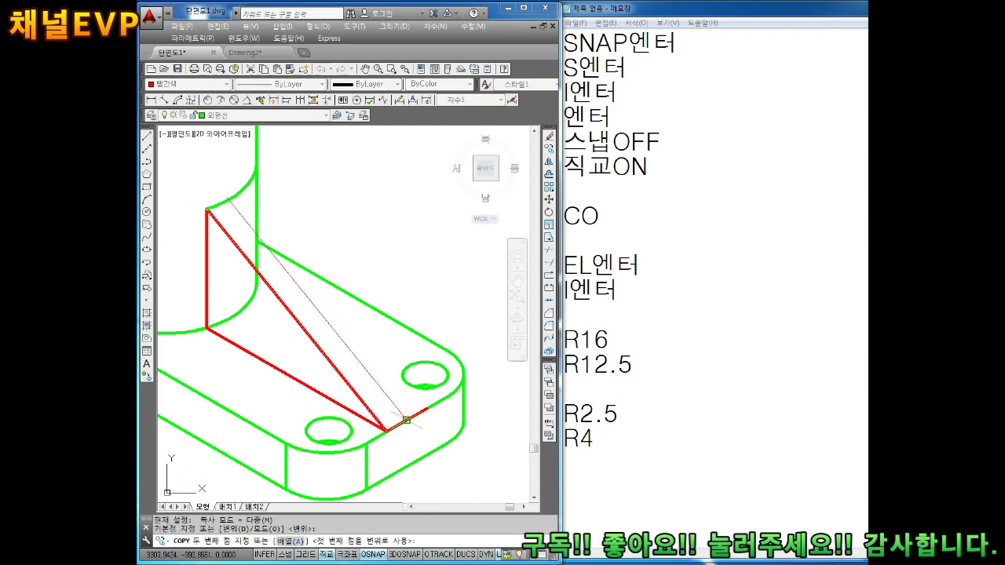
click(416, 414)
key(Escape)
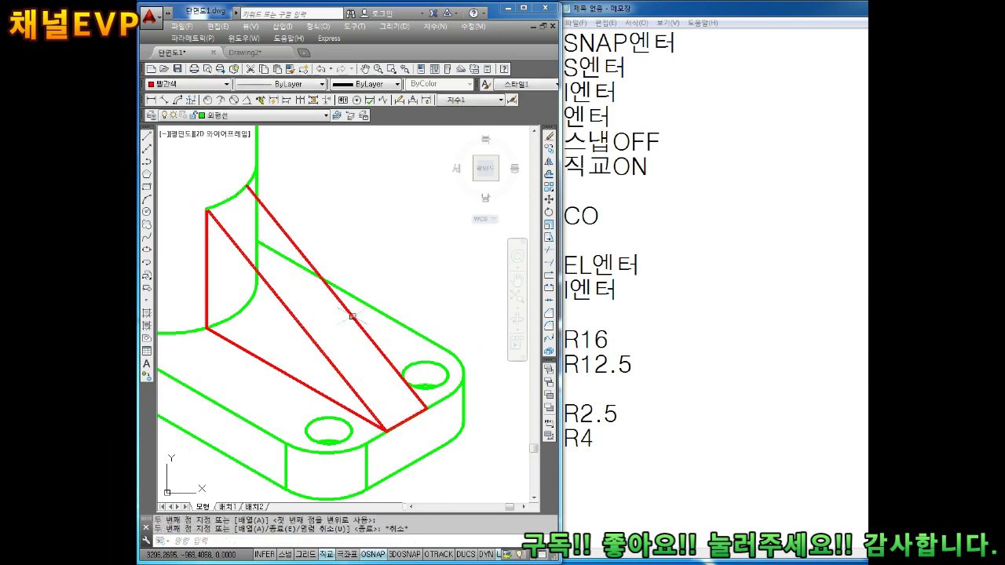
middle_drag(272, 209, 282, 224)
scroll(283, 229, up, 4)
- Zoom and pan along the rib's edges on the isometric part
key(Escape)
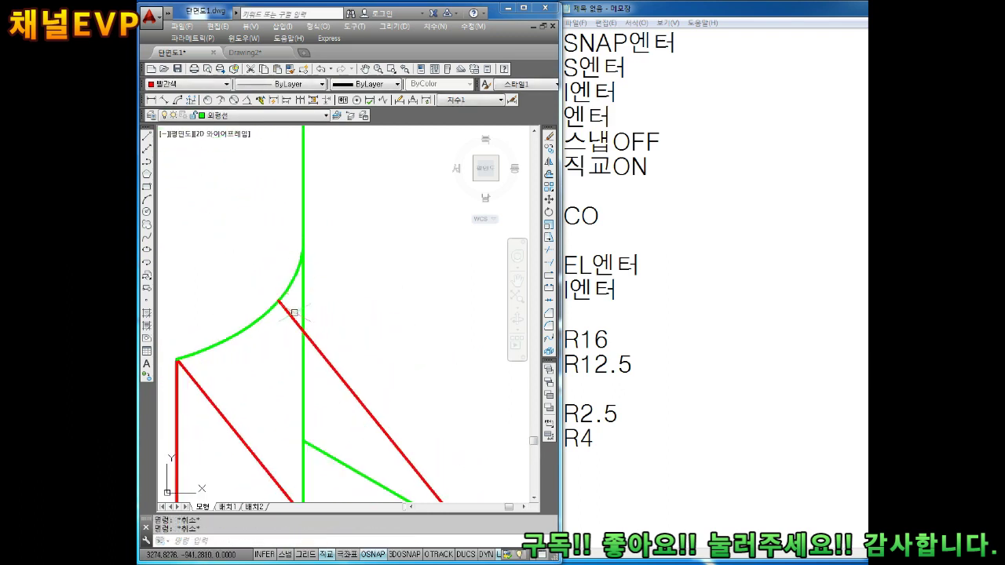
text(TR)
key(Return)
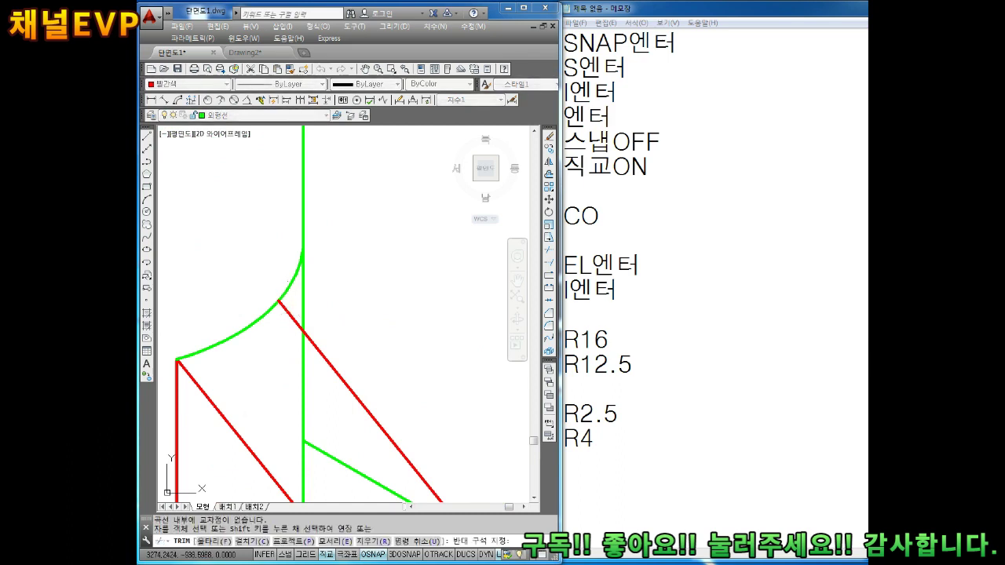
scroll(290, 285, up, 2)
key(Escape)
scroll(247, 341, up, 2)
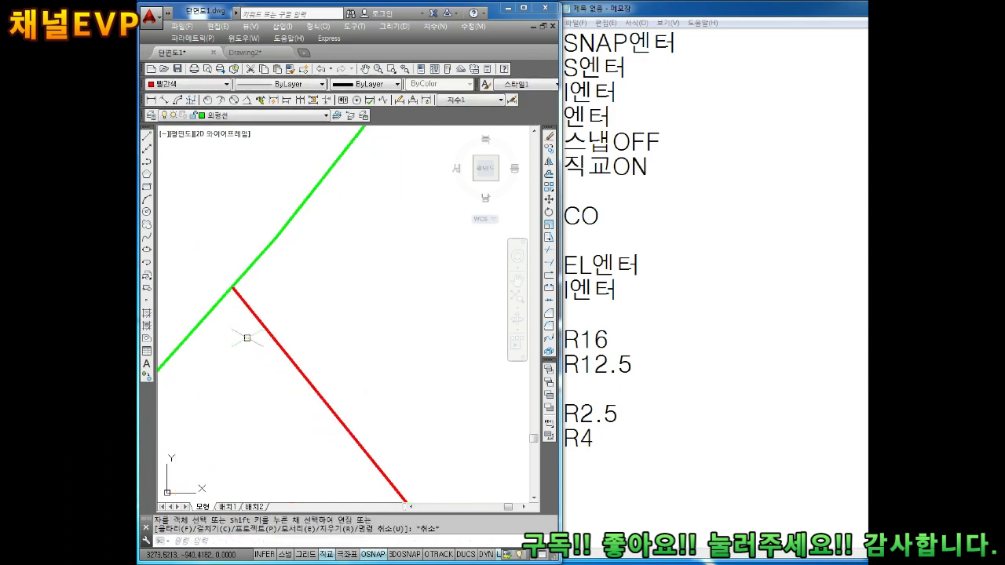
scroll(267, 337, up, 3)
scroll(250, 357, down, 1)
scroll(291, 325, down, 1)
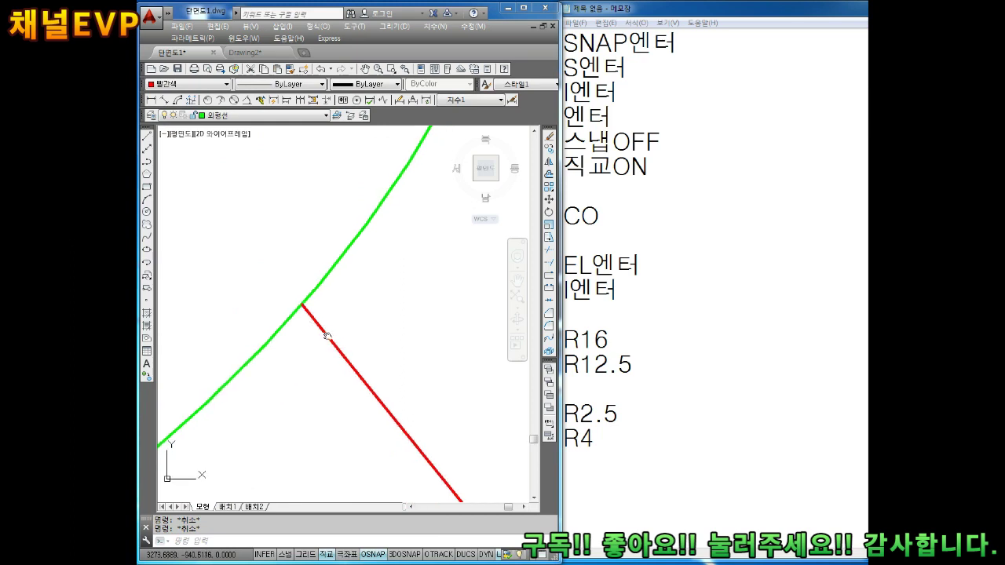
scroll(321, 332, down, 1)
scroll(328, 300, down, 2)
scroll(326, 282, down, 2)
scroll(333, 306, down, 2)
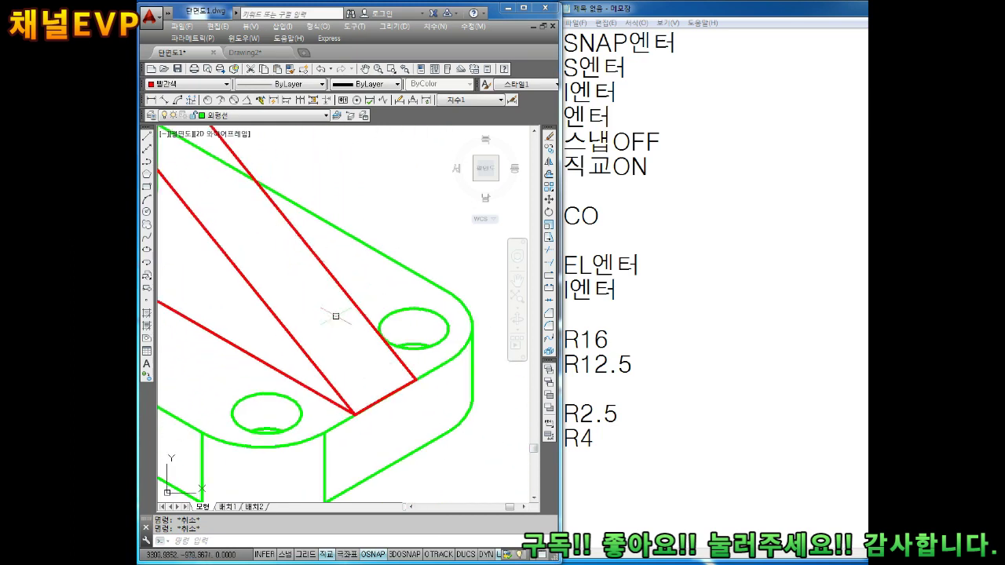
scroll(336, 314, up, 3)
scroll(335, 313, up, 2)
scroll(335, 313, down, 1)
scroll(338, 322, down, 1)
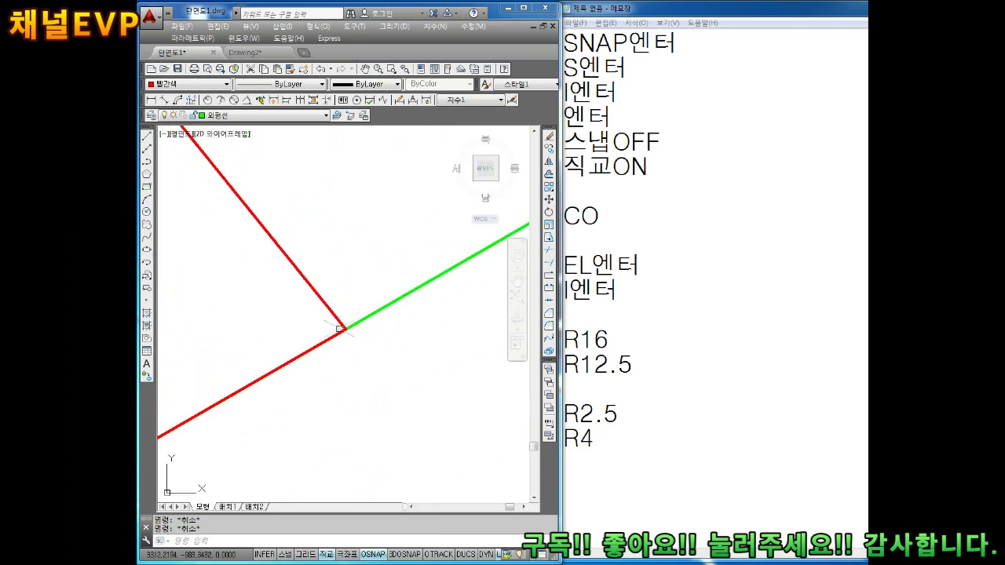
scroll(298, 290, down, 3)
scroll(253, 259, down, 2)
scroll(254, 258, up, 4)
scroll(335, 269, up, 1)
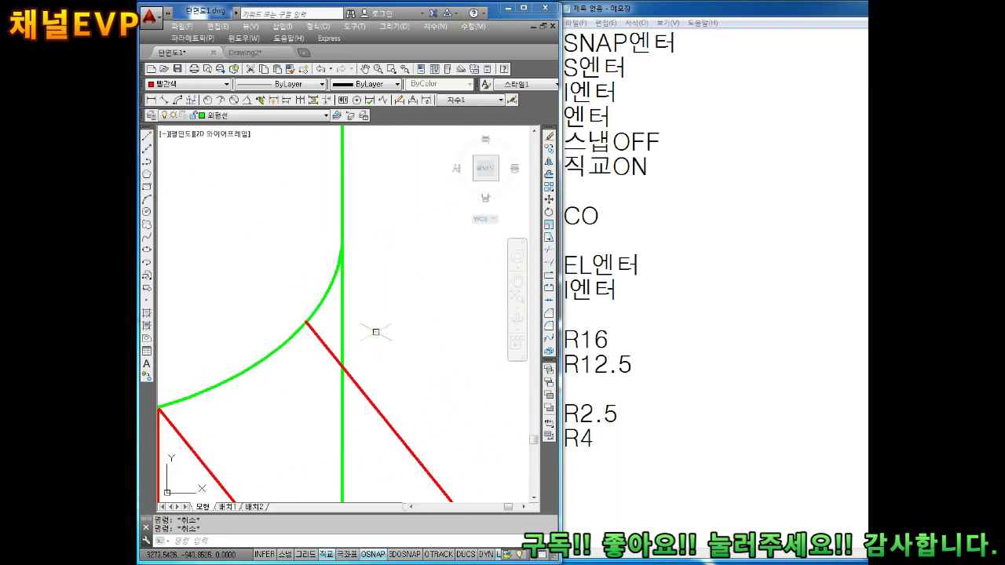
scroll(377, 332, up, 1)
scroll(314, 349, up, 1)
scroll(299, 333, up, 2)
scroll(265, 324, up, 1)
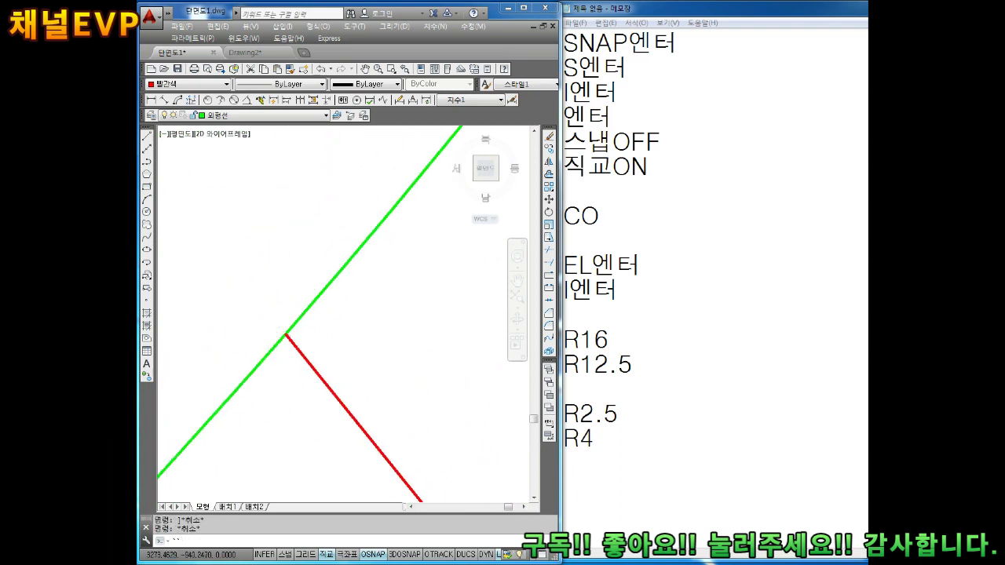
mouse_move(265, 327)
middle_down()
mouse_move(307, 358)
mouse_move(327, 333)
middle_up()
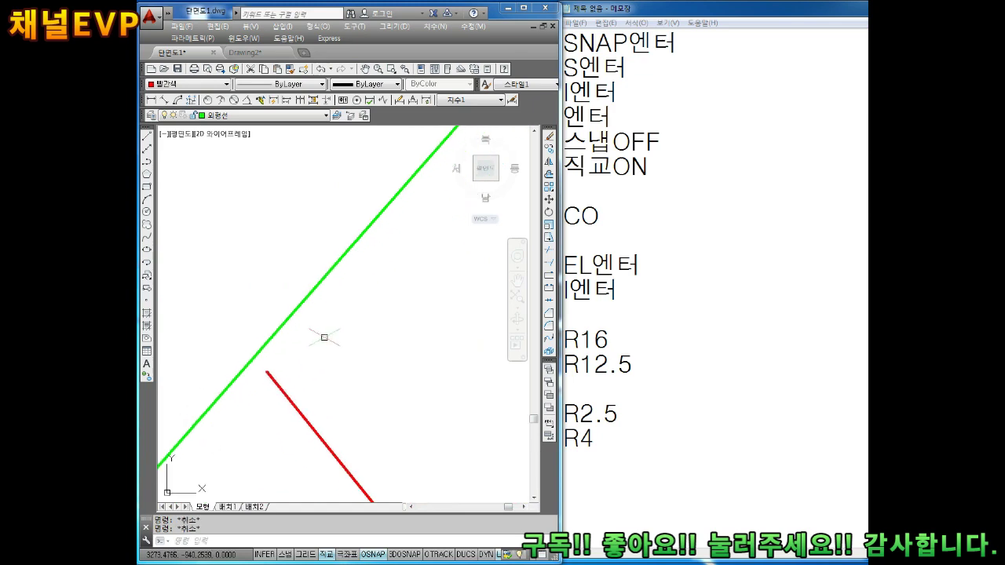
- Regenerate the drawing with GEN and bring the red rib and green arc junction into view
text(REGEN)
key(Return)
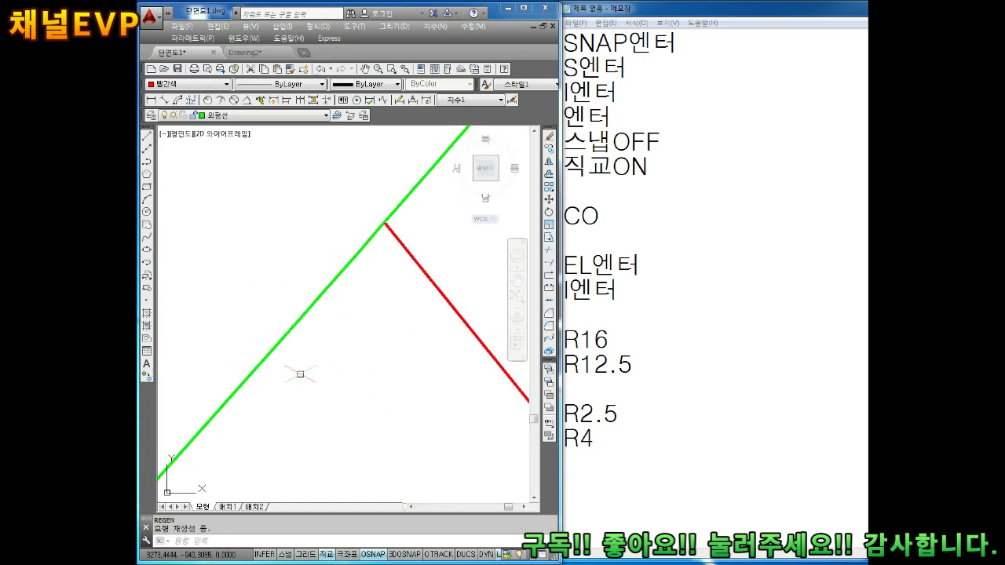
middle_drag(298, 375, 340, 216)
scroll(341, 216, down, 2)
scroll(341, 220, up, 2)
scroll(240, 343, down, 2)
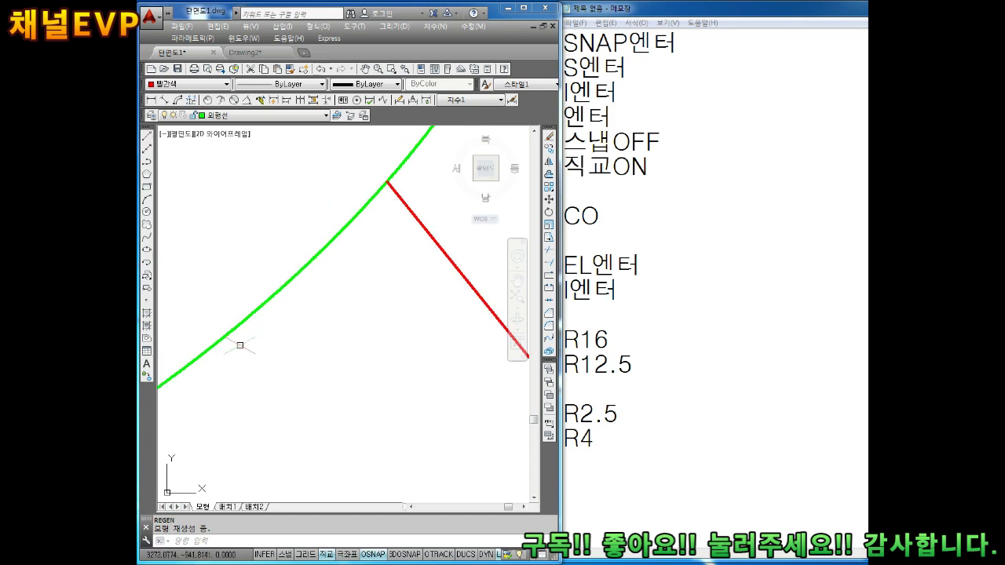
scroll(291, 350, down, 2)
scroll(188, 430, up, 2)
scroll(273, 318, up, 1)
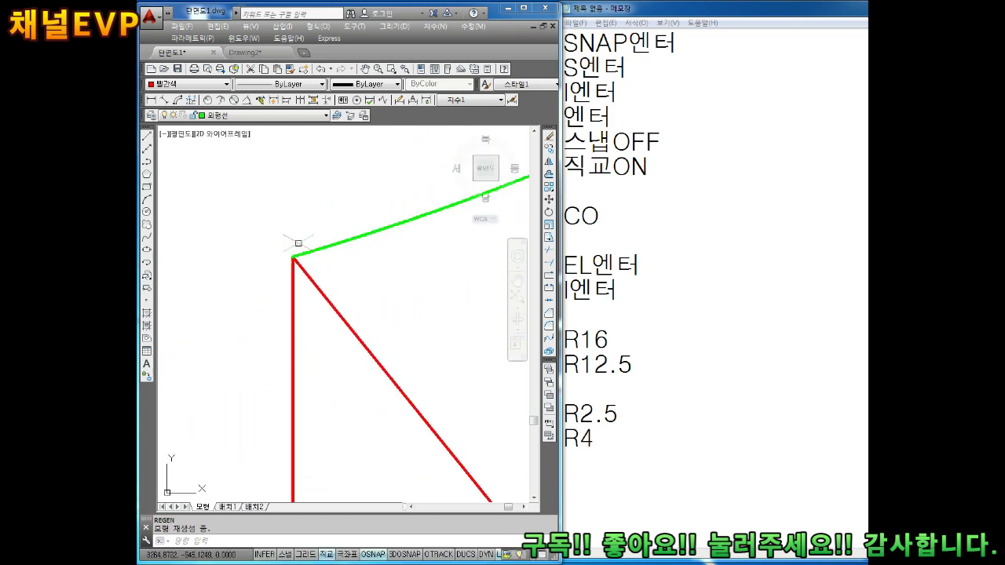
scroll(267, 316, up, 2)
middle_drag(267, 316, 297, 321)
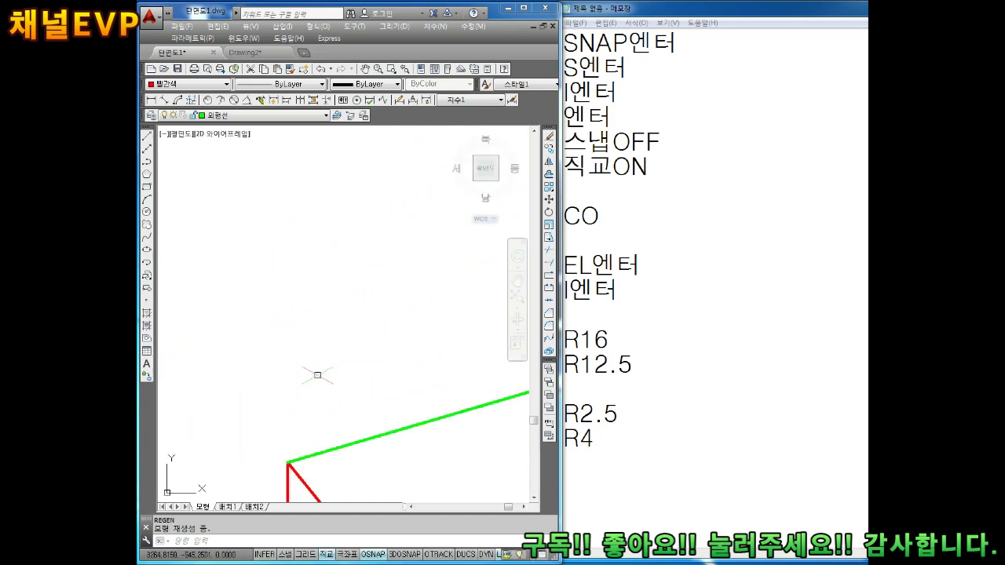
mouse_move(317, 375)
middle_down()
mouse_move(358, 276)
mouse_move(295, 314)
mouse_move(392, 265)
middle_up()
scroll(386, 294, down, 2)
scroll(264, 359, up, 2)
- Trim off the green arc portion lying beyond the red rib line
key(Escape)
key(Escape)
text(EX)
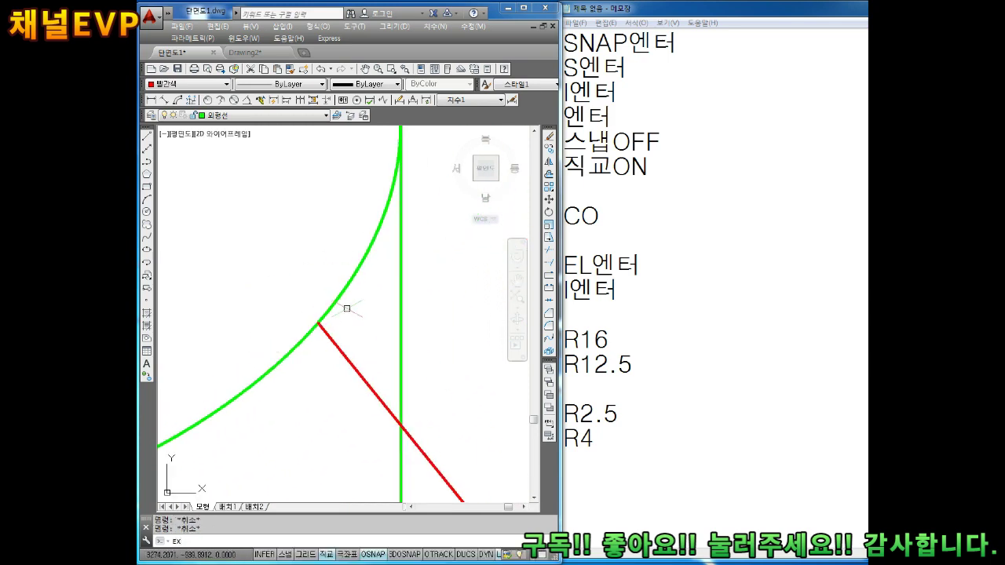
key(Return)
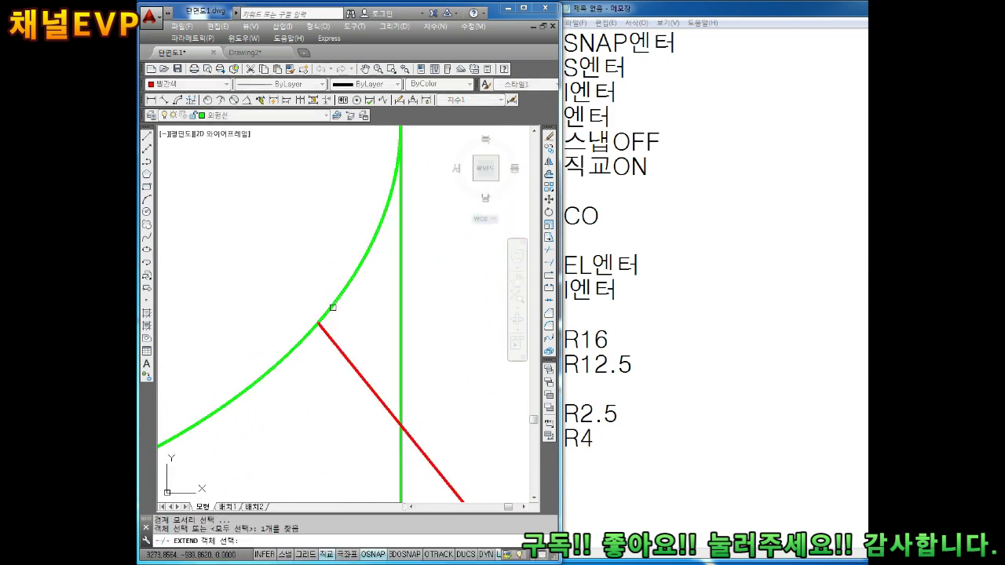
key(Return)
key(Escape)
key(Escape)
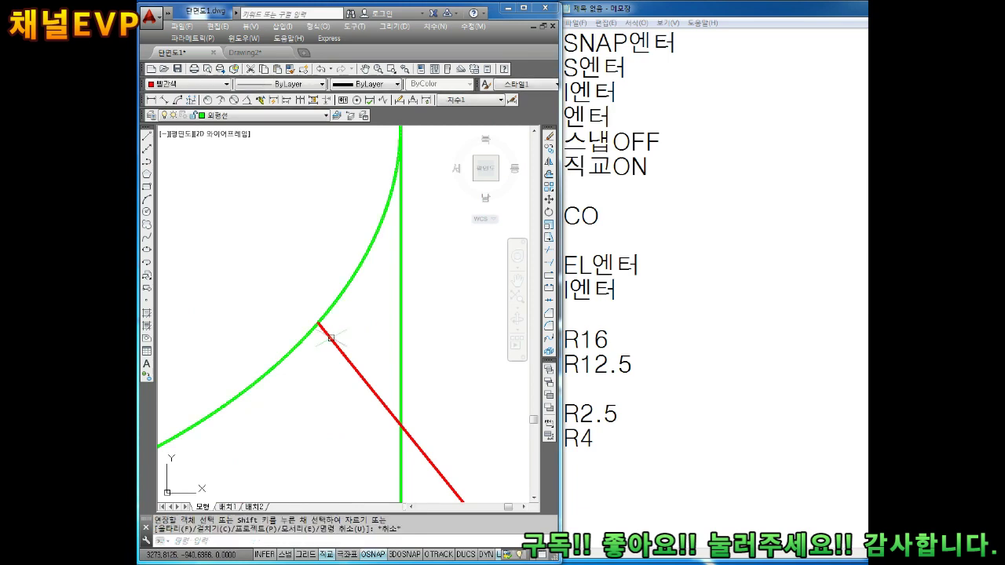
text(TR)
key(Return)
key(Return)
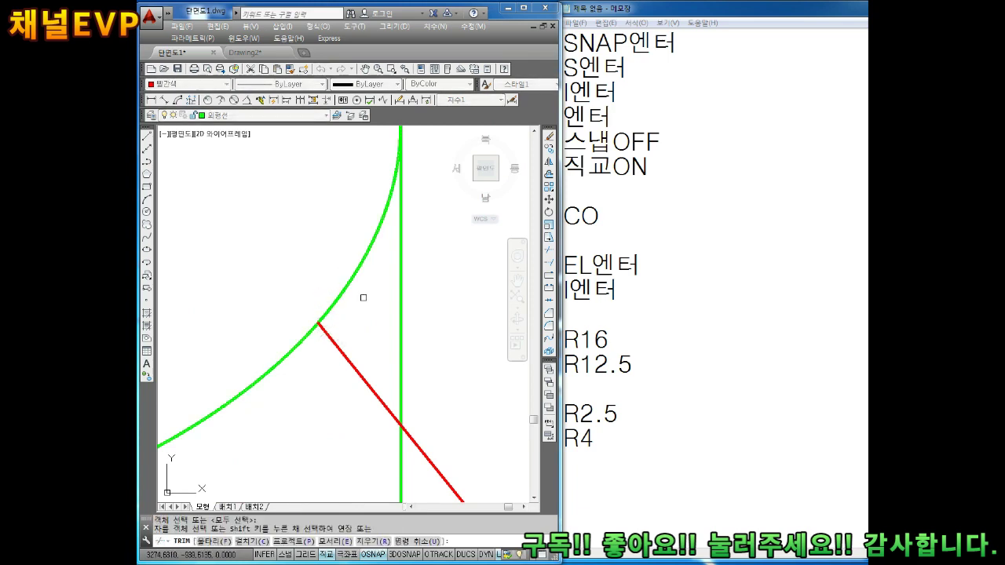
click(349, 287)
key(Escape)
- Zoom to the drawing extents and recentre the view on the green isometric part
scroll(341, 260, down, 2)
scroll(329, 272, down, 1)
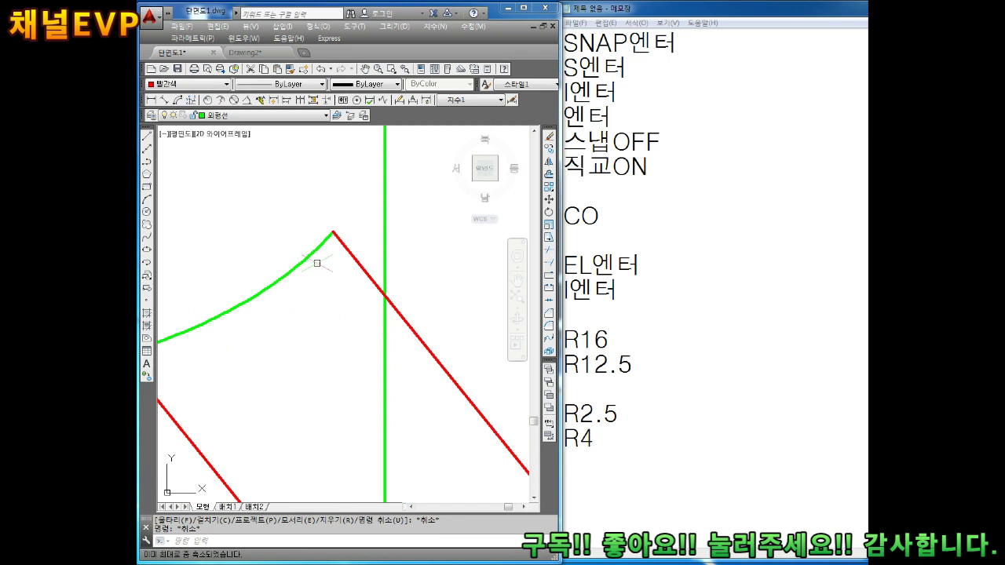
middle_drag(316, 263, 366, 233)
scroll(355, 272, up, 3)
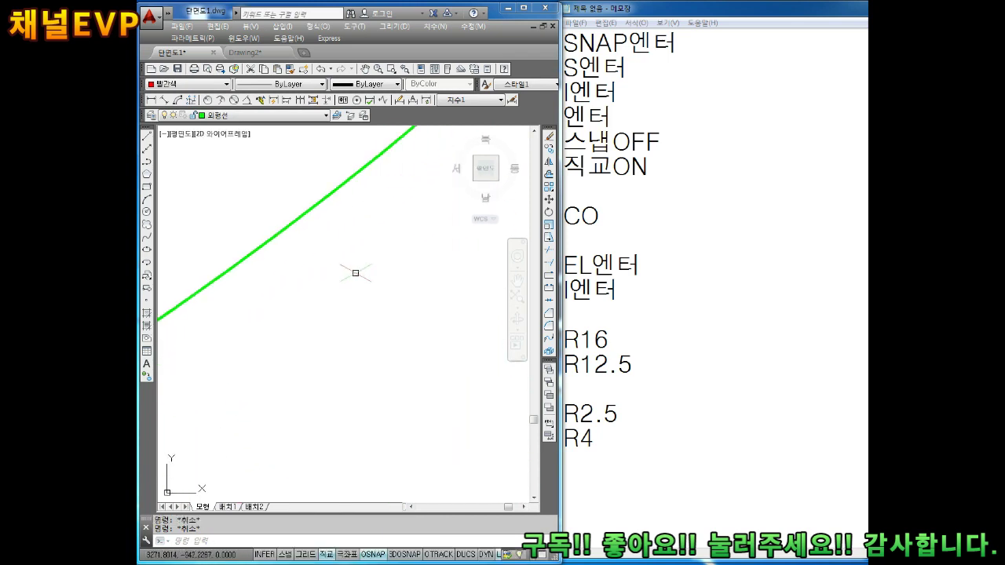
scroll(353, 277, down, 3)
middle_drag(369, 296, 298, 291)
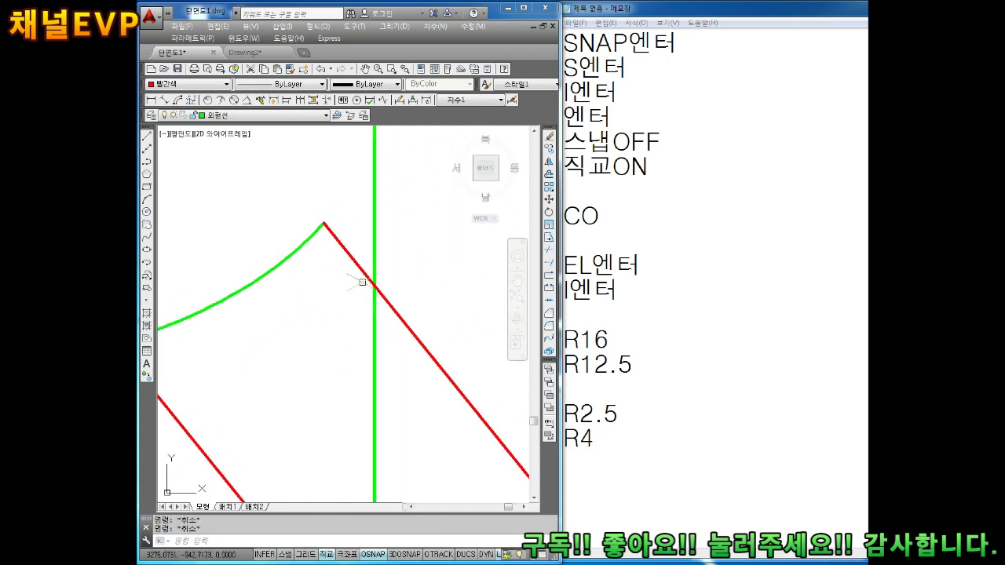
text(z)
key(Return)
text(e)
key(Return)
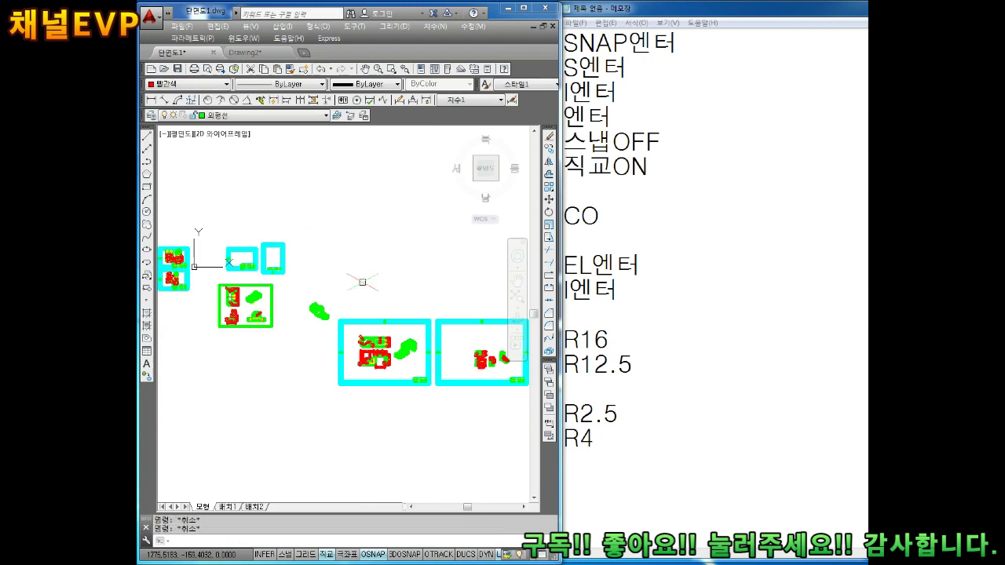
middle_drag(500, 421, 408, 421)
scroll(448, 293, up, 8)
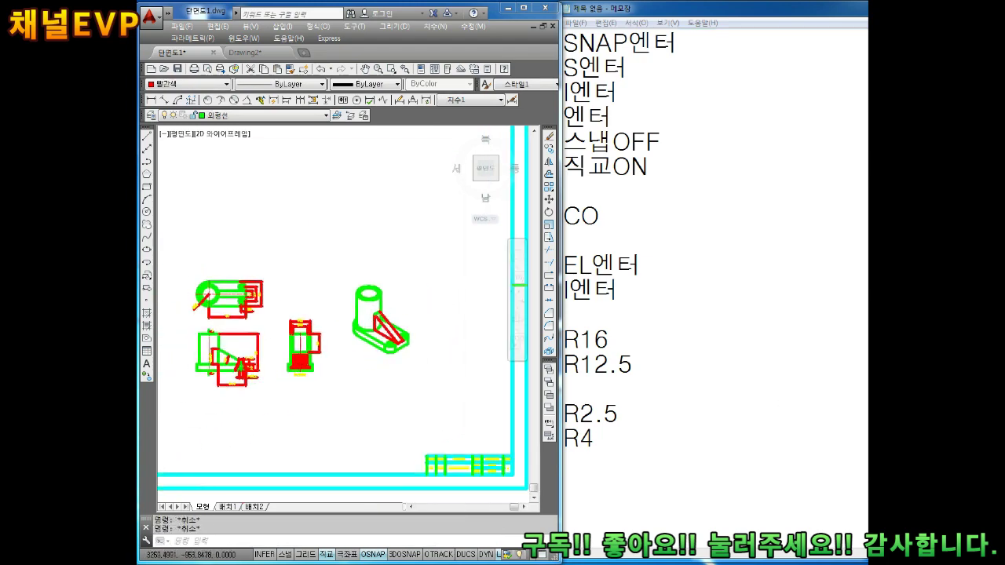
middle_drag(447, 293, 332, 282)
scroll(341, 296, down, 3)
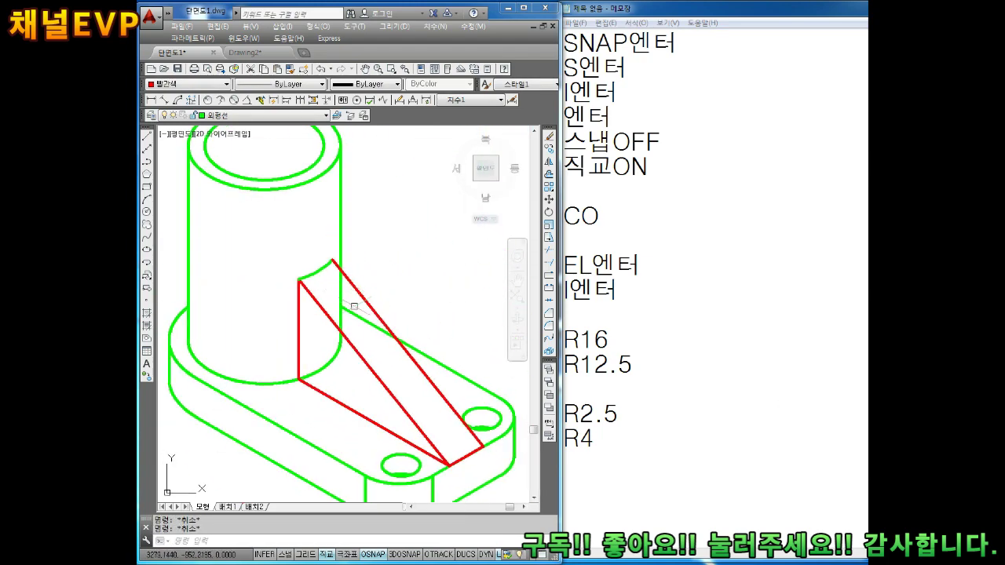
text(TR)
key(Return)
key(Return)
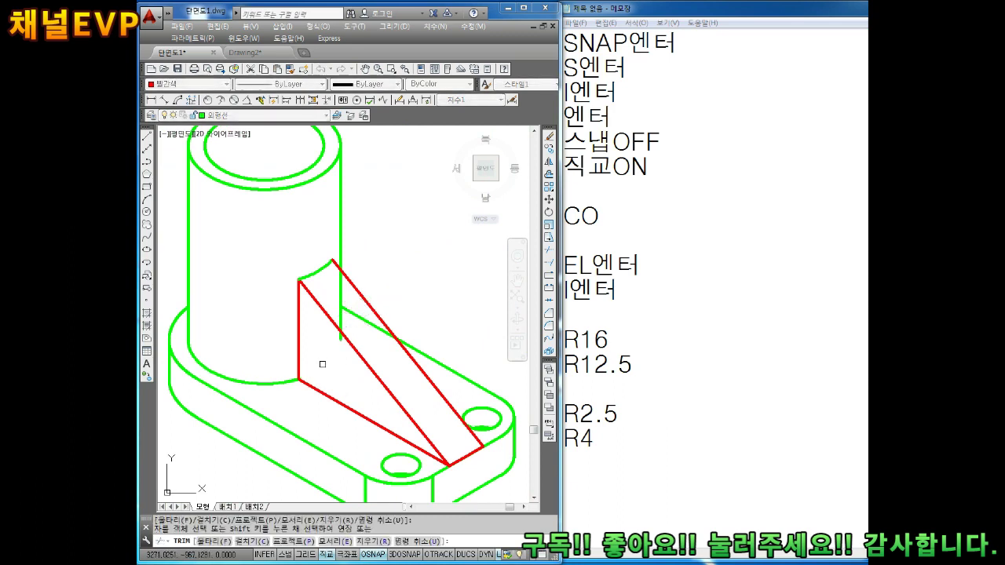
scroll(344, 318, up, 2)
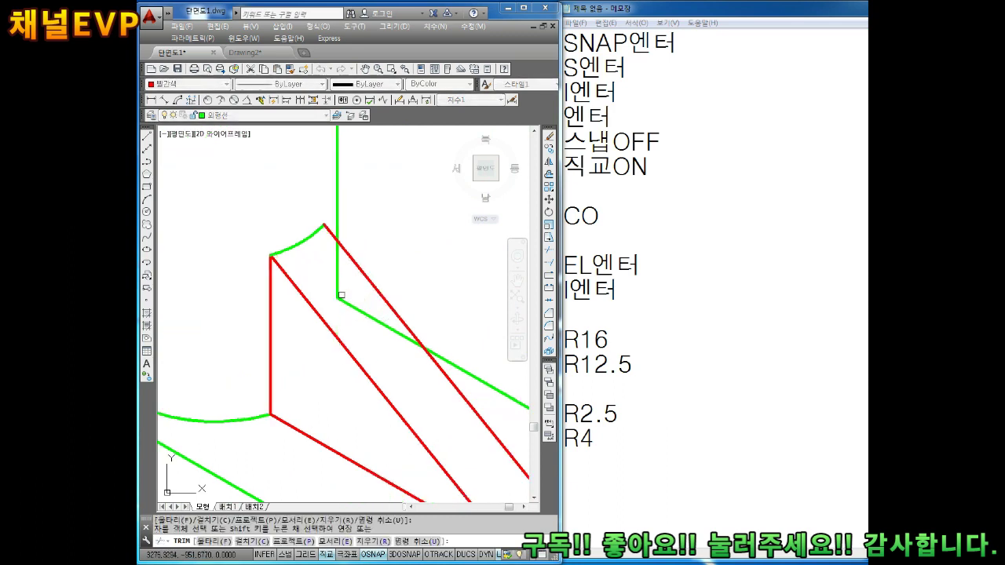
scroll(332, 297, down, 2)
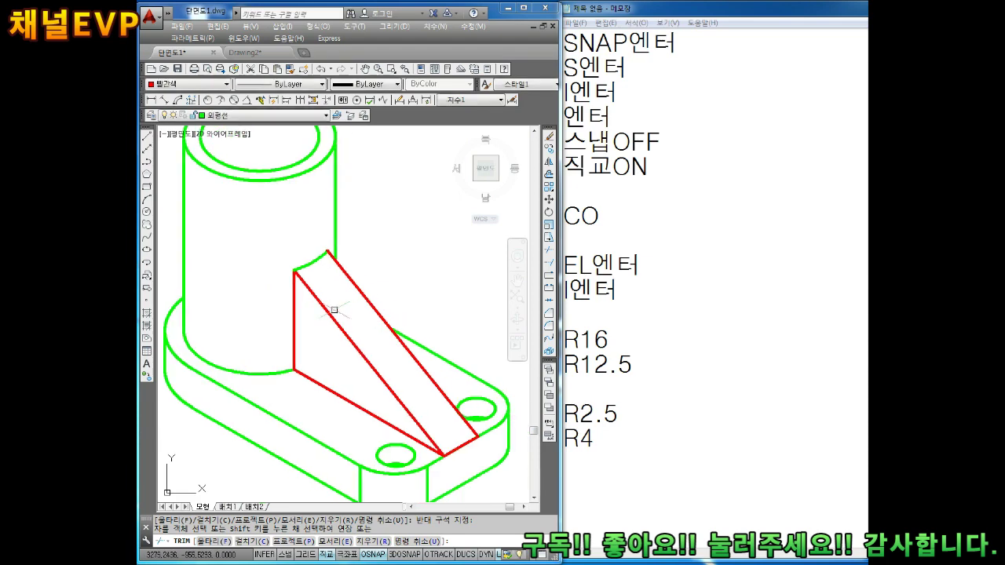
key(Escape)
key(Escape)
- Move all the red rib lines onto the green layer
click(305, 257)
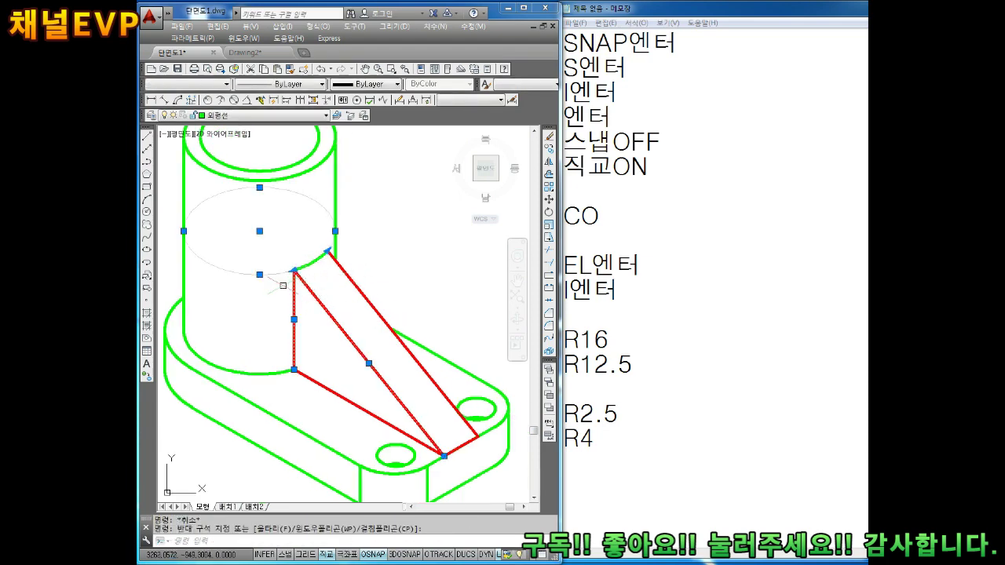
scroll(345, 266, up, 3)
click(328, 289)
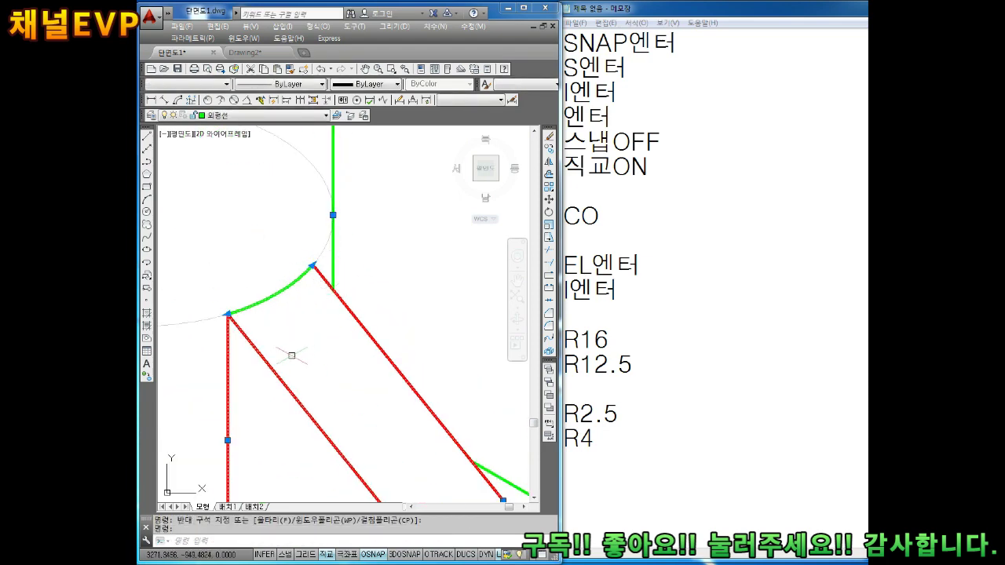
scroll(292, 355, down, 3)
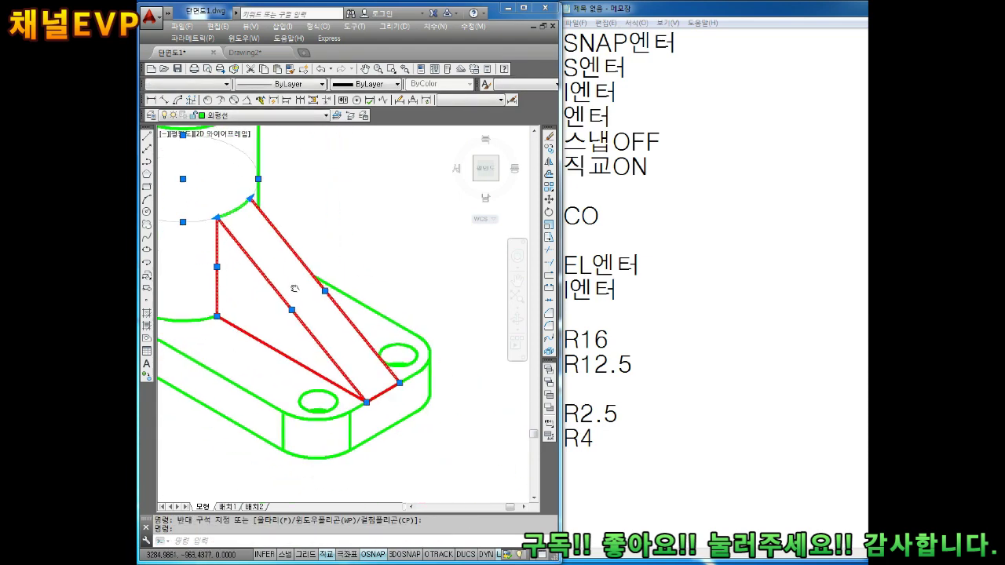
click(343, 386)
click(216, 116)
click(188, 102)
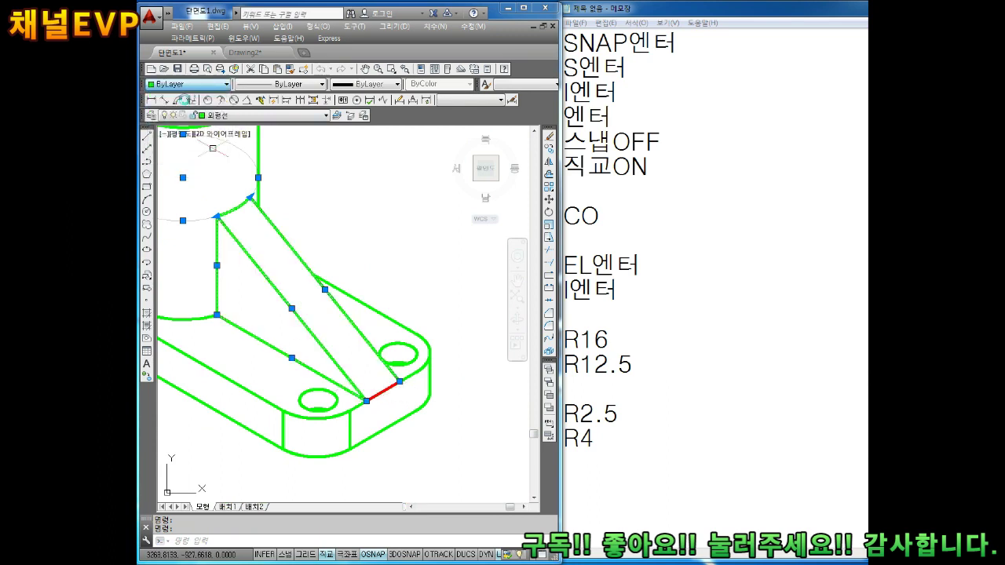
key(Escape)
key(Escape)
- Delete the short leftover red segment at the rib's foot on the base edge
middle_drag(297, 268, 343, 292)
scroll(343, 292, down, 3)
scroll(403, 359, up, 3)
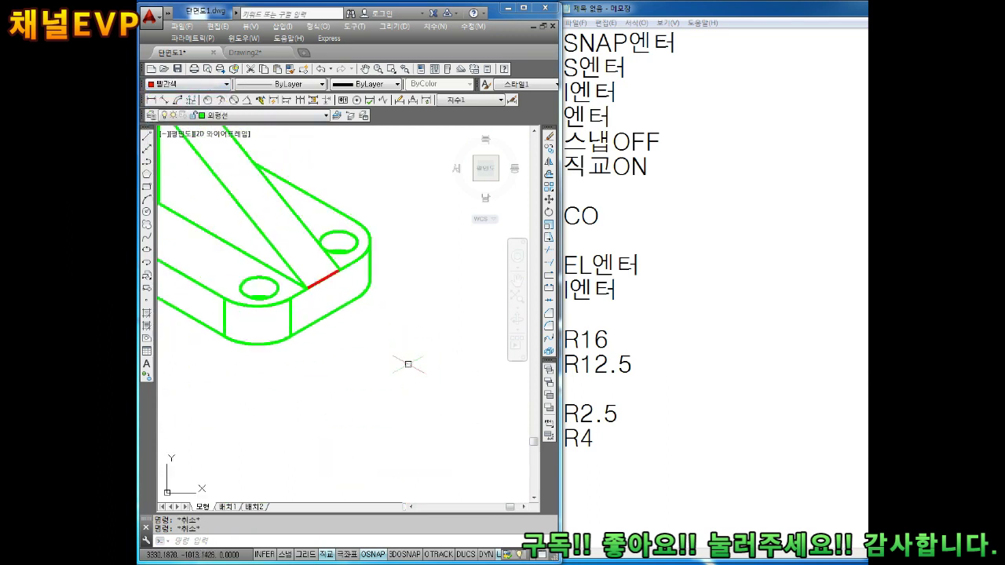
scroll(322, 274, up, 3)
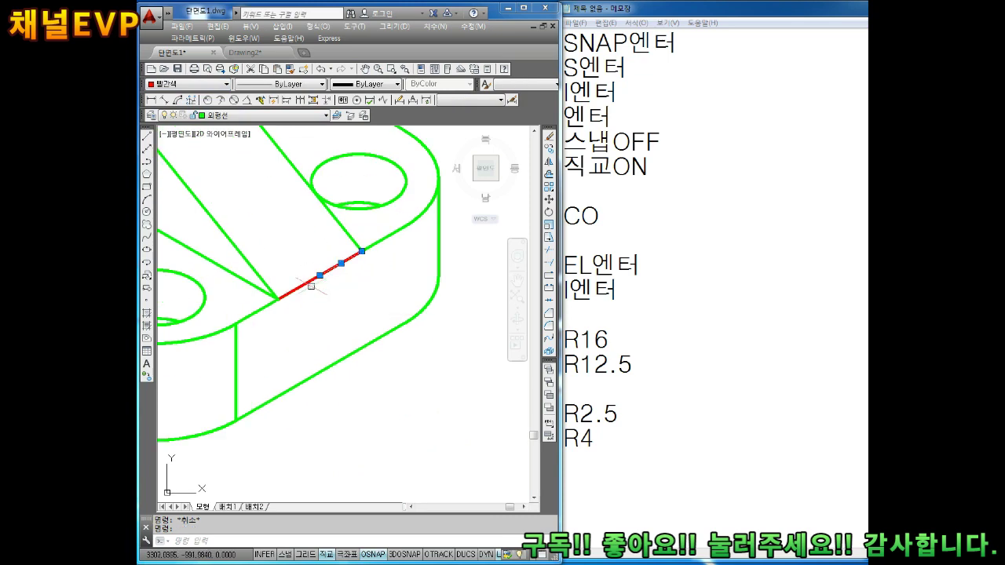
key(Delete)
scroll(362, 326, down, 5)
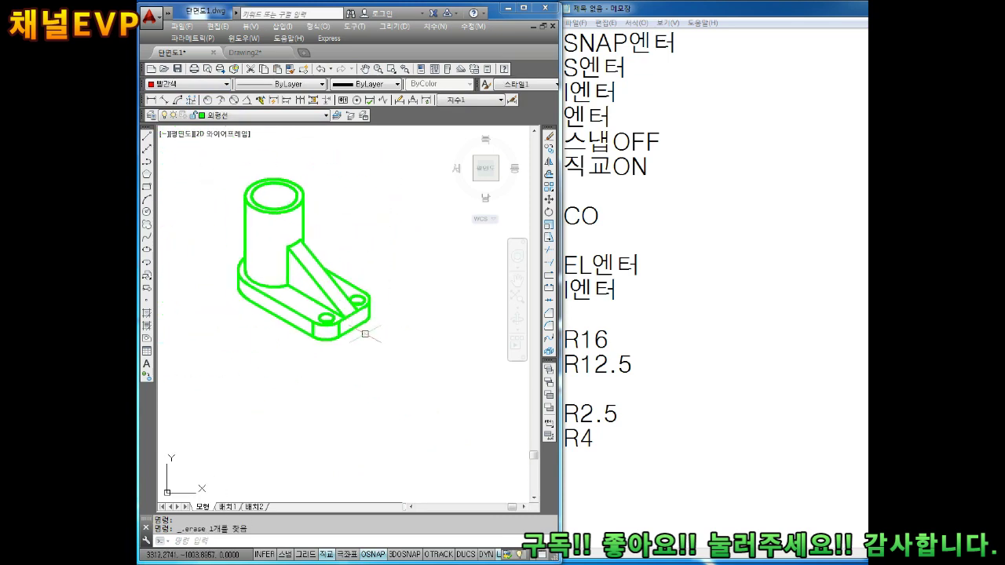
middle_drag(365, 334, 388, 374)
middle_drag(306, 392, 396, 306)
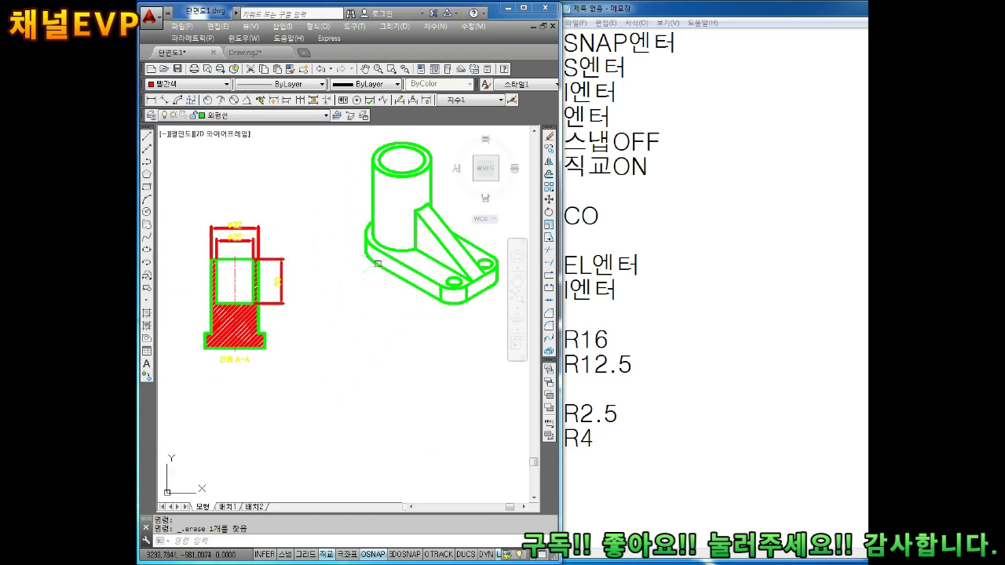
middle_drag(396, 246, 396, 317)
mouse_move(187, 385)
middle_down()
mouse_move(285, 270)
mouse_move(363, 269)
middle_up()
scroll(246, 269, up, 5)
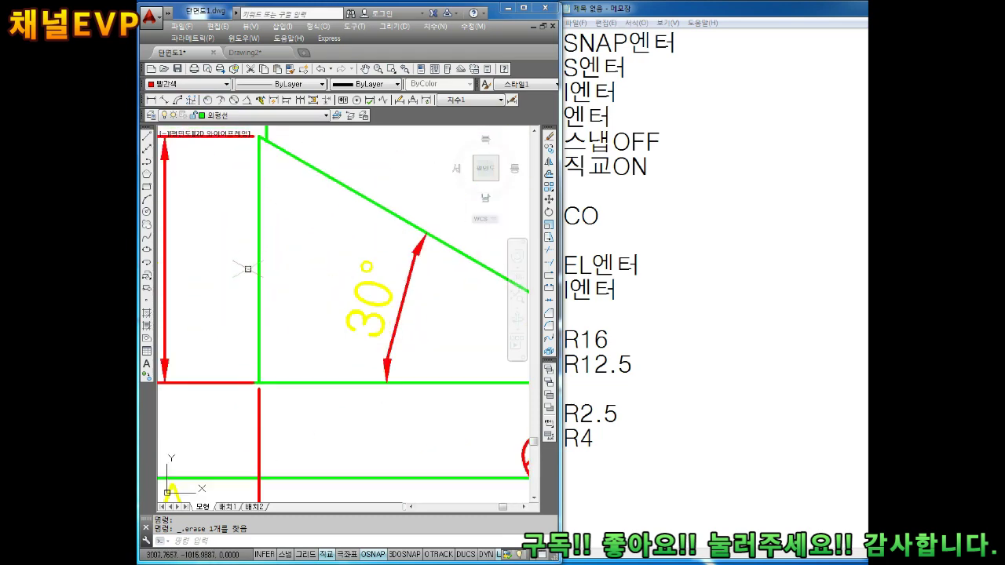
scroll(253, 196, up, 1)
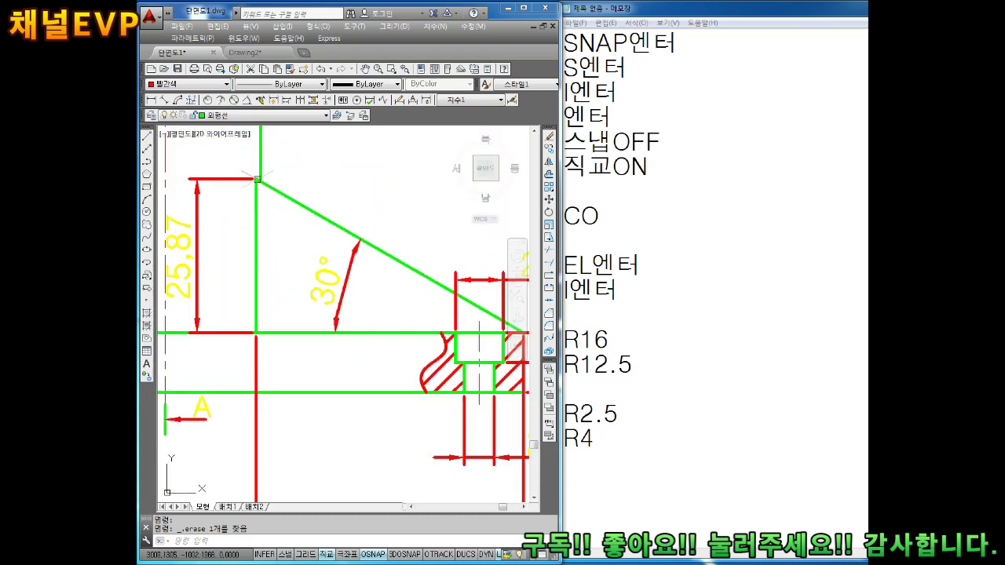
scroll(269, 190, down, 5)
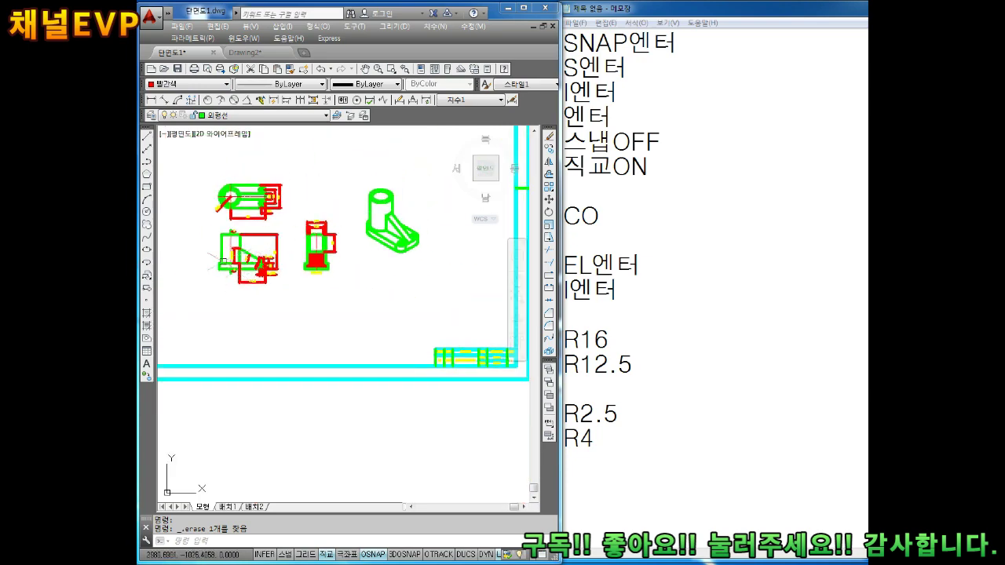
scroll(223, 261, up, 5)
middle_drag(223, 261, 217, 358)
middle_drag(369, 264, 266, 268)
scroll(265, 268, down, 3)
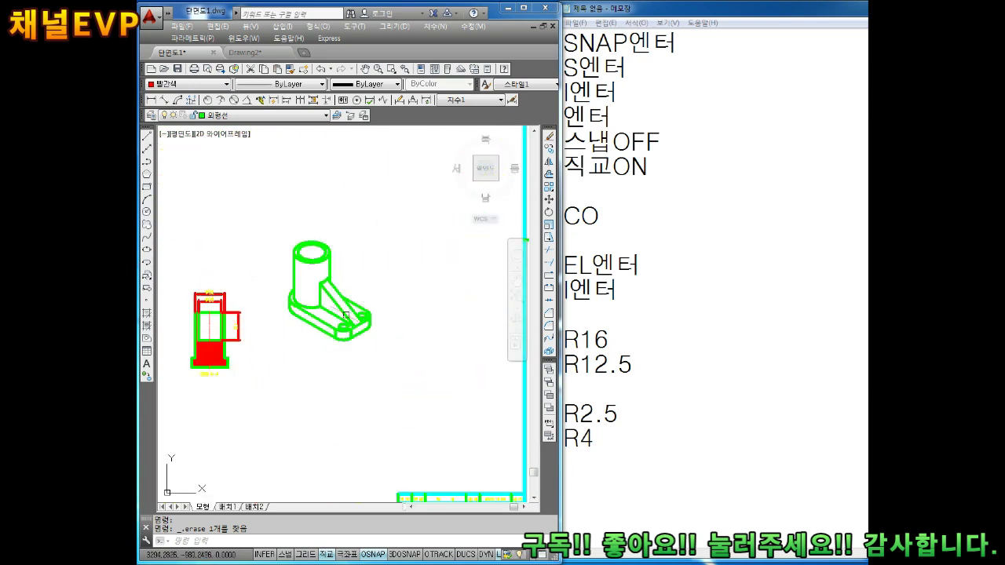
scroll(345, 315, up, 4)
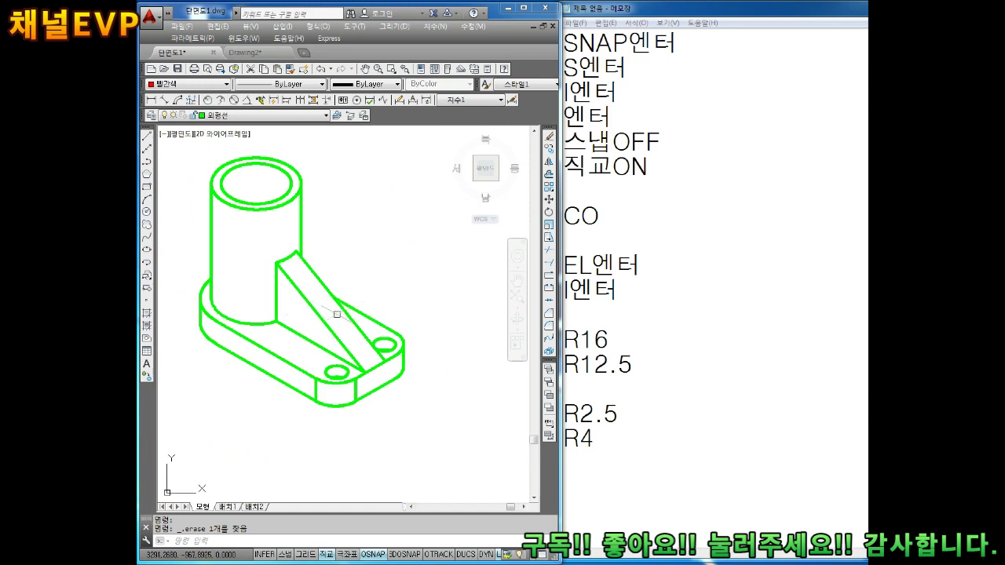
scroll(337, 312, down, 4)
middle_drag(291, 379, 352, 314)
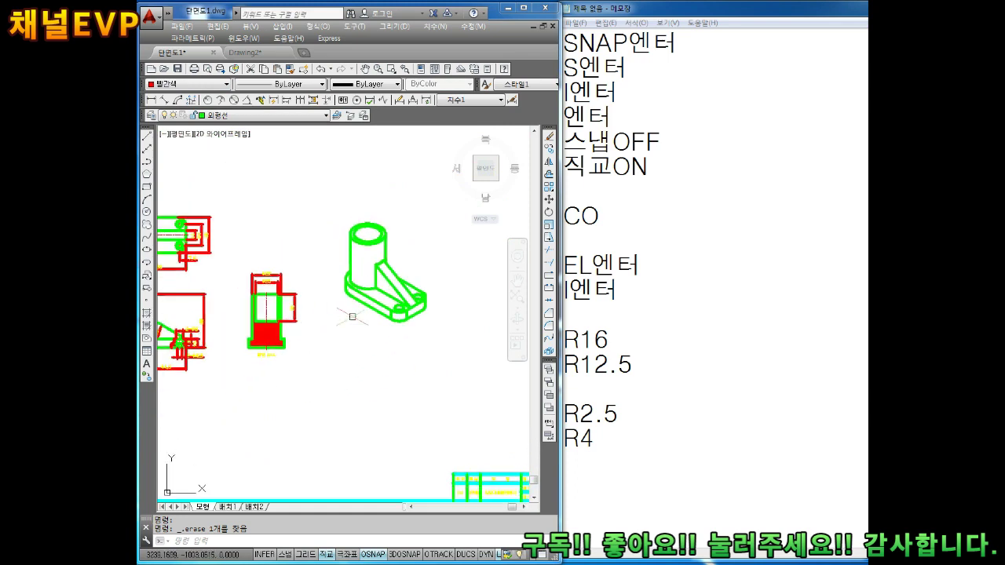
scroll(352, 315, up, 2)
scroll(351, 268, down, 2)
key(Escape)
key(Escape)
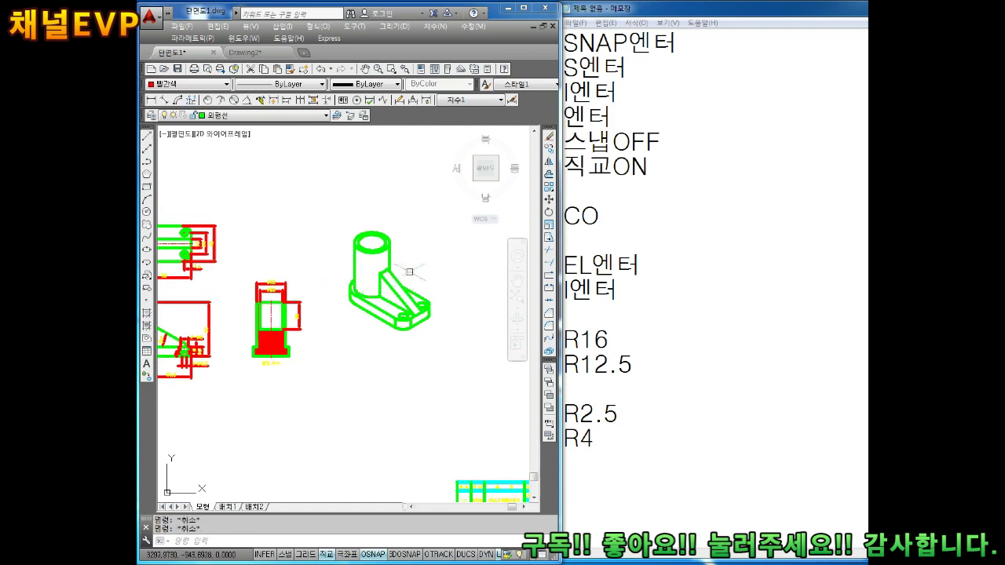
mouse_move(350, 269)
middle_down()
mouse_move(399, 269)
mouse_move(357, 265)
middle_up()
- Start scaling all the views, then cancel without changing their size
key(Return)
click(377, 198)
click(288, 354)
key(Return)
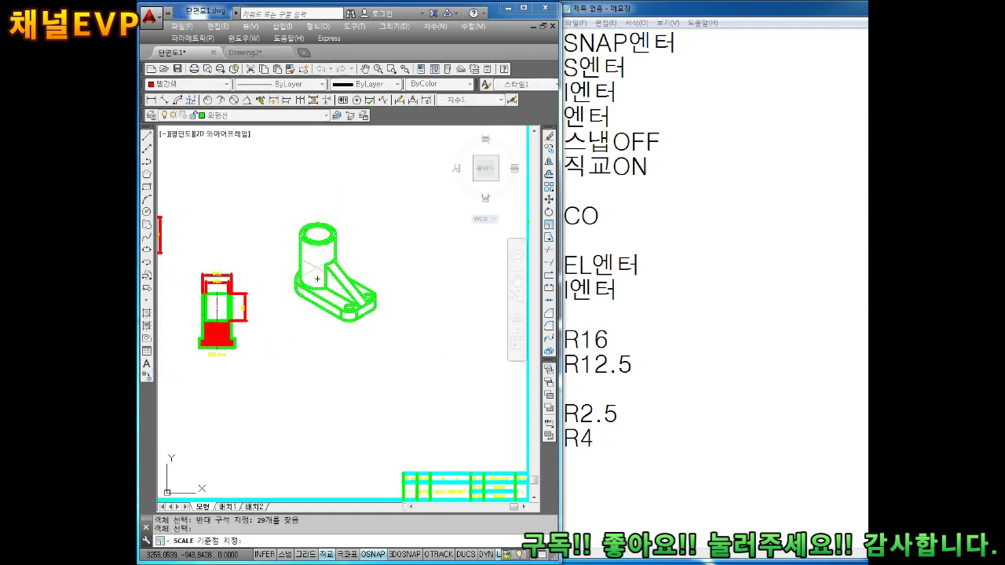
click(323, 272)
key(Escape)
key(Escape)
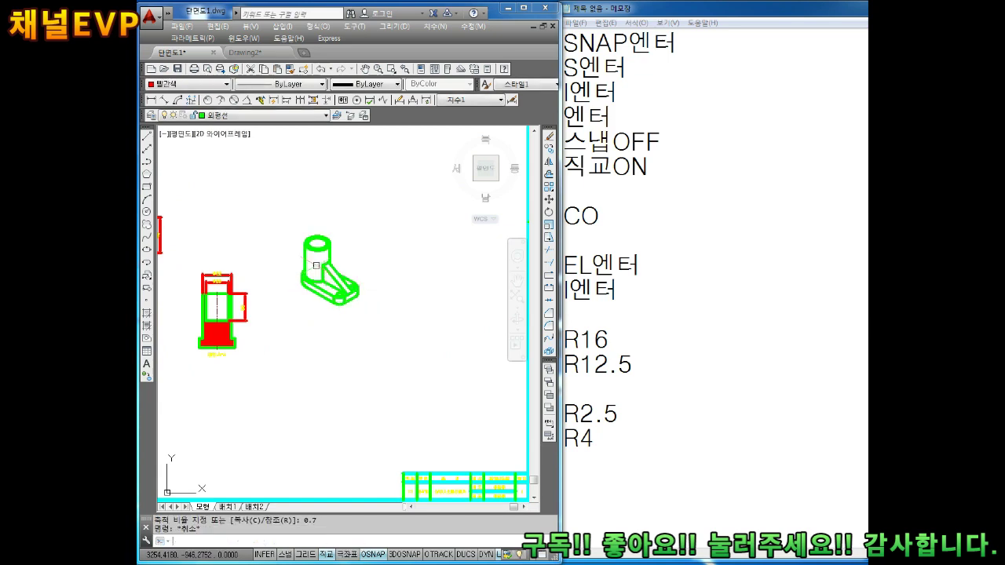
scroll(392, 286, down, 2)
mouse_move(395, 286)
middle_down()
mouse_move(397, 304)
mouse_move(340, 304)
middle_up()
text(M)
- Start moving the isometric view, then cancel and reframe the four views
key(Return)
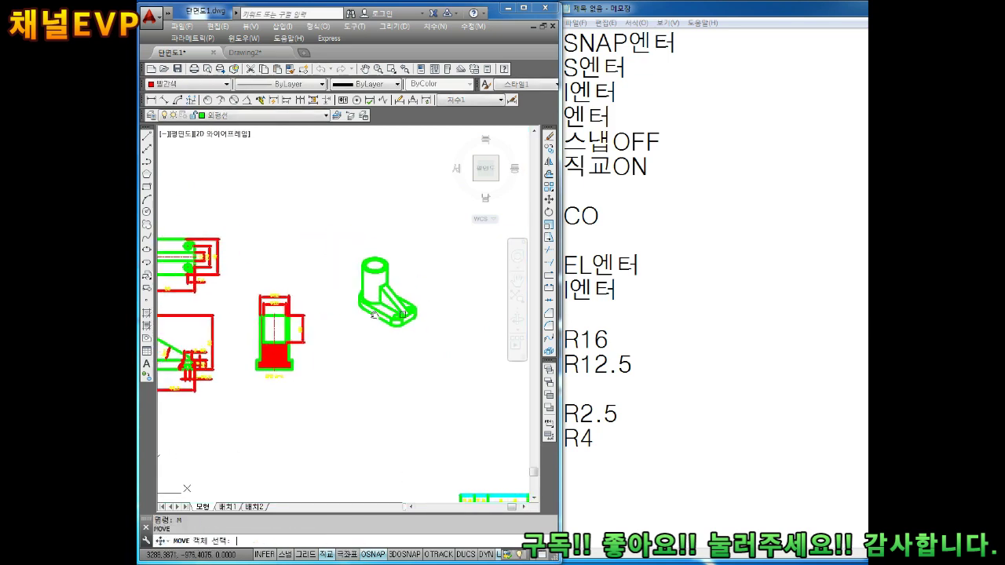
click(406, 227)
click(320, 325)
key(Return)
click(313, 274)
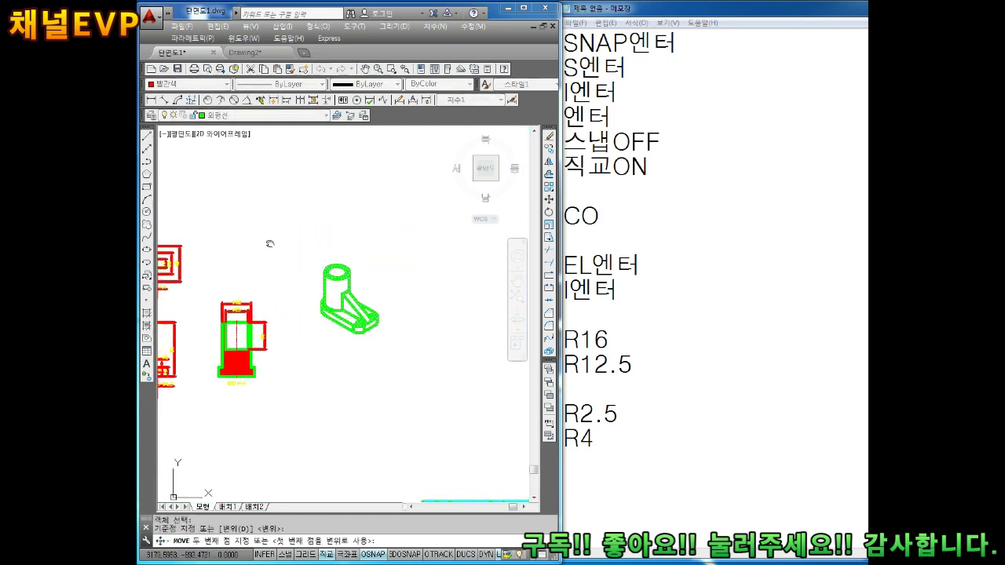
middle_drag(269, 242, 395, 230)
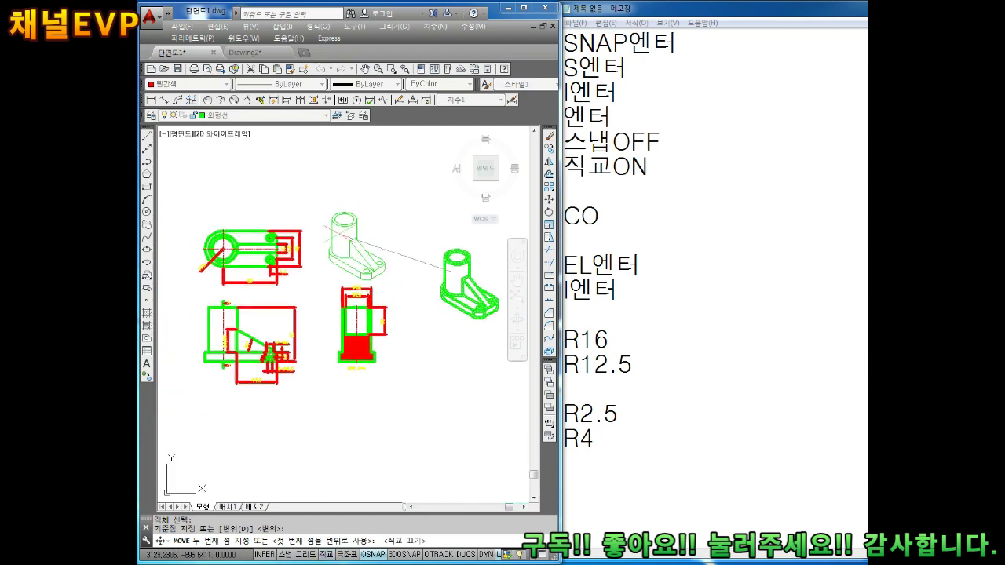
key(Escape)
key(Escape)
middle_drag(331, 299, 371, 318)
scroll(370, 318, up, 2)
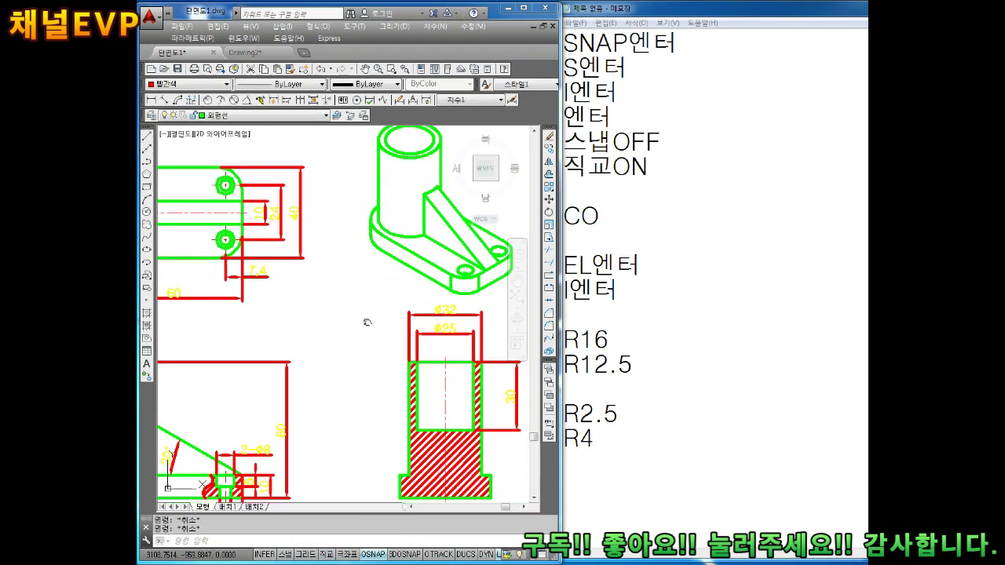
scroll(369, 310, down, 3)
scroll(393, 330, up, 1)
scroll(424, 334, up, 1)
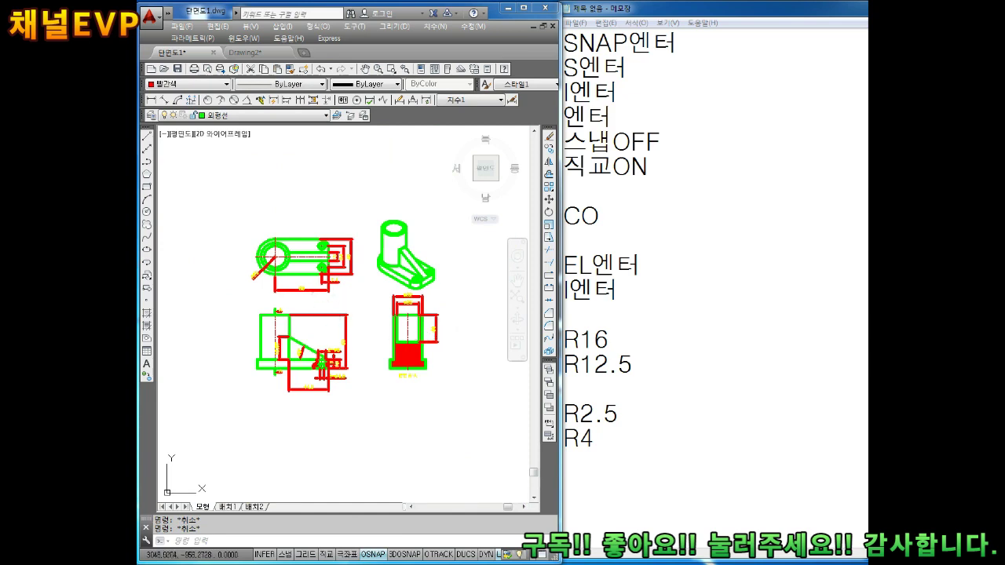
middle_drag(332, 305, 339, 317)
- Move the top view slightly upward to line up with the isometric view
key(space)
click(364, 226)
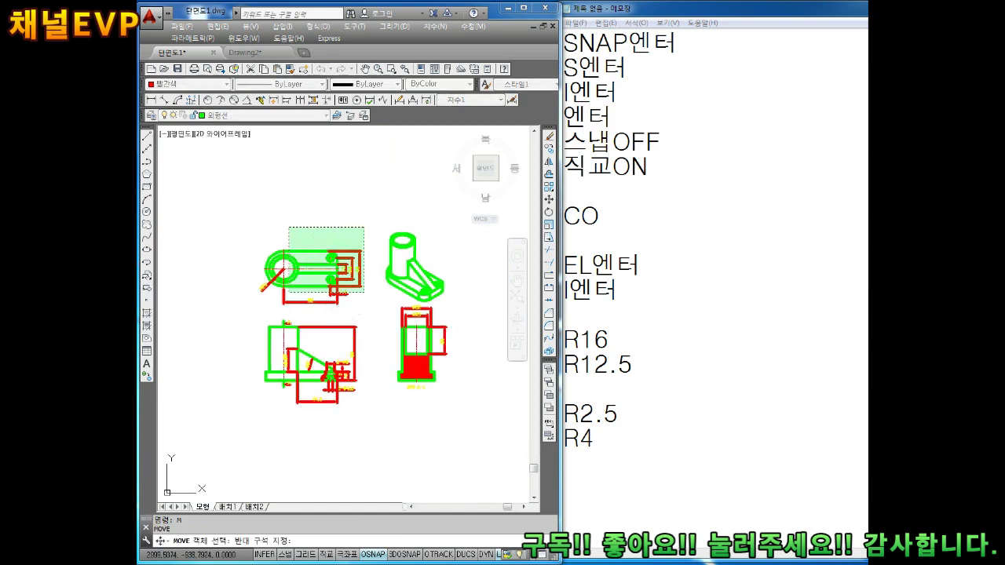
click(240, 311)
key(Return)
click(284, 265)
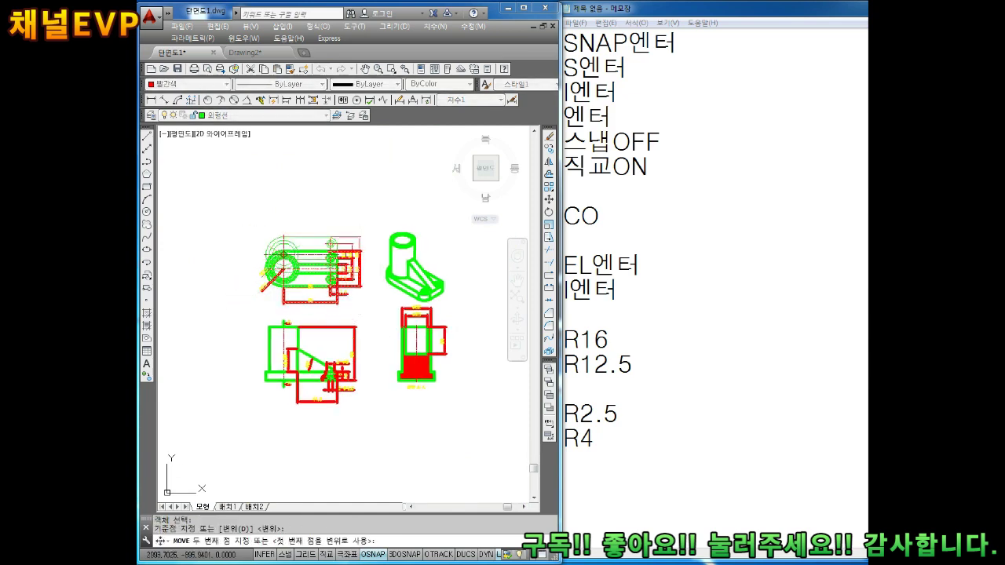
click(283, 251)
key(Escape)
key(Escape)
middle_drag(431, 322, 408, 305)
scroll(405, 313, up, 2)
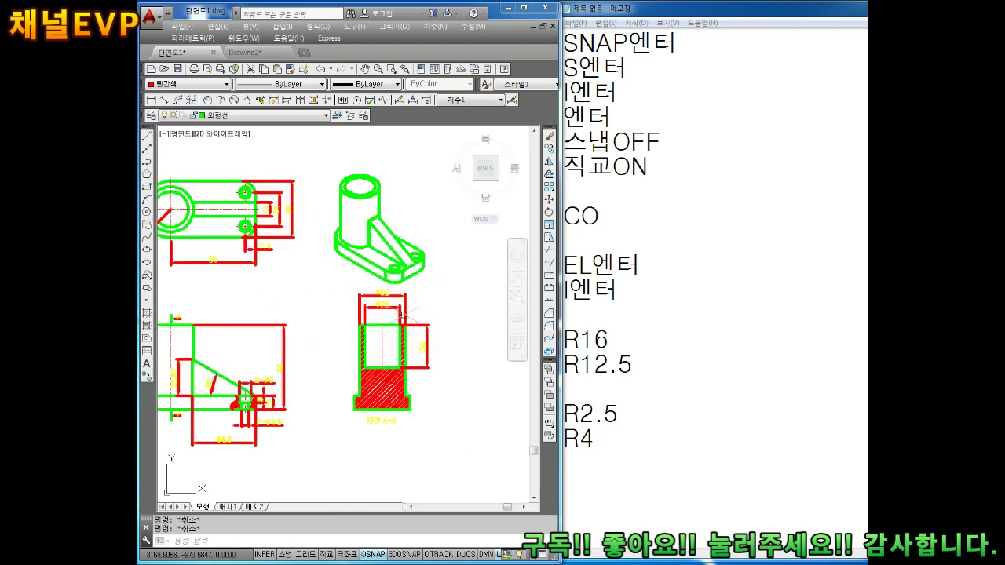
scroll(404, 312, down, 2)
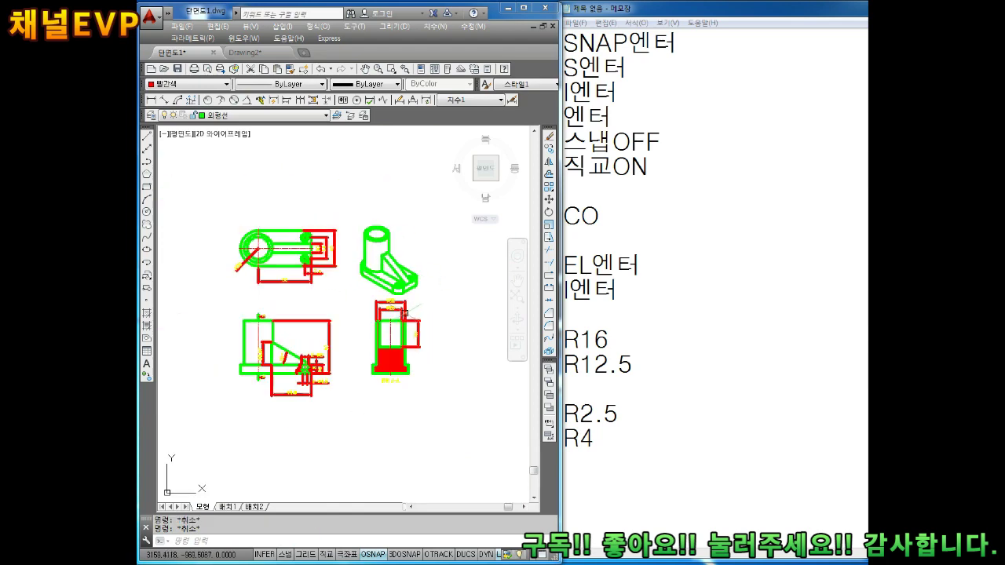
- Maximize the AutoCAD window and turn off lineweight display so lines draw thin
click(524, 7)
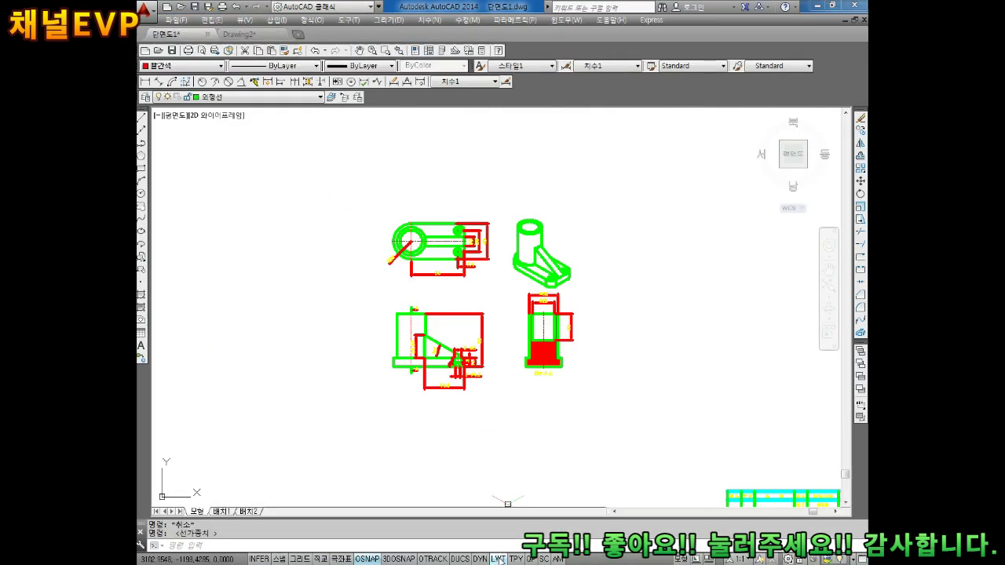
click(500, 559)
middle_drag(527, 328, 520, 350)
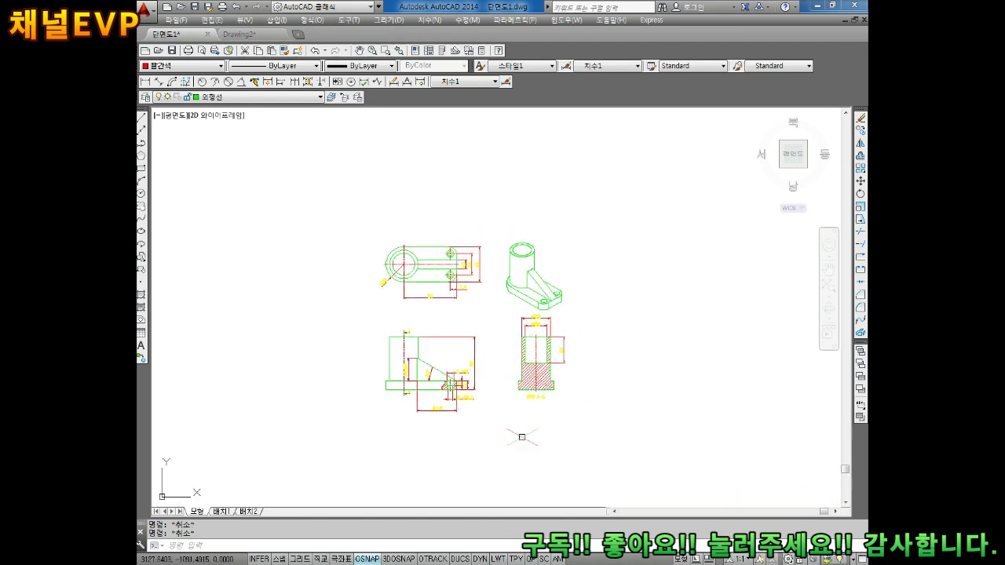
scroll(473, 301, up, 2)
text(SNA)
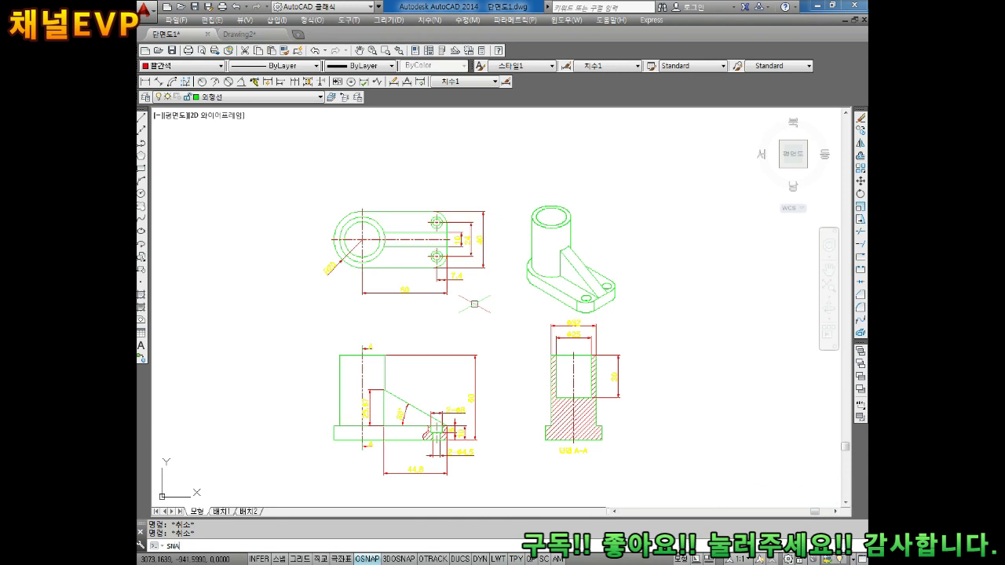
- Run SNAP, set the snap style to standard and accept the default spacing
text(P)
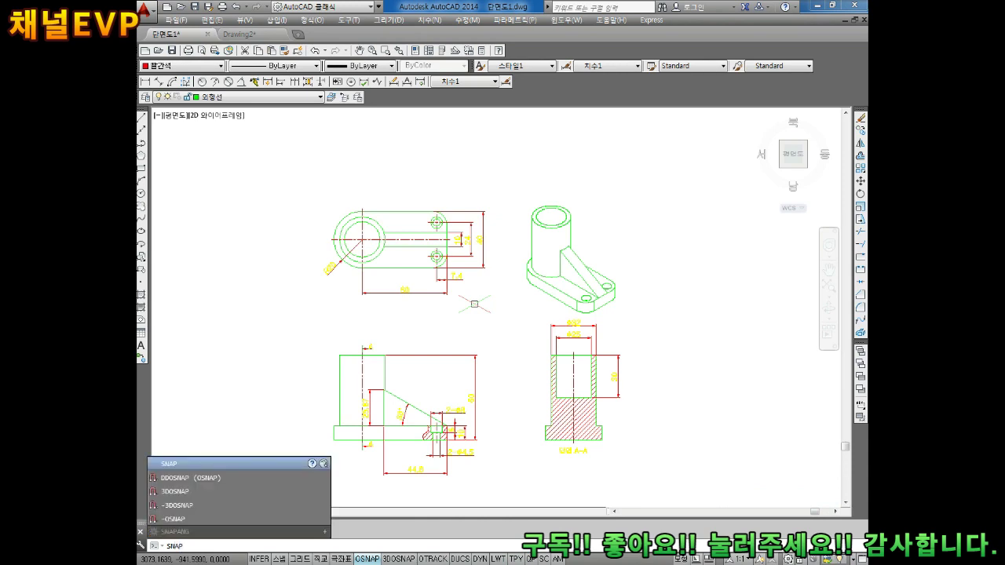
key(Return)
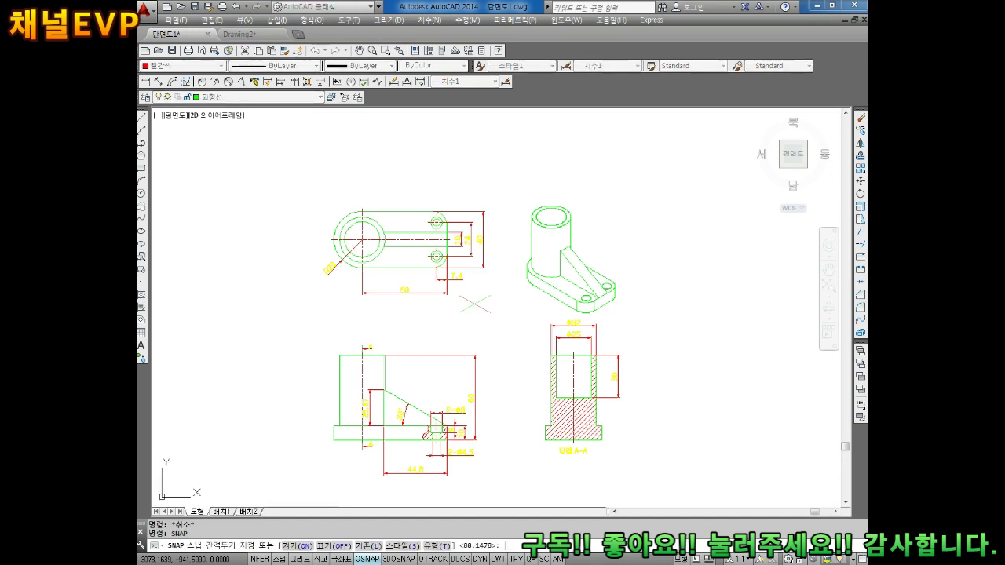
text(S)
key(Return)
text(S)
key(Return)
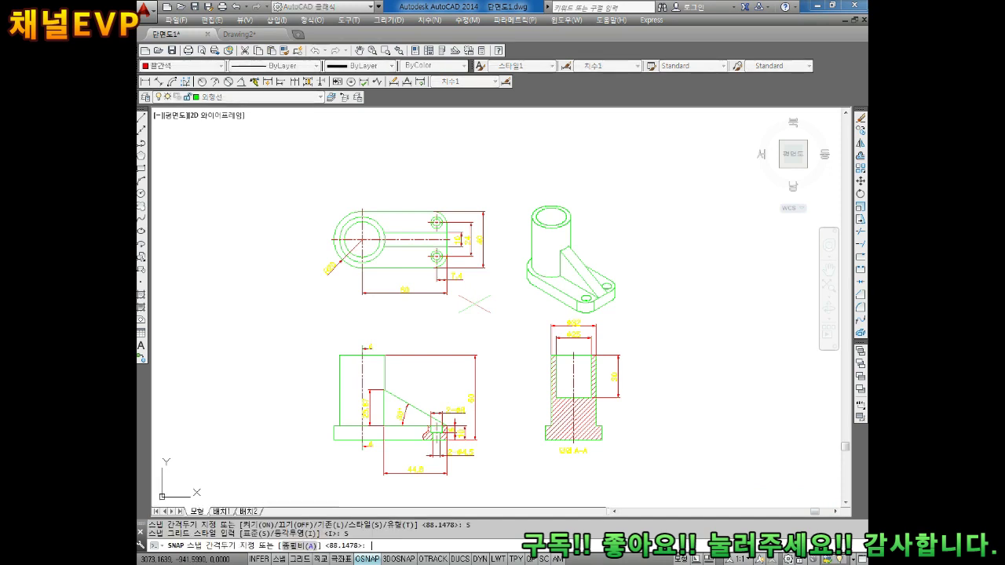
key(Return)
key(Escape)
key(Escape)
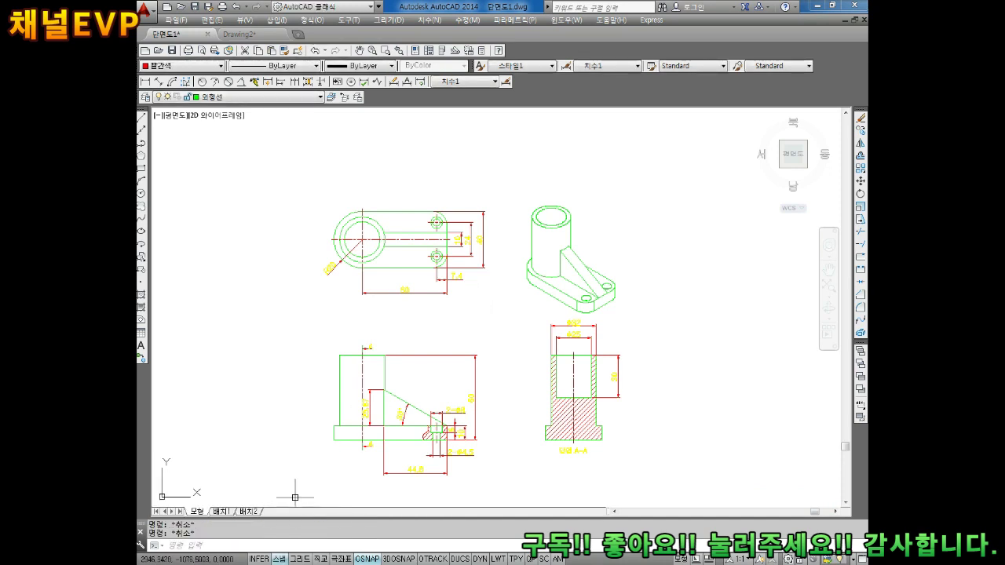
middle_drag(453, 364, 456, 341)
key(Escape)
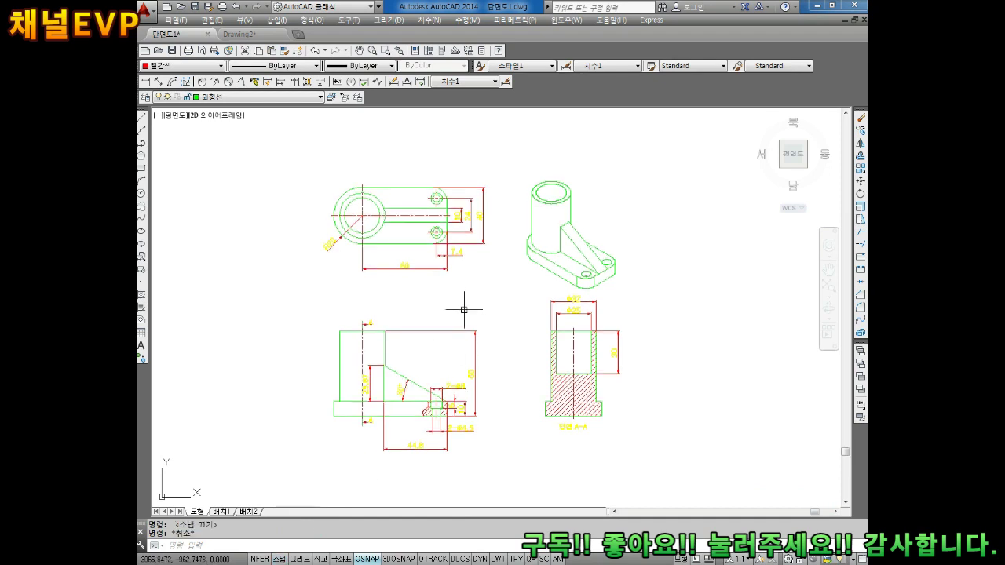
- Zoom out to the border frames, then back in on the title block
scroll(489, 283, down, 4)
scroll(479, 279, down, 3)
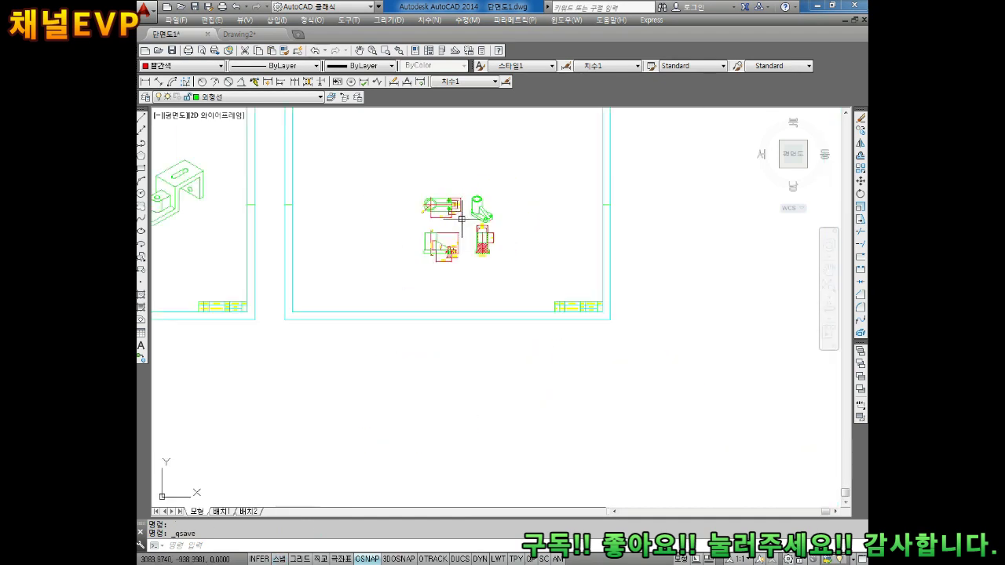
scroll(569, 323, up, 3)
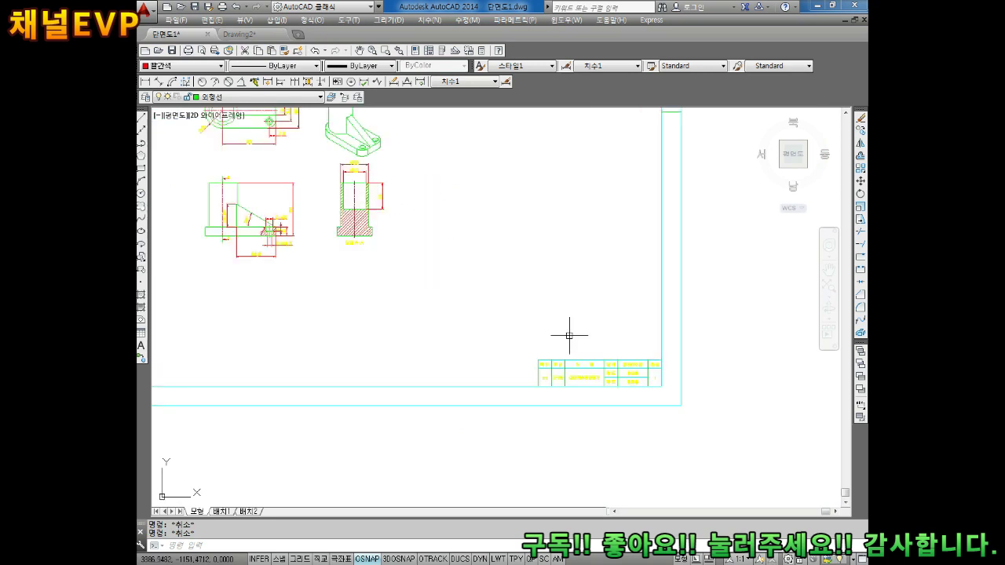
scroll(567, 333, down, 4)
scroll(639, 310, up, 3)
scroll(568, 348, up, 3)
scroll(545, 277, up, 2)
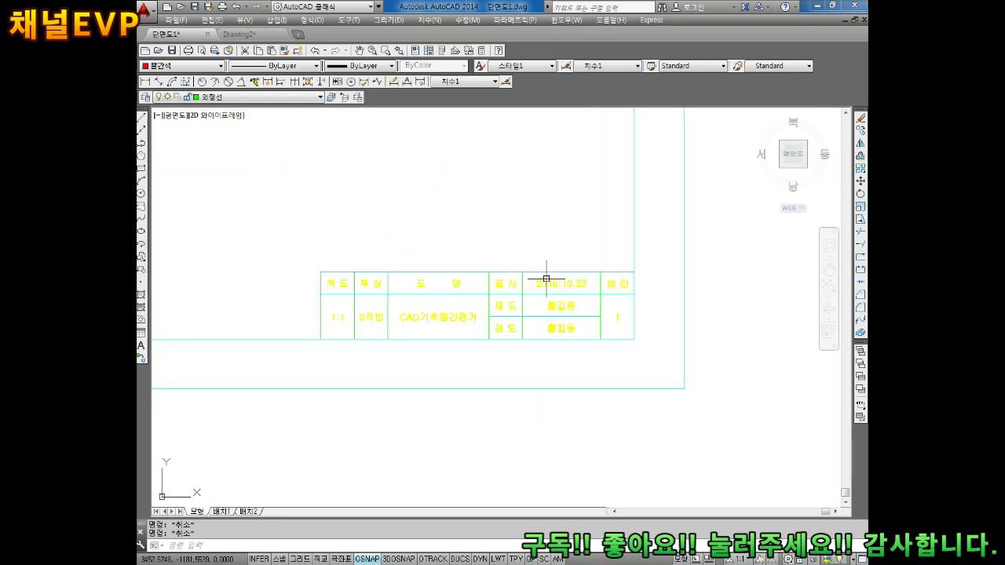
- Start a move and window-select the title block
key(Return)
click(630, 244)
click(313, 323)
- Abandon the title-block move and bring the whole border frame to mid-screen
key(Return)
click(487, 302)
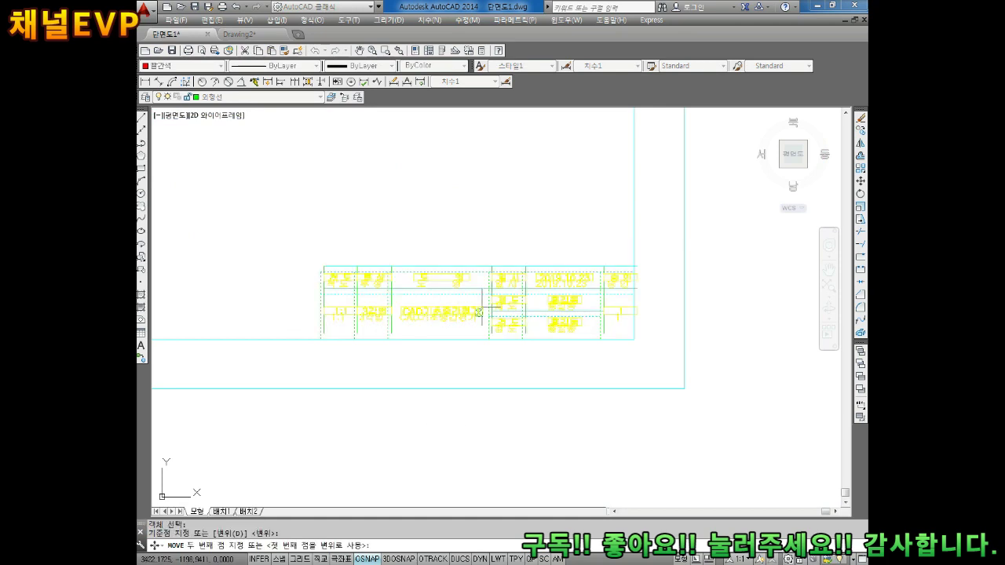
scroll(487, 302, down, 5)
key(Escape)
middle_drag(475, 319, 539, 390)
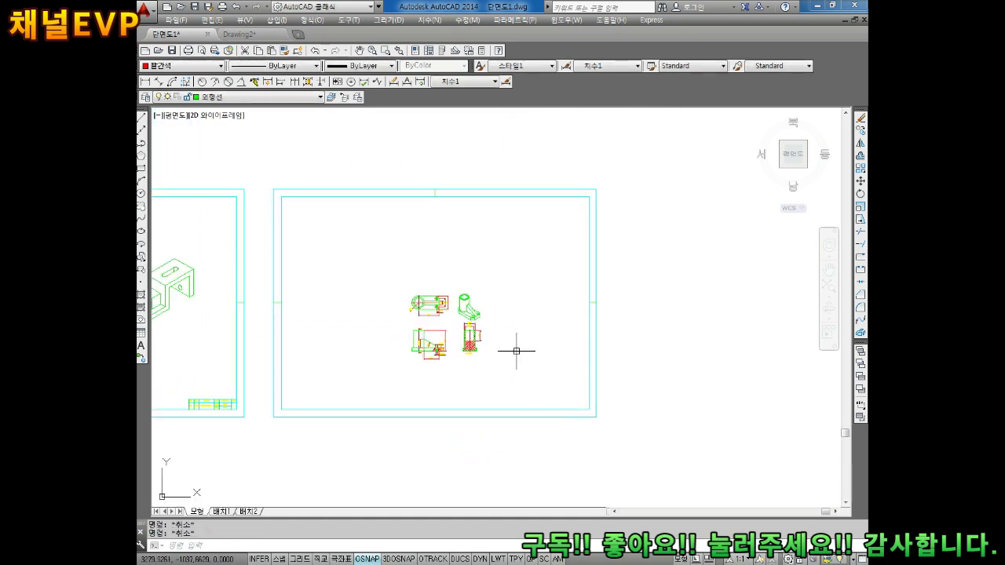
text(sc)
- Scale the border frame and title block down by 0.5
key(Return)
click(692, 258)
click(523, 439)
key(Return)
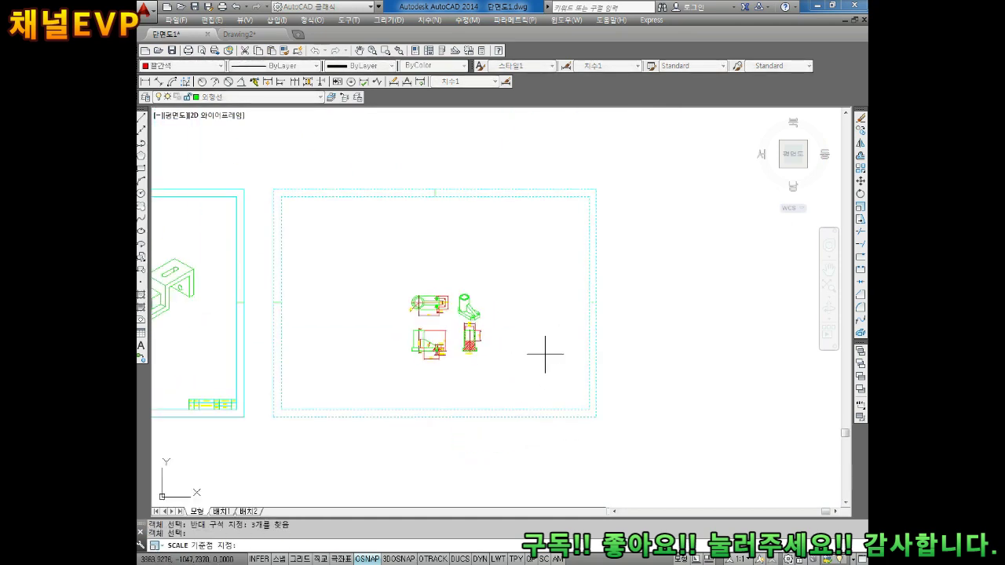
click(427, 294)
text(0)
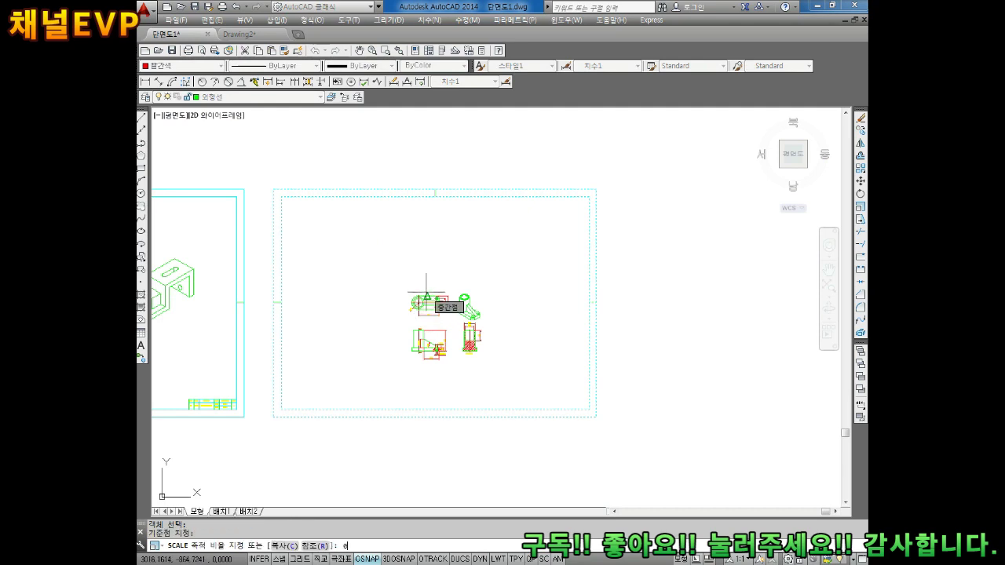
text(.5)
key(Return)
key(Escape)
key(Escape)
scroll(530, 340, up, 2)
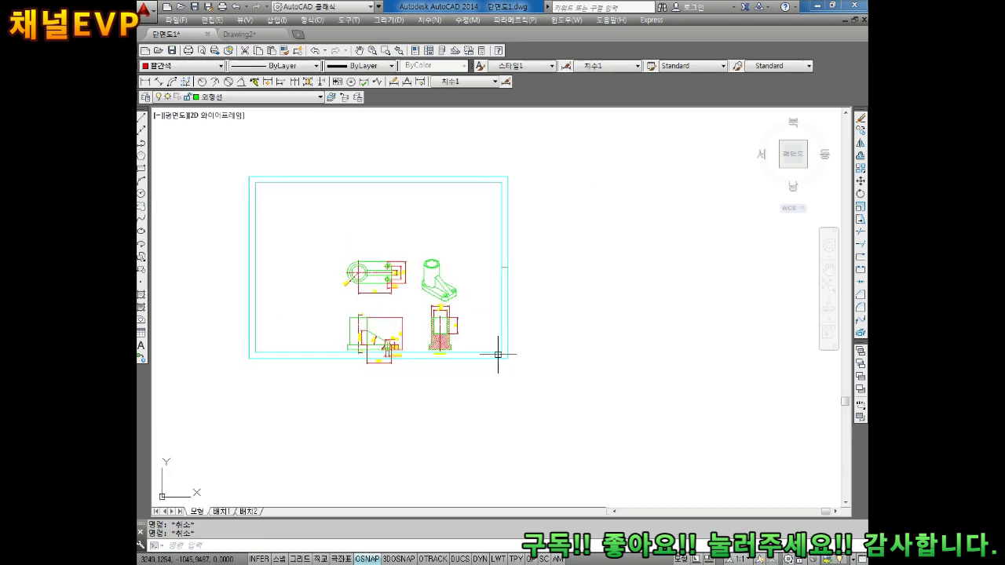
- Move the border frame so it surrounds the four views
text(m)
key(Return)
click(507, 358)
key(Return)
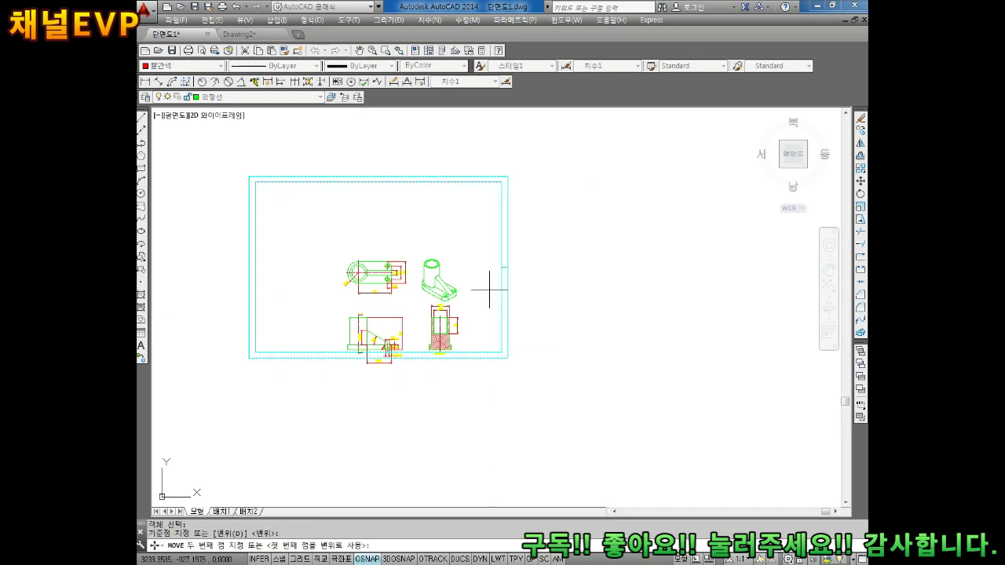
click(490, 290)
click(509, 325)
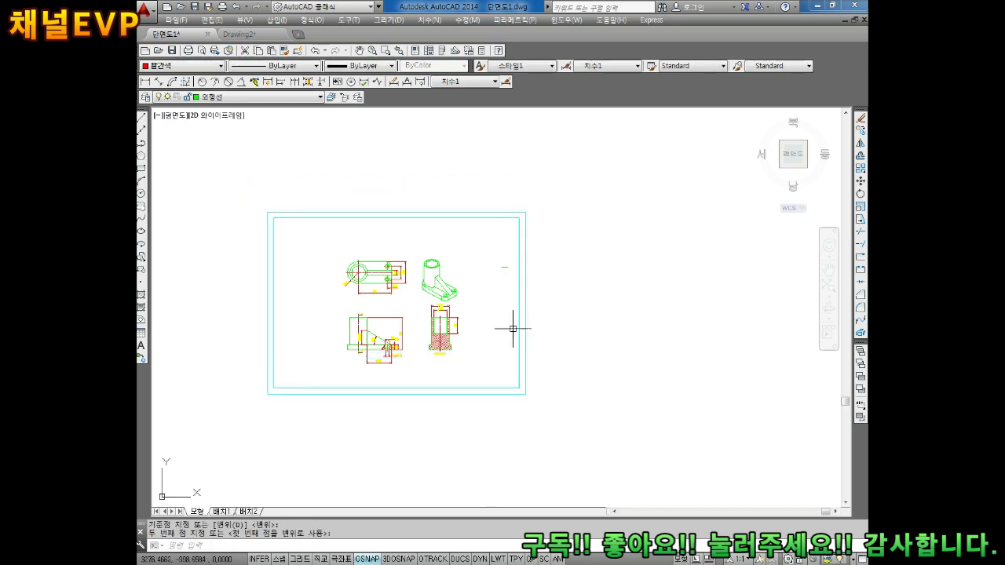
key(Escape)
key(Escape)
key(Escape)
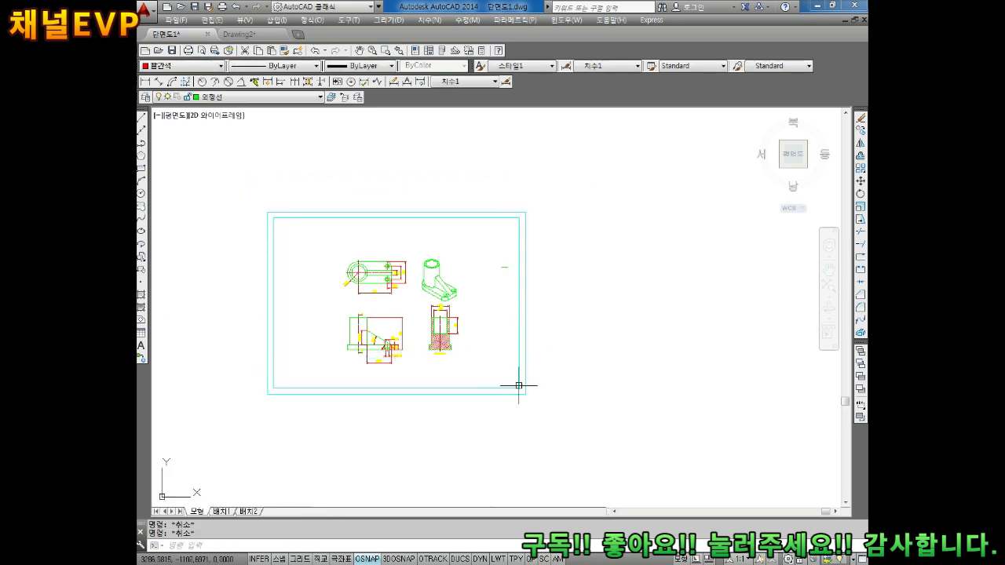
- Scale the frame and title block again by 0.7
text(sc)
key(Return)
click(529, 386)
click(485, 431)
key(Return)
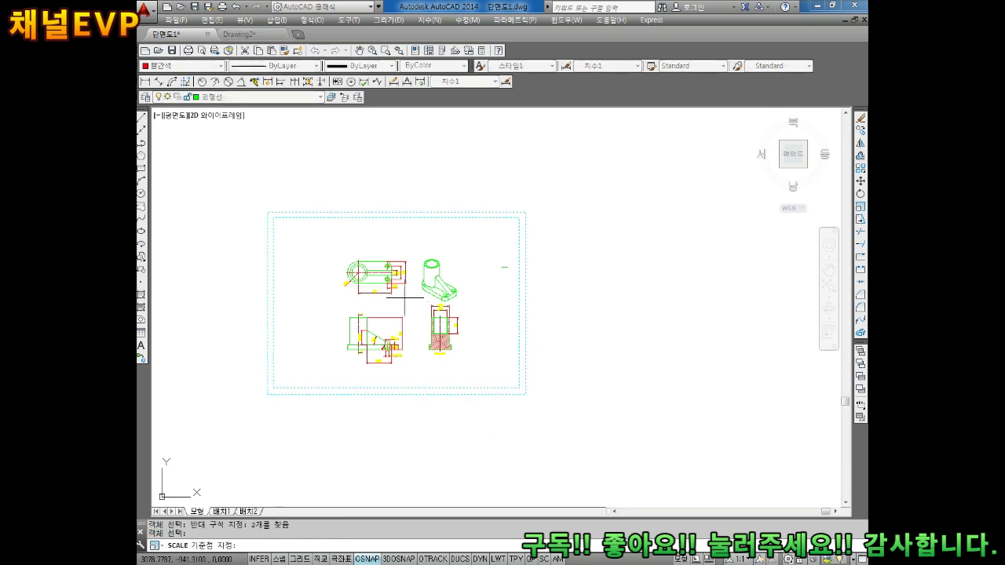
click(394, 302)
text(0.7)
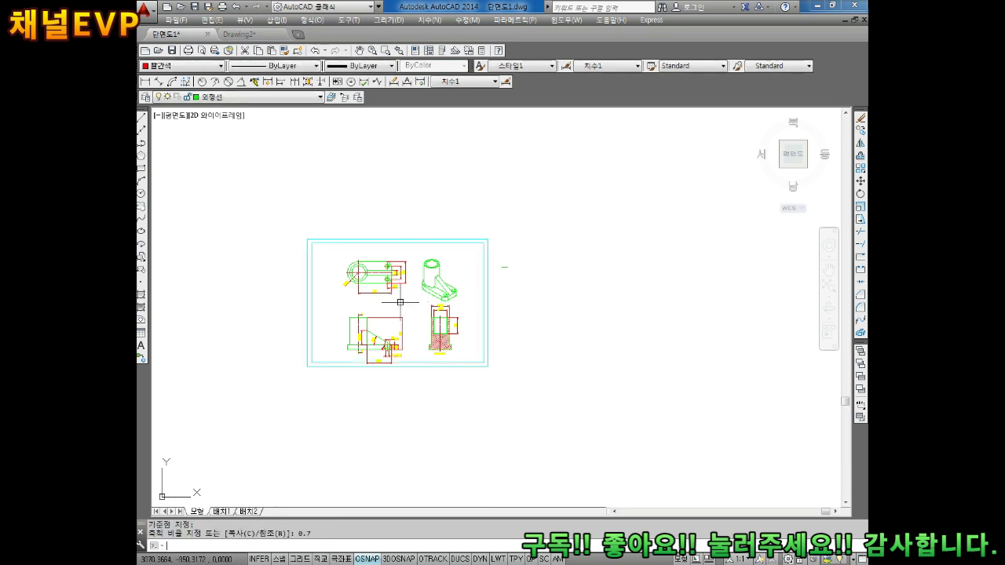
key(Escape)
key(Escape)
scroll(499, 385, up, 1)
scroll(502, 398, up, 2)
- Start moving both border rectangles, then cancel the move
middle_drag(502, 398, 506, 402)
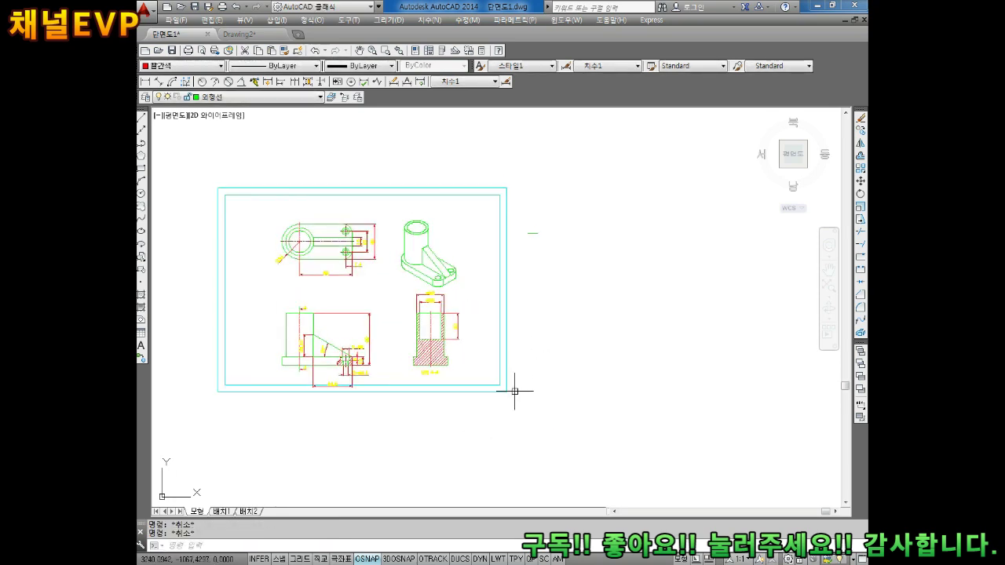
text(M)
key(Return)
drag(518, 408, 482, 359)
key(Return)
click(489, 377)
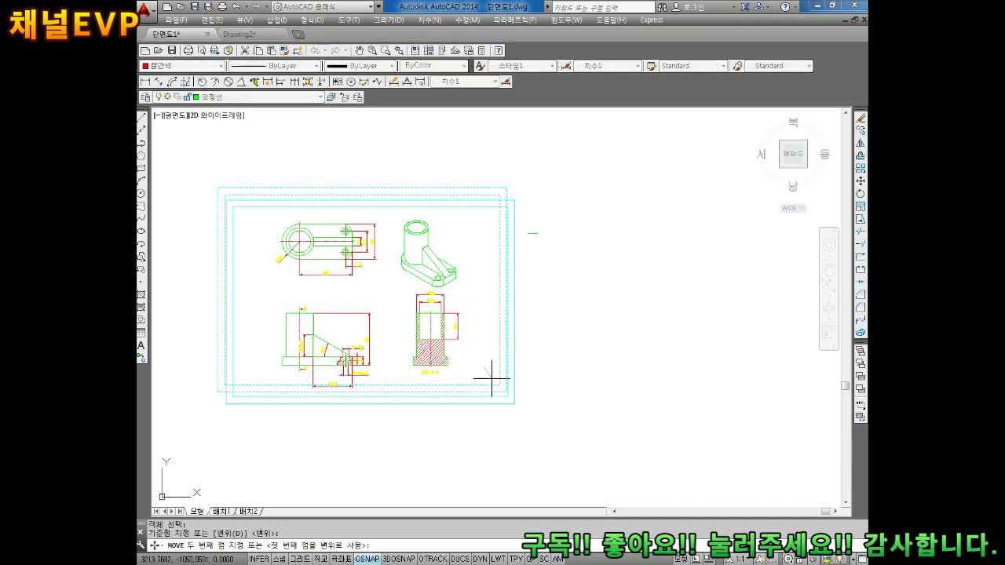
key(Escape)
scroll(330, 384, up, 3)
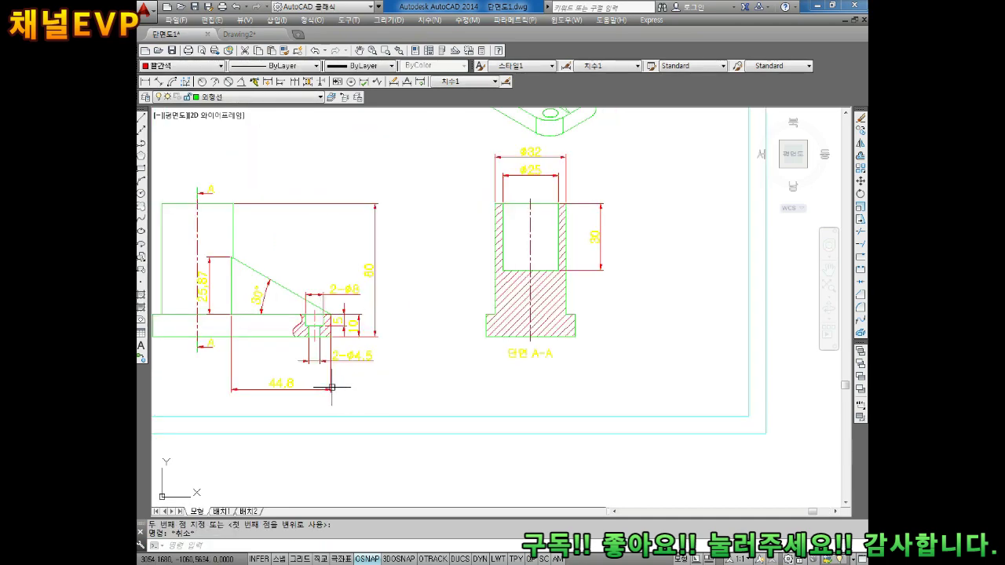
scroll(334, 386, up, 1)
- Delete the stray 44.8 dimension below the front view
drag(346, 416, 369, 451)
key(Delete)
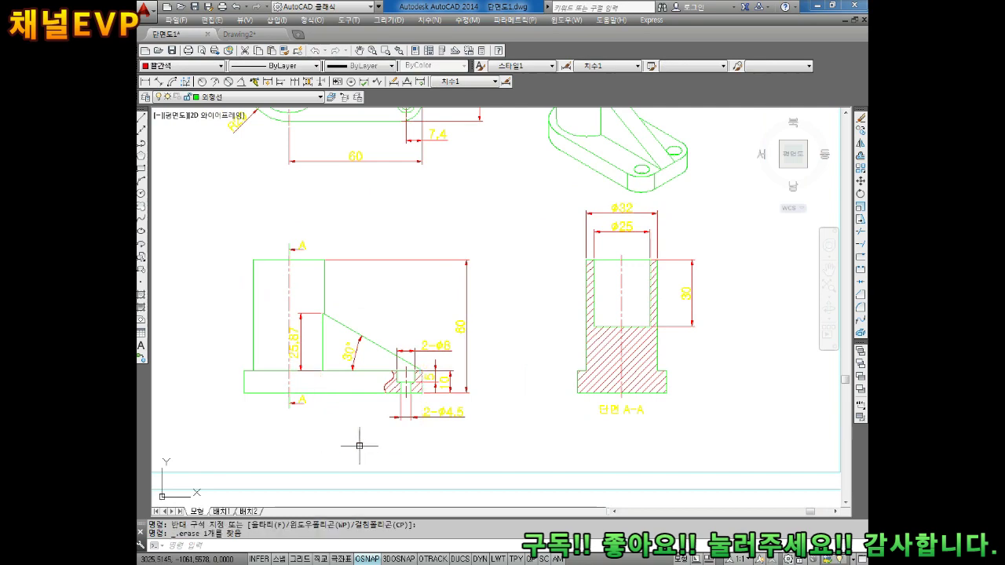
scroll(306, 338, up, 4)
click(276, 345)
scroll(348, 337, down, 3)
scroll(333, 318, down, 1)
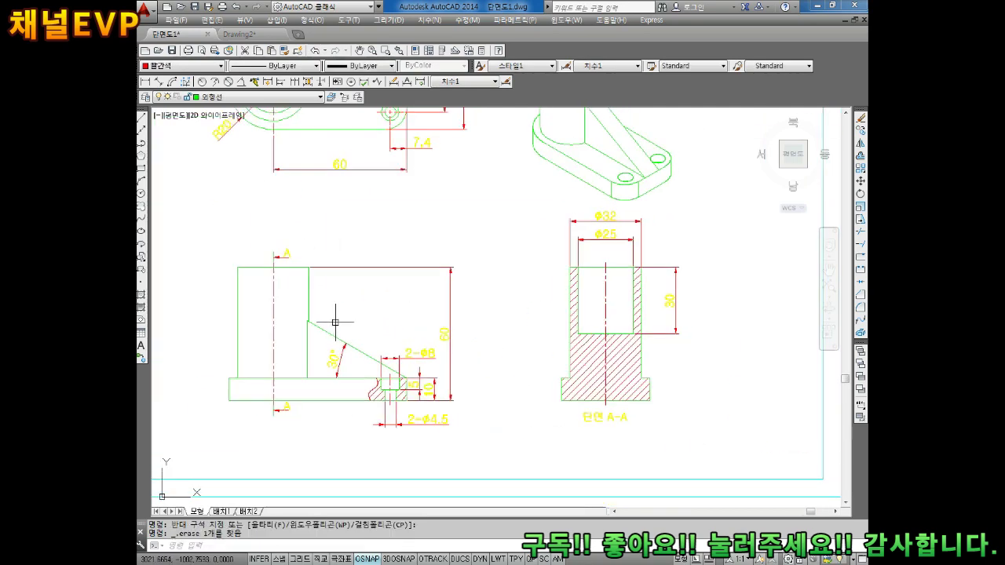
scroll(356, 357, down, 2)
key(Escape)
text(M)
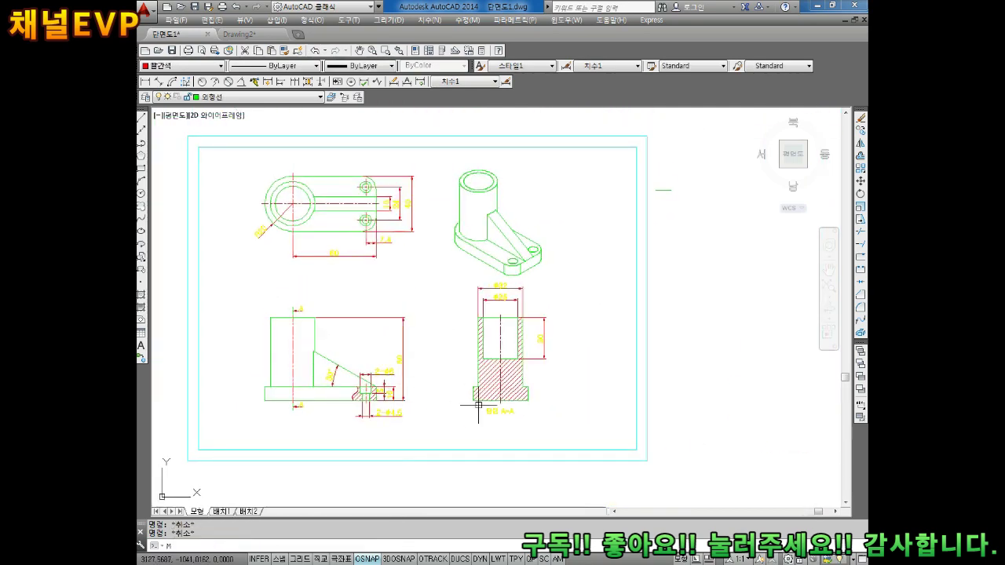
- Move both border rectangles so the four views sit centred inside them
key(Return)
drag(691, 374, 621, 475)
key(Return)
click(614, 426)
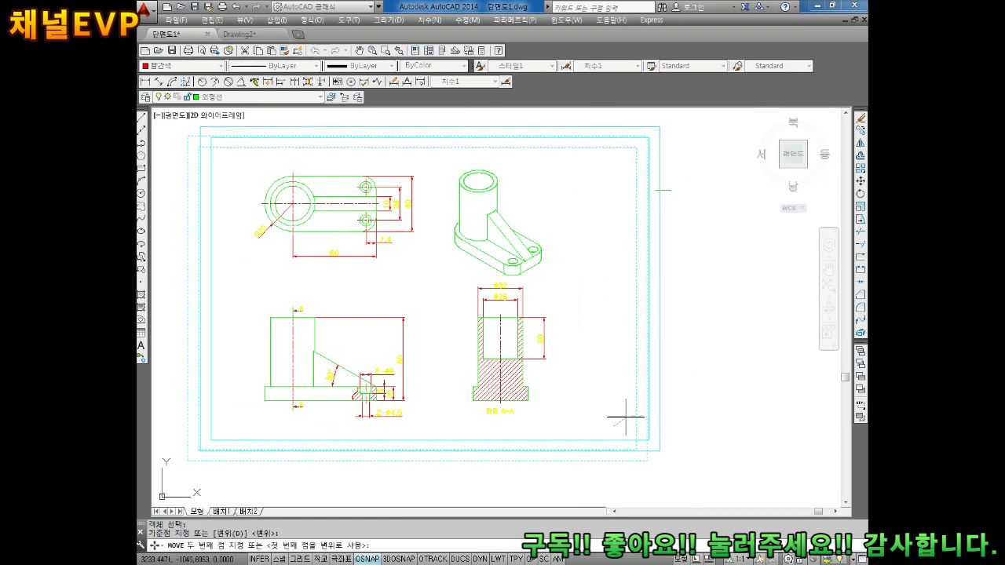
click(636, 432)
key(Escape)
key(Escape)
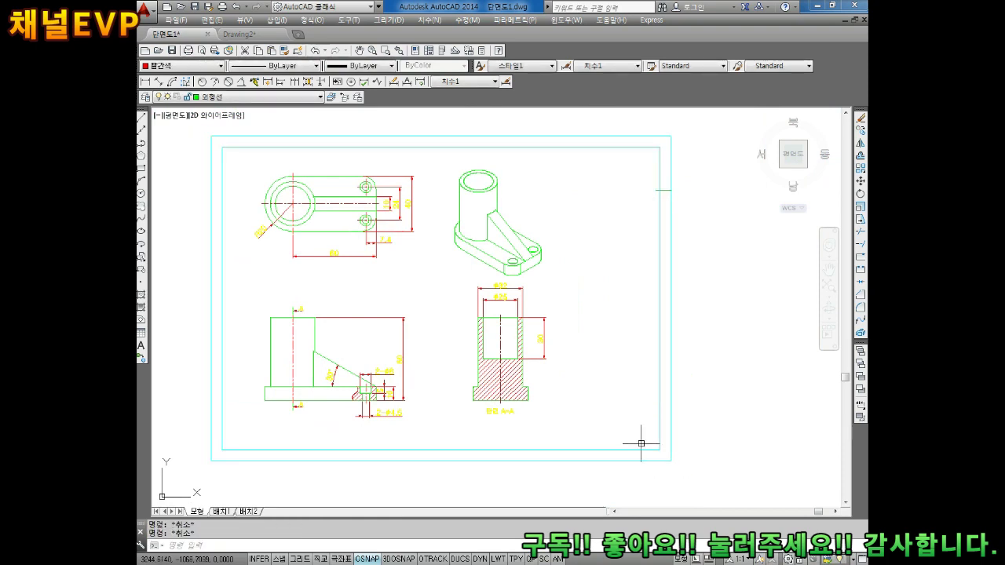
middle_drag(640, 444, 638, 457)
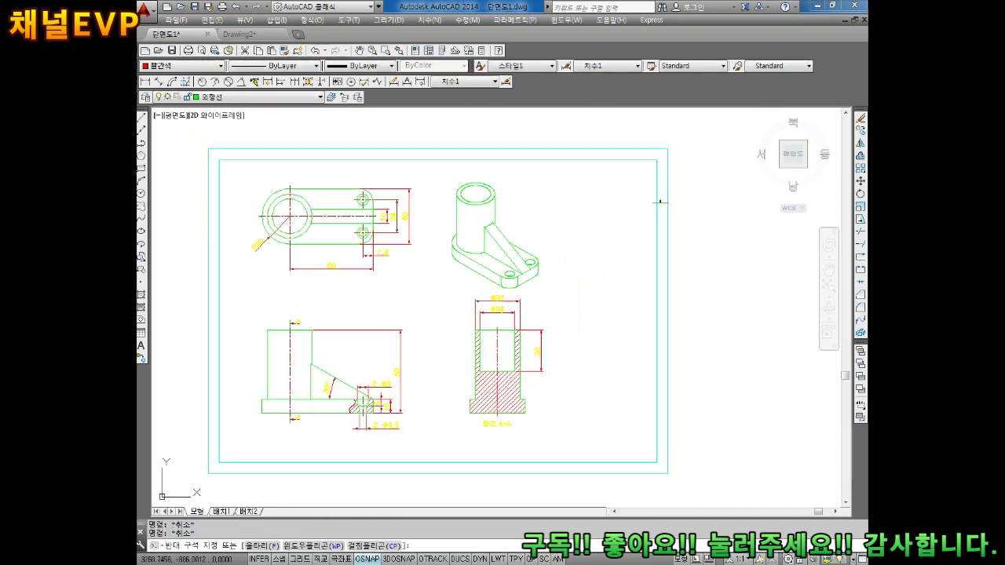
click(658, 204)
- Delete the enclosed leftover object and zoom in on the title block table
click(699, 259)
key(Delete)
scroll(699, 262, down, 4)
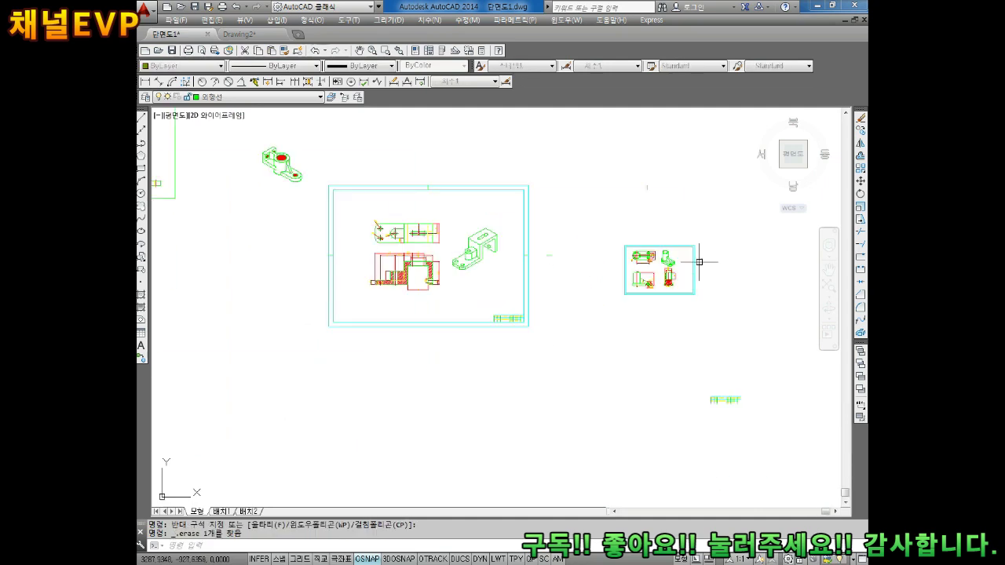
click(559, 254)
click(550, 275)
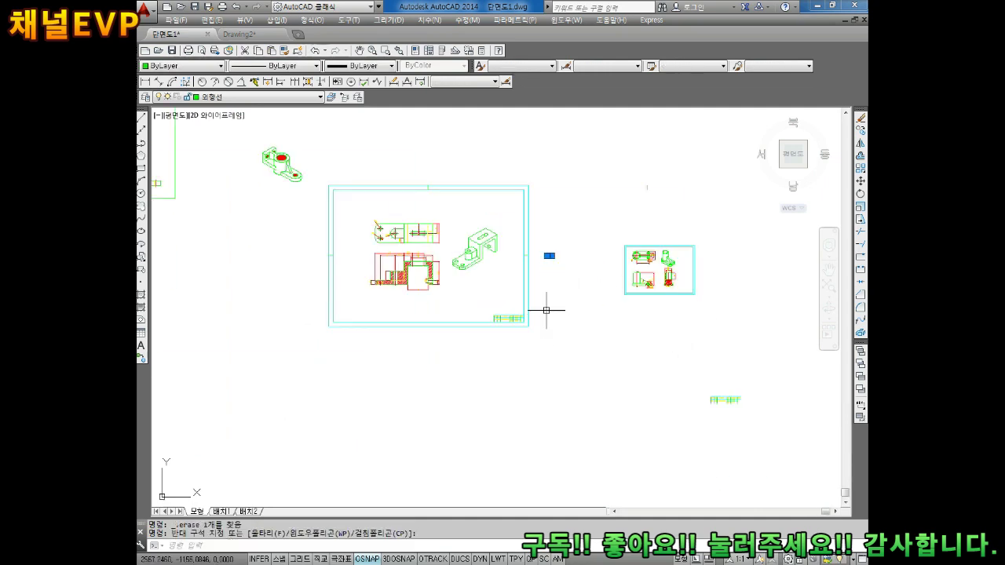
click(684, 325)
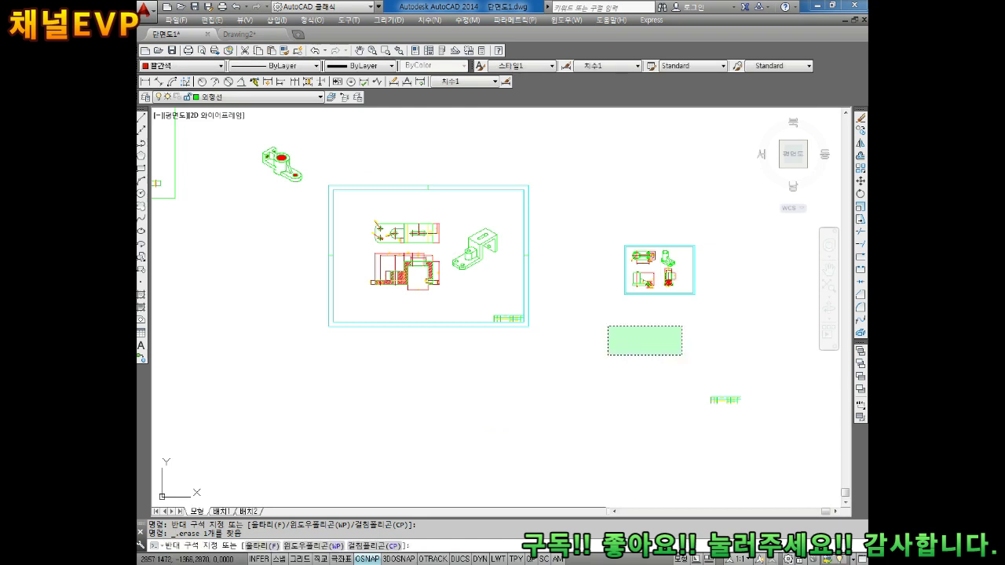
key(Escape)
key(Escape)
middle_drag(696, 377, 596, 366)
scroll(672, 384, up, 6)
scroll(673, 384, up, 2)
middle_drag(673, 384, 643, 329)
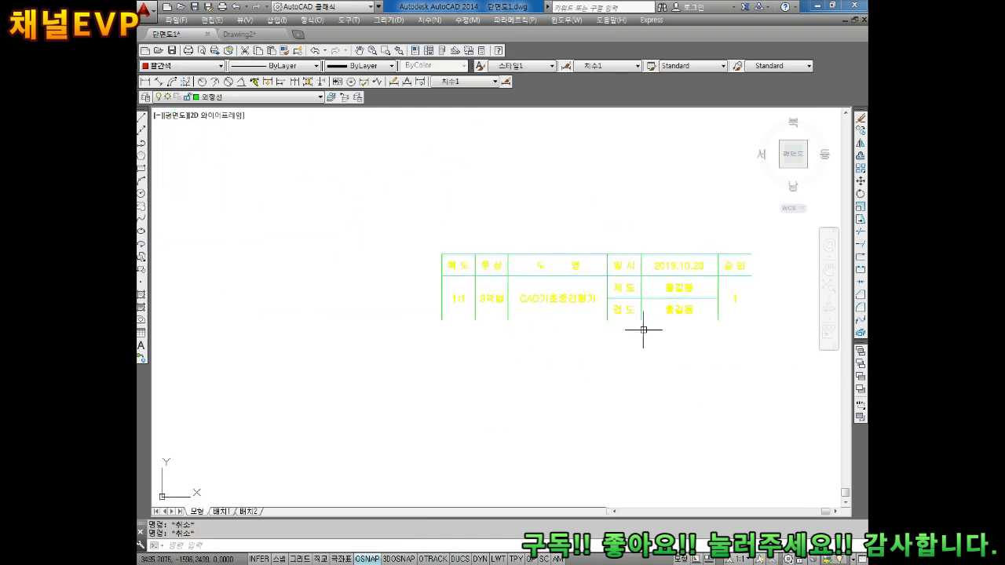
- Draw a helper guide line from the table's bottom-left corner with Ortho on
text(l)
key(Return)
click(442, 320)
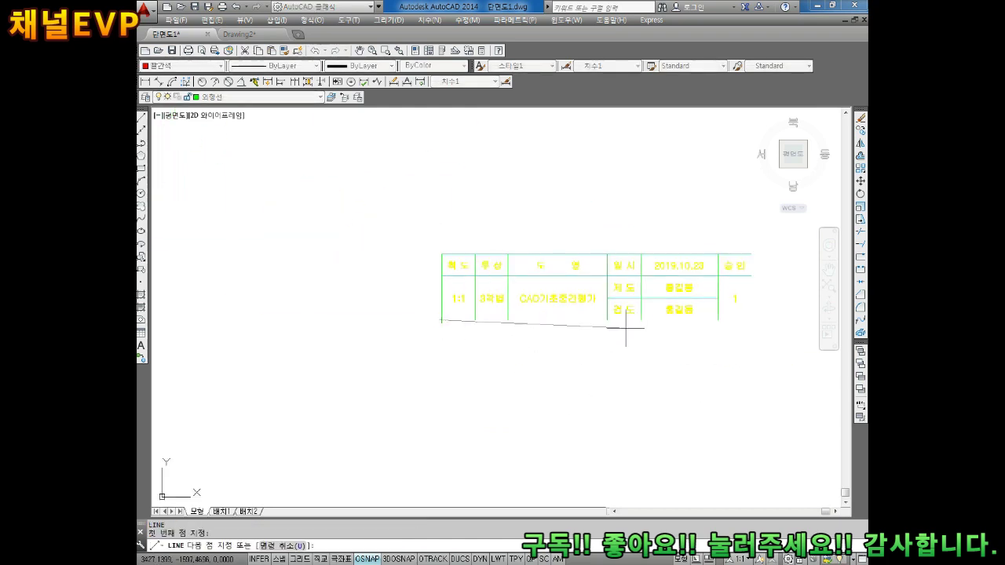
middle_drag(737, 320, 599, 314)
key(F8)
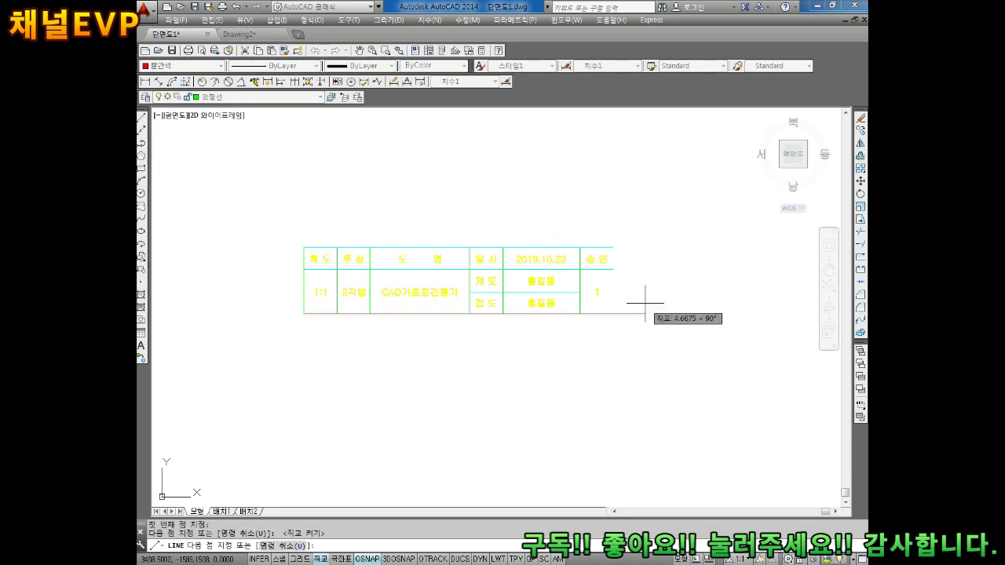
click(605, 366)
key(Escape)
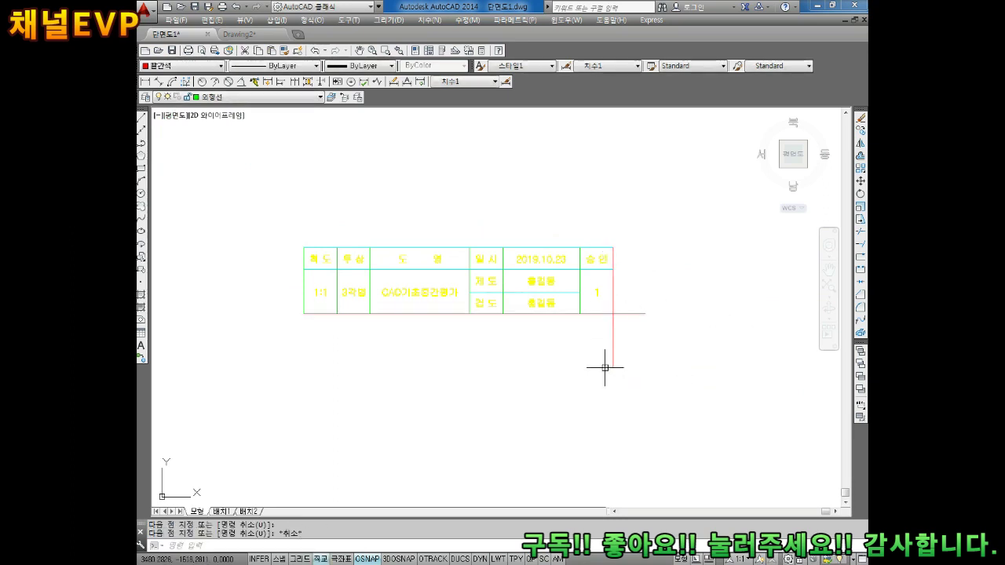
- Move the whole title block table into the inner border's lower-right corner
text(m)
key(Return)
click(684, 213)
click(238, 381)
key(Return)
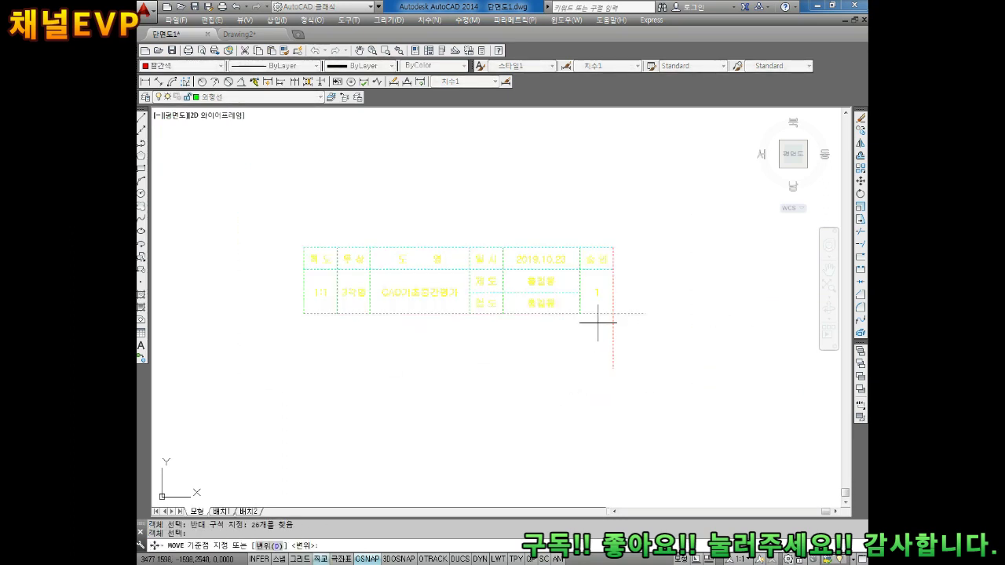
click(612, 313)
scroll(448, 168, down, 3)
scroll(493, 337, down, 2)
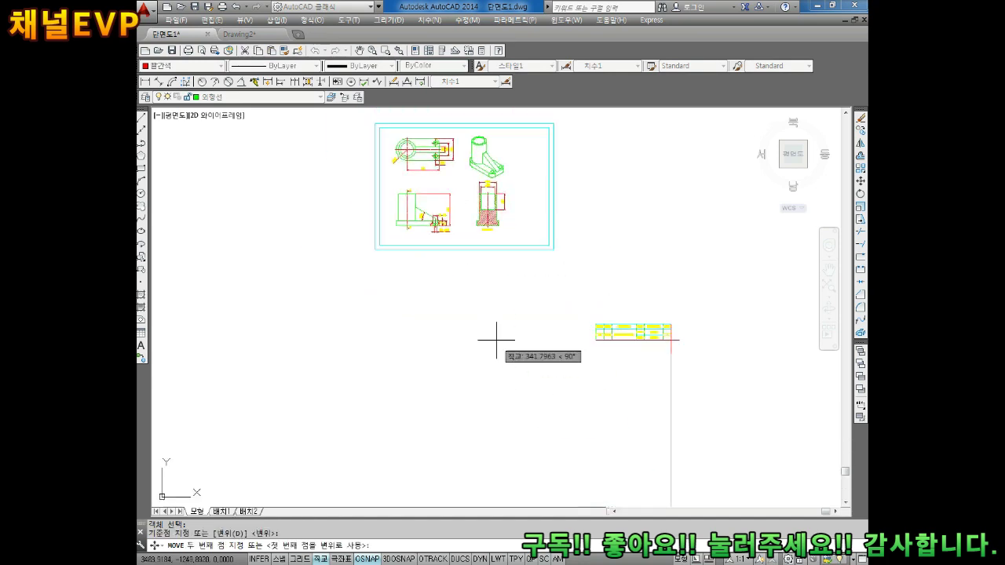
middle_drag(494, 337, 520, 413)
scroll(497, 349, up, 5)
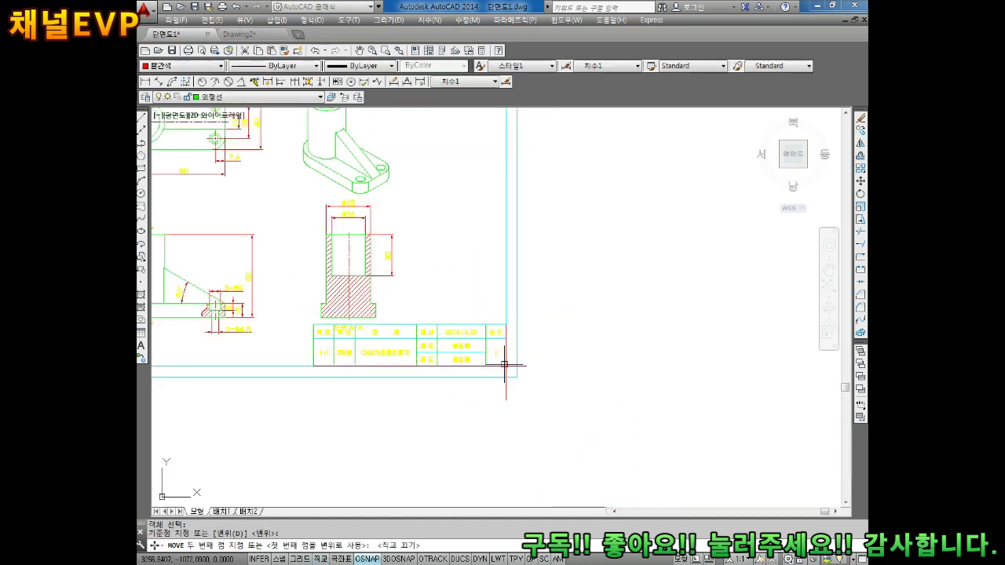
key(Escape)
key(Escape)
- Erase the red vertical and horizontal guide lines
scroll(521, 408, up, 4)
click(476, 442)
key(Delete)
click(545, 321)
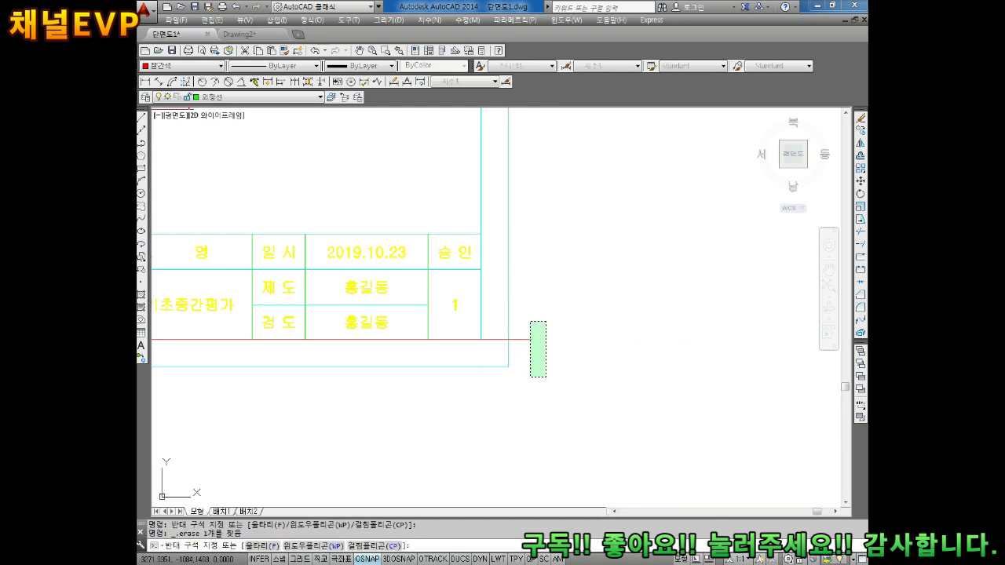
click(529, 377)
key(Delete)
scroll(428, 279, down, 5)
key(Escape)
key(Escape)
text(L)
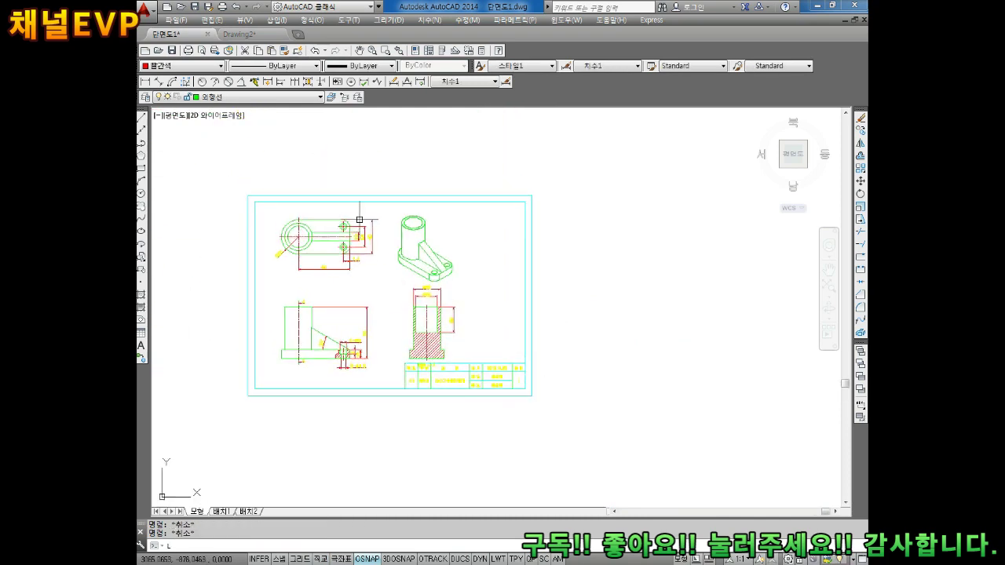
- Draw short centre-mark lines at the border's top, right, bottom and left midpoints
key(Return)
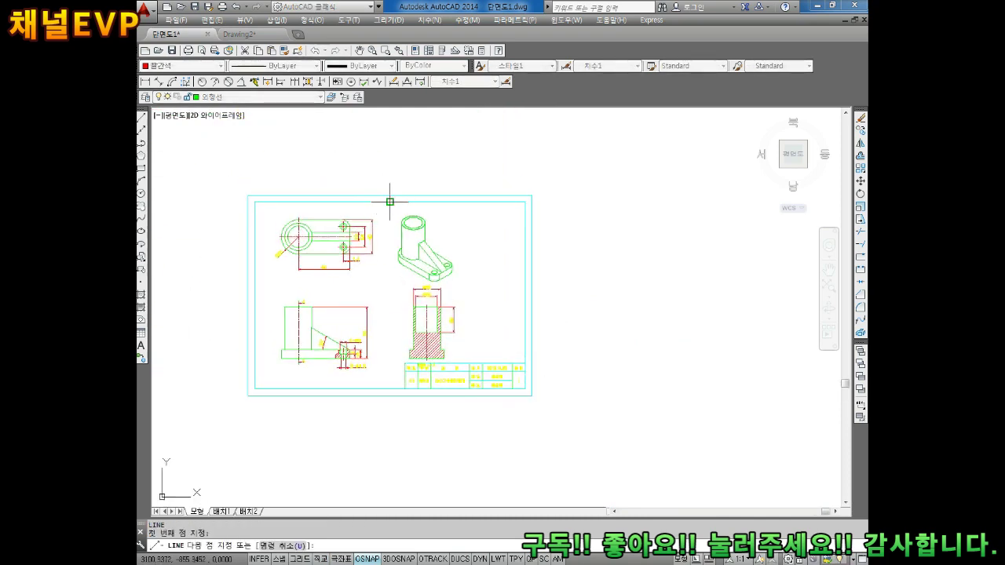
click(390, 202)
key(Return)
key(Return)
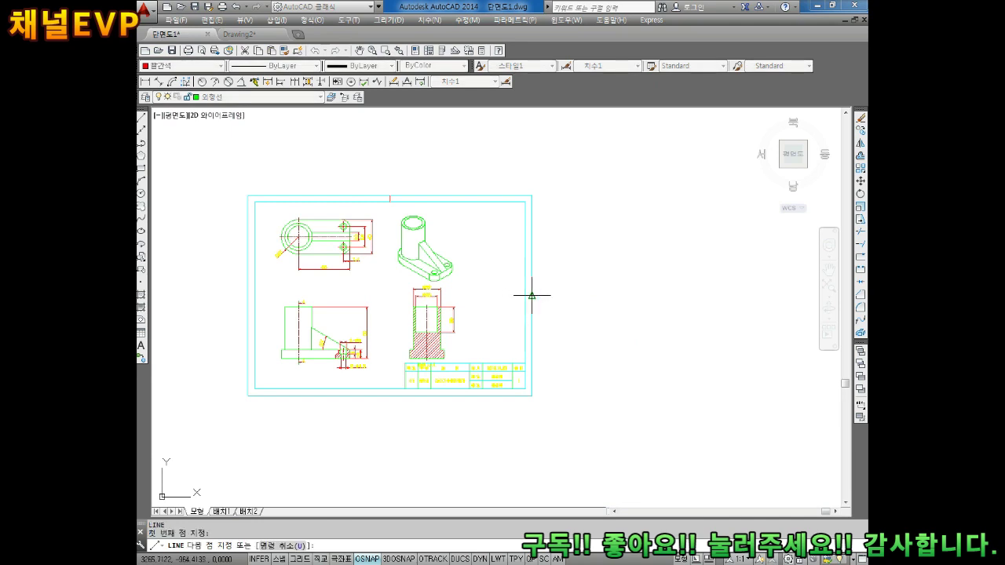
click(531, 295)
key(Return)
key(Return)
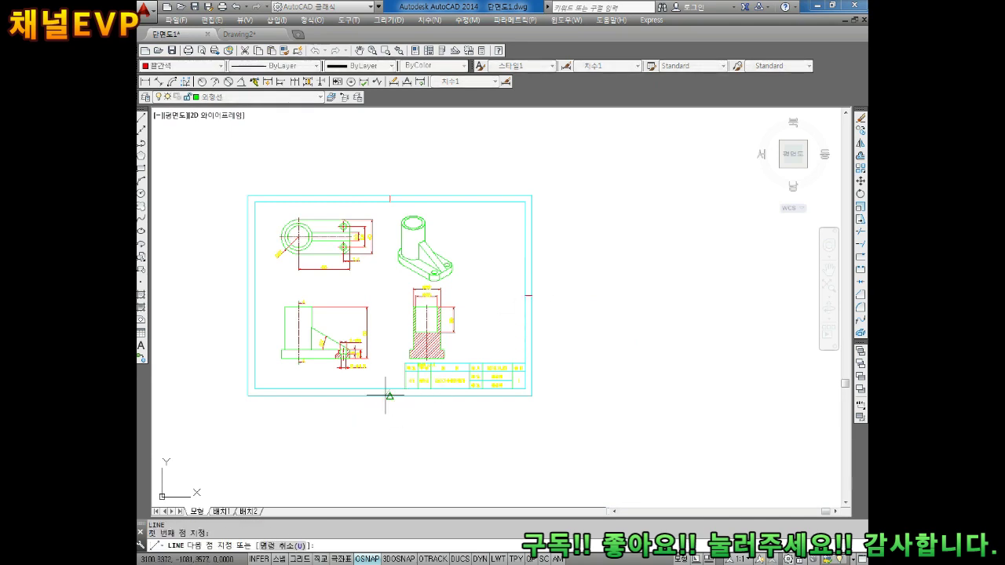
click(386, 397)
key(Return)
key(Return)
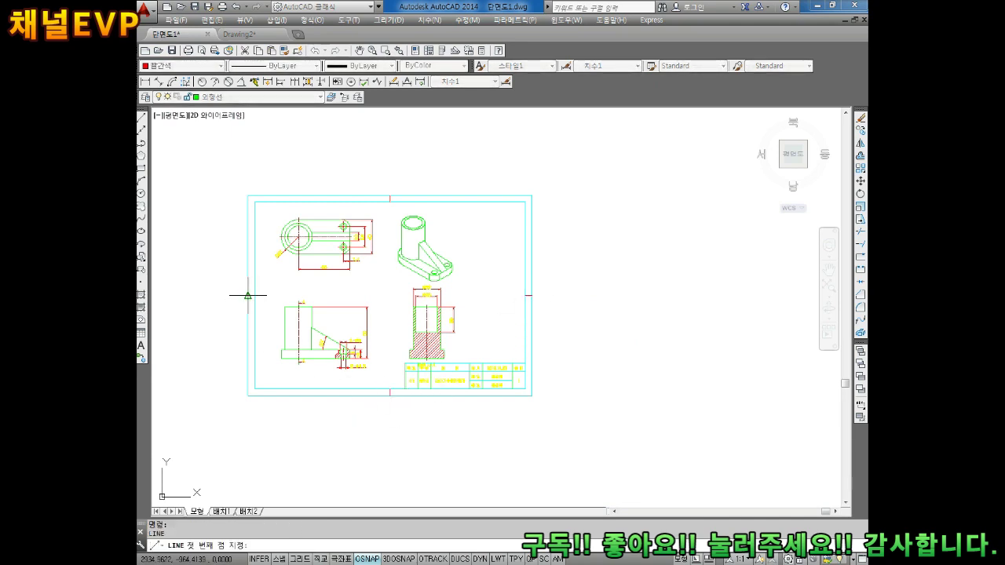
click(254, 295)
click(248, 295)
key(Escape)
scroll(342, 325, up, 2)
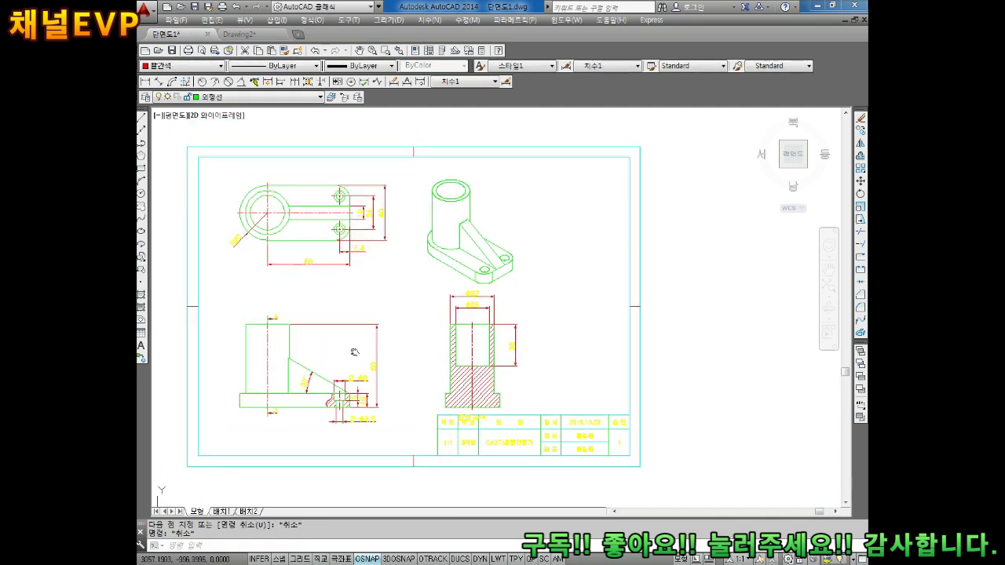
scroll(458, 343, down, 2)
key(Escape)
text(PLOT)
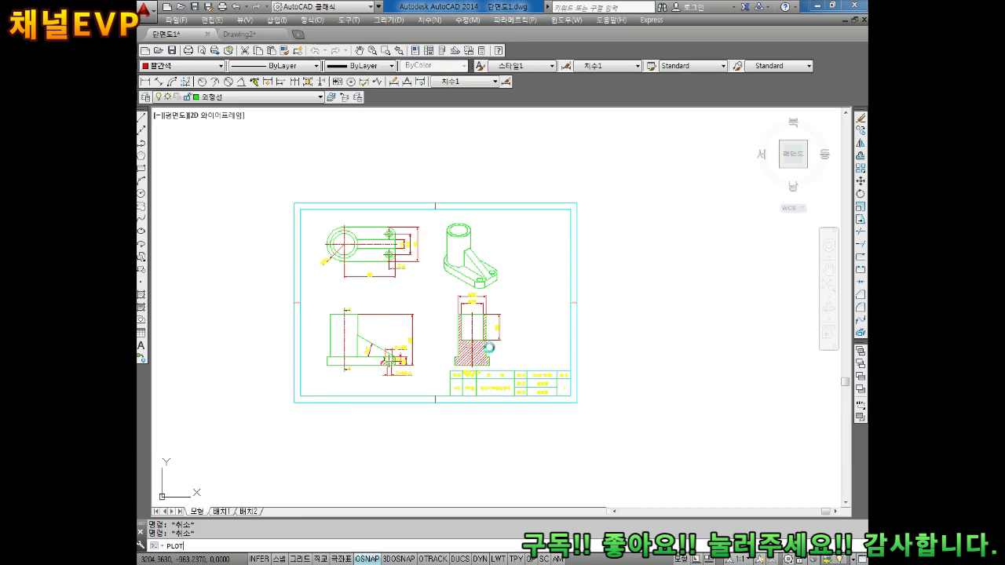
- Plot a window spanning the border corners on A4 landscape and preview the sheet
key(Return)
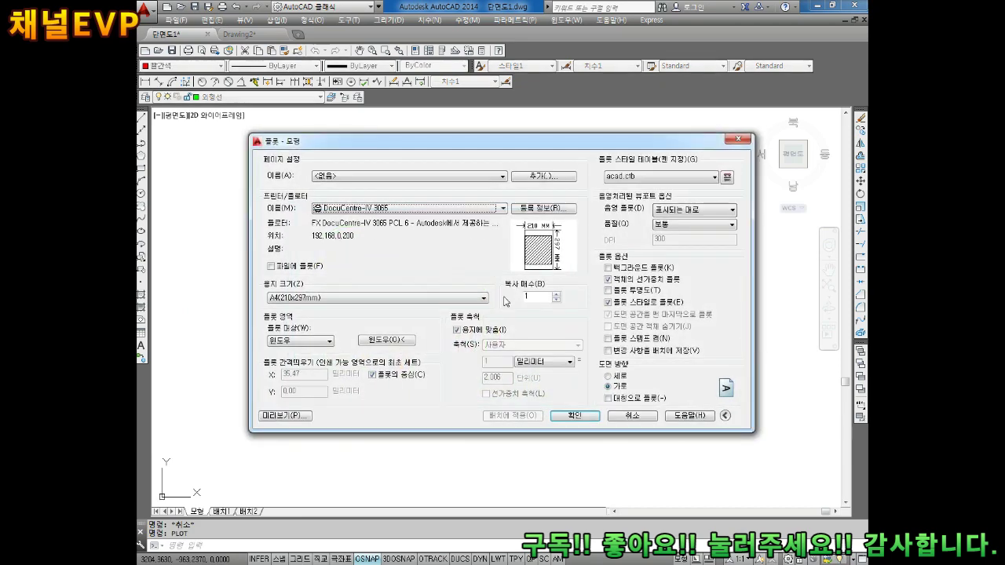
click(386, 340)
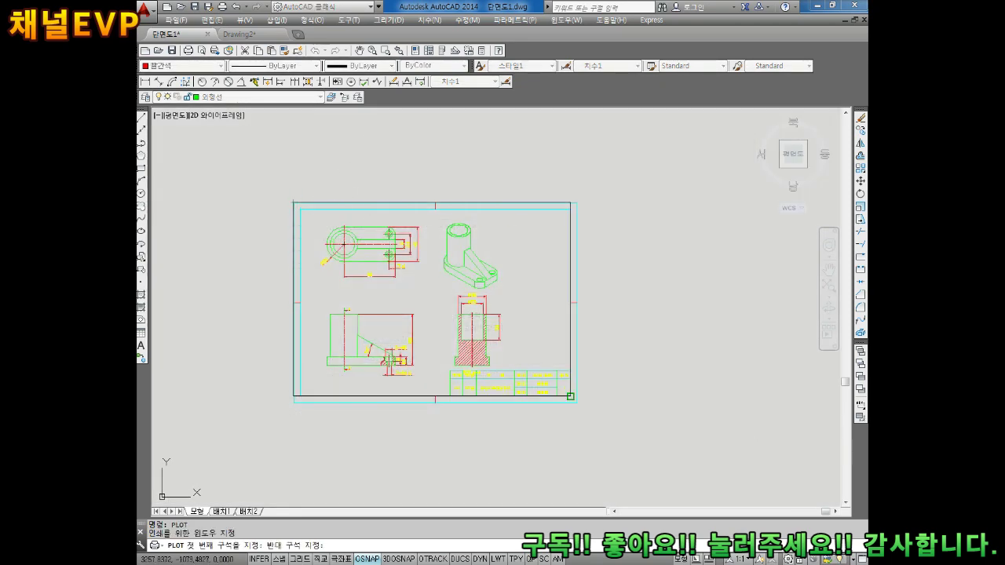
click(577, 402)
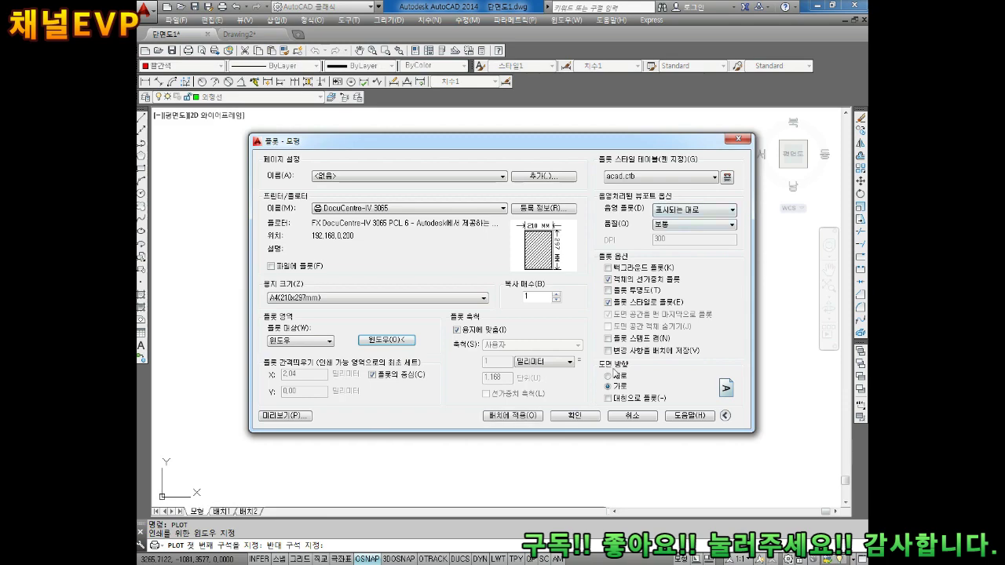
click(306, 417)
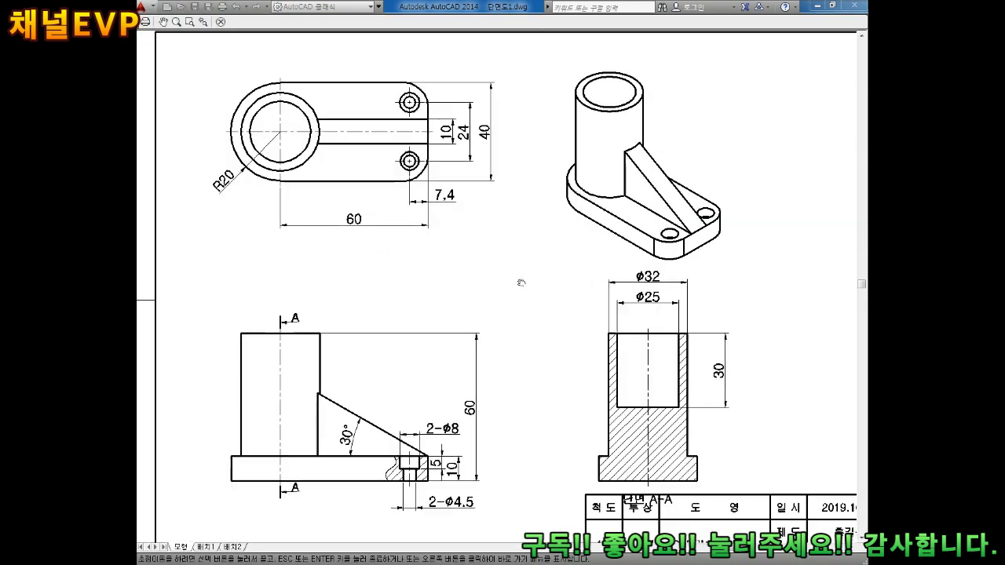
scroll(606, 253, down, 1)
scroll(608, 258, down, 2)
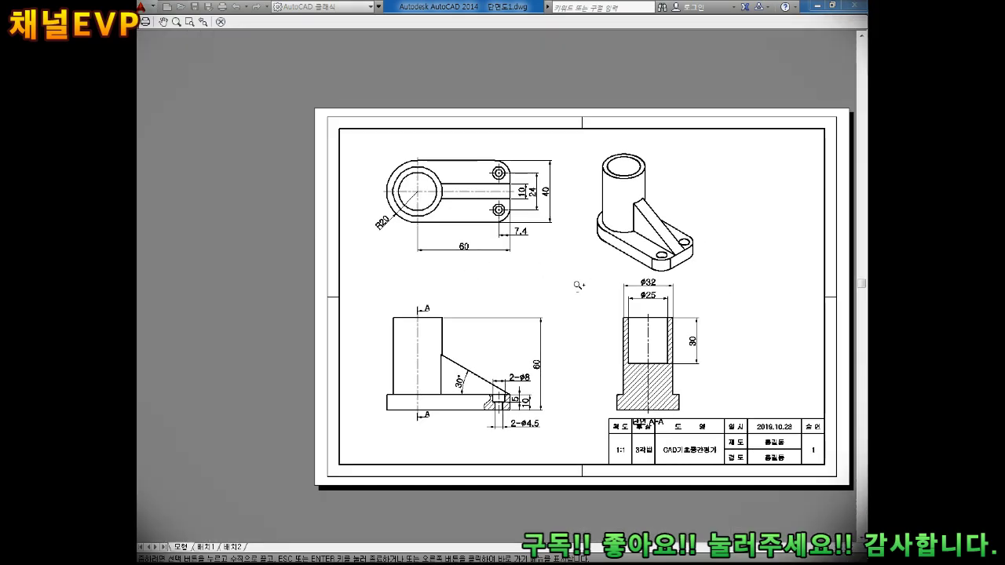